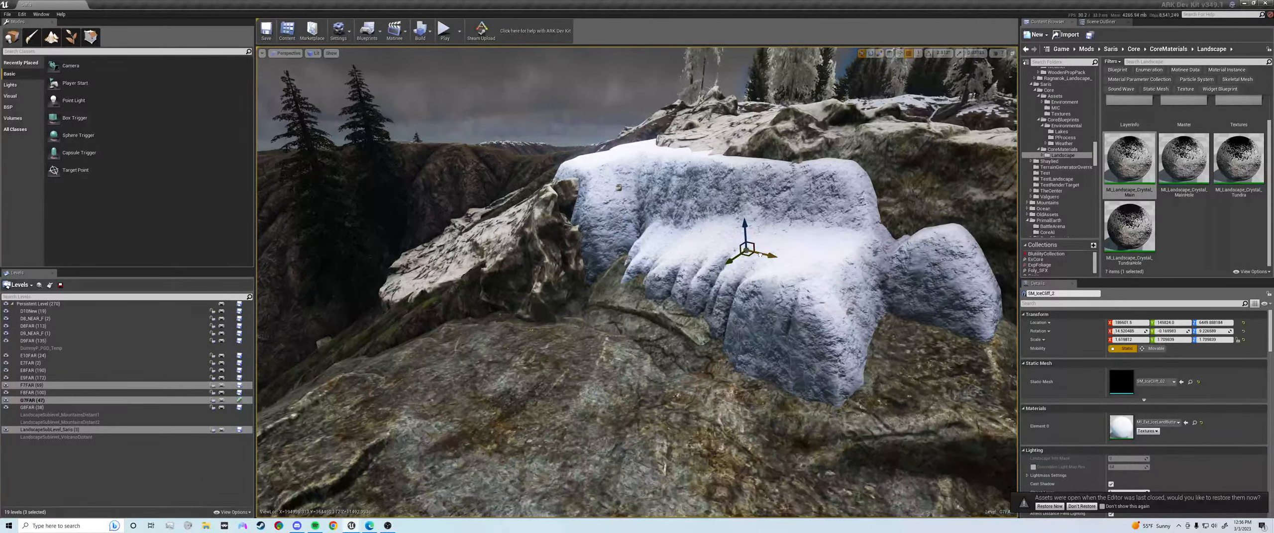
# Step: Select the rock between the waterfalls and undo the last actor move
pyautogui.moveTo(761, 256); pyautogui.dragTo(763, 257)
pyautogui.press('s')
pyautogui.moveTo(763, 257); pyautogui.dragTo(809, 231, button='right')
pyautogui.press('s')
pyautogui.press('w')
pyautogui.moveTo(636, 360)
pyautogui.mouseDown(button='right')
pyautogui.moveTo(666, 359)
pyautogui.moveTo(629, 359)
pyautogui.mouseUp(button='right')
pyautogui.click(636, 359)
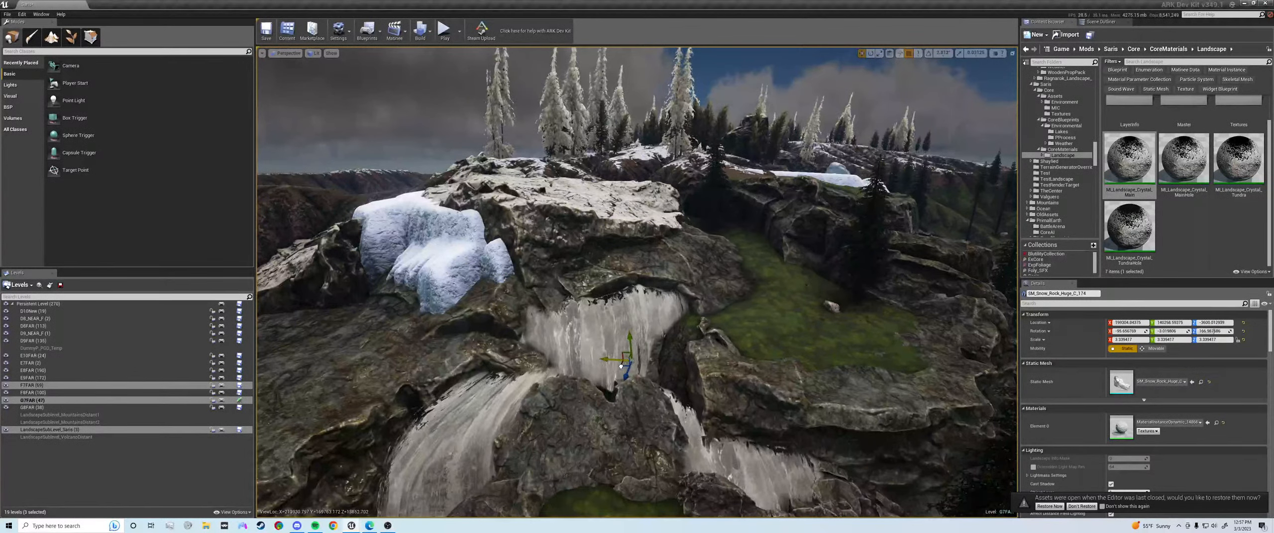
pyautogui.hotkey('ctrl', 'z')
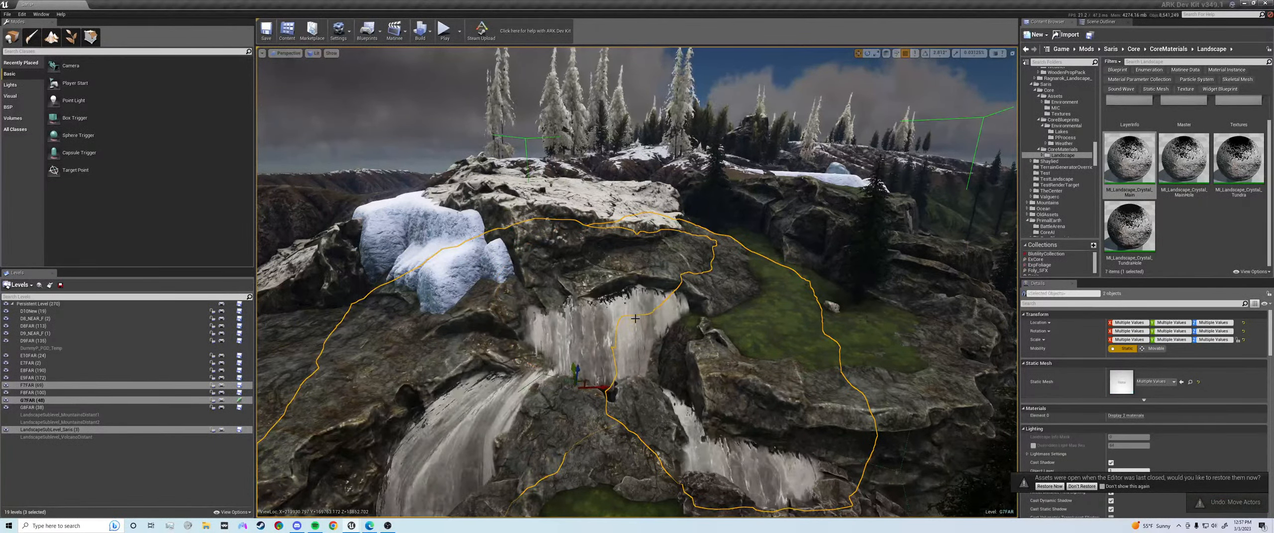
pyautogui.press('g')
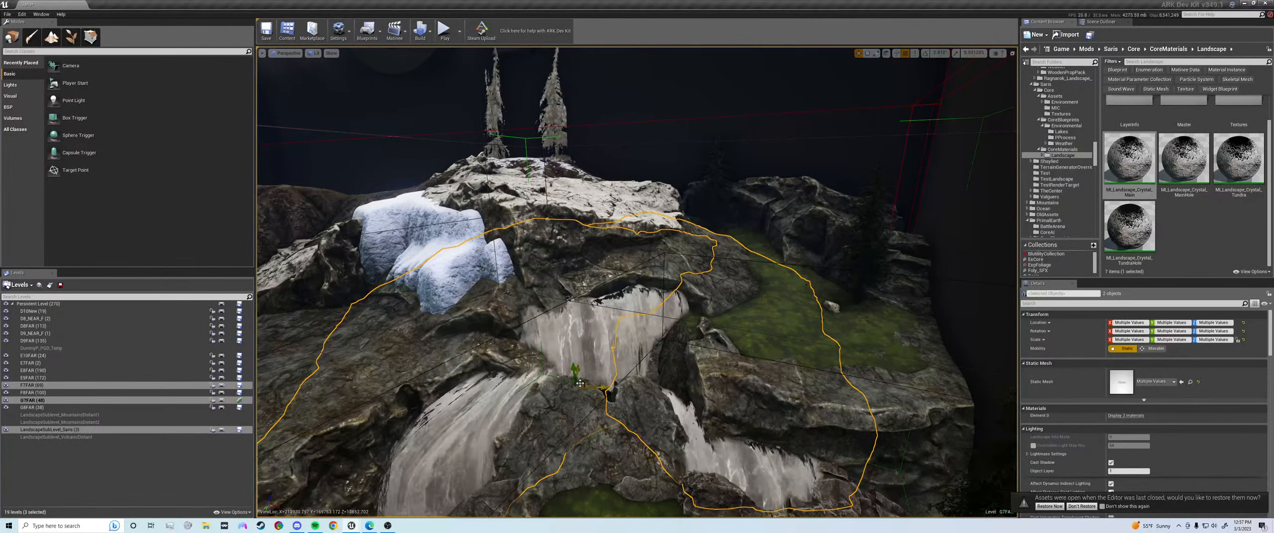
# Step: Show all hidden actors and switch to landscape sculpting at the mossy ground beside the waterfall
pyautogui.press('d')
pyautogui.moveTo(579, 383); pyautogui.dragTo(605, 333, button='right')
pyautogui.press('h')
pyautogui.hotkey('ctrl', 'h')
pyautogui.press('w')
pyautogui.press('h')
pyautogui.hotkey('shift', '3')
pyautogui.hotkey('ctrl', 'h')
pyautogui.press('h')
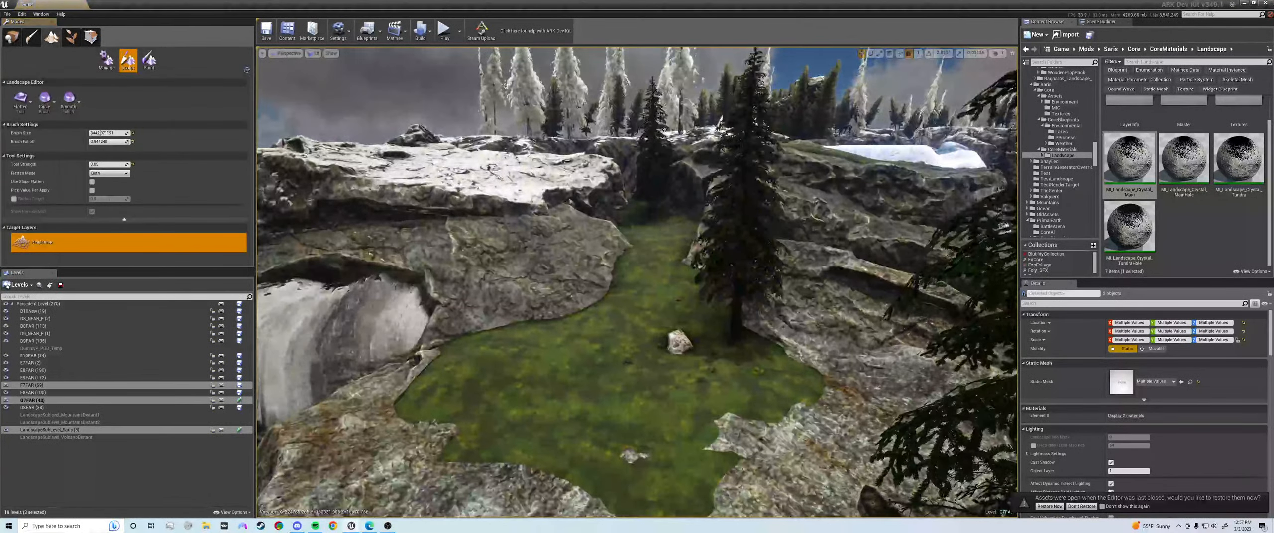
# Step: Try flattening the mossy ground beside the waterfall and undo the flatten strokes
pyautogui.rightClick(633, 226)
pyautogui.moveTo(642, 224); pyautogui.dragTo(637, 220, button='right')
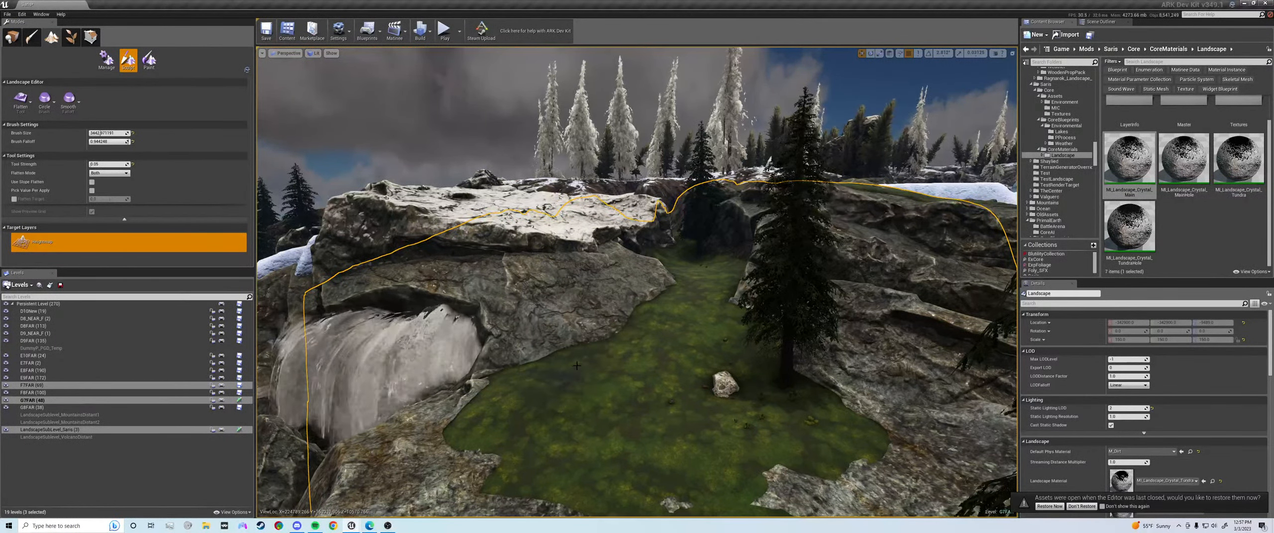
pyautogui.hotkey('ctrl', 'z')
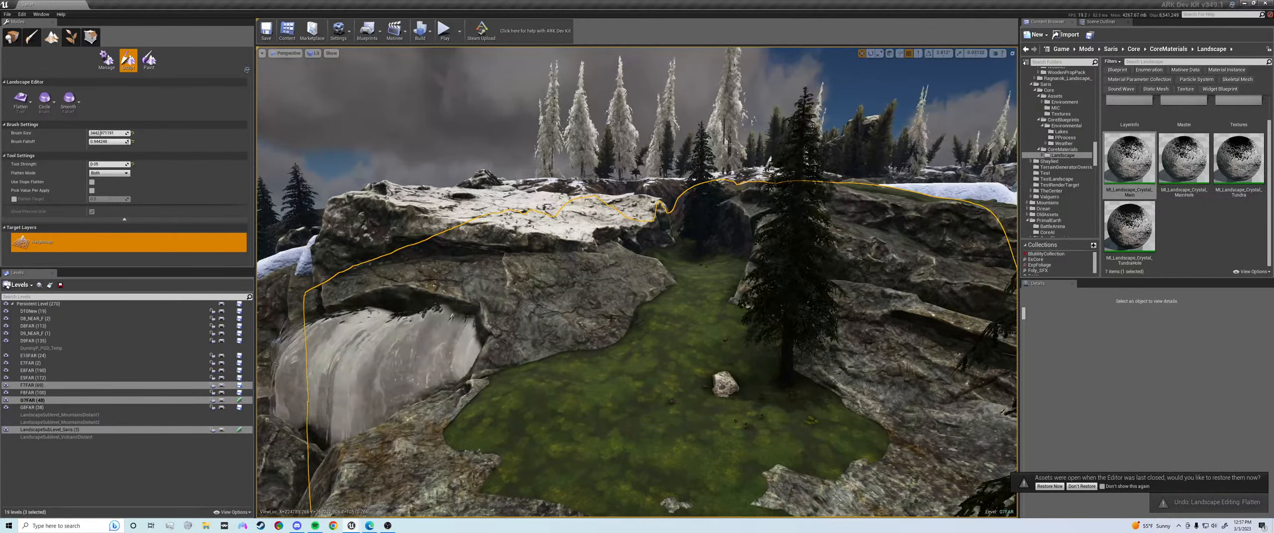
pyautogui.press('a')
pyautogui.moveTo(646, 294); pyautogui.dragTo(688, 256, button='right')
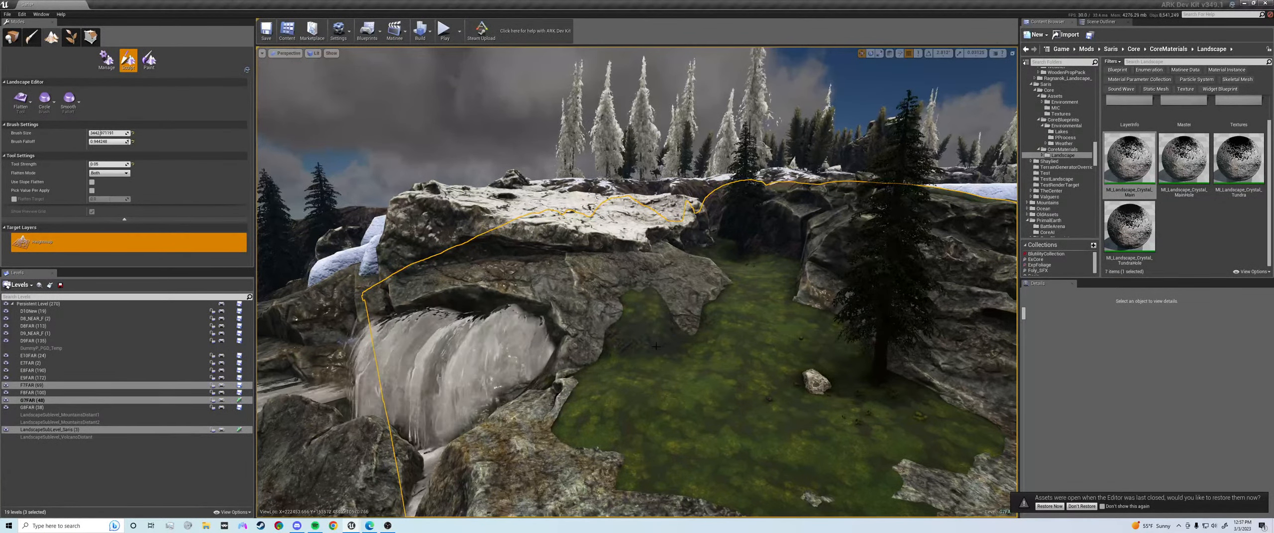
pyautogui.hotkey('ctrl', 'z')
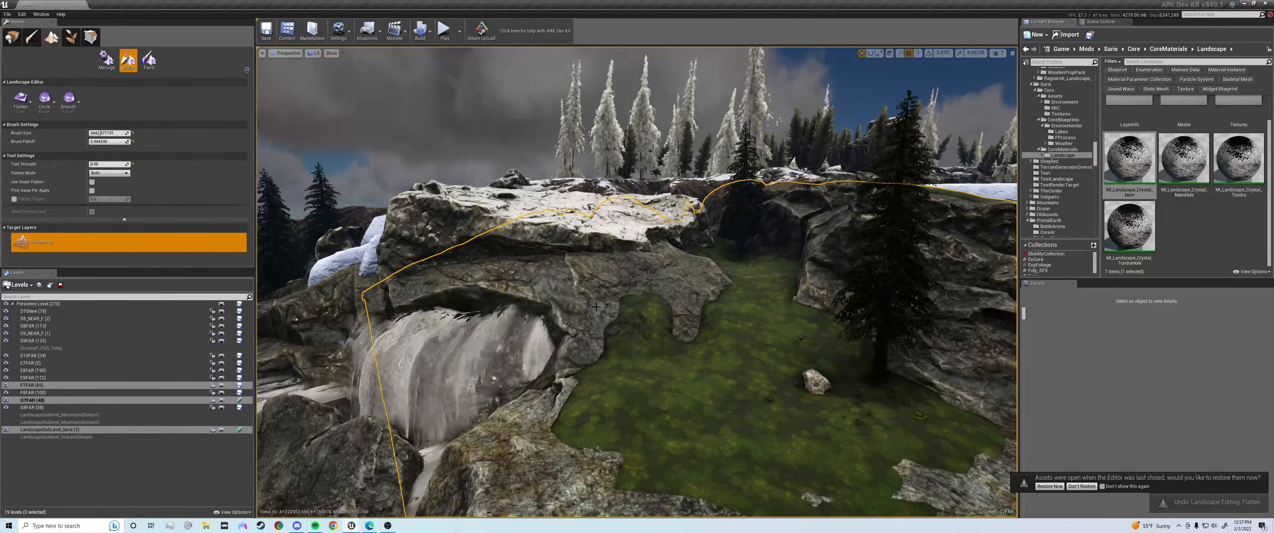
# Step: Flatten the mossy ground along the rock edge beside the waterfall, and return to actor placement mode
pyautogui.moveTo(581, 322); pyautogui.dragTo(641, 350)
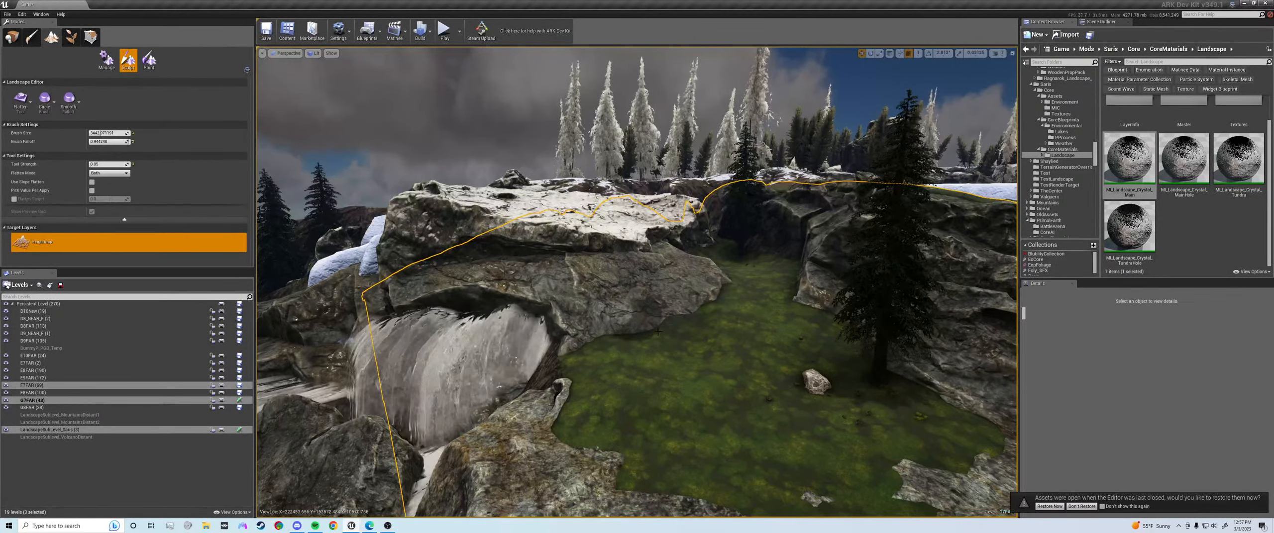
pyautogui.press('s')
pyautogui.moveTo(715, 287); pyautogui.dragTo(637, 316, button='right')
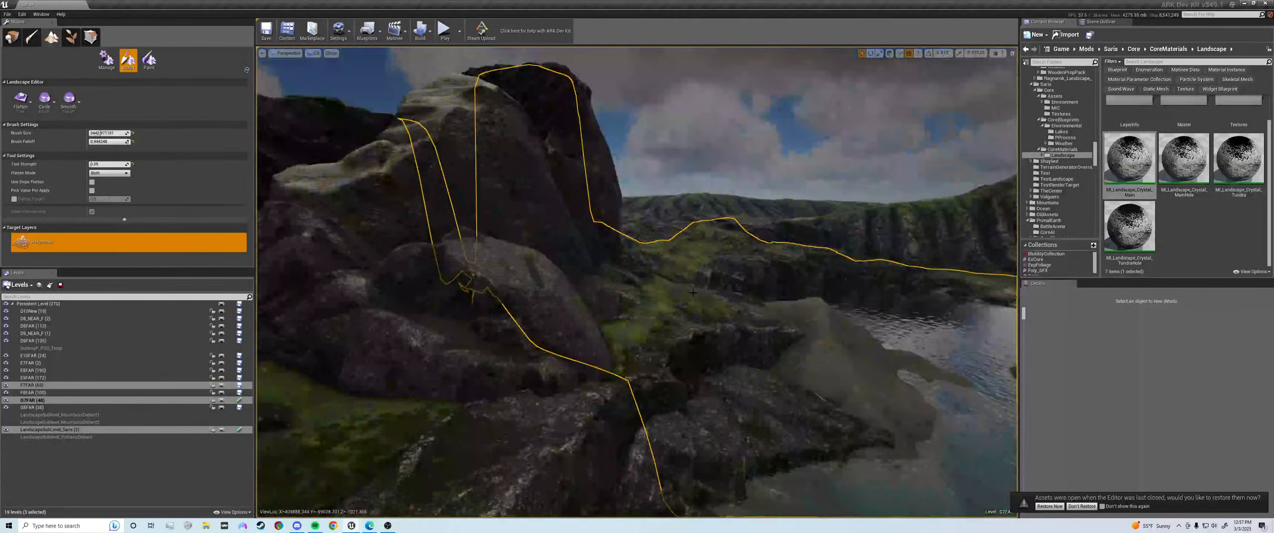
pyautogui.hotkey('shift', '1')
pyautogui.moveTo(693, 292); pyautogui.dragTo(693, 292, button='right')
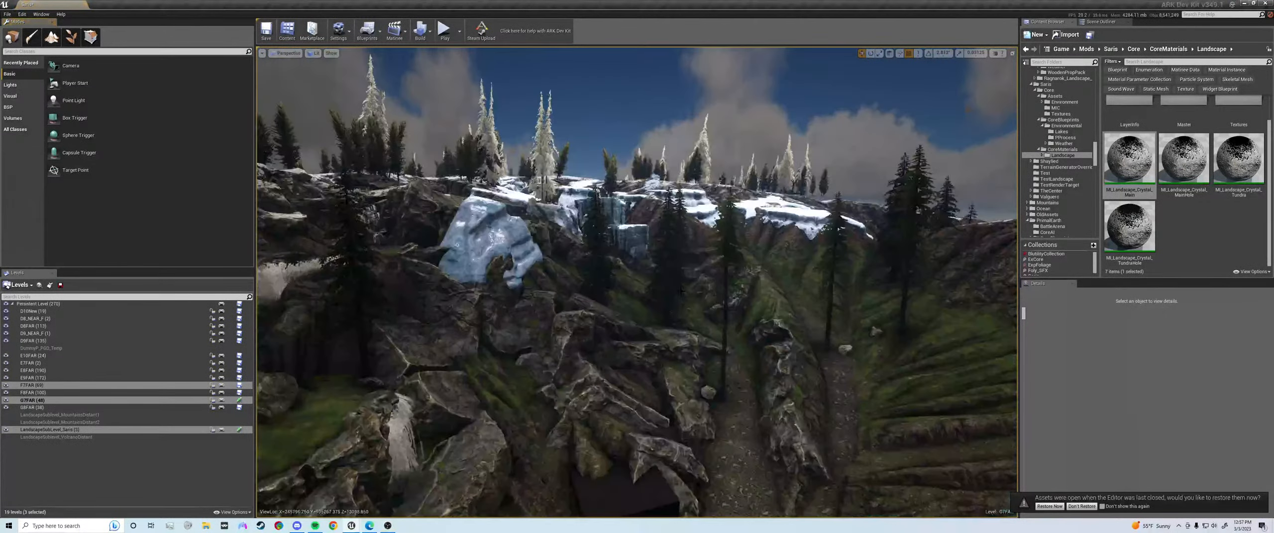
pyautogui.moveTo(693, 293); pyautogui.dragTo(693, 292, button='right')
pyautogui.press('w')
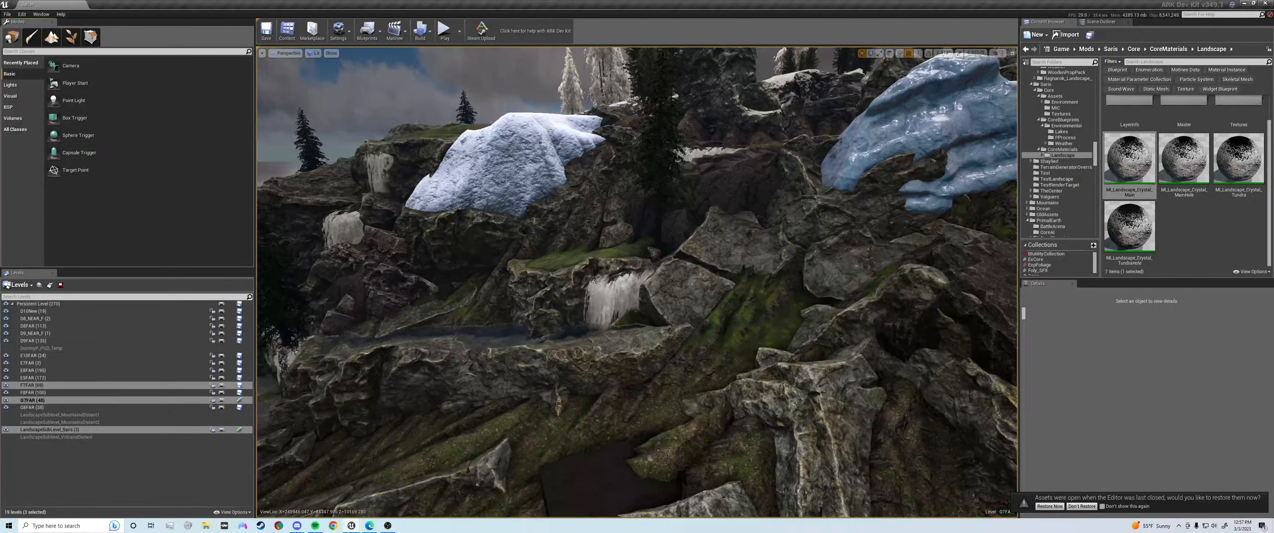
# Step: Switch to Spotify, skip to the next track, and minimise the player to return to the level
pyautogui.click(386, 525)
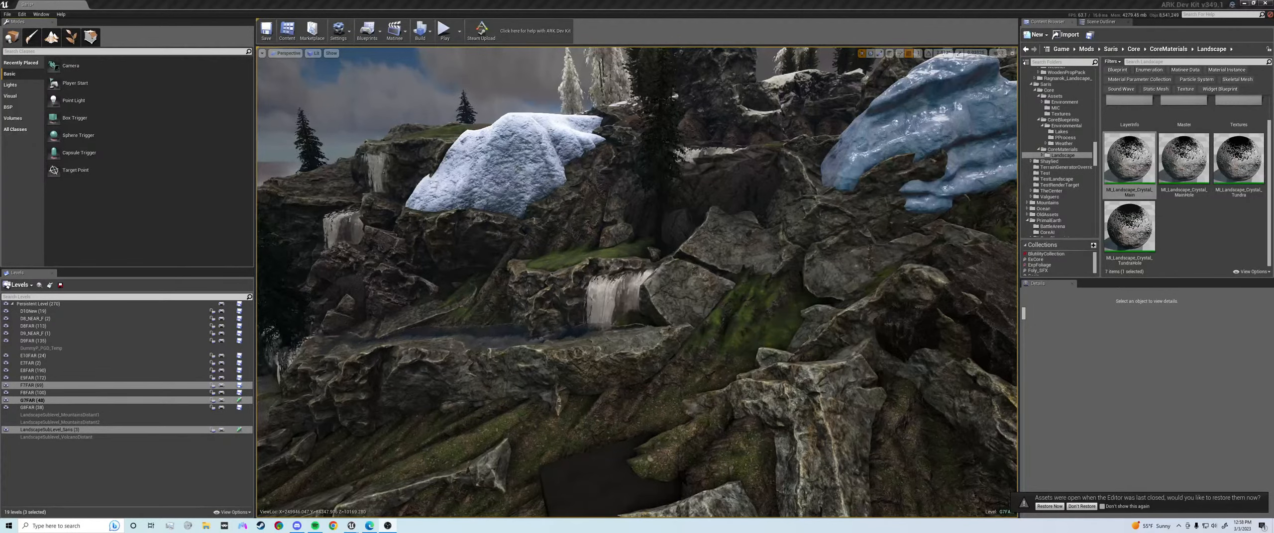
pyautogui.click(318, 525)
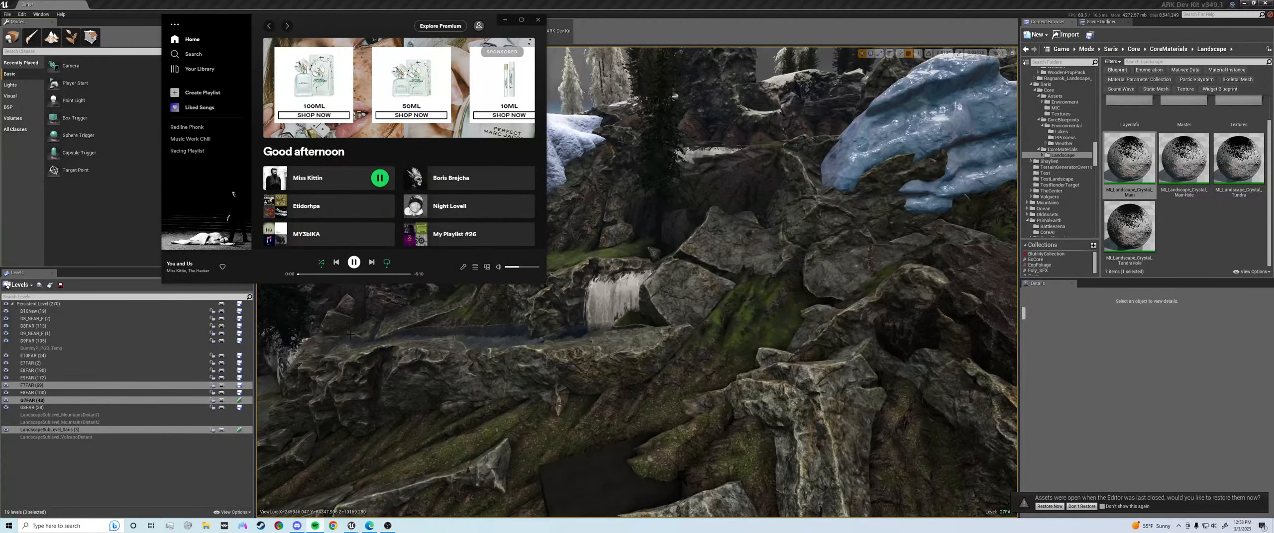
pyautogui.click(372, 263)
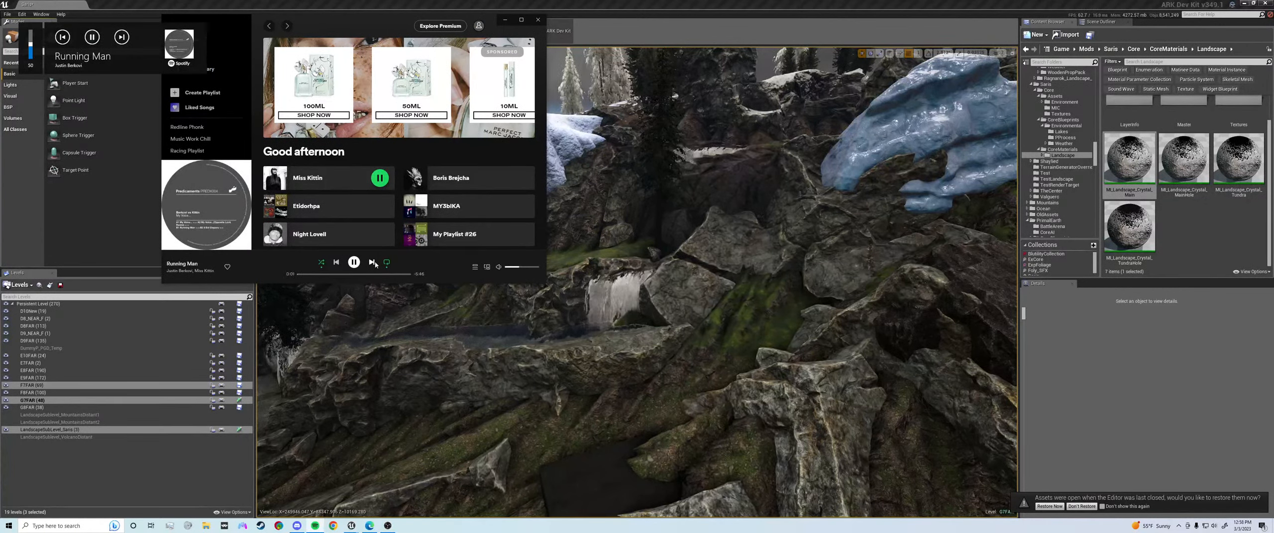
pyautogui.click(317, 274)
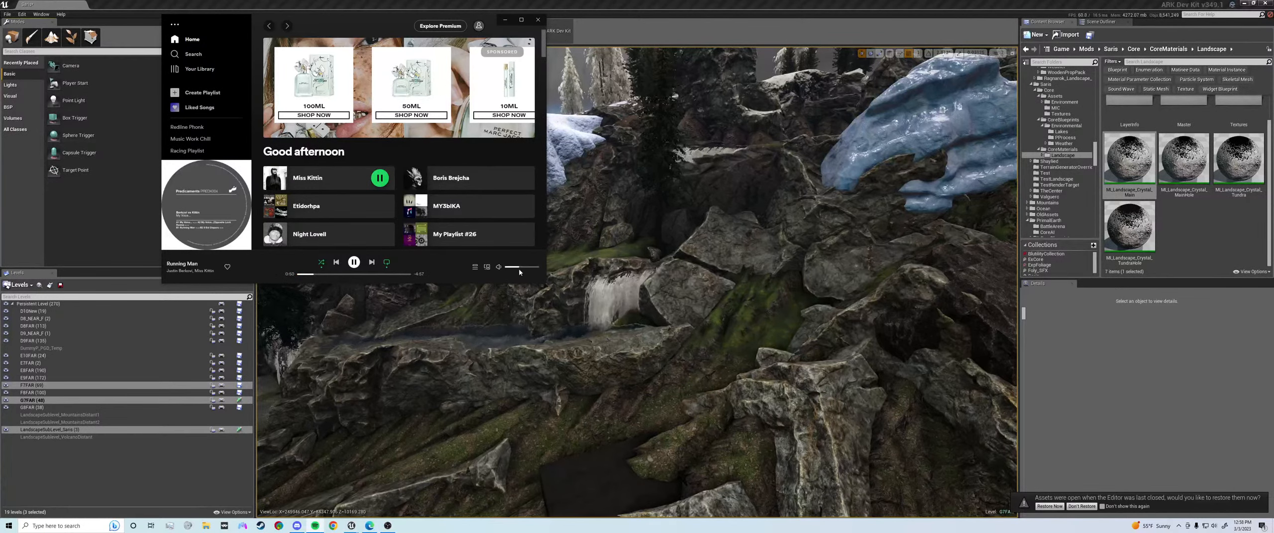
pyautogui.click(505, 20)
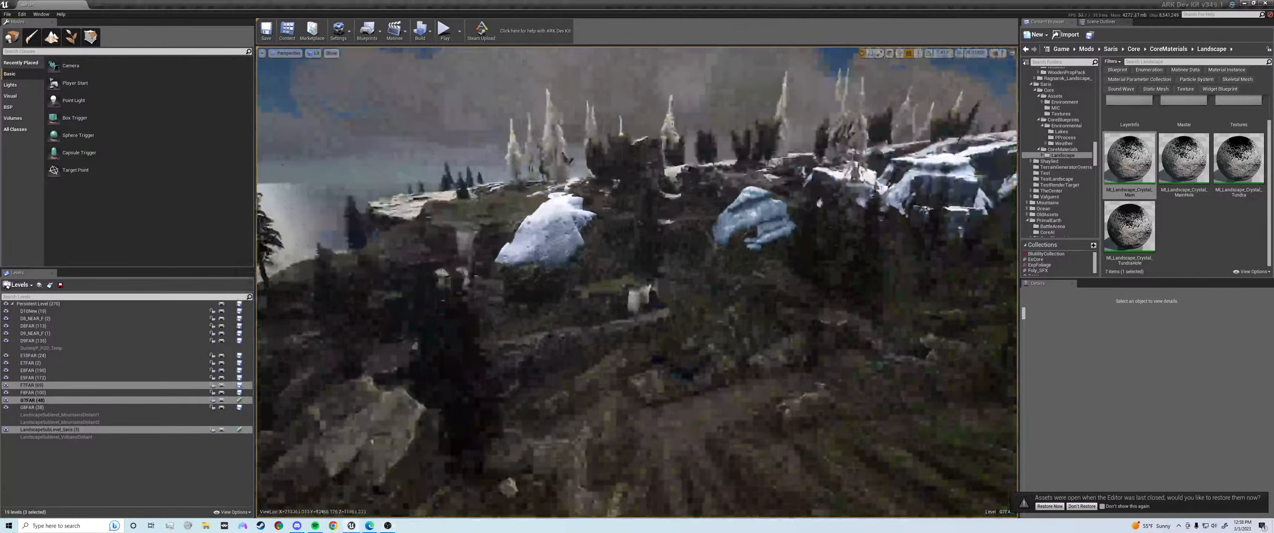
pyautogui.press('w')
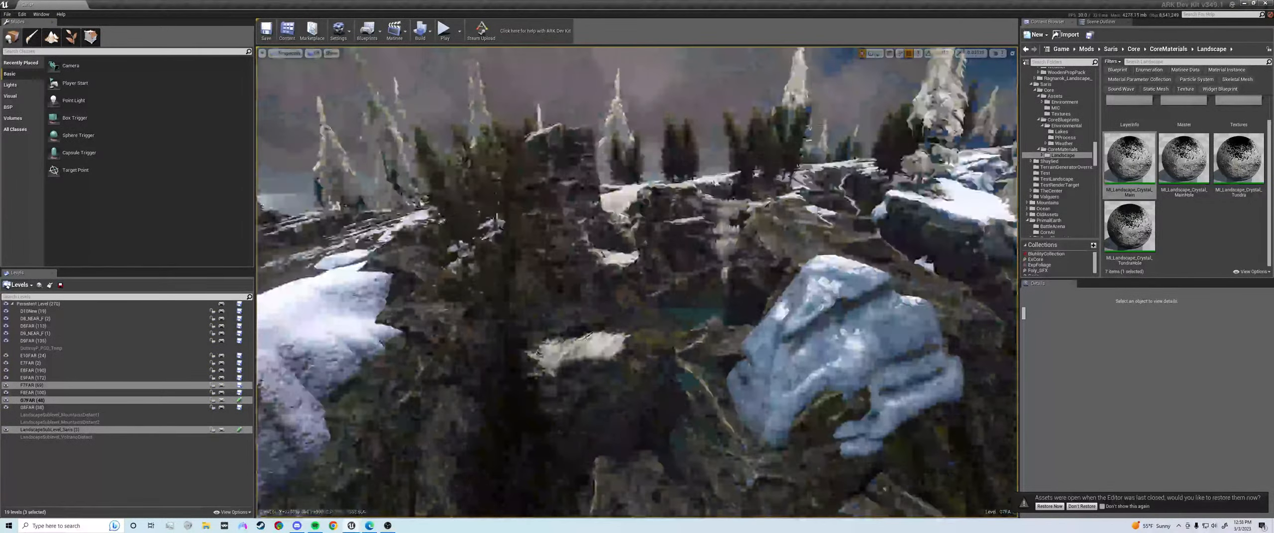
pyautogui.press('s')
pyautogui.press('a')
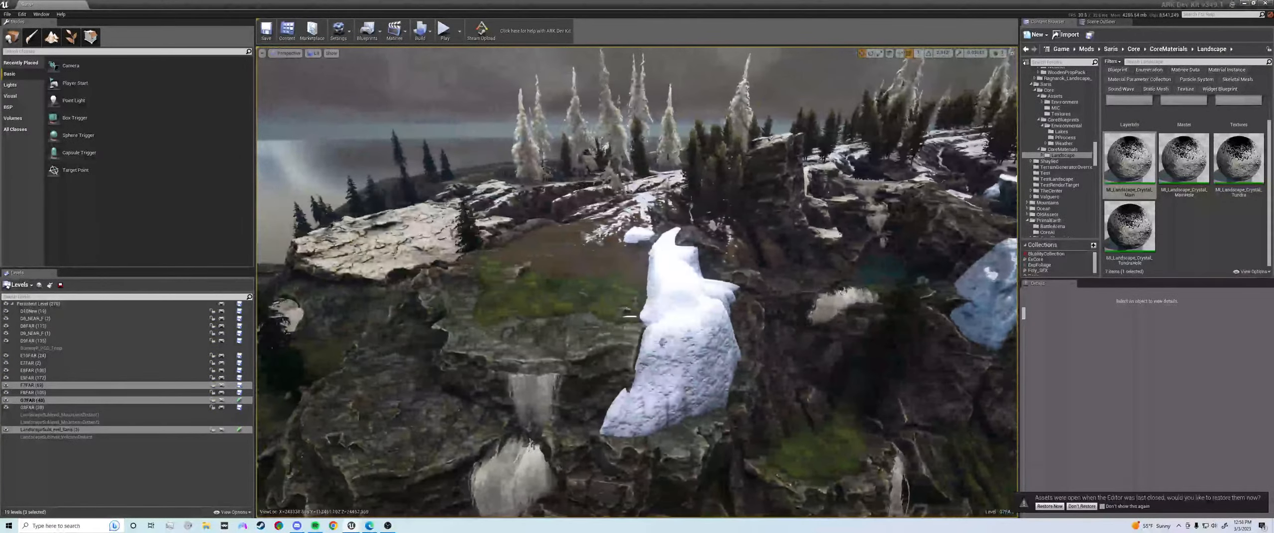
# Step: Switch to the browser, open the Betz Mystery Sphere video on YouTube, and postpone the community guidelines notice
pyautogui.click(372, 528)
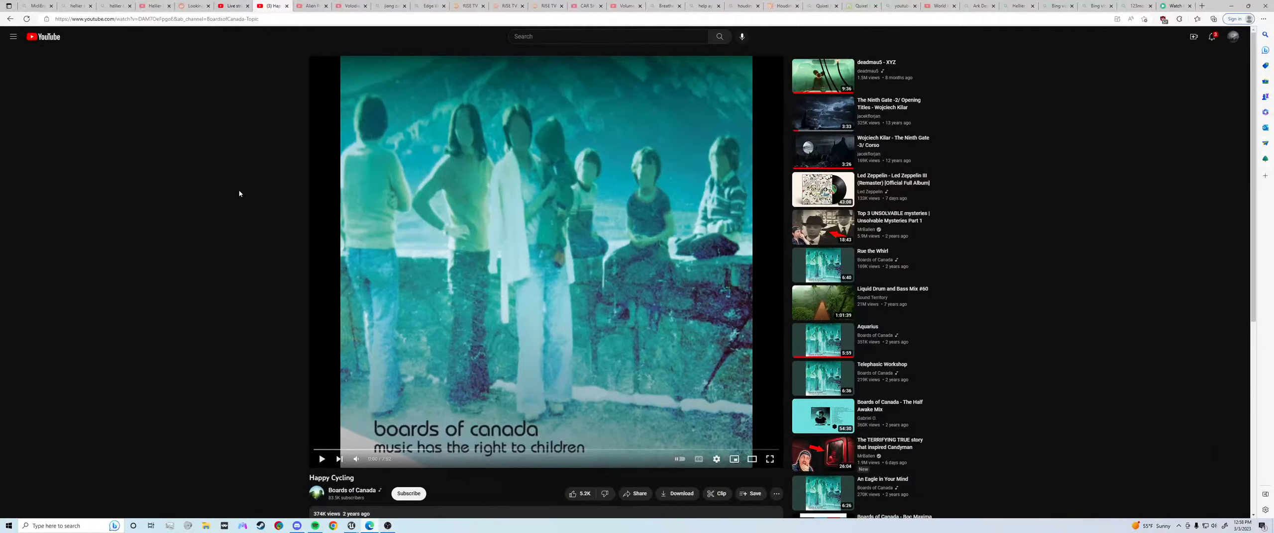
pyautogui.moveTo(305, 4)
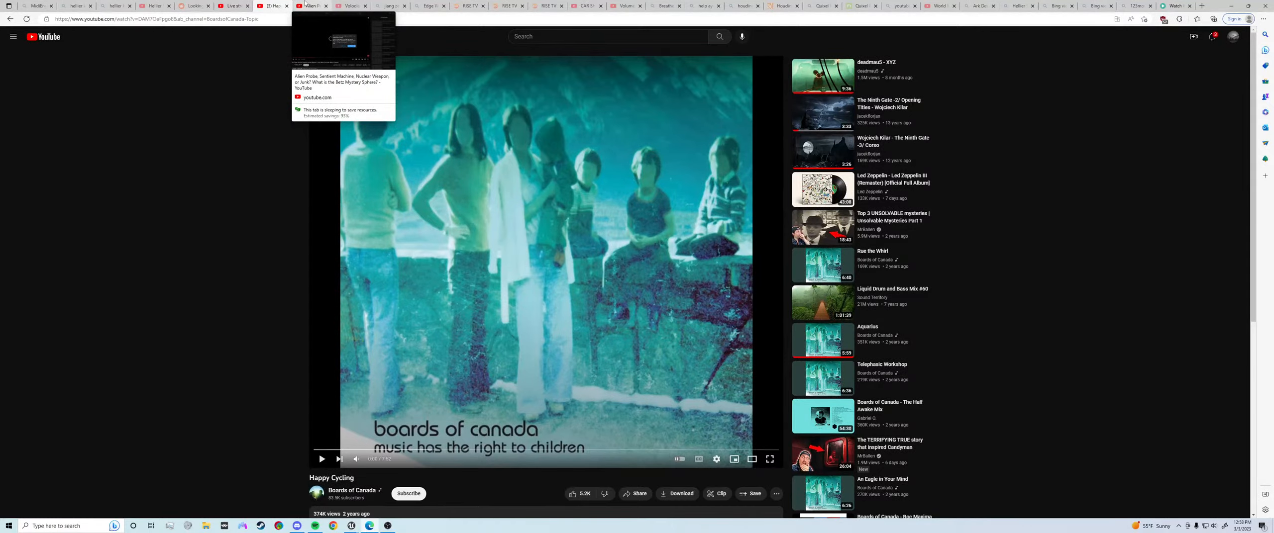
pyautogui.click(306, 4)
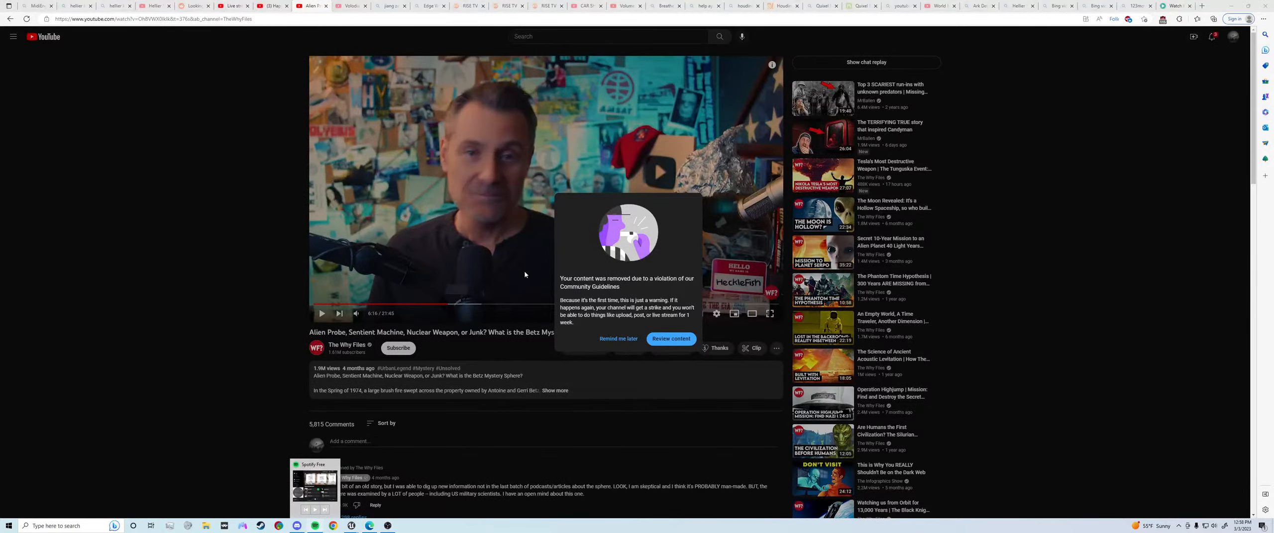
pyautogui.click(611, 340)
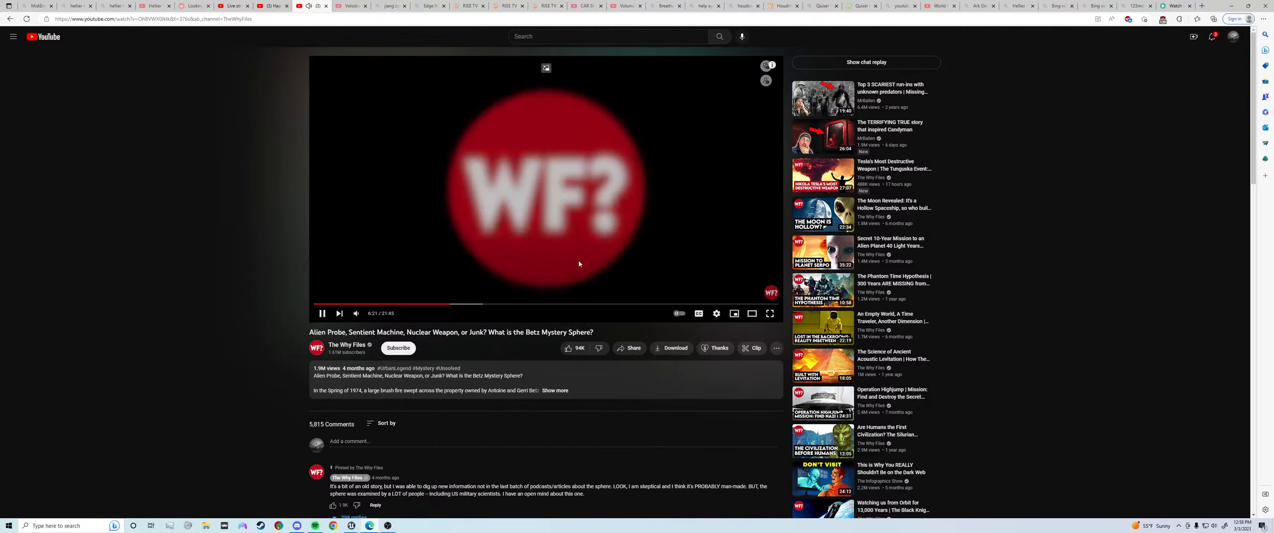
# Step: Play the video in picture-in-picture and place the floating player over the levels list in the ARK Dev Kit
pyautogui.rightClick(575, 258)
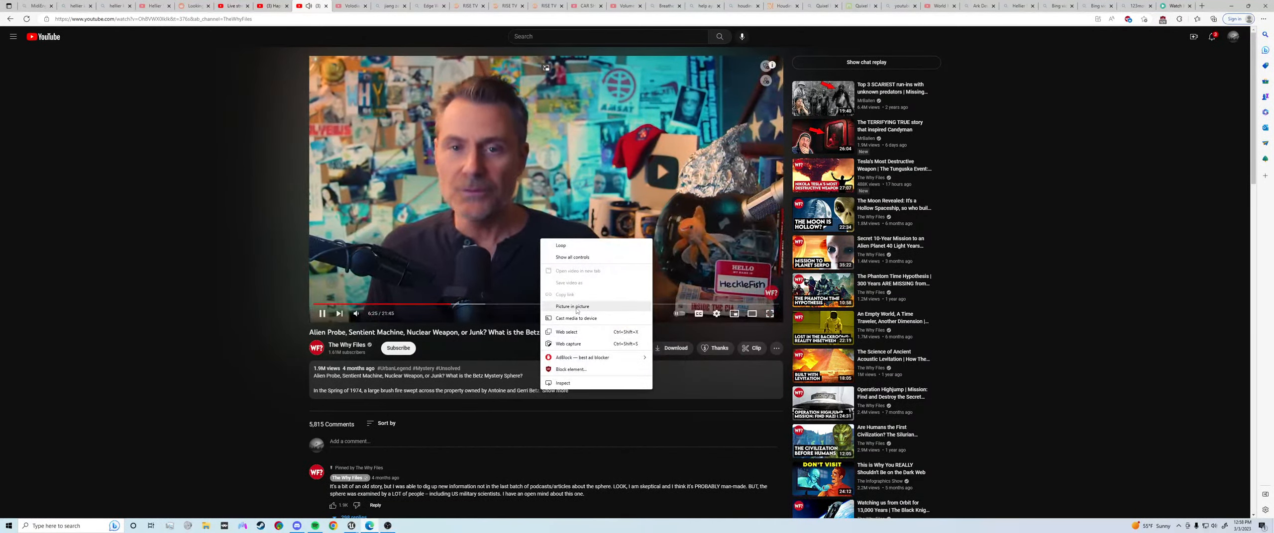
pyautogui.click(575, 306)
pyautogui.click(1238, 5)
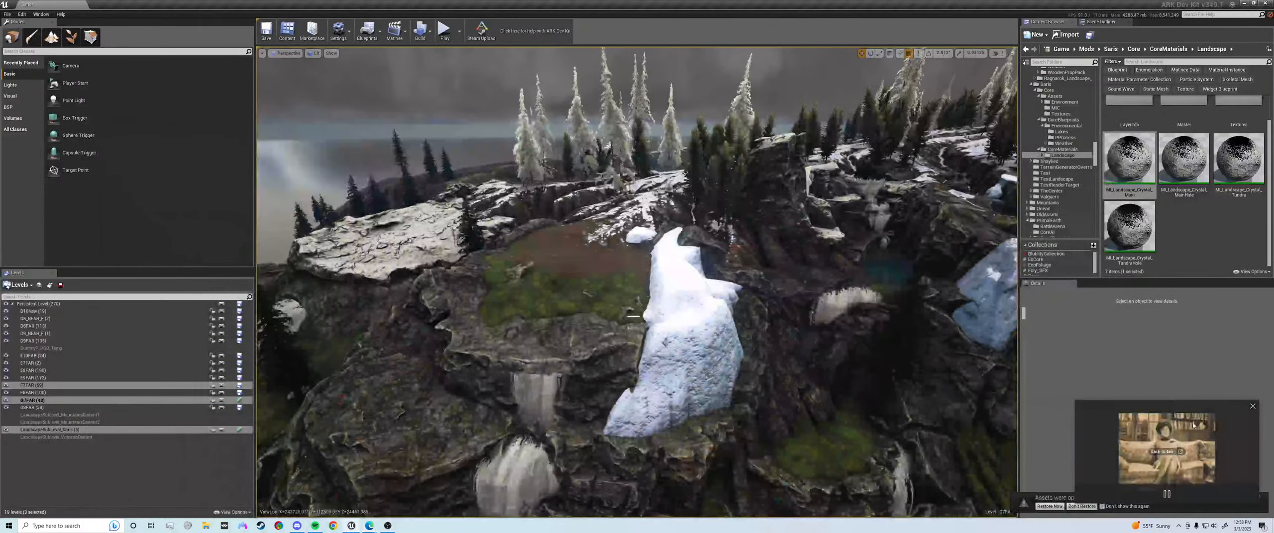
pyautogui.moveTo(1193, 425); pyautogui.dragTo(226, 397)
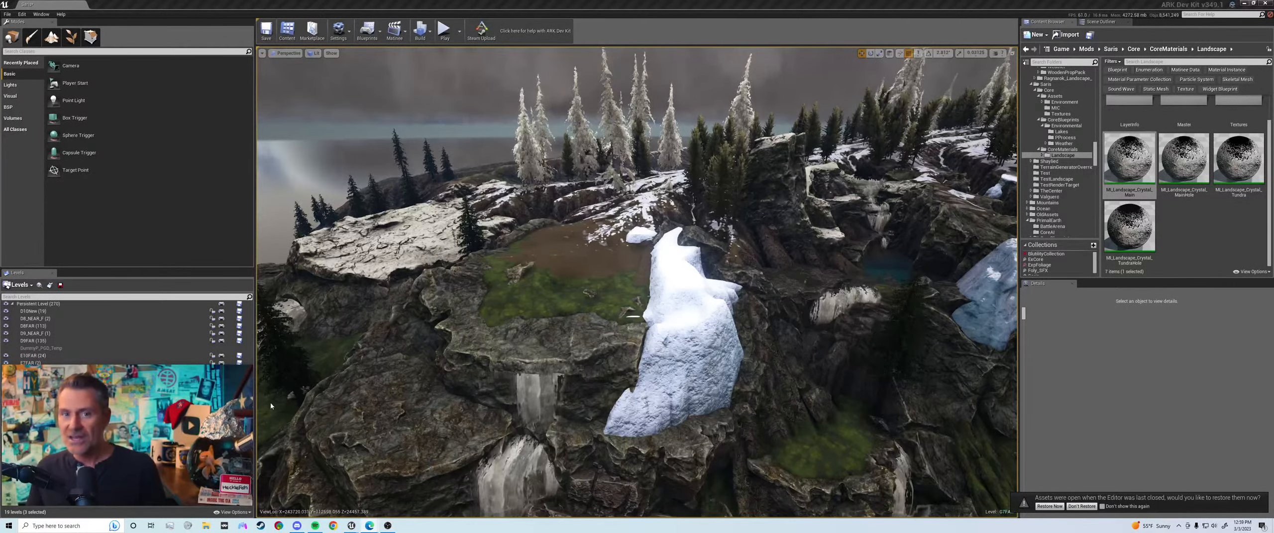
# Step: Switch to landscape sculpting near the snowy rock and move the floating video off the levels list
pyautogui.press('w')
pyautogui.moveTo(636, 405)
pyautogui.mouseDown(button='right')
pyautogui.moveTo(701, 372)
pyautogui.moveTo(632, 370)
pyautogui.mouseUp(button='right')
pyautogui.press('w')
pyautogui.press('s')
pyautogui.hotkey('shift', '3')
pyautogui.moveTo(622, 304); pyautogui.dragTo(349, 347, button='right')
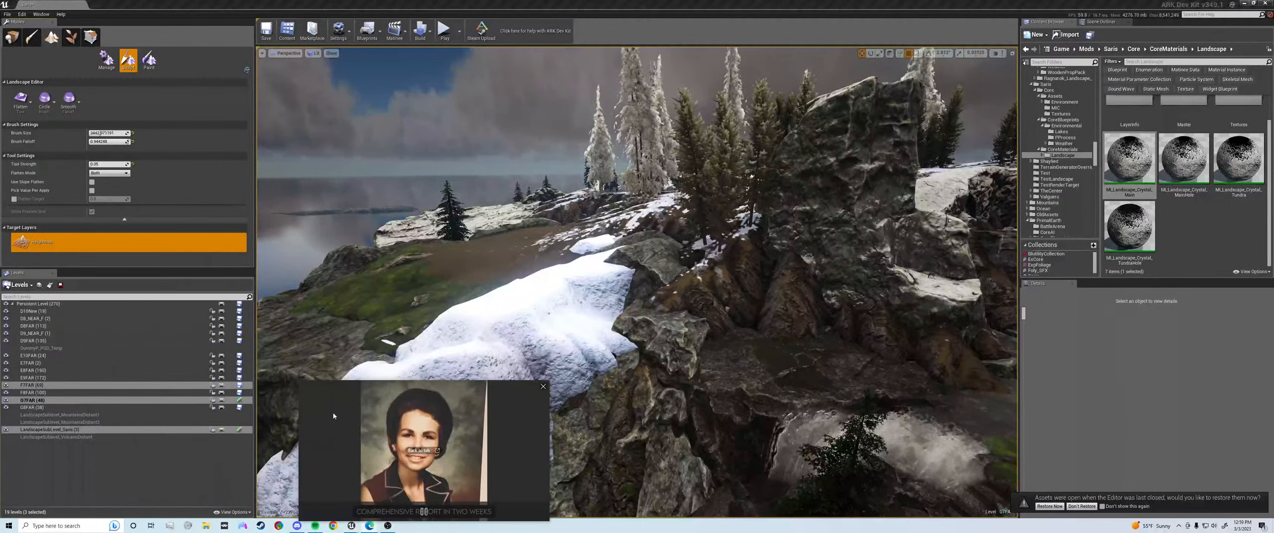
# Step: Save the G7FAR and LandscapeSubLevel_Saris levels
pyautogui.click(192, 401)
pyautogui.keyDown('ctrl'); pyautogui.click(179, 430); pyautogui.keyUp('ctrl')
pyautogui.rightClick(178, 430)
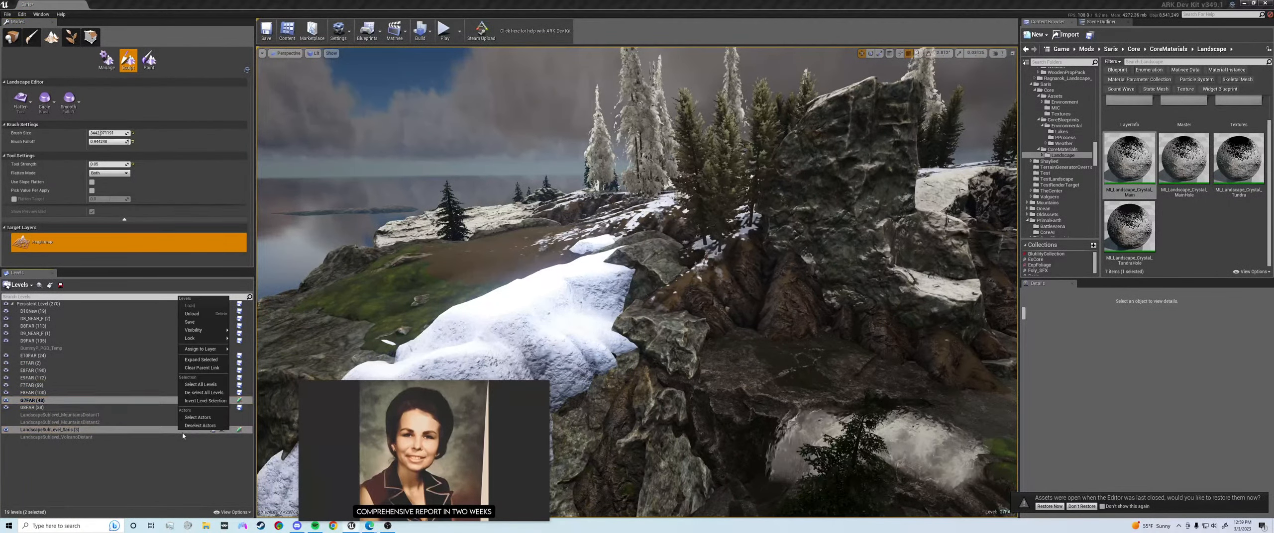
pyautogui.click(197, 324)
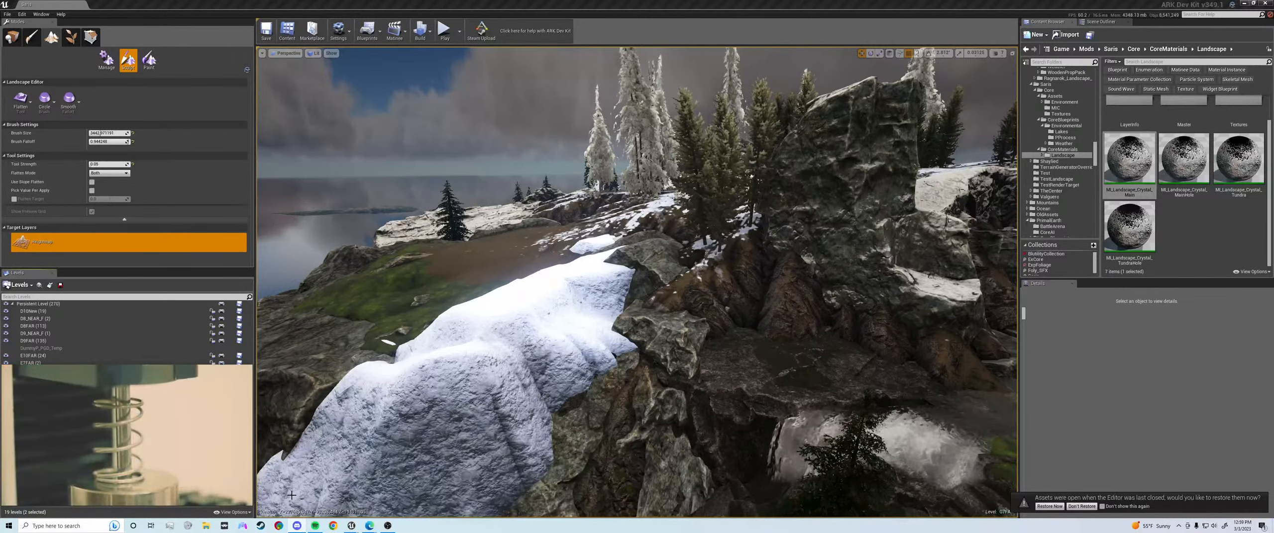
# Step: Flatten the landscape into a ledge above the waterfall, between the snowy rock and the blue pool
pyautogui.press('w')
pyautogui.moveTo(291, 495); pyautogui.dragTo(465, 293, button='right')
pyautogui.press('w')
pyautogui.press('s')
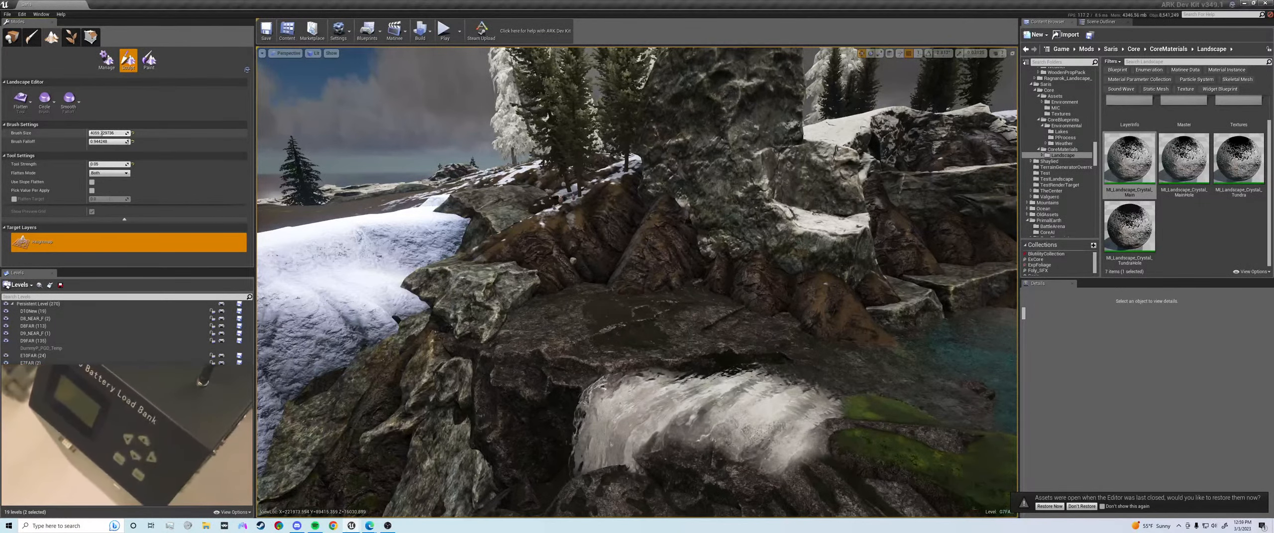
pyautogui.moveTo(592, 229)
pyautogui.mouseDown()
pyautogui.moveTo(562, 268)
pyautogui.moveTo(587, 289)
pyautogui.moveTo(542, 293)
pyautogui.moveTo(511, 318)
pyautogui.mouseUp()
pyautogui.moveTo(511, 319); pyautogui.dragTo(519, 344, button='right')
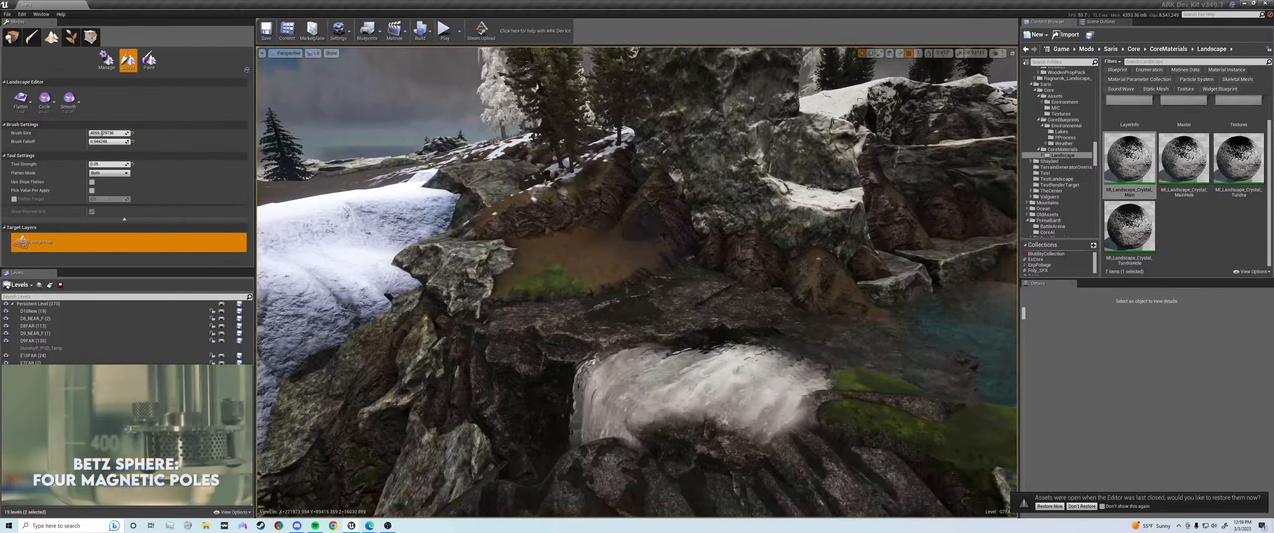
pyautogui.moveTo(664, 234); pyautogui.dragTo(685, 277)
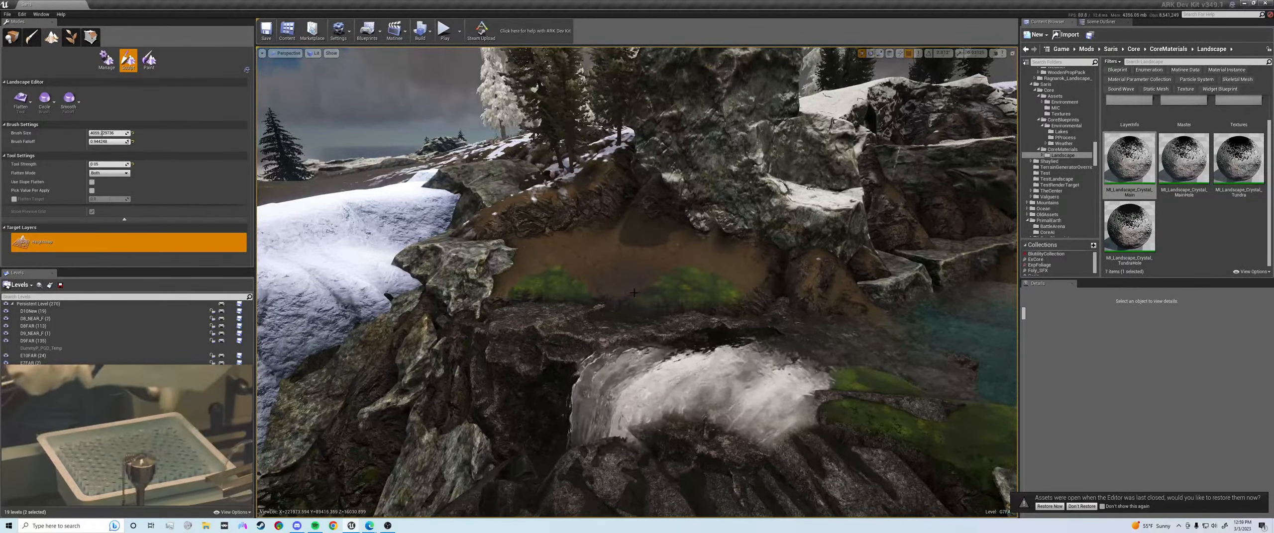
pyautogui.moveTo(564, 302)
pyautogui.mouseDown()
pyautogui.moveTo(592, 249)
pyautogui.moveTo(575, 181)
pyautogui.mouseUp()
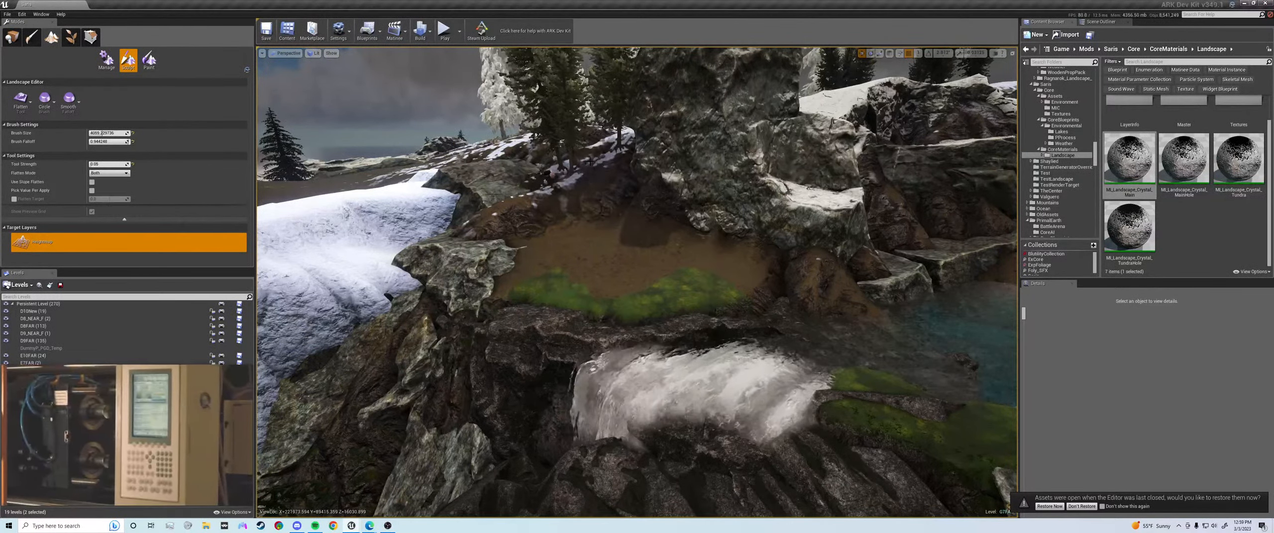
# Step: Undo the last flatten stroke on the ground near the snowy rock and the trees
pyautogui.press('s')
pyautogui.moveTo(589, 161); pyautogui.dragTo(555, 157, button='right')
pyautogui.press('w')
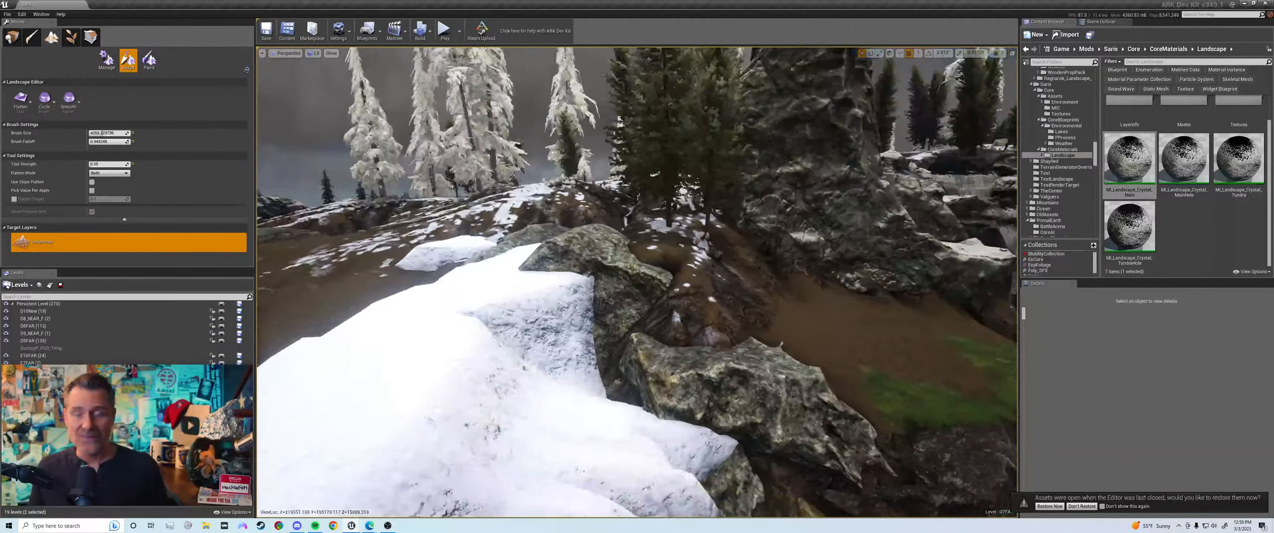
pyautogui.hotkey('ctrl', 'z')
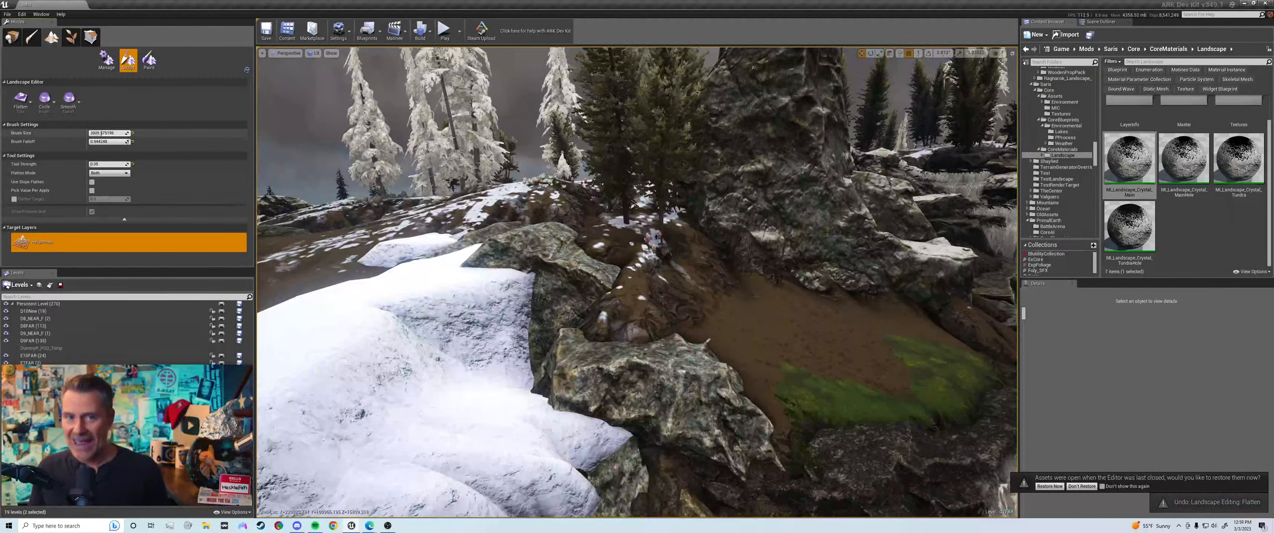
# Step: Change the sculpting brush size and undo the latest flatten strokes on the ground between the trees and the snowy rock
pyautogui.moveTo(103, 134); pyautogui.dragTo(101, 133)
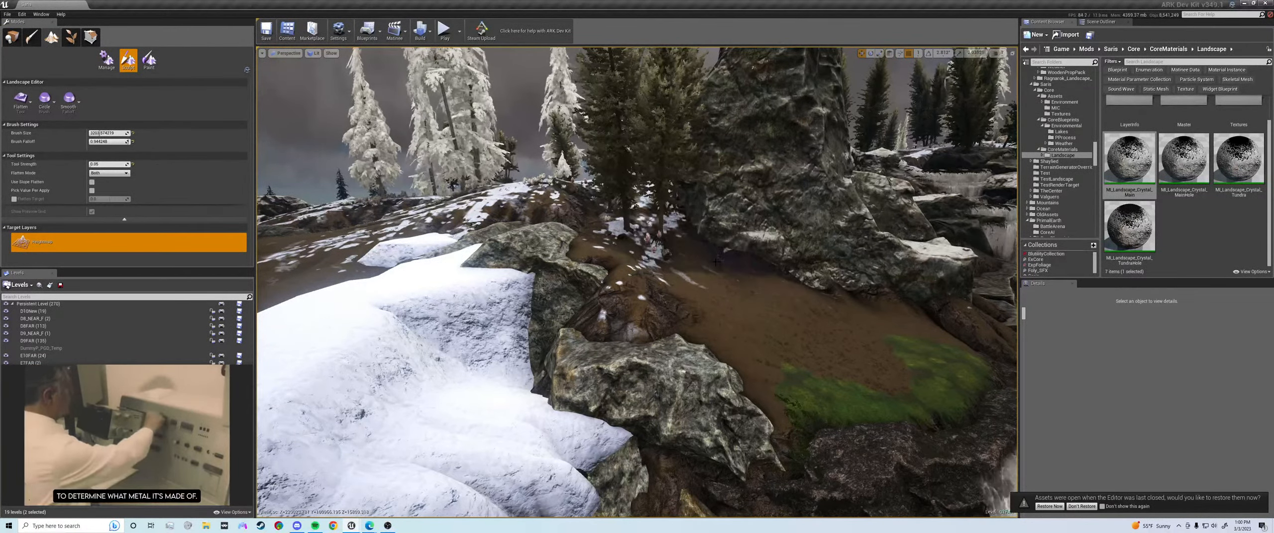
pyautogui.hotkey('ctrl', 'z')
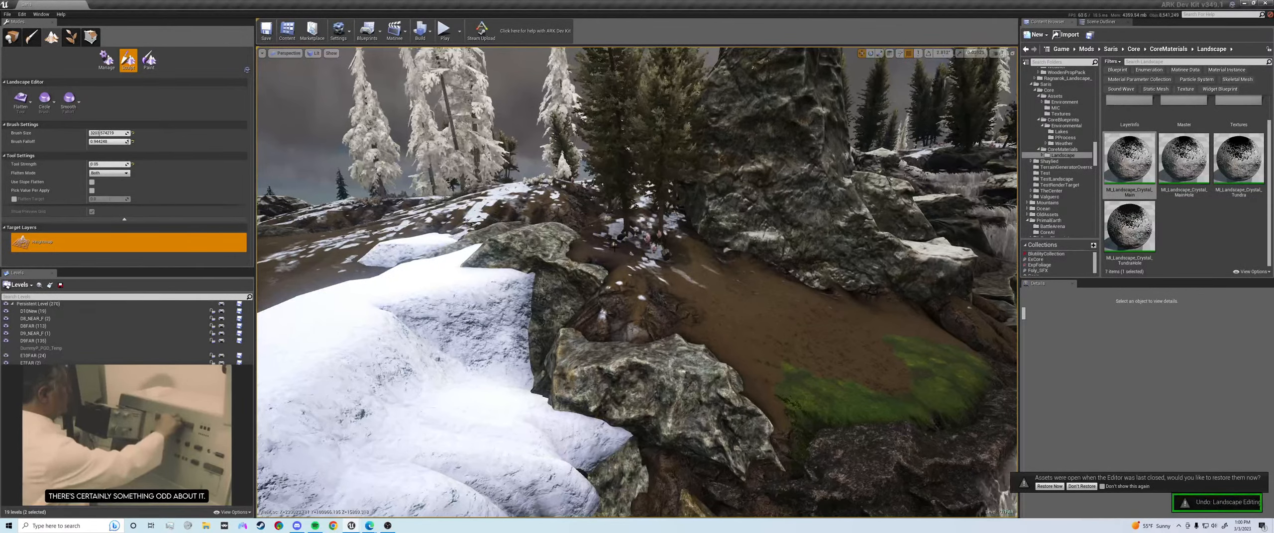
pyautogui.hotkey('ctrl', 'z')
pyautogui.hotkey('ctrl', 'z')
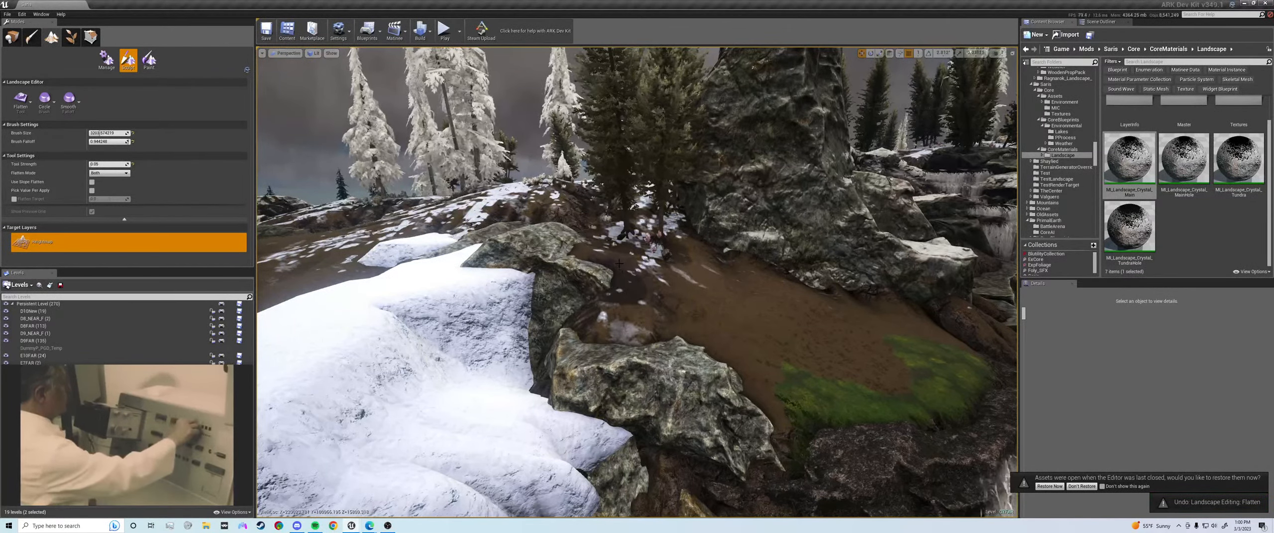
# Step: Flatten the muddy ground below the tall rock and the mossy bank where the pool spills into the waterfall
pyautogui.moveTo(641, 298); pyautogui.dragTo(581, 318, button='right')
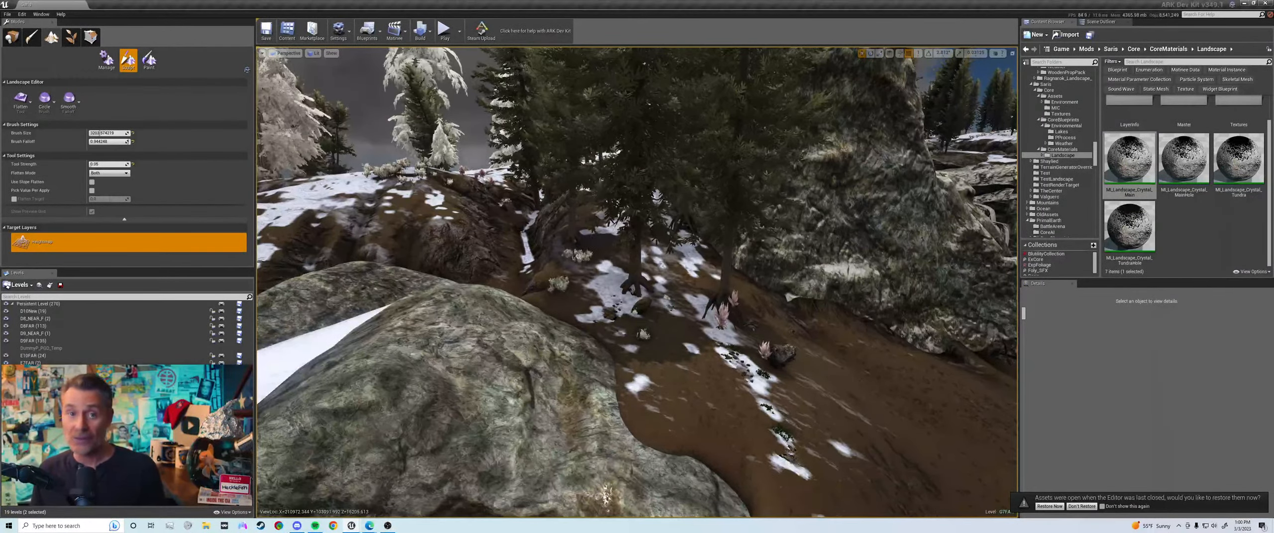
pyautogui.moveTo(636, 283); pyautogui.dragTo(686, 278, button='right')
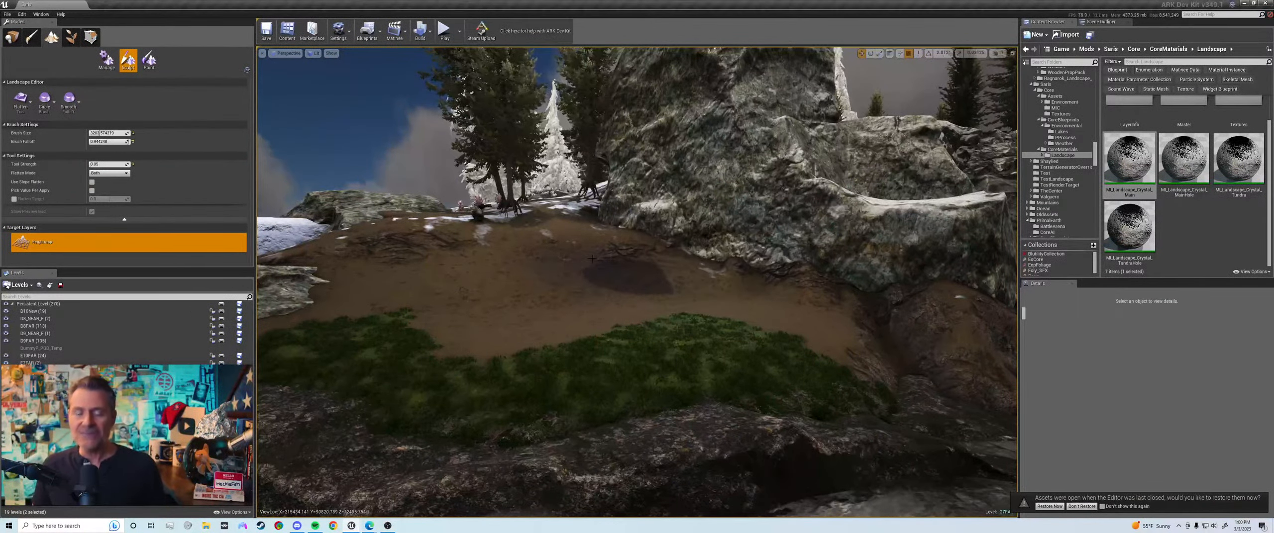
pyautogui.moveTo(760, 267); pyautogui.dragTo(759, 291)
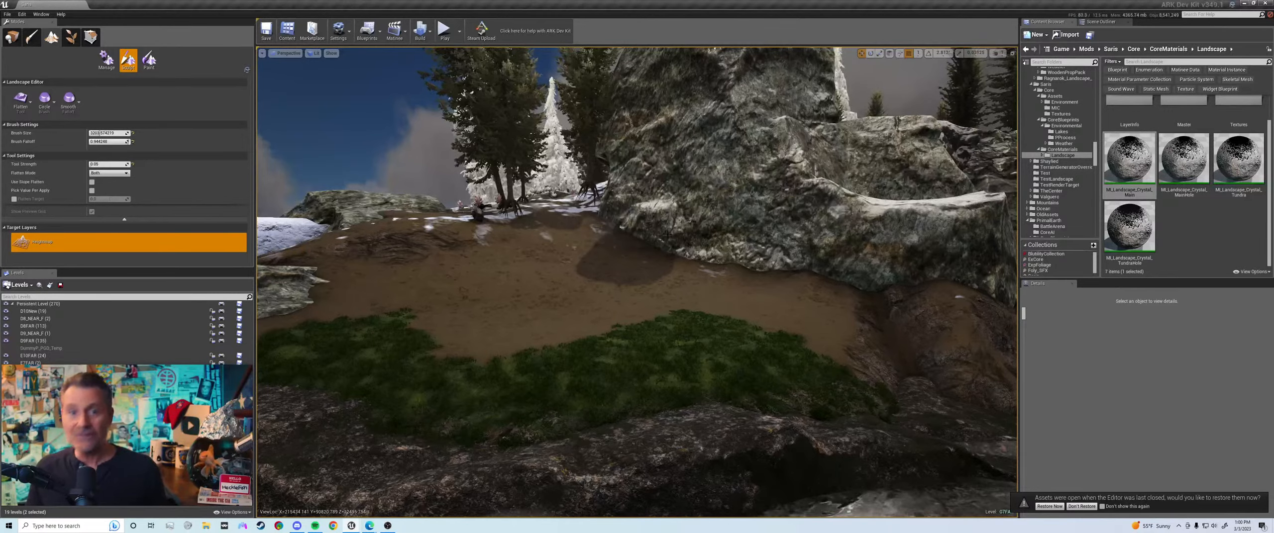
pyautogui.moveTo(660, 271); pyautogui.dragTo(659, 271, button='right')
pyautogui.press('s')
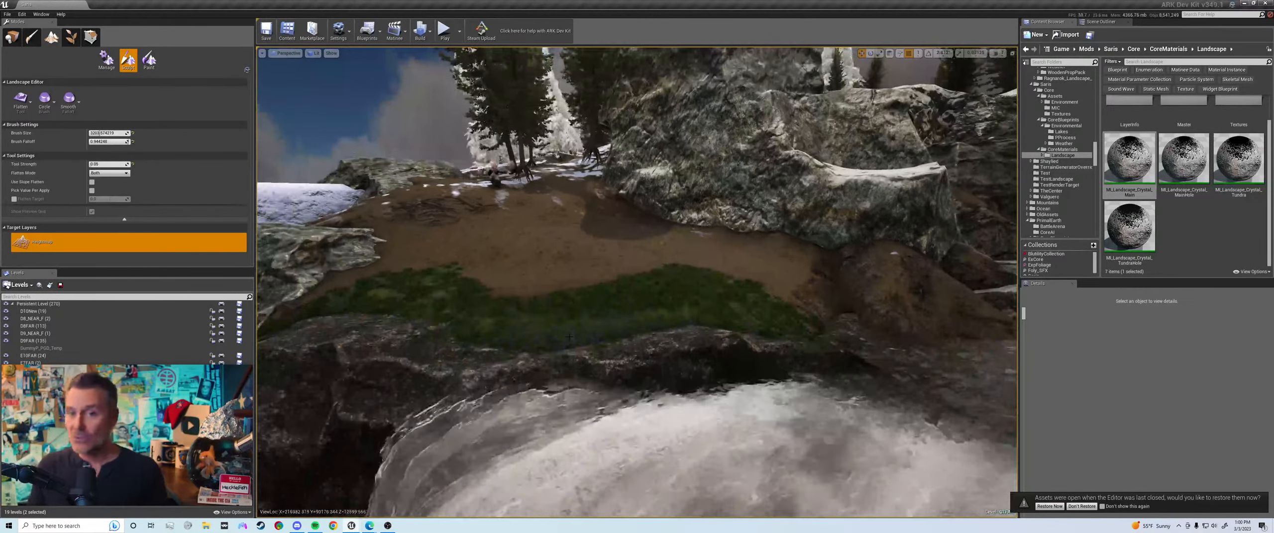
pyautogui.press('s')
pyautogui.moveTo(570, 337); pyautogui.dragTo(569, 337, button='right')
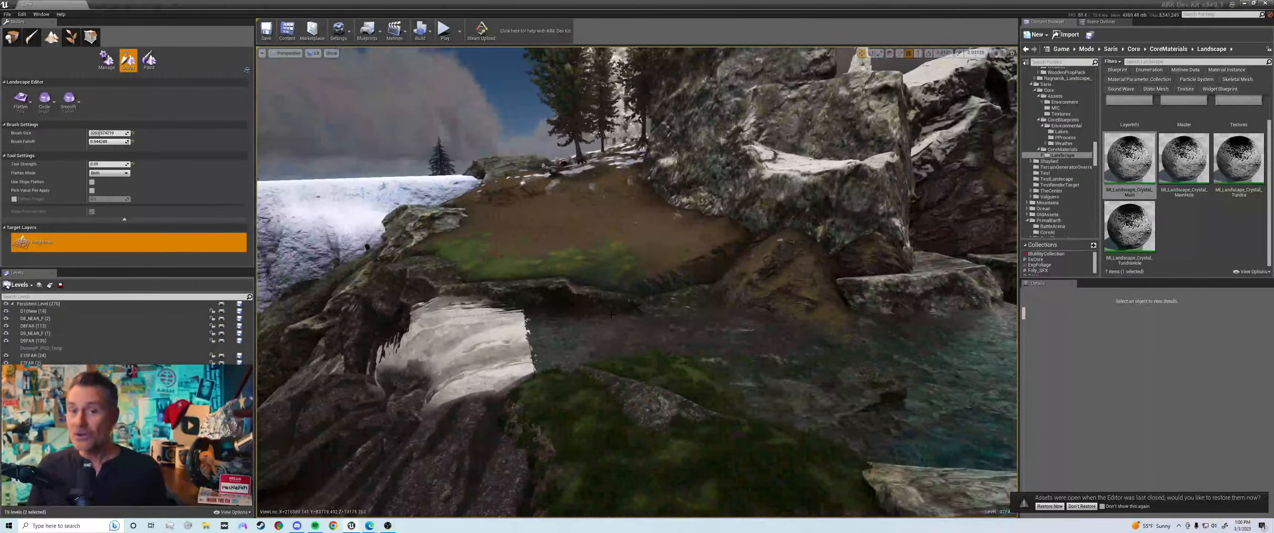
pyautogui.moveTo(617, 298); pyautogui.dragTo(617, 318)
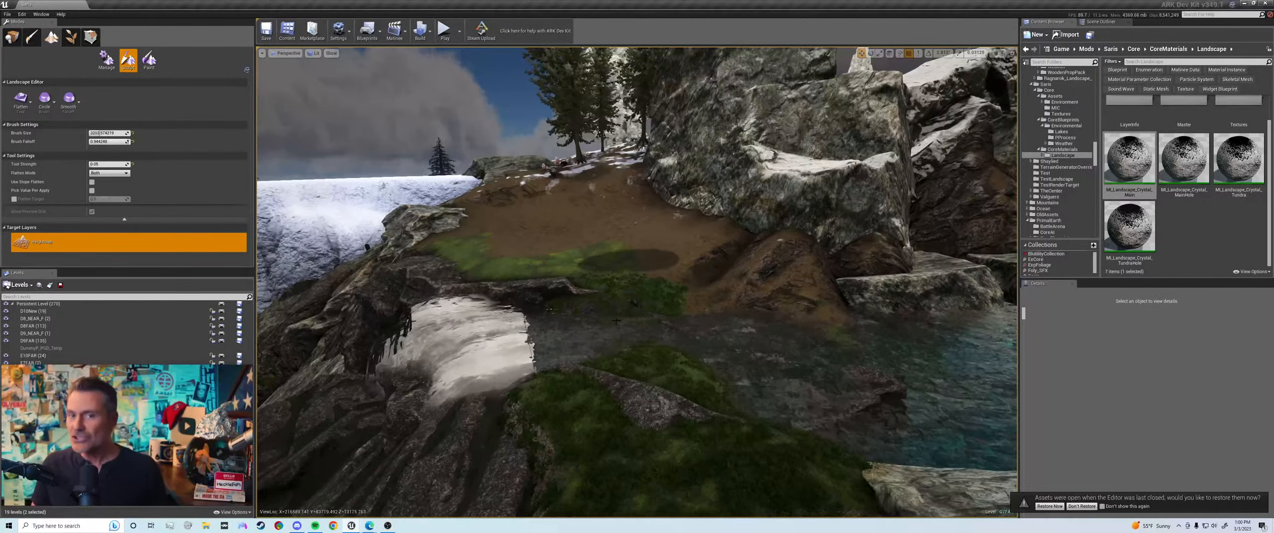
# Step: Switch to object placement, select the snow-covered cliff mesh between the two mossy ledges, and undo the last change
pyautogui.press('s')
pyautogui.moveTo(579, 338); pyautogui.dragTo(509, 300, button='right')
pyautogui.press('w')
pyautogui.press('s')
pyautogui.press('w')
pyautogui.press('s')
pyautogui.press('s')
pyautogui.press('w')
pyautogui.press('s')
pyautogui.press('s')
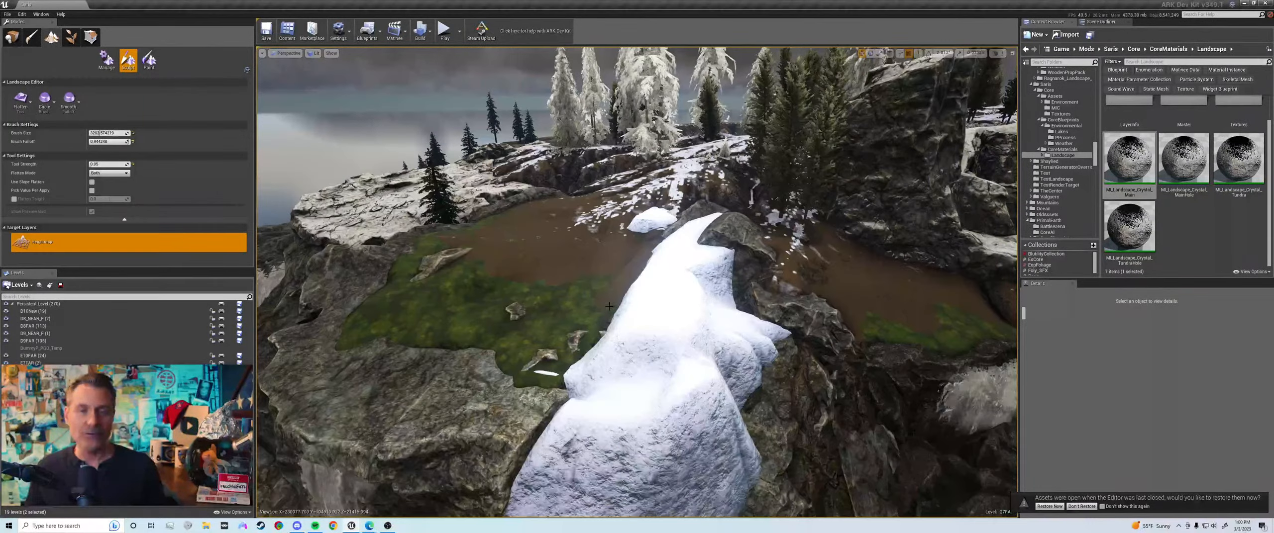
pyautogui.hotkey('shift', '1')
pyautogui.click(609, 306)
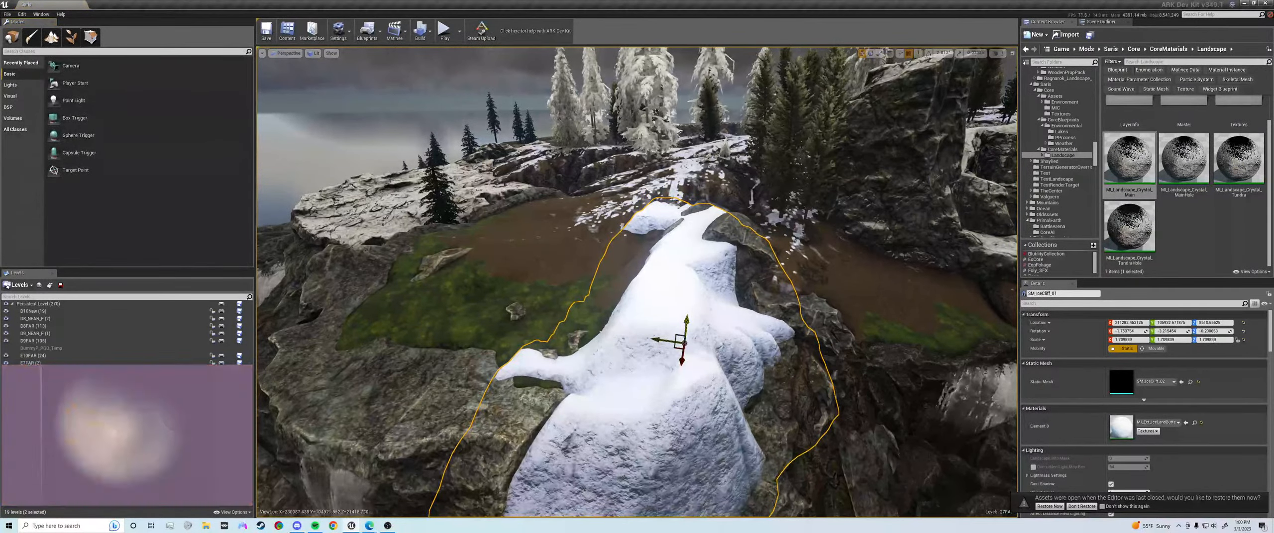
pyautogui.hotkey('ctrl', 'z')
# Step: Select the huge snow-topped rock behind the lone fir tree at the edge of the muddy ledge
pyautogui.press('a')
pyautogui.moveTo(694, 308)
pyautogui.mouseDown(button='right')
pyautogui.moveTo(669, 309)
pyautogui.moveTo(707, 304)
pyautogui.moveTo(696, 306)
pyautogui.moveTo(754, 346)
pyautogui.moveTo(729, 284)
pyautogui.moveTo(721, 304)
pyautogui.moveTo(736, 264)
pyautogui.moveTo(717, 309)
pyautogui.moveTo(684, 310)
pyautogui.mouseUp(button='right')
pyautogui.press('a')
pyautogui.press('w')
pyautogui.press('s')
pyautogui.press('w')
pyautogui.press('s')
pyautogui.click(677, 288)
pyautogui.press('f')
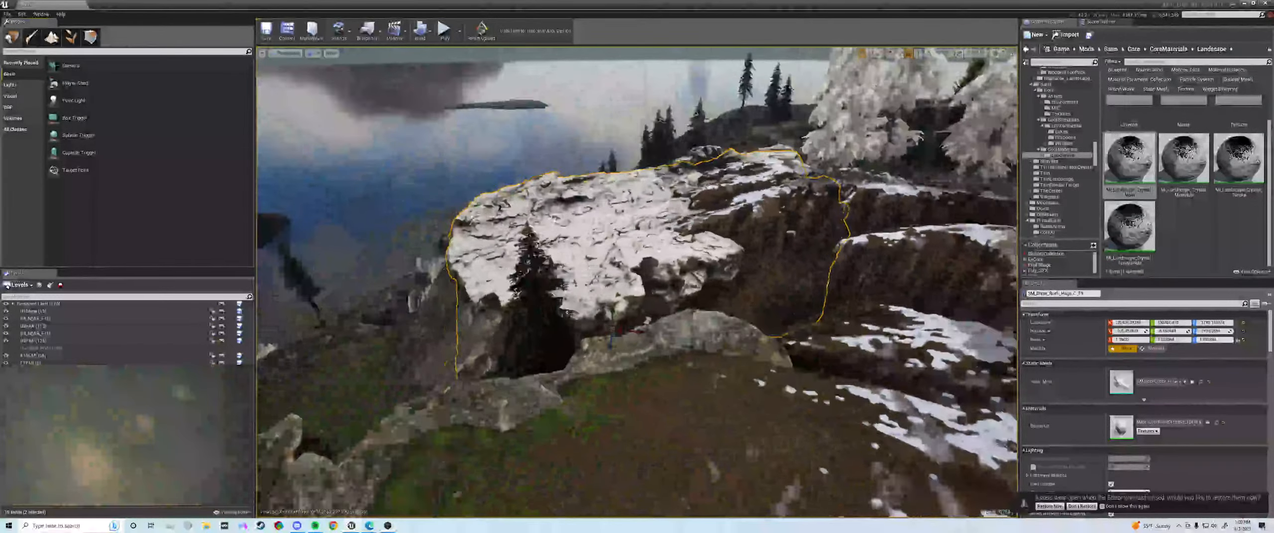
# Step: Move the floating video off the levels list, save the LandscapeSubLevel_Saris level, and put the video back
pyautogui.moveTo(204, 376); pyautogui.dragTo(652, 344)
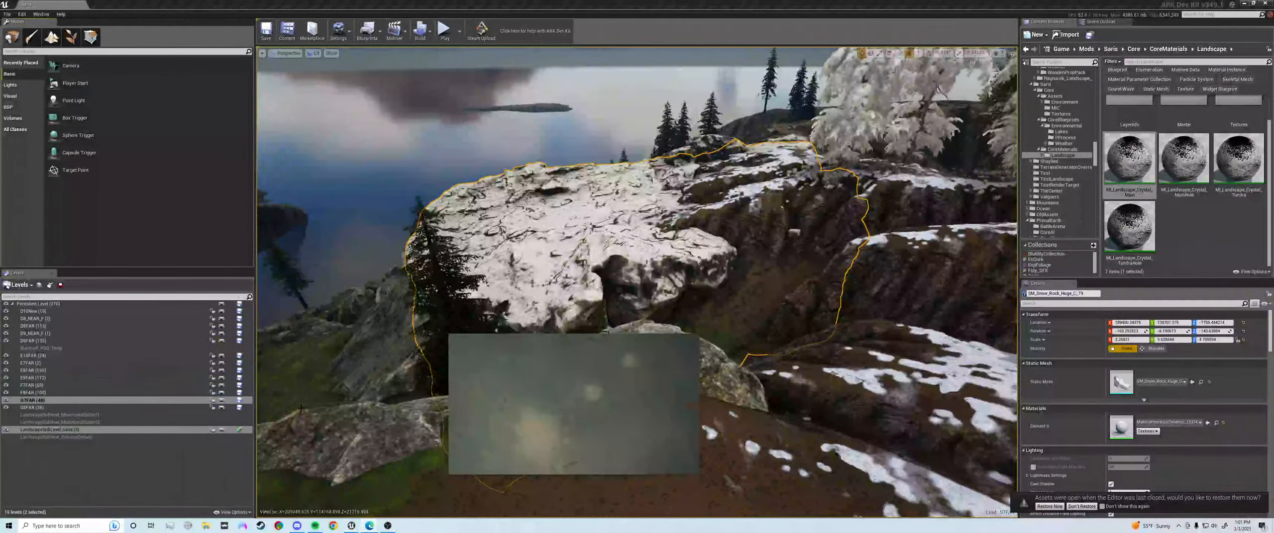
pyautogui.click(239, 430)
pyautogui.moveTo(585, 389); pyautogui.dragTo(133, 423)
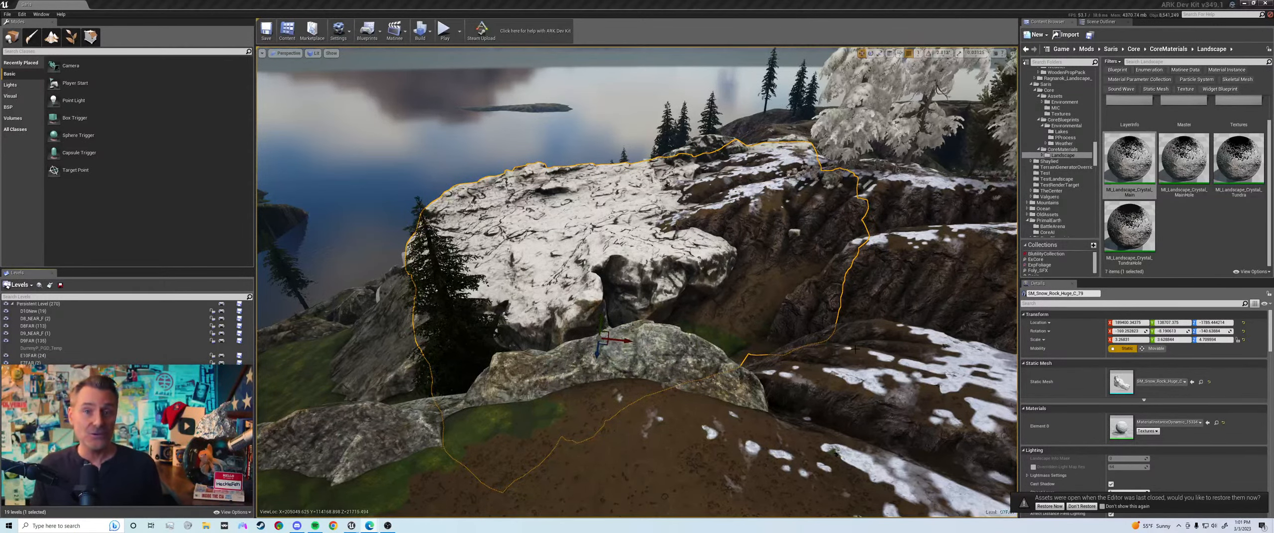
# Step: Duplicate the selected snow-topped rock and move the copy sideways and up
pyautogui.moveTo(855, 350); pyautogui.dragTo(860, 323, button='right')
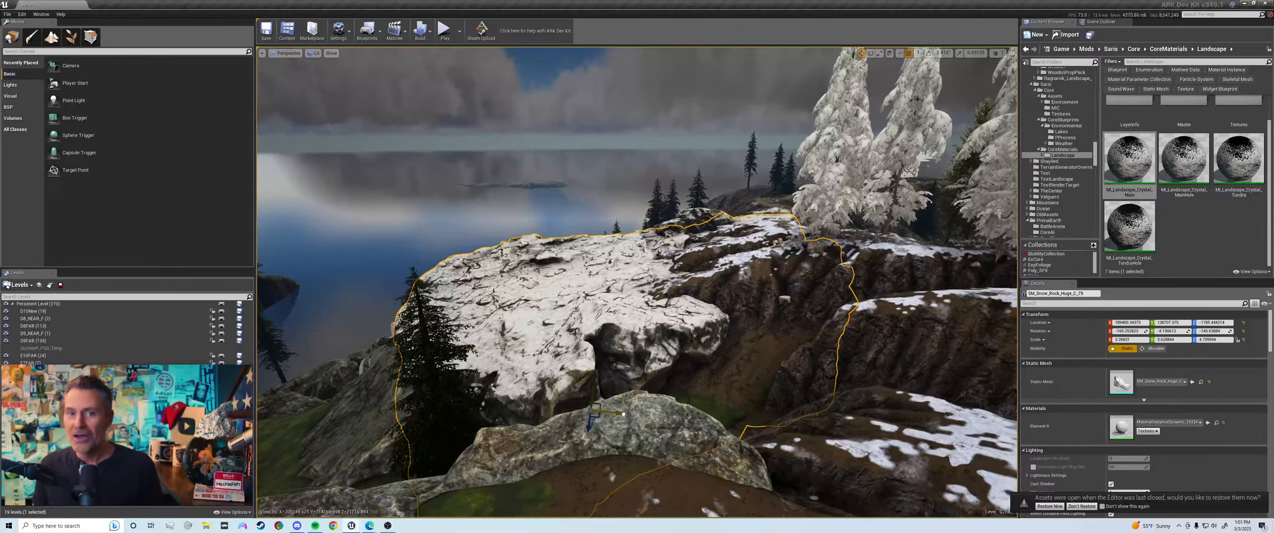
pyautogui.keyDown('alt'); pyautogui.moveTo(623, 414); pyautogui.dragTo(663, 400); pyautogui.keyUp('alt')
pyautogui.moveTo(660, 440); pyautogui.dragTo(658, 391)
pyautogui.moveTo(659, 391); pyautogui.dragTo(806, 438, button='right')
pyautogui.press('a')
pyautogui.press('s')
# Step: Copy the scale of the moss-topped ledge rock beside the snow cliff onto the duplicated snow-topped rock
pyautogui.click(702, 329)
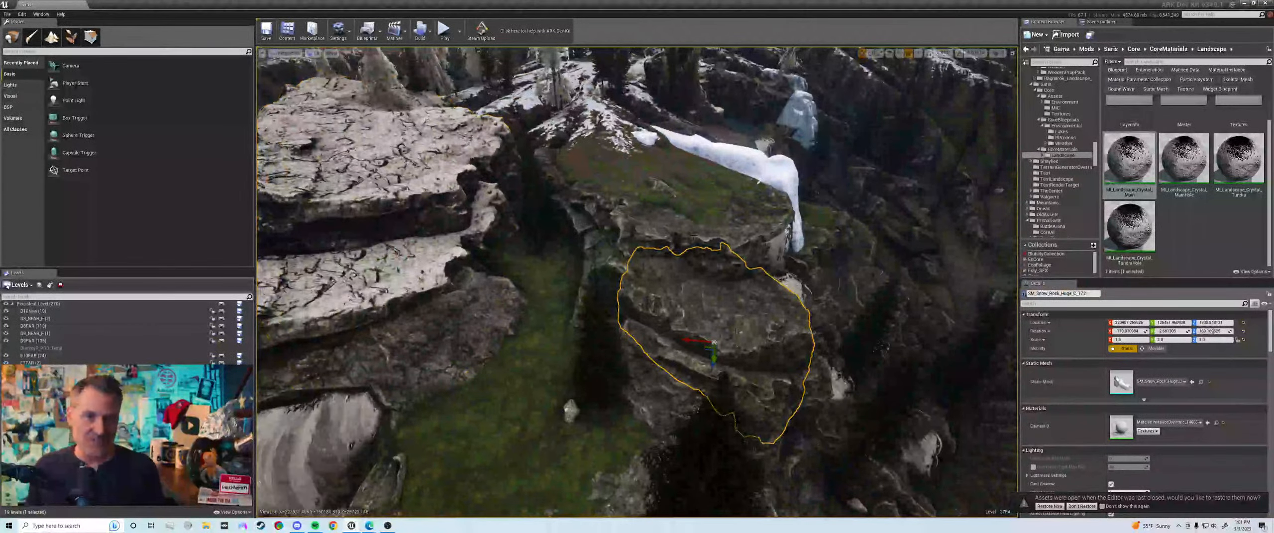
pyautogui.click(540, 159)
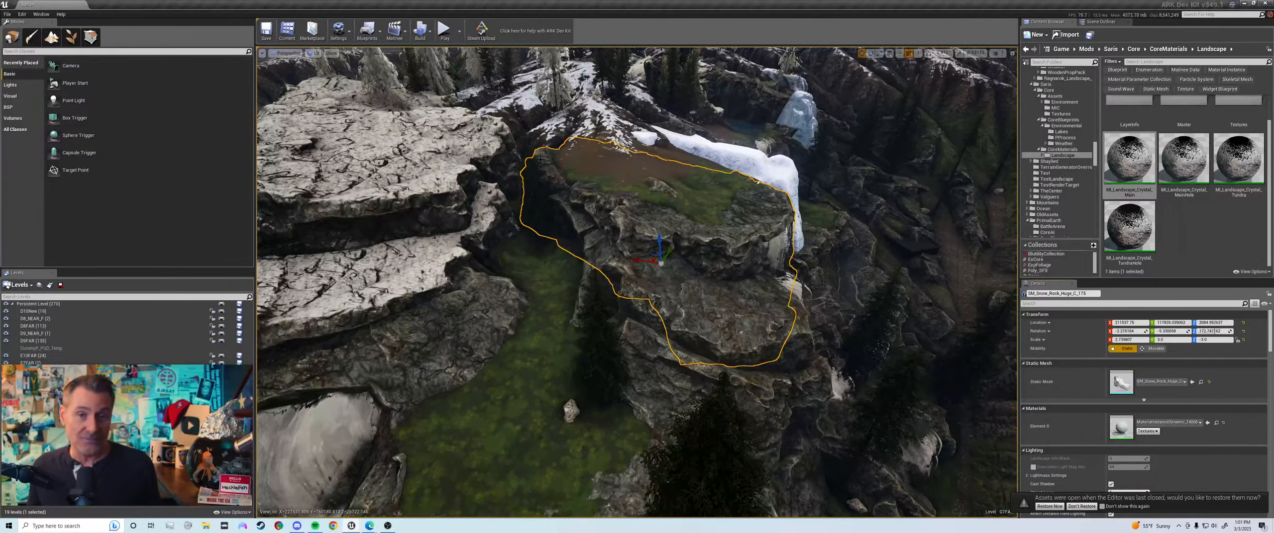
pyautogui.press('w')
pyautogui.moveTo(540, 158); pyautogui.dragTo(505, 94, button='right')
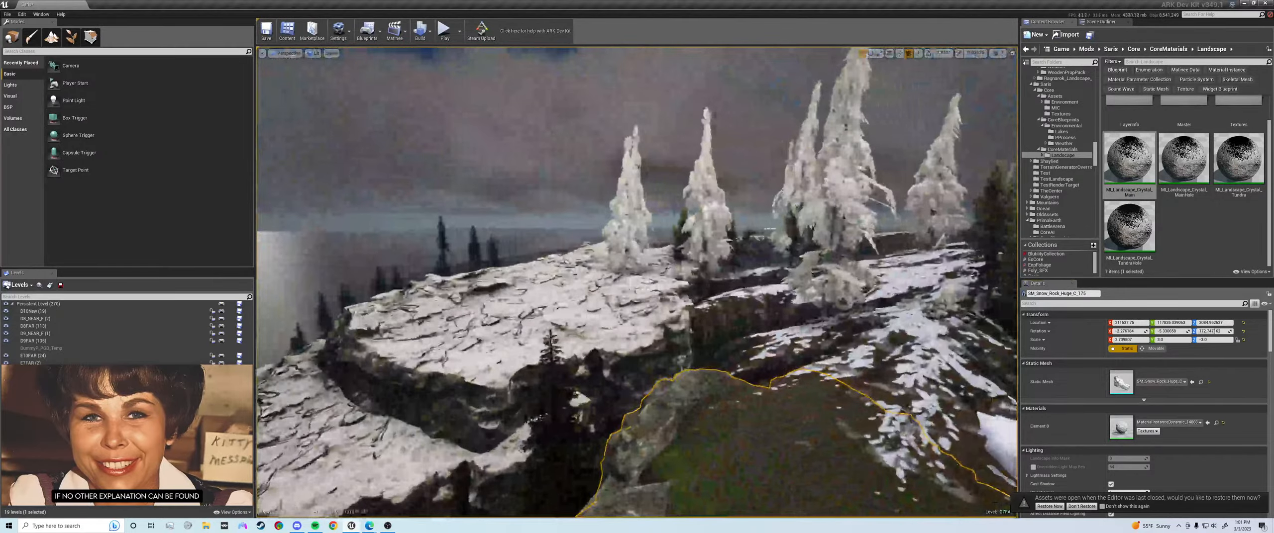
pyautogui.click(583, 300)
pyautogui.press('a')
pyautogui.moveTo(584, 300); pyautogui.dragTo(568, 323, button='right')
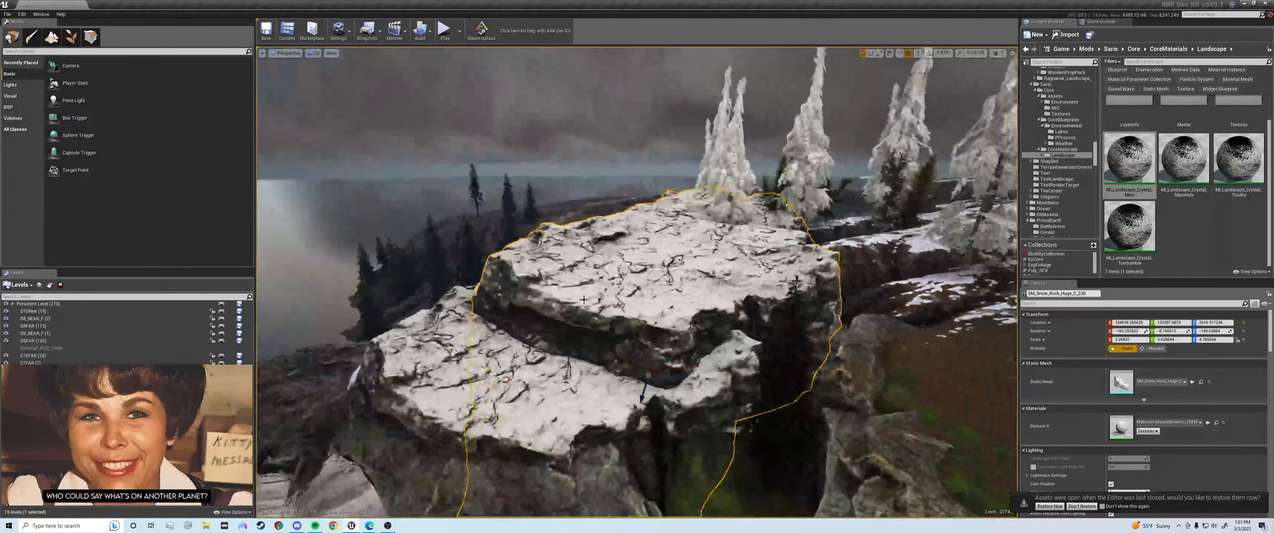
pyautogui.moveTo(635, 369); pyautogui.dragTo(672, 387)
pyautogui.press('d')
pyautogui.moveTo(672, 387); pyautogui.dragTo(675, 392, button='right')
pyautogui.rightClick(1060, 340)
pyautogui.click(1072, 350)
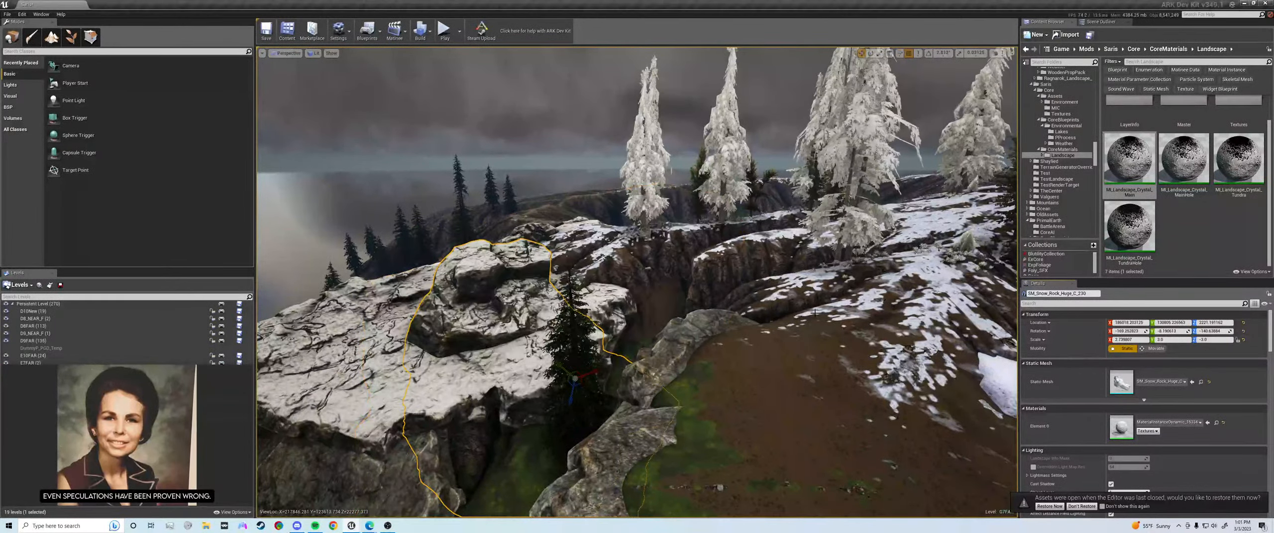
# Step: Set the duplicated snow-topped rock's Z scale to 3
pyautogui.moveTo(814, 312); pyautogui.dragTo(807, 354, button='right')
pyautogui.click(1214, 342)
pyautogui.write('3')
pyautogui.press('Return')
# Step: Move, rotate and resize the duplicated snow-topped rock to fit against the snowy cliff behind the fir tree
pyautogui.moveTo(606, 343); pyautogui.dragTo(613, 314)
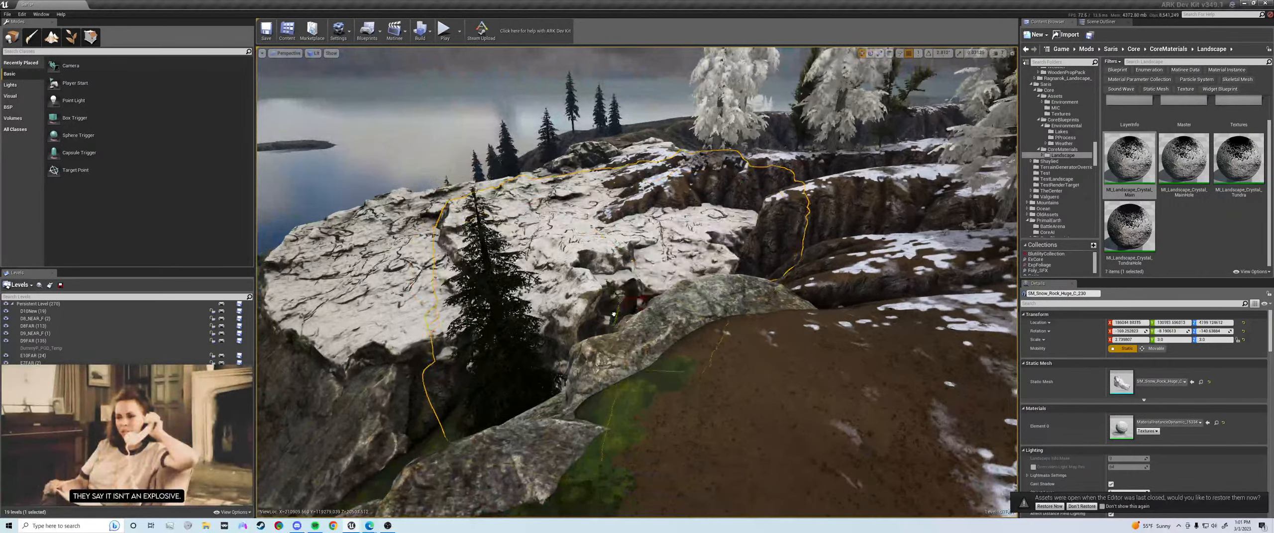
pyautogui.moveTo(641, 279); pyautogui.dragTo(683, 369)
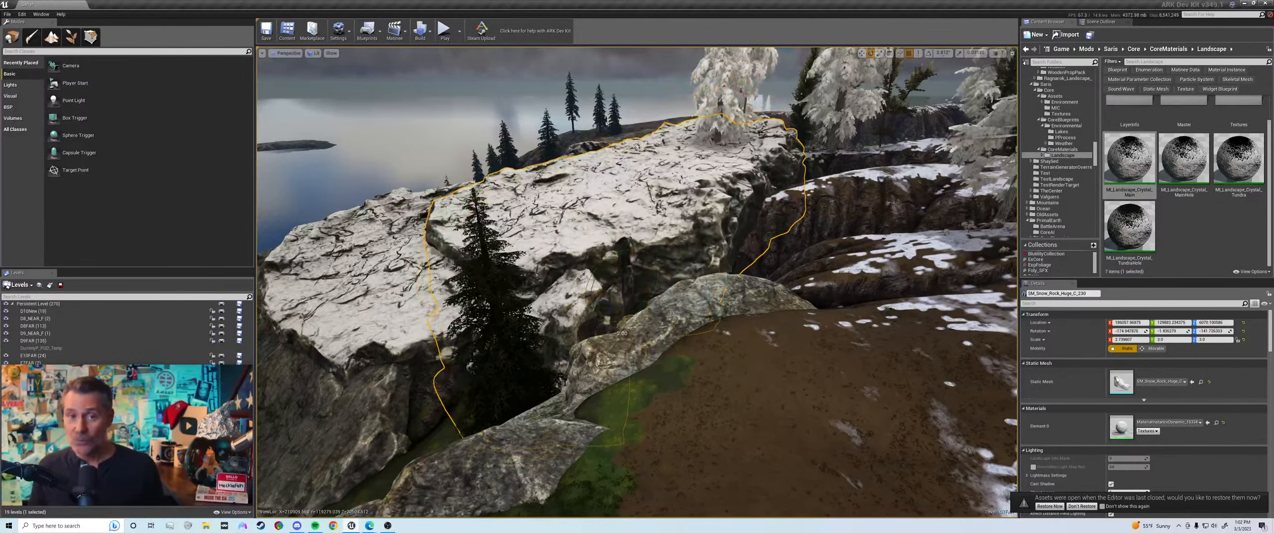
pyautogui.moveTo(622, 294); pyautogui.dragTo(623, 312)
pyautogui.moveTo(631, 298); pyautogui.dragTo(630, 311)
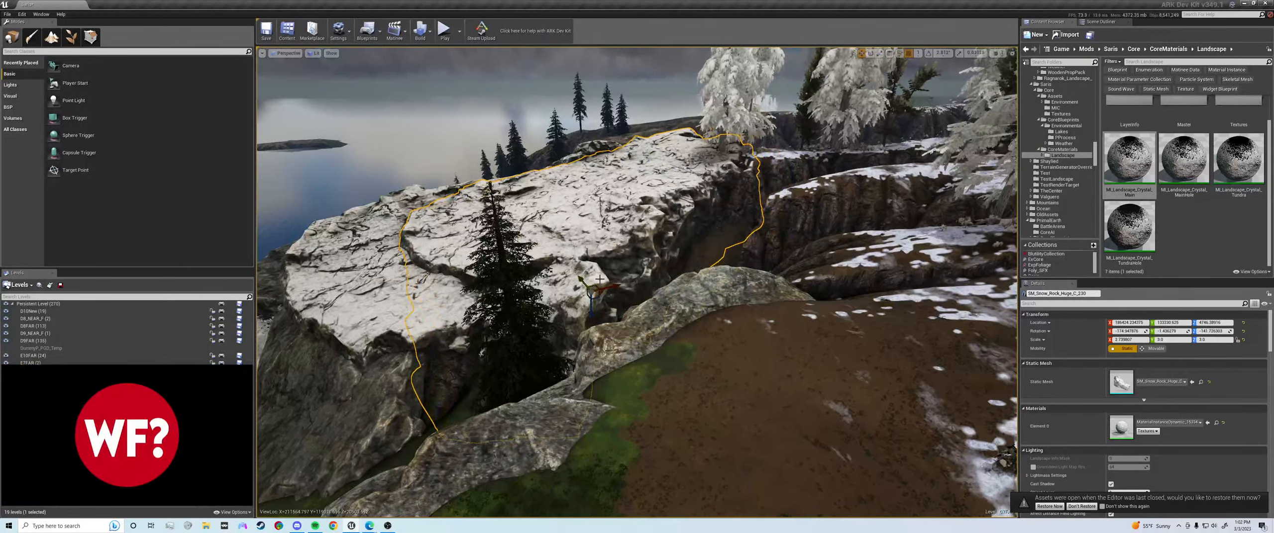
pyautogui.moveTo(595, 306); pyautogui.dragTo(589, 317)
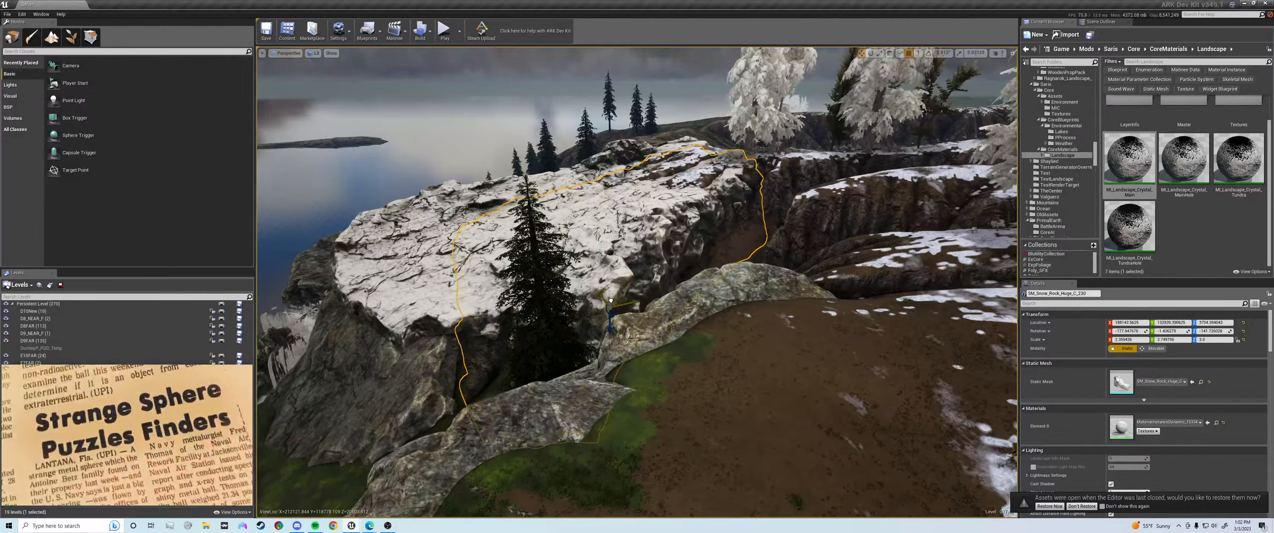
# Step: Filter the levels list by G7
pyautogui.press('w')
pyautogui.moveTo(613, 296); pyautogui.dragTo(558, 341, button='right')
pyautogui.press('s')
pyautogui.press('w')
pyautogui.press('a')
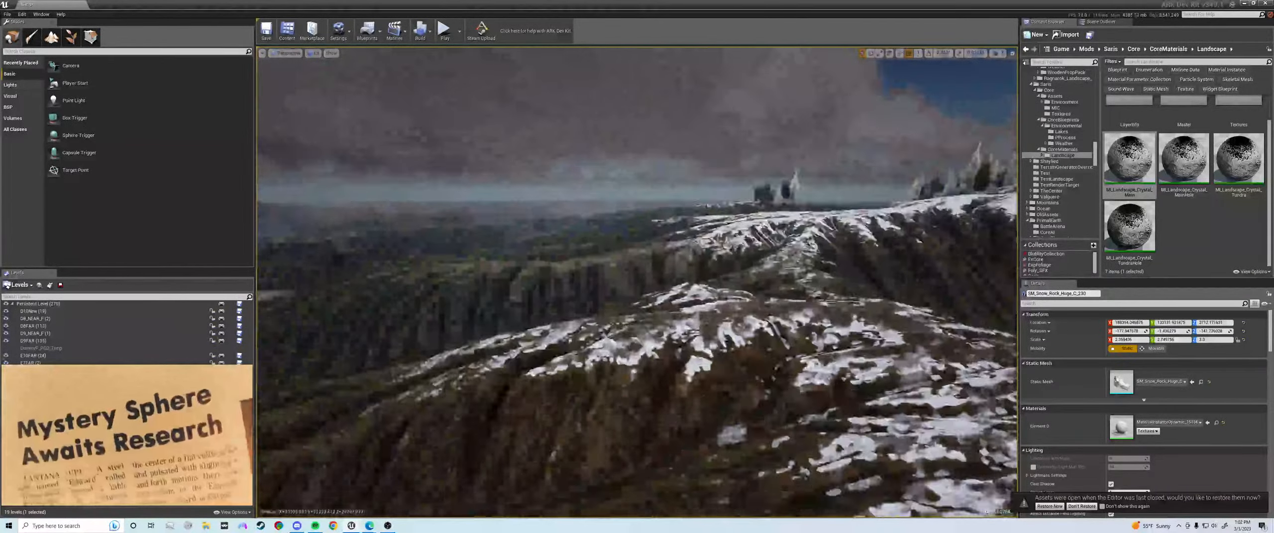
pyautogui.moveTo(557, 341); pyautogui.dragTo(707, 323, button='right')
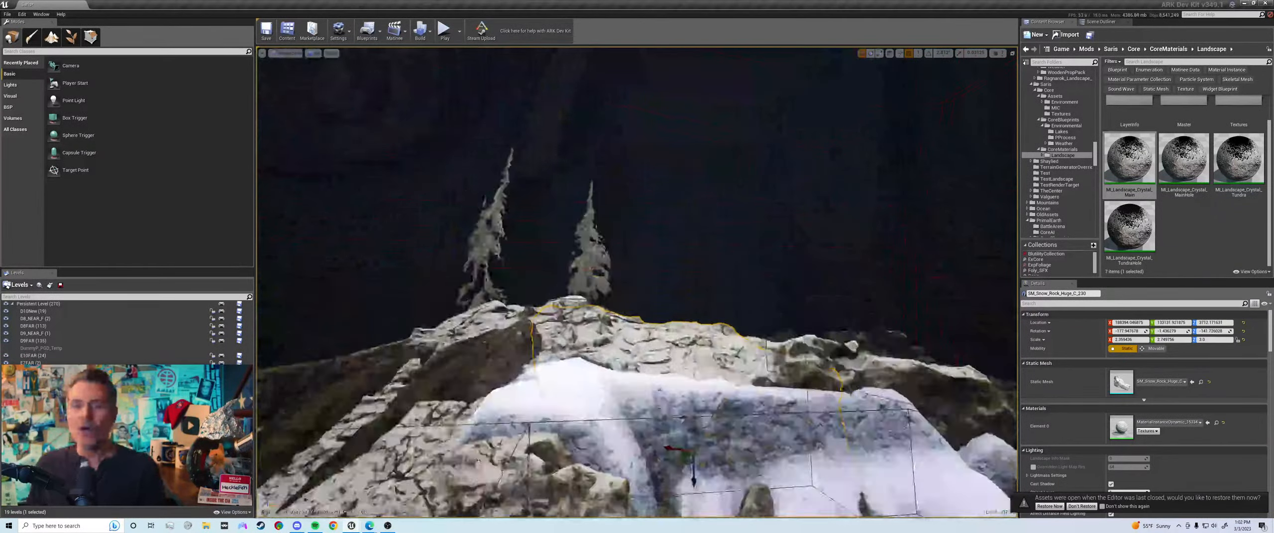
pyautogui.moveTo(636, 283); pyautogui.dragTo(557, 328, button='right')
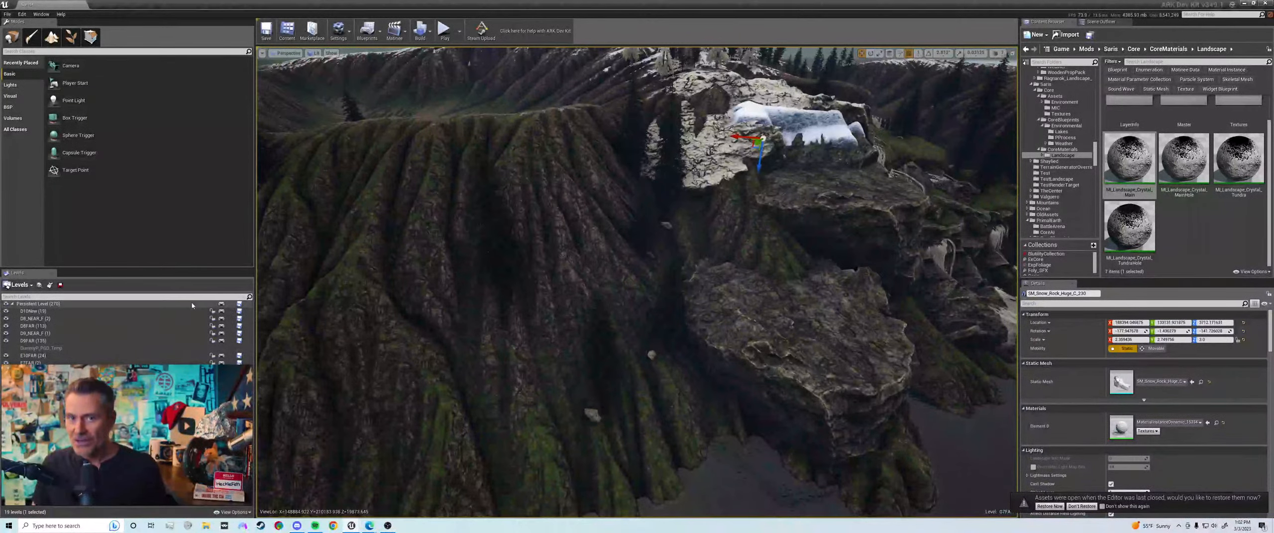
pyautogui.click(204, 297)
pyautogui.write('G7')
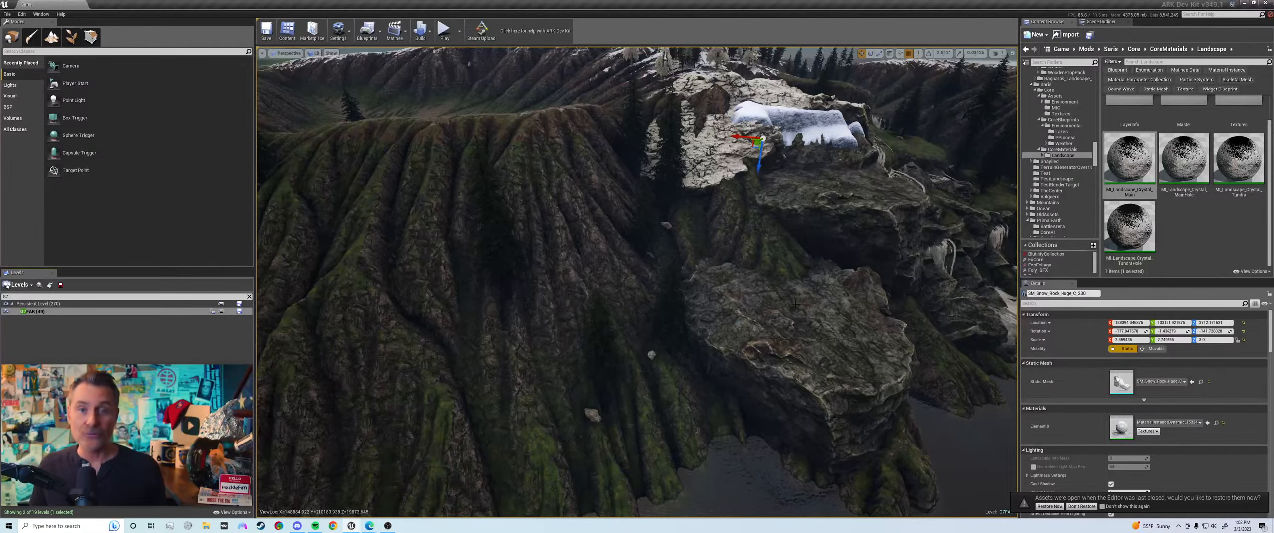
# Step: Examine the huge rock meshes around the stepped waterfalls, selecting individual rocks to check them
pyautogui.press('d')
pyautogui.moveTo(794, 308); pyautogui.dragTo(821, 309, button='right')
pyautogui.press('w')
pyautogui.press('d')
pyautogui.press('s')
pyautogui.press('w')
pyautogui.click(647, 259)
pyautogui.moveTo(646, 259); pyautogui.dragTo(602, 254, button='right')
pyautogui.press('s')
pyautogui.press('w')
pyautogui.press('s')
pyautogui.click(826, 298)
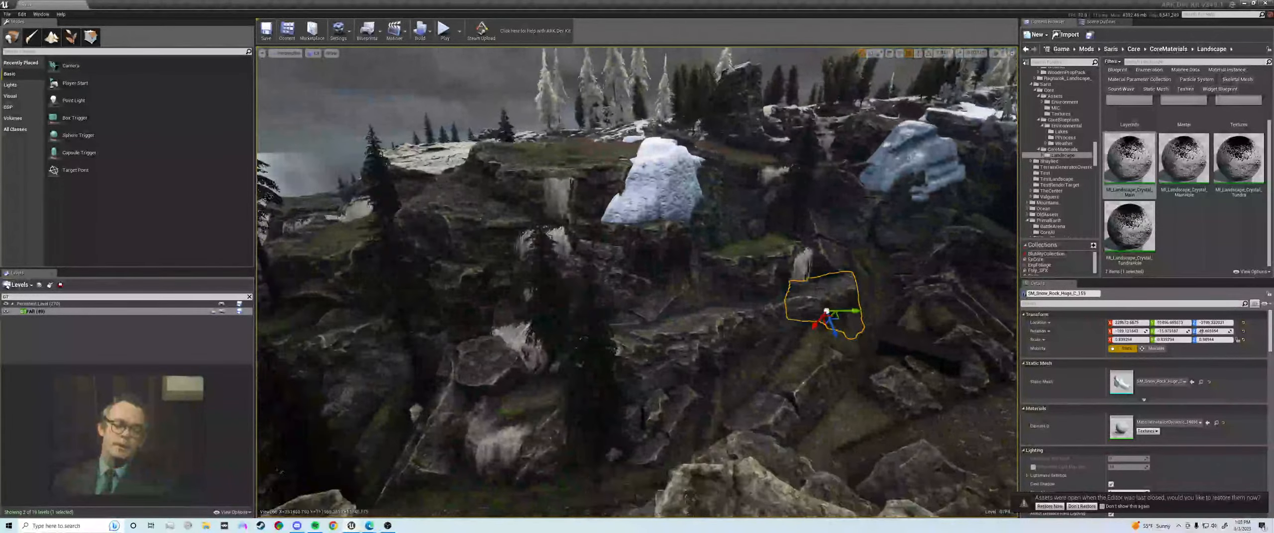
pyautogui.moveTo(825, 298); pyautogui.dragTo(767, 299, button='right')
pyautogui.click(423, 363)
pyautogui.press('s')
pyautogui.moveTo(422, 363); pyautogui.dragTo(451, 382, button='right')
pyautogui.press('a')
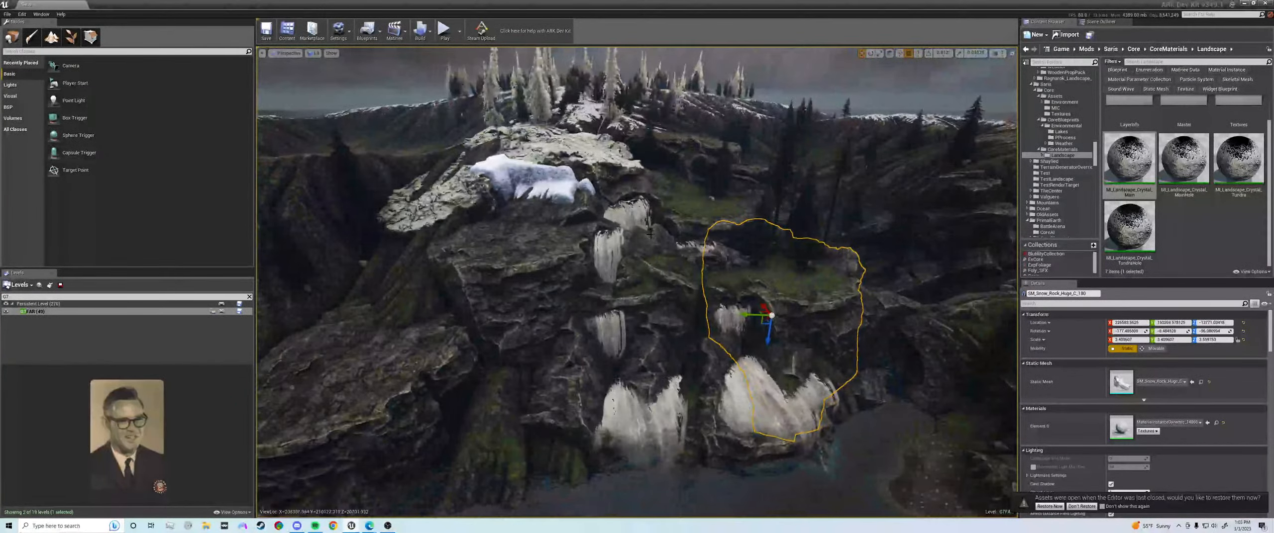
# Step: Ungroup the two meshes beside the upper waterfall and keep only the rock below the snow patch selected
pyautogui.click(693, 221)
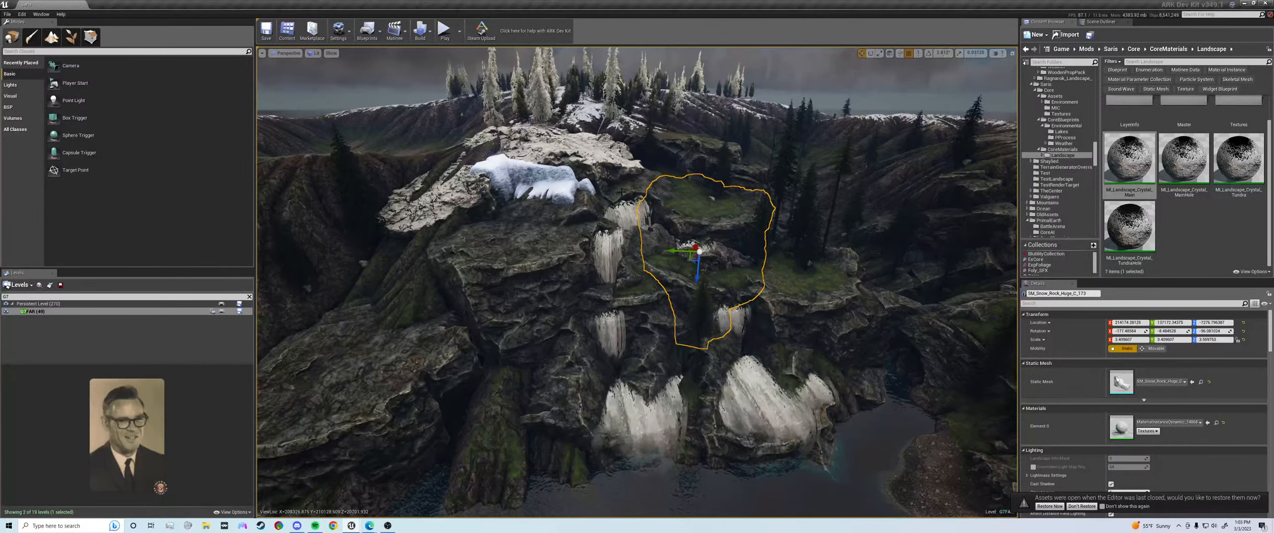
pyautogui.click(639, 241)
pyautogui.press('a')
pyautogui.moveTo(640, 241); pyautogui.dragTo(652, 242, button='right')
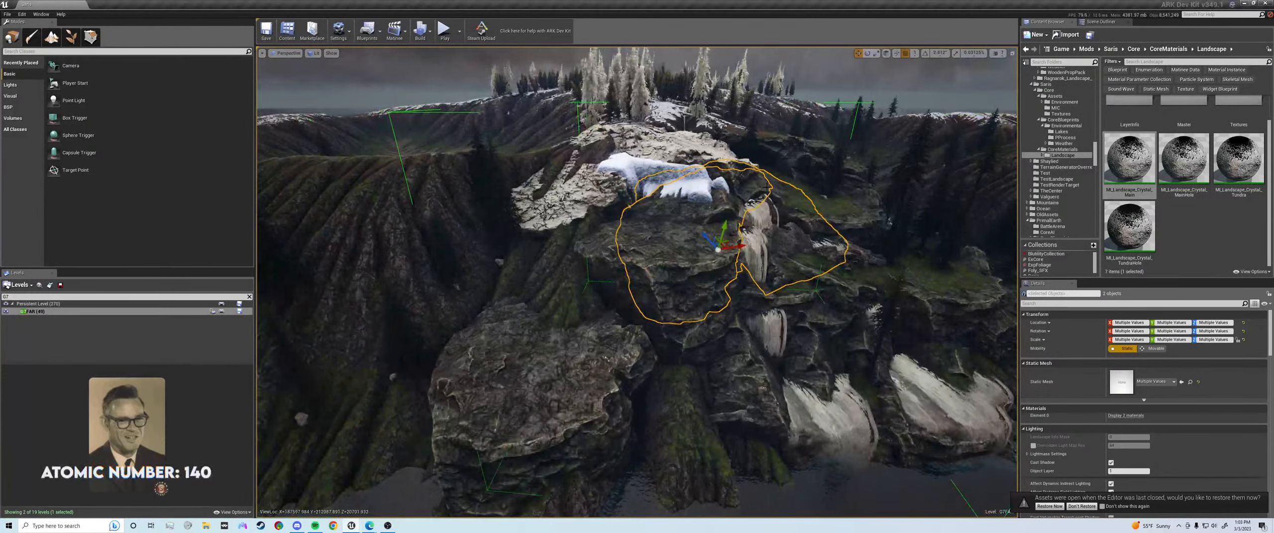
pyautogui.hotkey('shift', 'g')
pyautogui.click(766, 210)
# Step: Duplicate the selected cliff rock and move the copy down to the bare slope near the water
pyautogui.keyDown('alt'); pyautogui.moveTo(731, 240); pyautogui.dragTo(398, 402); pyautogui.keyUp('alt')
pyautogui.press('a')
pyautogui.moveTo(398, 402); pyautogui.dragTo(462, 430, button='right')
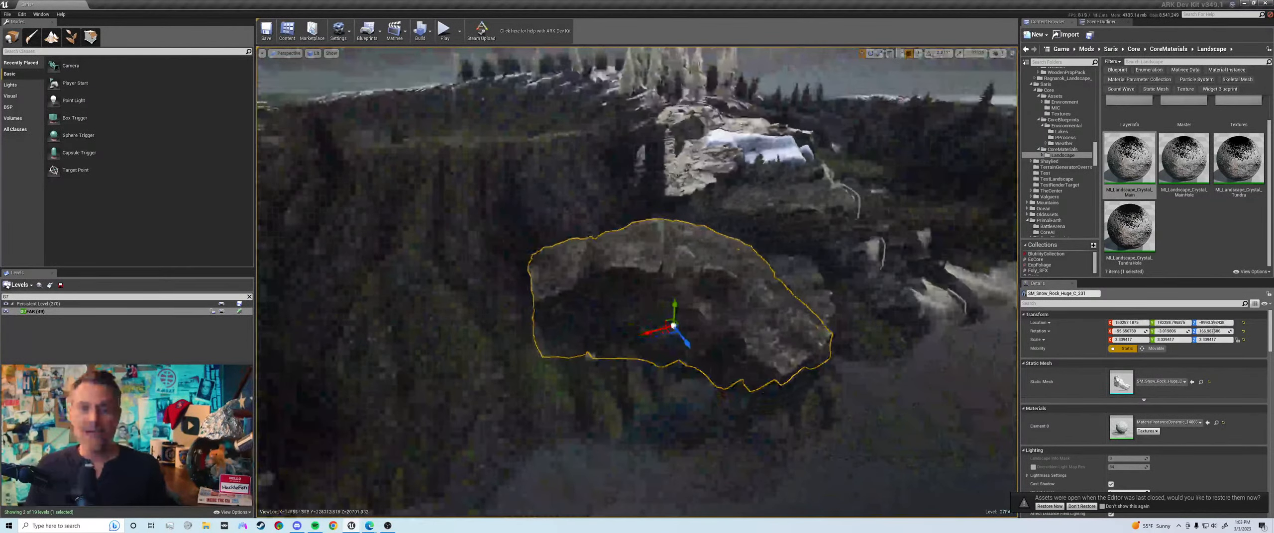
pyautogui.moveTo(676, 312)
pyautogui.mouseDown()
pyautogui.moveTo(674, 341)
pyautogui.moveTo(679, 327)
pyautogui.mouseUp()
# Step: Adjust the duplicated rock's rotation and position so it sits at the waterline below the slope
pyautogui.press('e')
pyautogui.moveTo(682, 370); pyautogui.dragTo(692, 370)
pyautogui.hotkey('ctrl', 'z')
pyautogui.moveTo(702, 332); pyautogui.dragTo(659, 364)
pyautogui.press('w')
pyautogui.press('e')
pyautogui.press('w')
pyautogui.press('d')
pyautogui.moveTo(659, 364); pyautogui.dragTo(592, 364, button='right')
pyautogui.press('w')
pyautogui.moveTo(617, 357)
pyautogui.mouseDown(button='right')
pyautogui.moveTo(662, 356)
pyautogui.moveTo(616, 356)
pyautogui.mouseUp(button='right')
# Step: Try another rotation of the shoreline rock, and undo the latest rotation and move adjustments
pyautogui.press('e')
pyautogui.moveTo(609, 328)
pyautogui.mouseDown()
pyautogui.moveTo(615, 347)
pyautogui.moveTo(586, 334)
pyautogui.moveTo(592, 318)
pyautogui.moveTo(582, 338)
pyautogui.moveTo(597, 330)
pyautogui.mouseUp()
pyautogui.hotkey('ctrl', 'z')
pyautogui.press('w')
pyautogui.scroll(5, 585, 330)
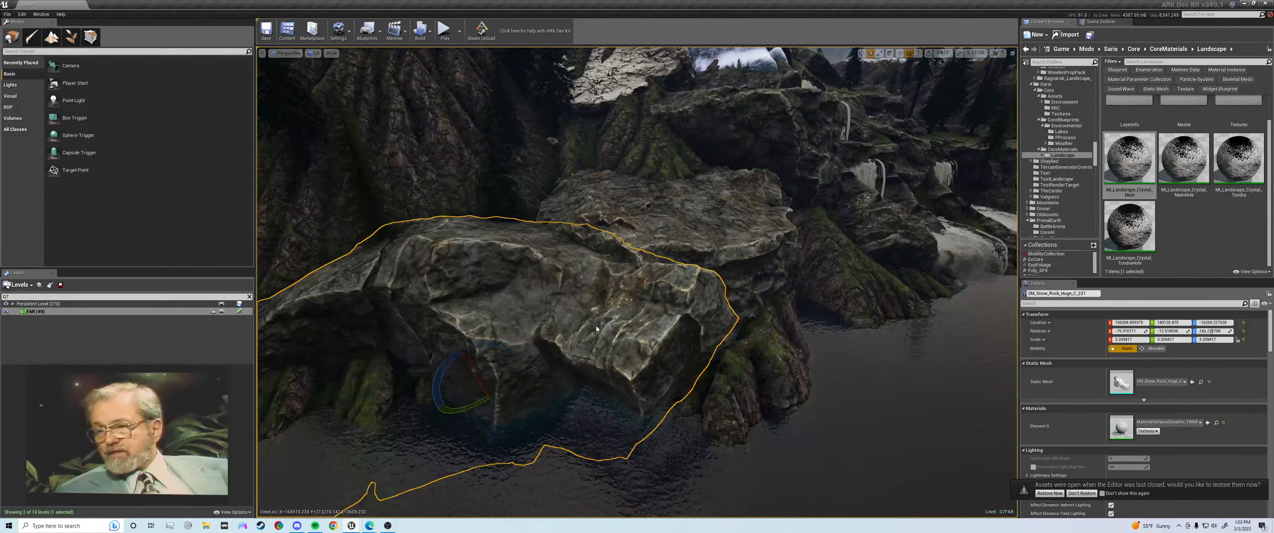
pyautogui.hotkey('ctrl', 'z')
pyautogui.hotkey('ctrl', 'z')
pyautogui.hotkey('ctrl', 'z')
pyautogui.hotkey('ctrl', 'z')
pyautogui.hotkey('ctrl', 'z')
pyautogui.hotkey('ctrl', 'z')
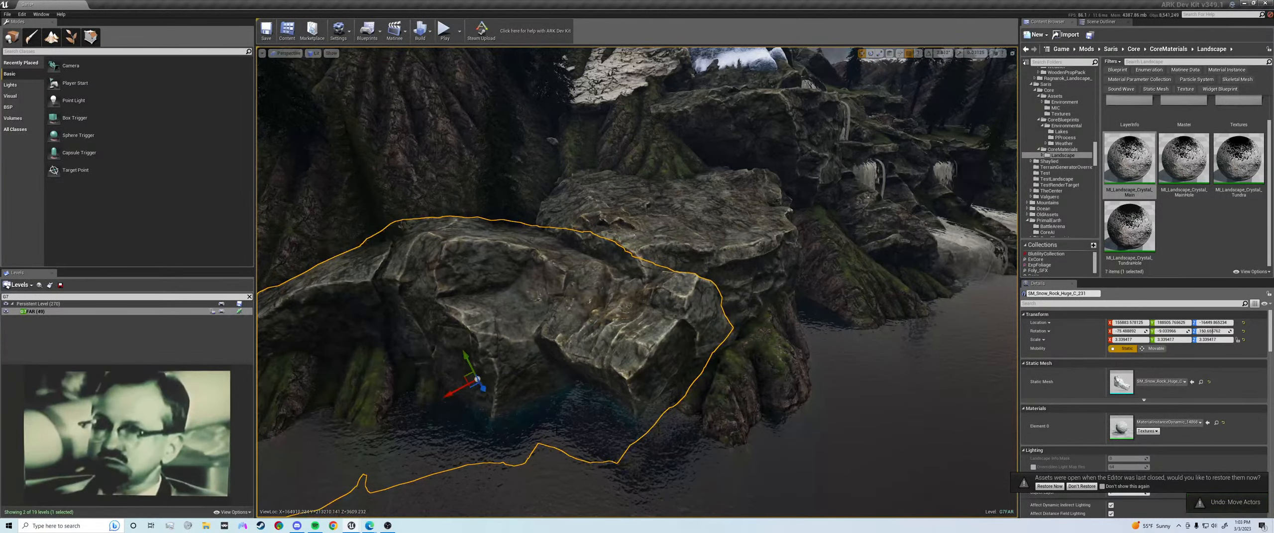
# Step: Undo the last move of the shoreline rock and shift it to a new spot against the slope at the waterline
pyautogui.hotkey('ctrl', 'z')
pyautogui.keyDown('ctrl'); pyautogui.moveTo(556, 435); pyautogui.dragTo(553, 426, button='right'); pyautogui.keyUp('ctrl')
pyautogui.keyDown('ctrl'); pyautogui.moveTo(555, 435); pyautogui.dragTo(564, 430); pyautogui.keyUp('ctrl')
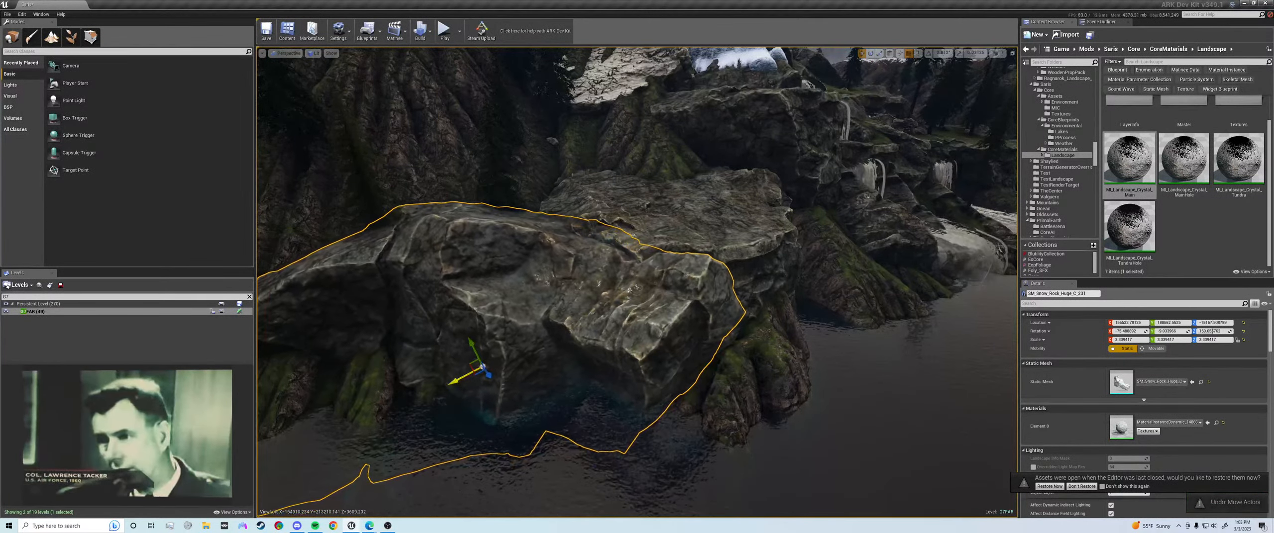
pyautogui.keyDown('ctrl'); pyautogui.moveTo(639, 441); pyautogui.dragTo(651, 460); pyautogui.keyUp('ctrl')
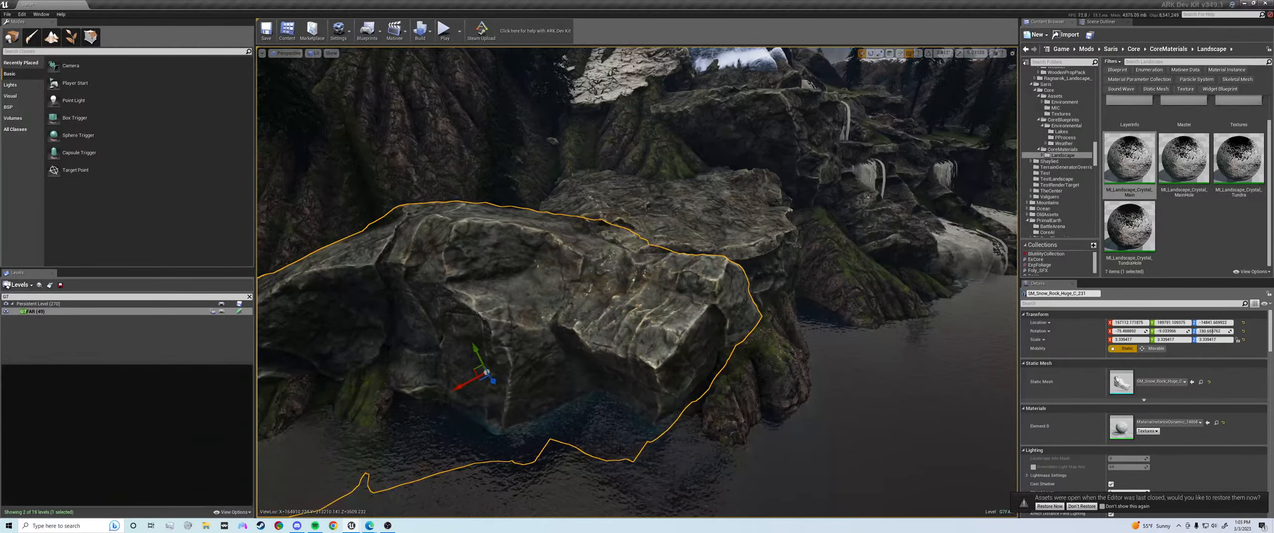
# Step: Rotate the shoreline rock and move it lower into the water so it sits in front of the rock behind it
pyautogui.press('e')
pyautogui.moveTo(639, 441)
pyautogui.keyDown('ctrl'); pyautogui.mouseDown(button='right')
pyautogui.moveTo(664, 442)
pyautogui.moveTo(633, 446)
pyautogui.mouseUp(button='right'); pyautogui.keyUp('ctrl')
pyautogui.press('w')
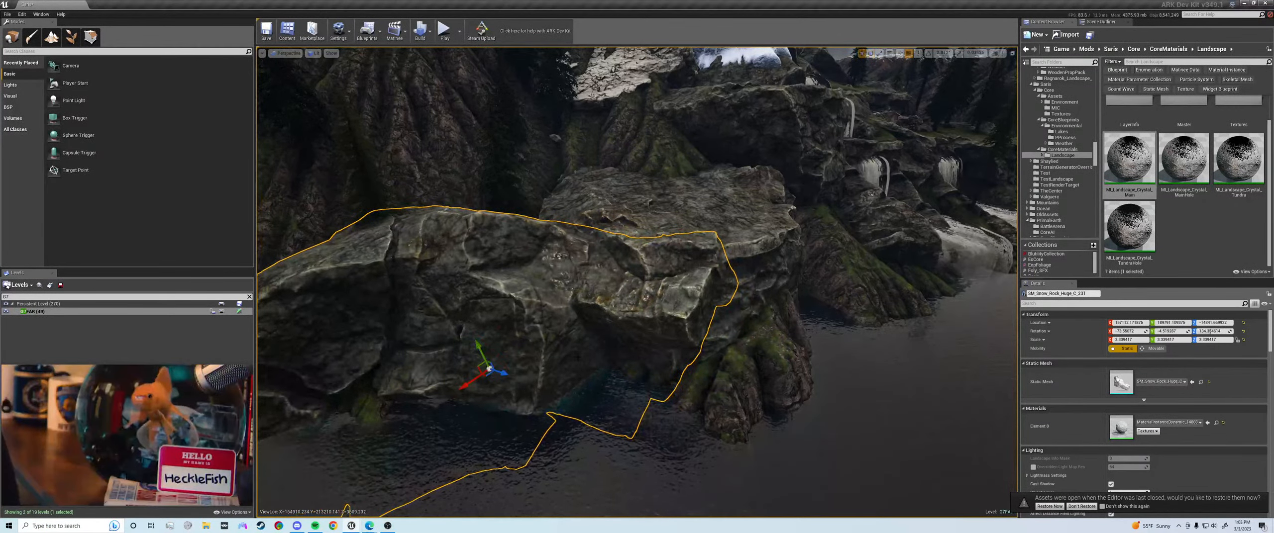
pyautogui.moveTo(499, 377); pyautogui.dragTo(469, 401)
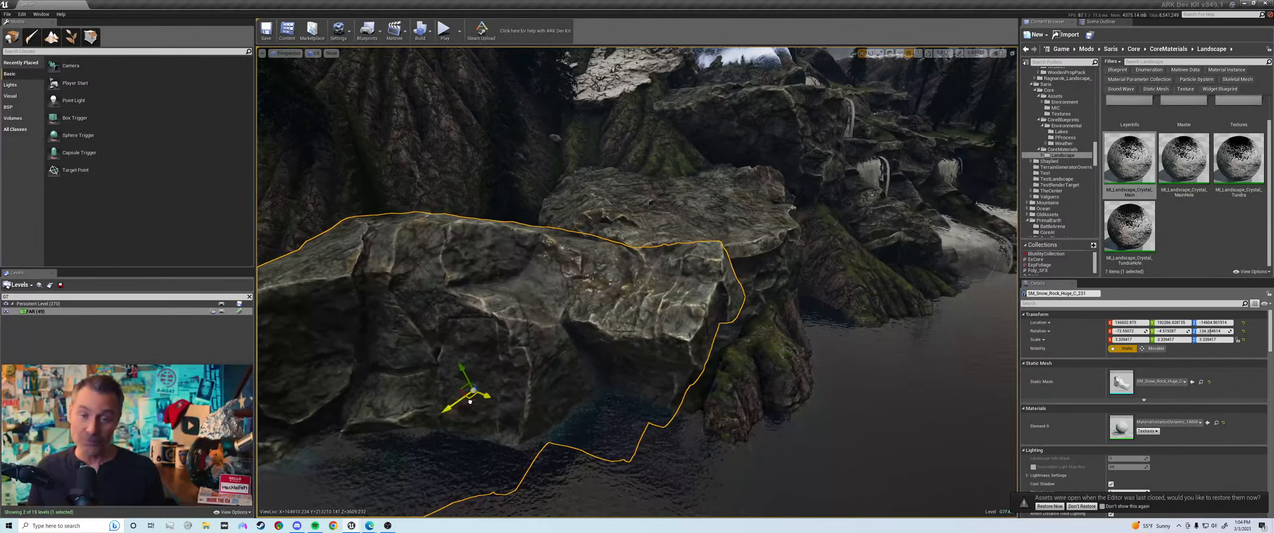
pyautogui.press('f')
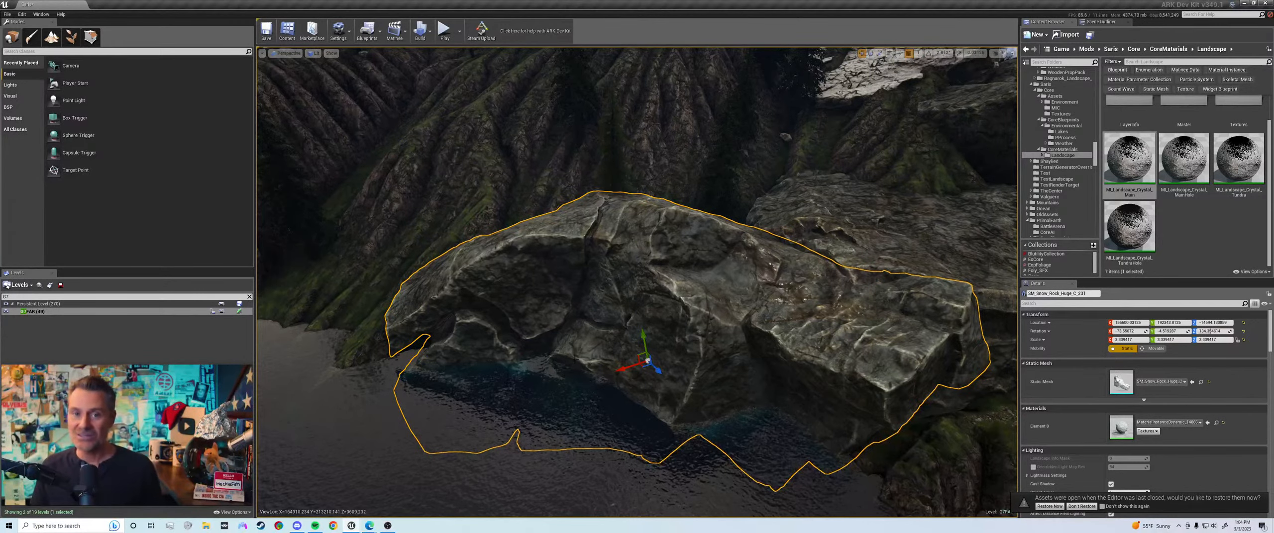
# Step: Slide the shoreline rock along the bank and turn it so its long side follows the shore
pyautogui.press('s')
pyautogui.moveTo(575, 359); pyautogui.dragTo(643, 328, button='right')
pyautogui.press('a')
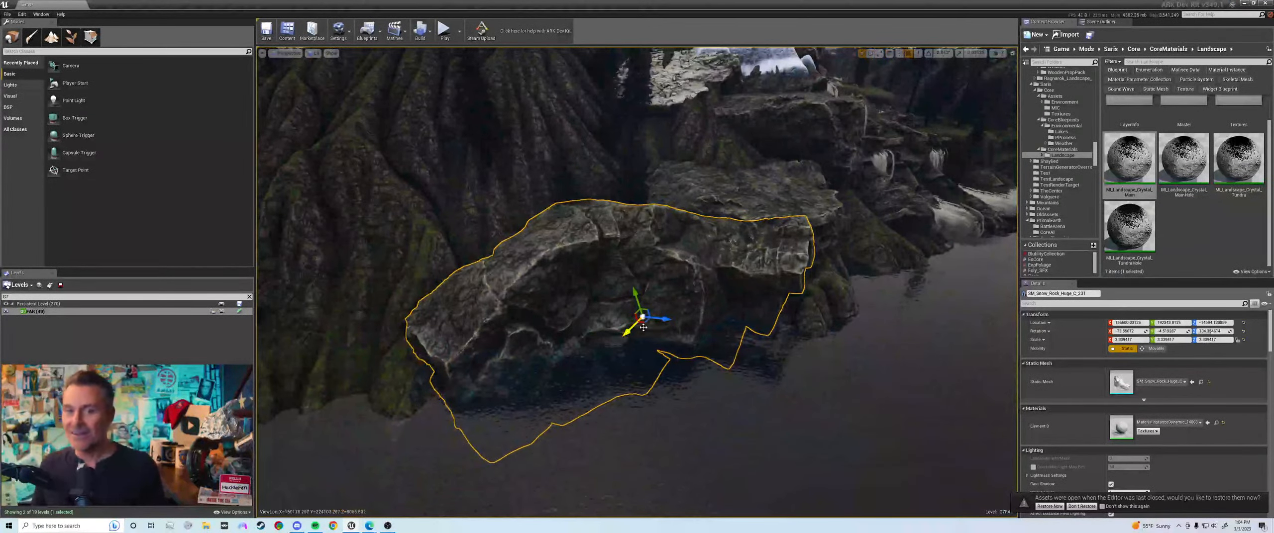
pyautogui.moveTo(645, 323); pyautogui.dragTo(738, 325)
pyautogui.press('e')
pyautogui.moveTo(718, 292); pyautogui.dragTo(710, 287)
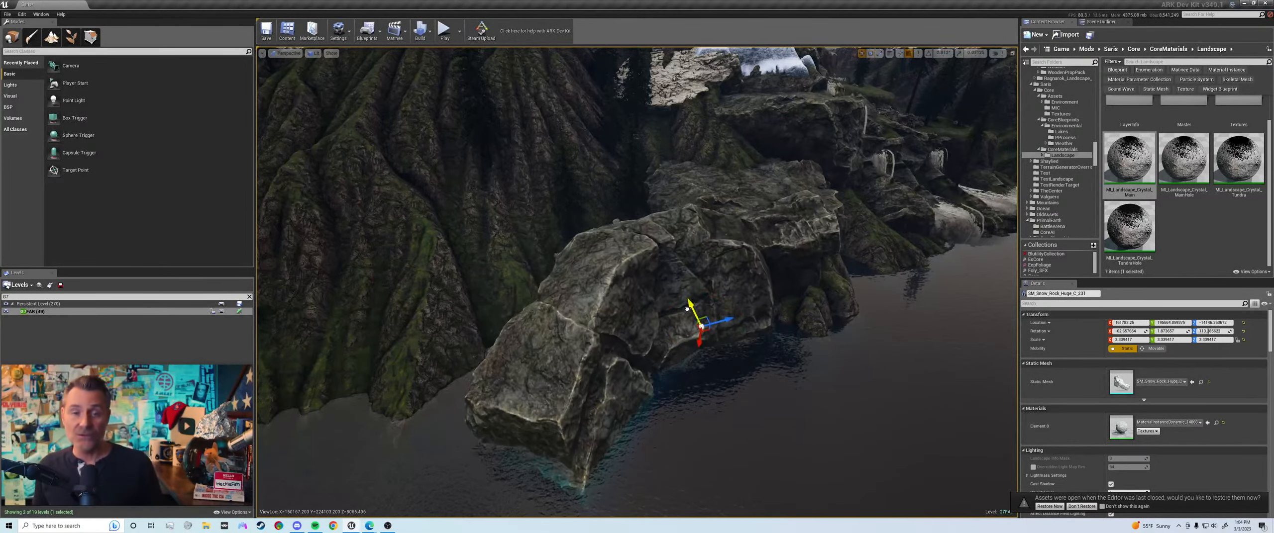
# Step: Move the rotated shoreline rock up against the neighbouring cliff rock at the water's edge
pyautogui.moveTo(688, 317); pyautogui.dragTo(688, 319)
pyautogui.press('d')
pyautogui.moveTo(688, 319); pyautogui.dragTo(560, 362, button='right')
pyautogui.press('w')
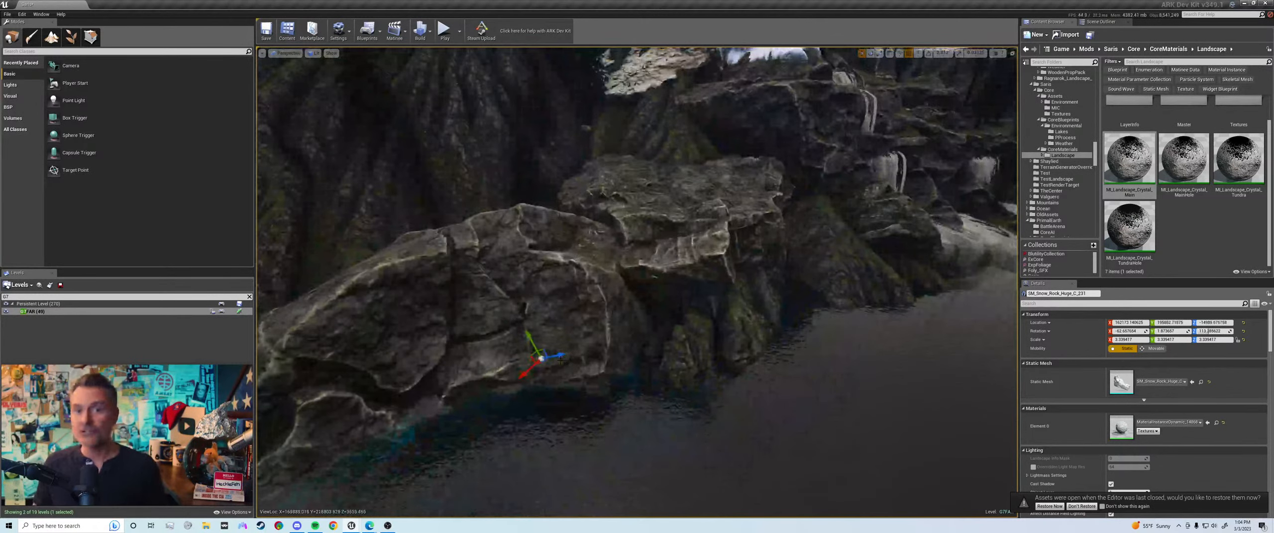
pyautogui.moveTo(542, 364); pyautogui.dragTo(579, 358)
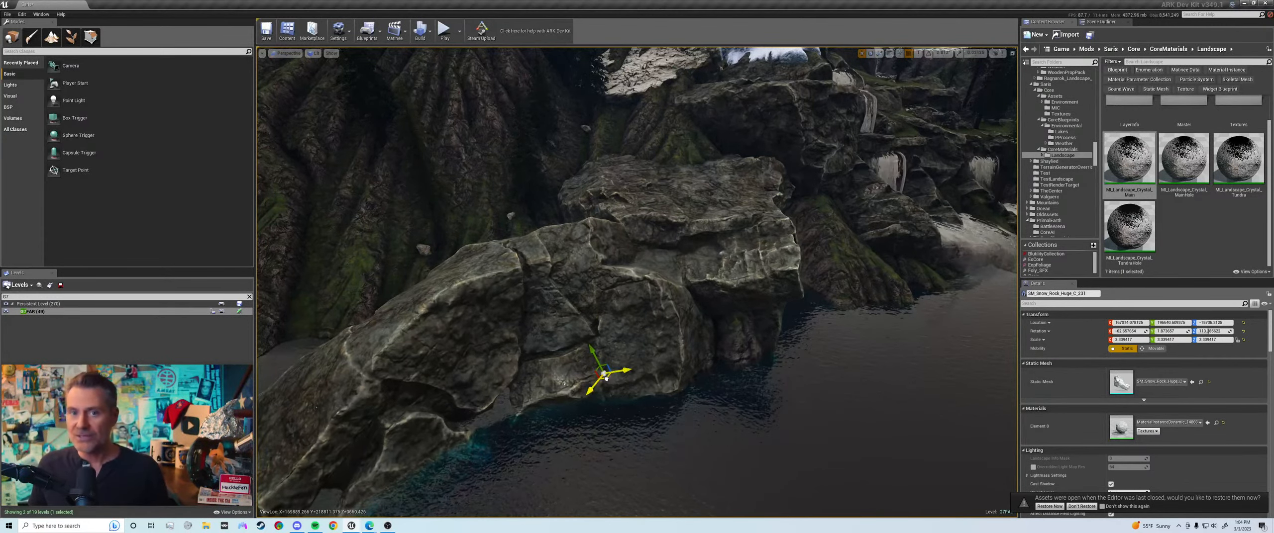
# Step: Fine-tune the shoreline rock's tilt and height so it blends into the bank and the rock behind it
pyautogui.rightClick(606, 379)
pyautogui.click(575, 338)
pyautogui.moveTo(612, 393); pyautogui.dragTo(621, 408)
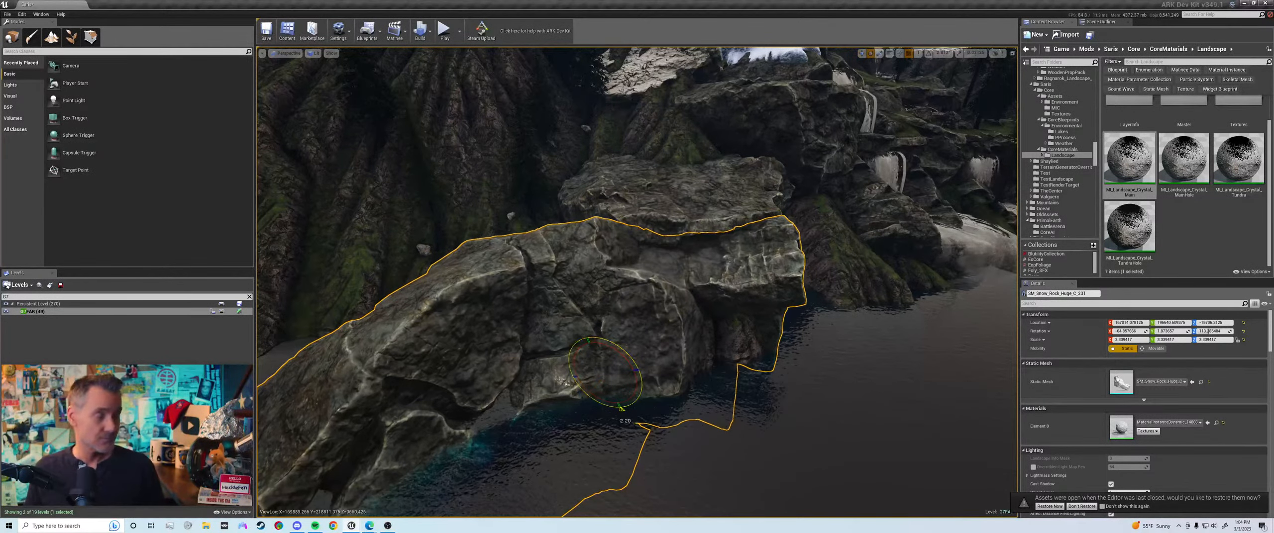
pyautogui.moveTo(603, 373); pyautogui.dragTo(595, 374)
pyautogui.hotkey('ctrl', 'z')
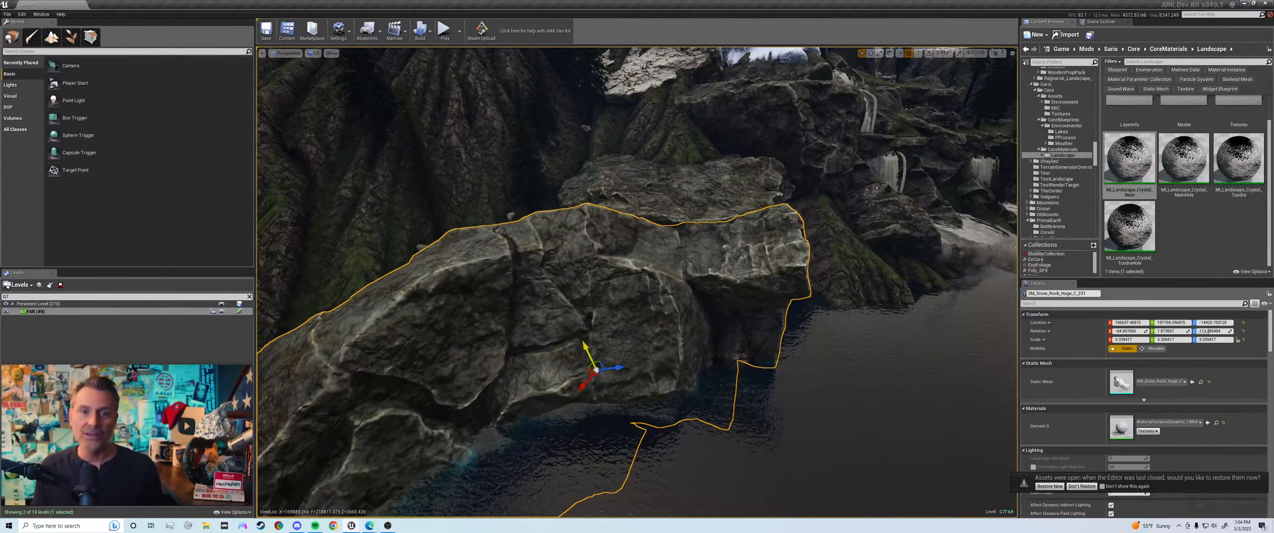
pyautogui.moveTo(585, 348); pyautogui.dragTo(585, 346)
pyautogui.moveTo(585, 347); pyautogui.dragTo(537, 342, button='right')
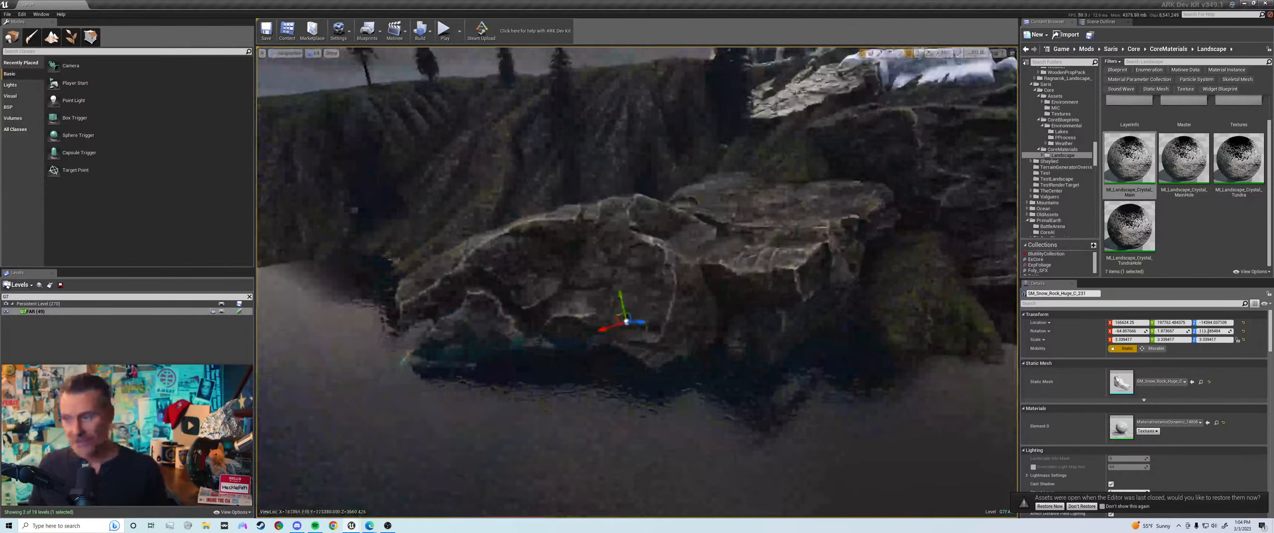
# Step: Go underwater, filter the scene's actors by "Postpro" and select the Ocean_PP post process volume
pyautogui.click(653, 192)
pyautogui.moveTo(652, 192); pyautogui.dragTo(513, 186, button='right')
pyautogui.moveTo(631, 215); pyautogui.dragTo(627, 194, button='right')
pyautogui.press('w')
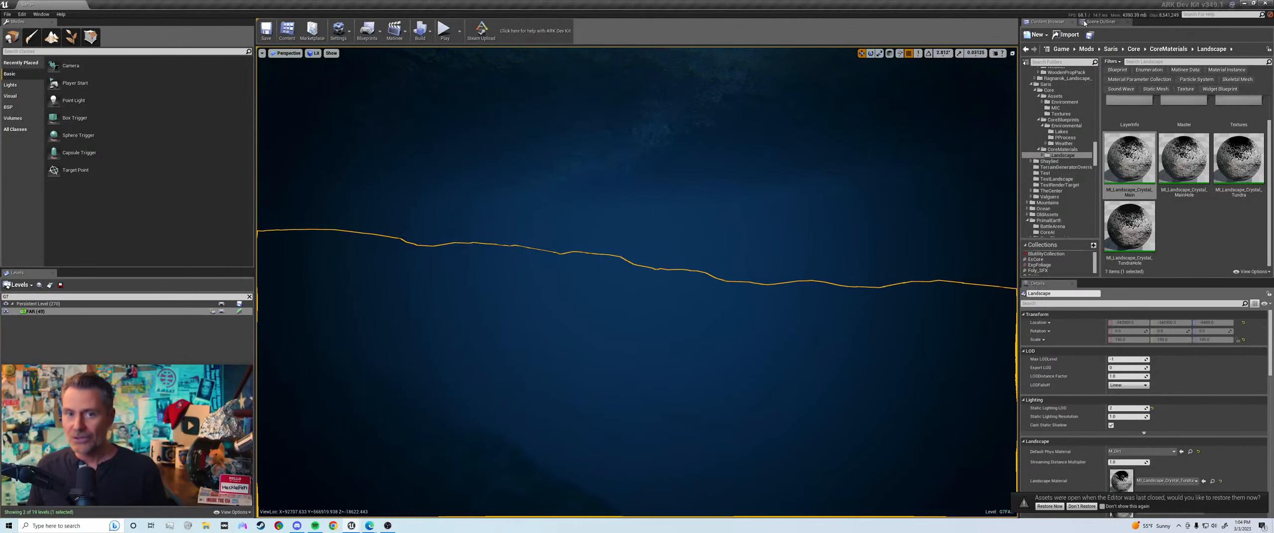
pyautogui.click(1101, 21)
pyautogui.click(1070, 34)
pyautogui.write('Post')
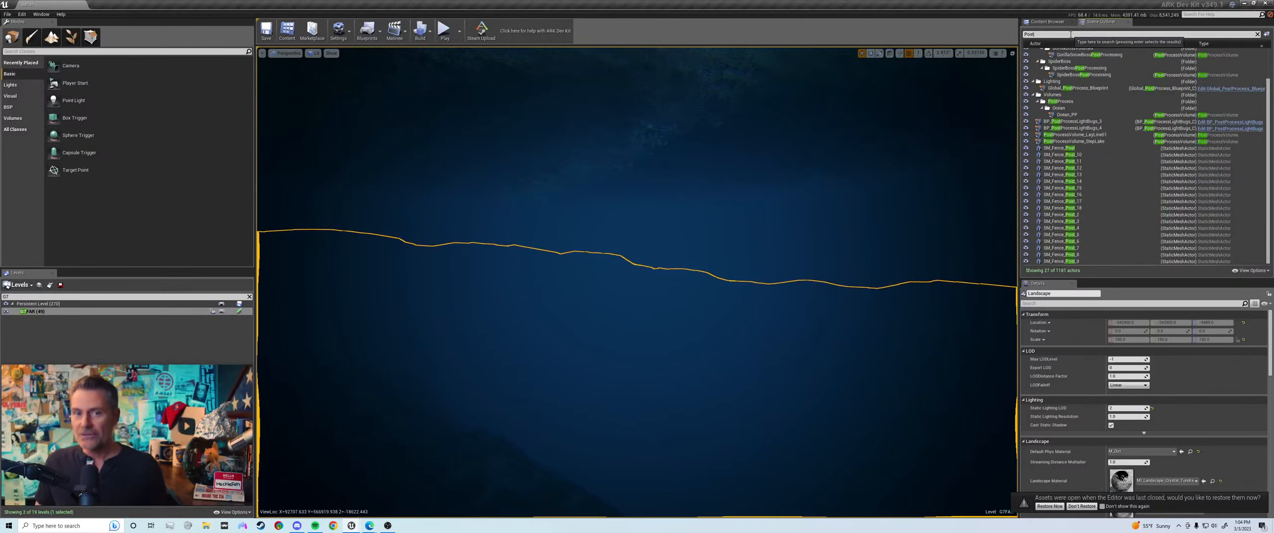
pyautogui.write('pro')
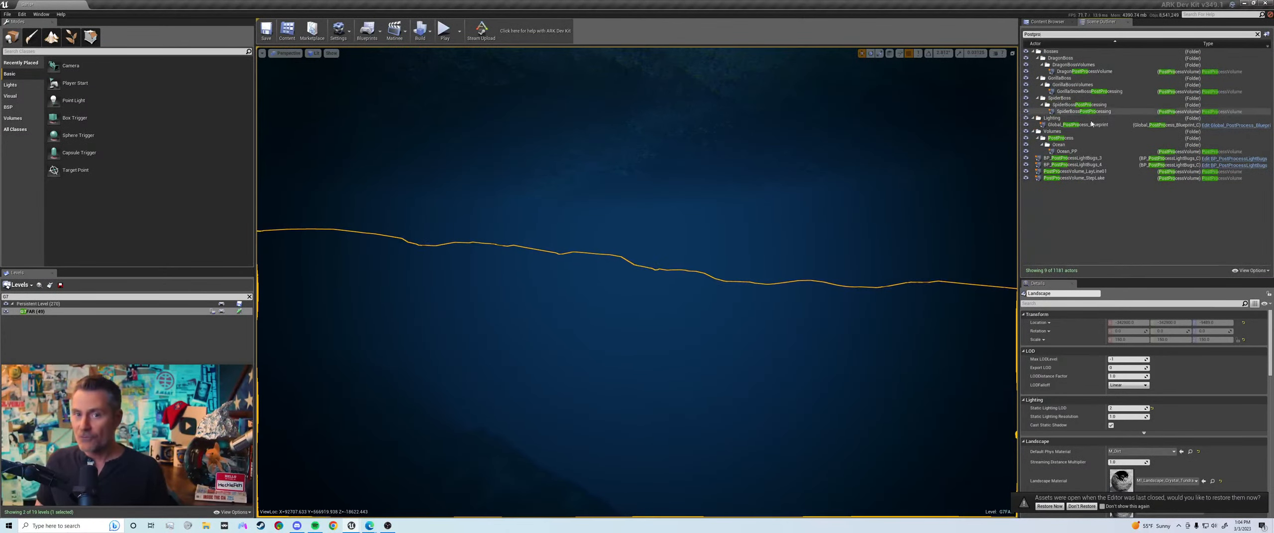
pyautogui.click(1064, 152)
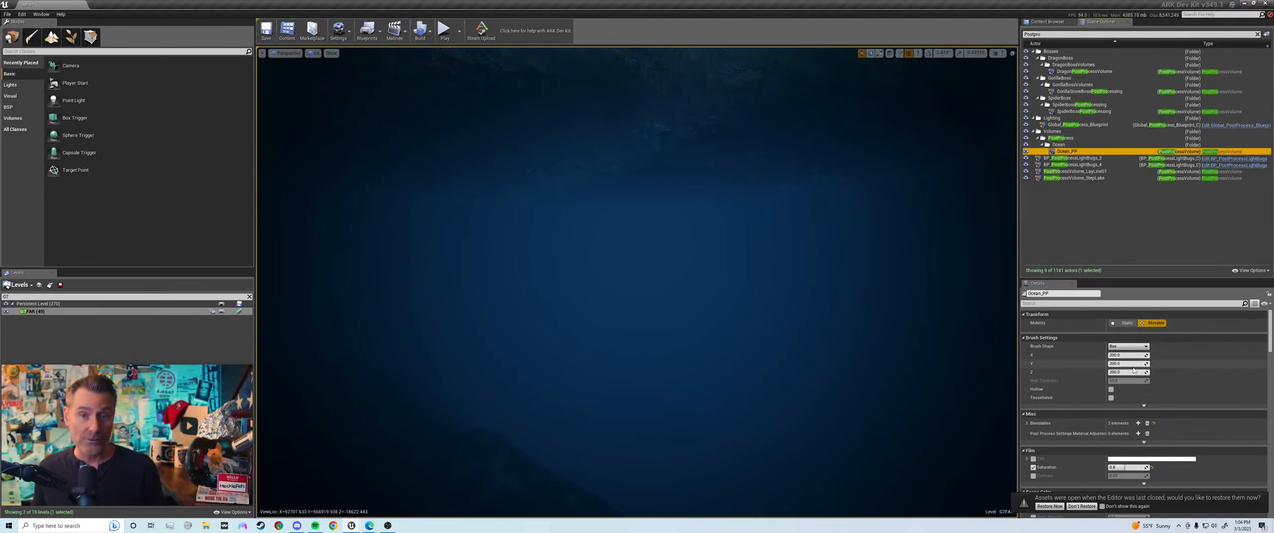
# Step: Disable the Ocean_PP post process volume temporarily and enable it again
pyautogui.scroll(-10, 1132, 369)
pyautogui.scroll(-10, 1128, 406)
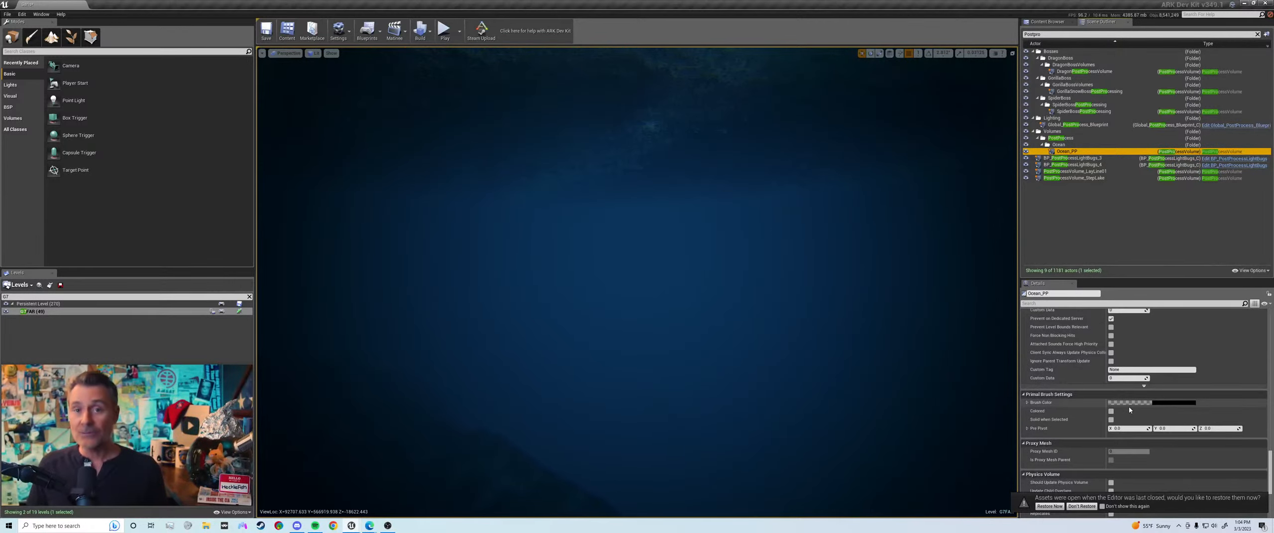
pyautogui.scroll(3, 1116, 381)
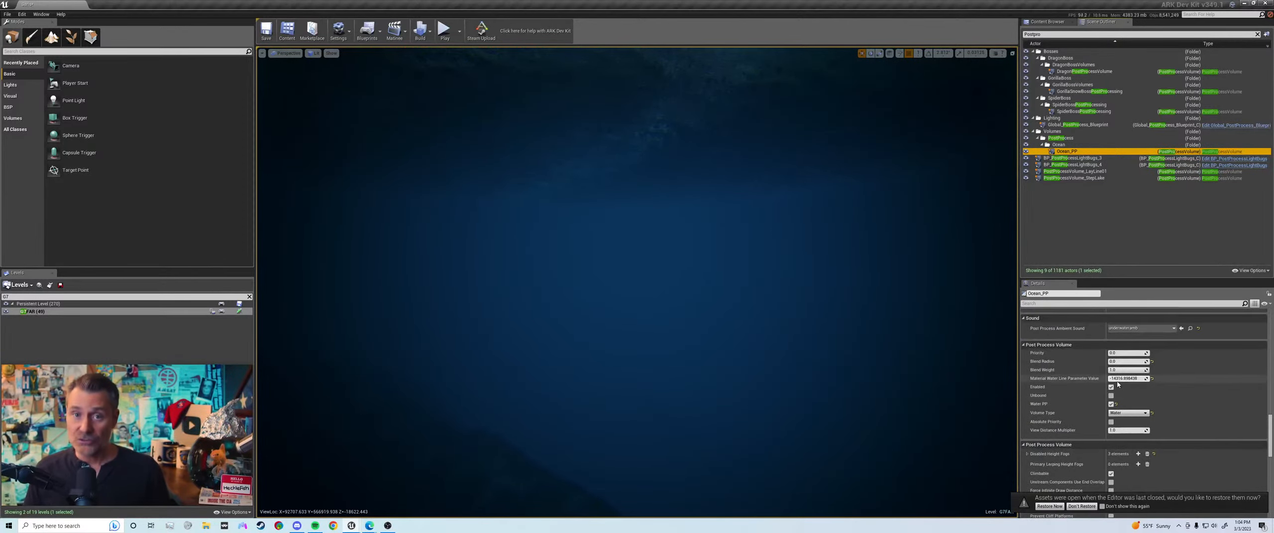
pyautogui.click(1110, 388)
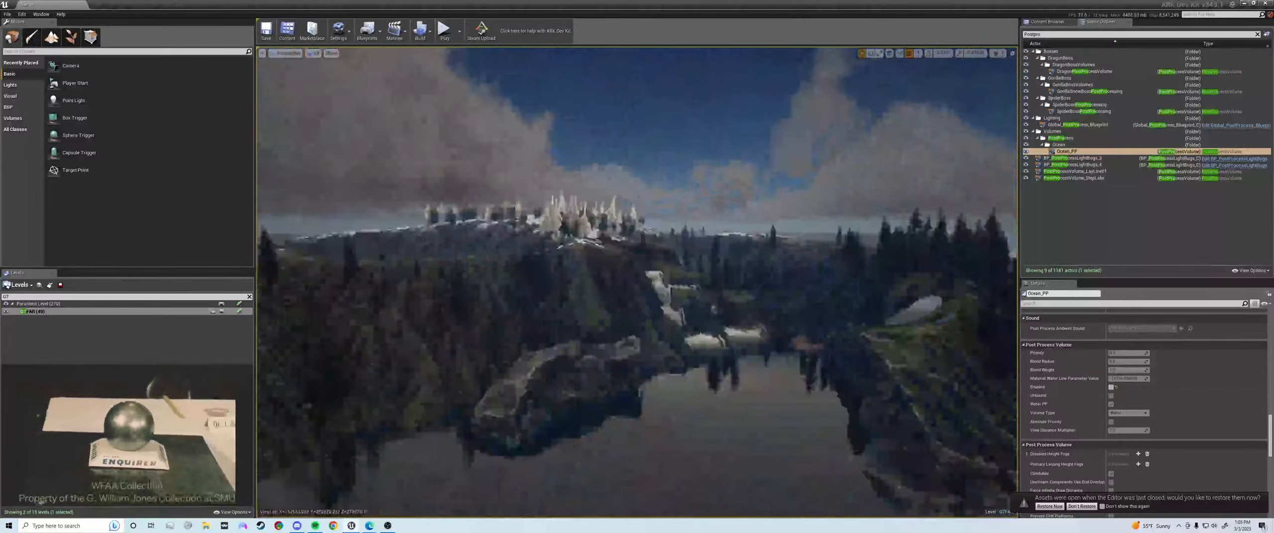
pyautogui.click(1110, 387)
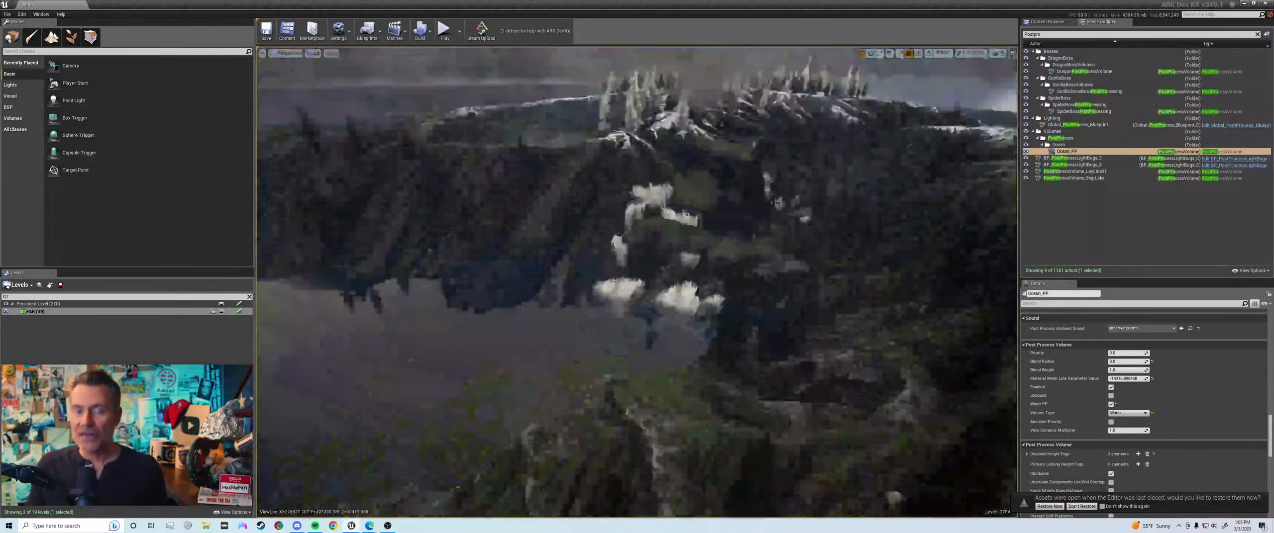
# Step: Duplicate the huge rock behind the shoreline rock and move the copy up to the ridge beside the snowy rocks
pyautogui.moveTo(637, 282); pyautogui.dragTo(656, 249, button='right')
pyautogui.moveTo(637, 282); pyautogui.dragTo(657, 343, button='right')
pyautogui.click(676, 388)
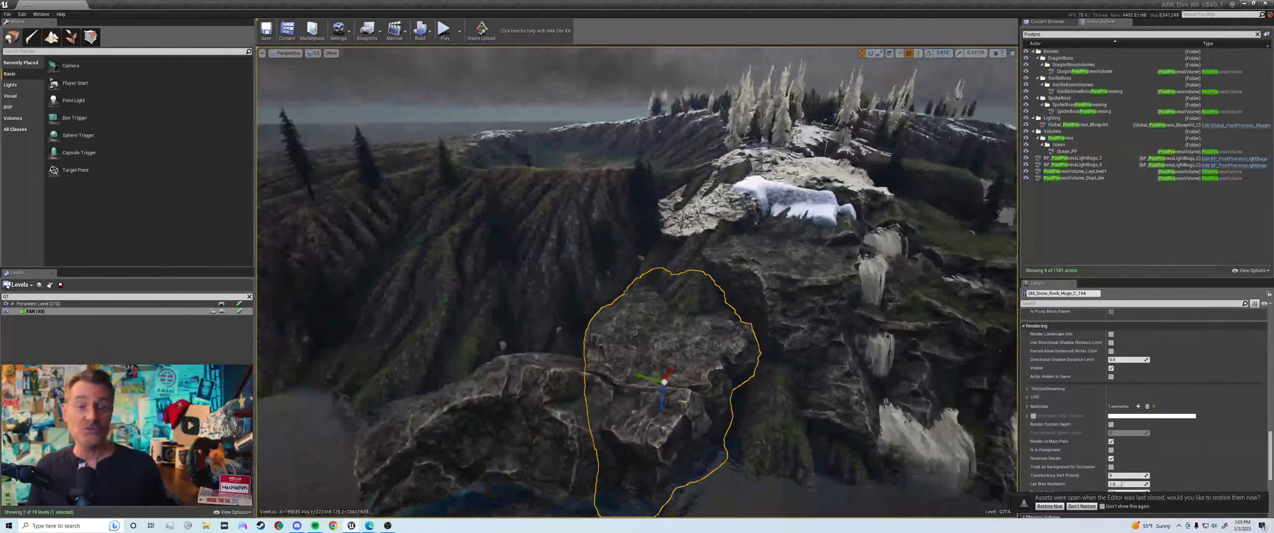
pyautogui.moveTo(671, 407); pyautogui.dragTo(671, 406)
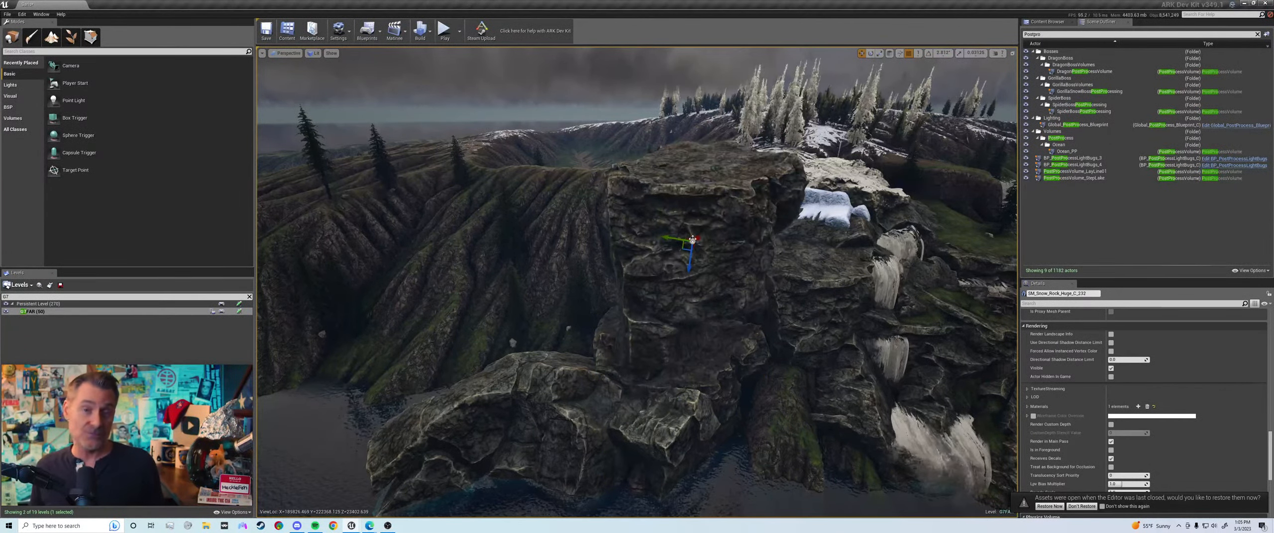
pyautogui.moveTo(667, 220); pyautogui.dragTo(671, 205)
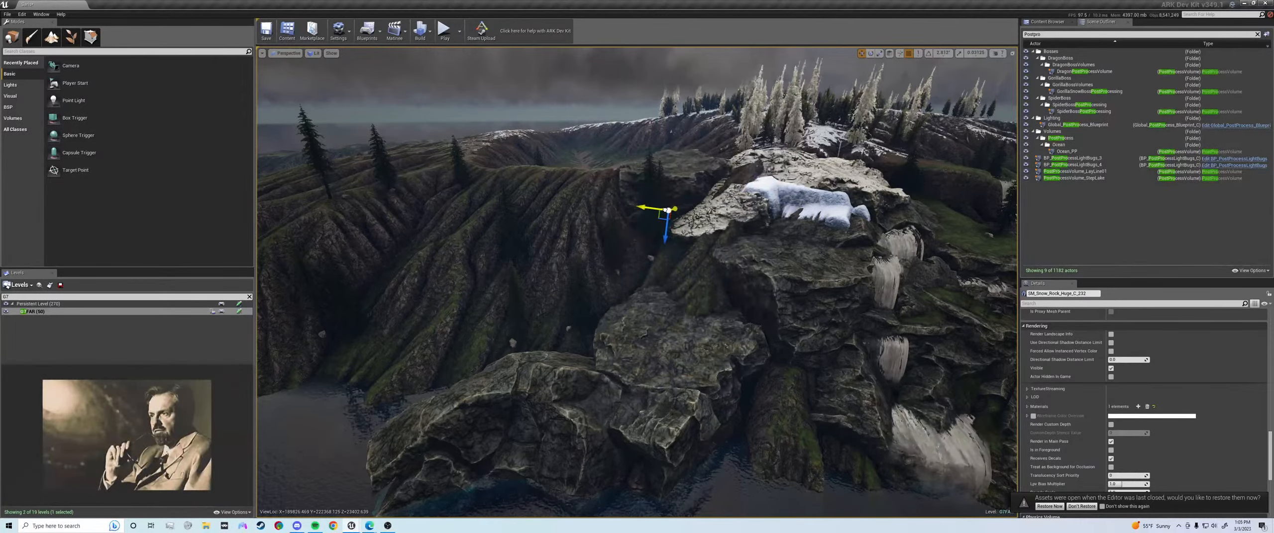
# Step: Rotate the copied rock and sink it into the ridge next to the cracked snow surface
pyautogui.moveTo(666, 210)
pyautogui.mouseDown(button='right')
pyautogui.moveTo(684, 186)
pyautogui.moveTo(679, 239)
pyautogui.moveTo(684, 201)
pyautogui.mouseUp(button='right')
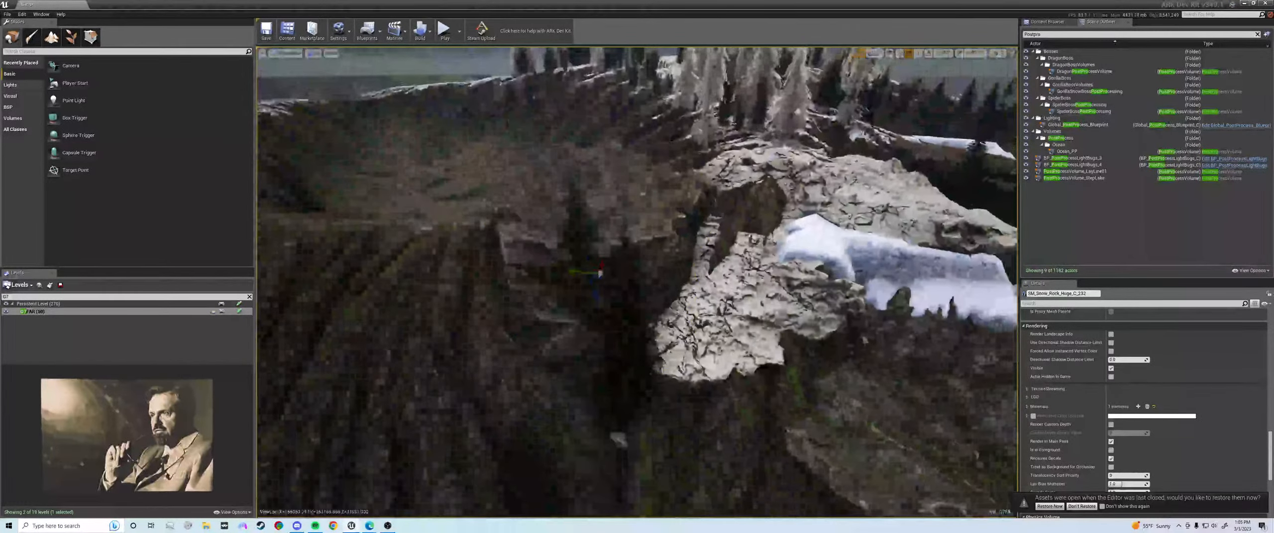
pyautogui.press('e')
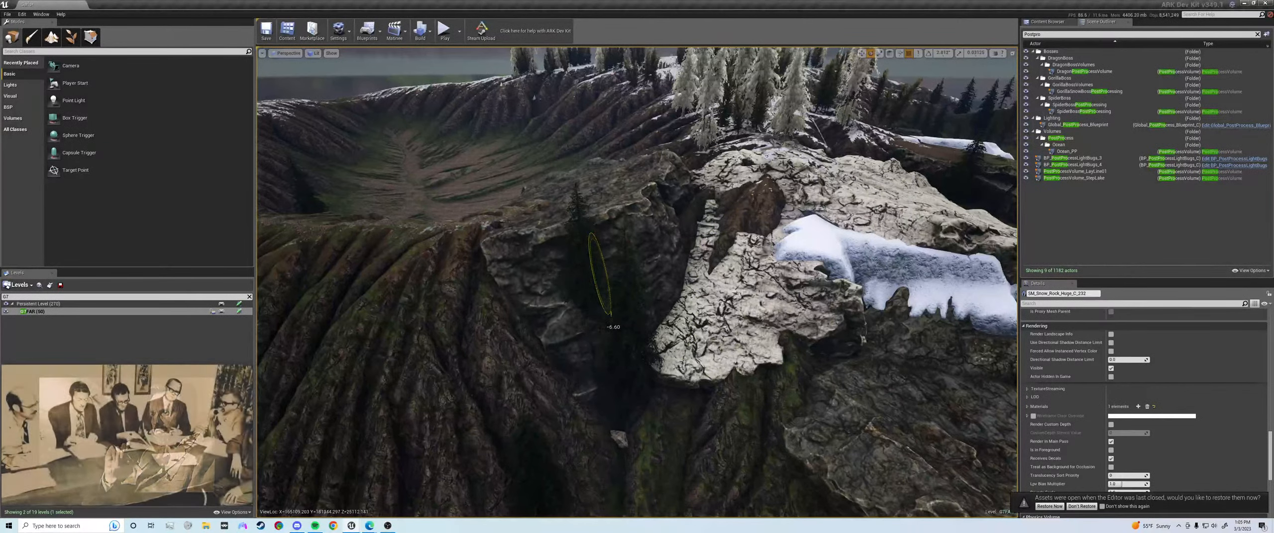
pyautogui.moveTo(591, 264); pyautogui.dragTo(590, 301)
pyautogui.moveTo(590, 302)
pyautogui.mouseDown(button='right')
pyautogui.moveTo(587, 289)
pyautogui.moveTo(592, 298)
pyautogui.mouseUp(button='right')
pyautogui.moveTo(528, 442); pyautogui.dragTo(603, 417)
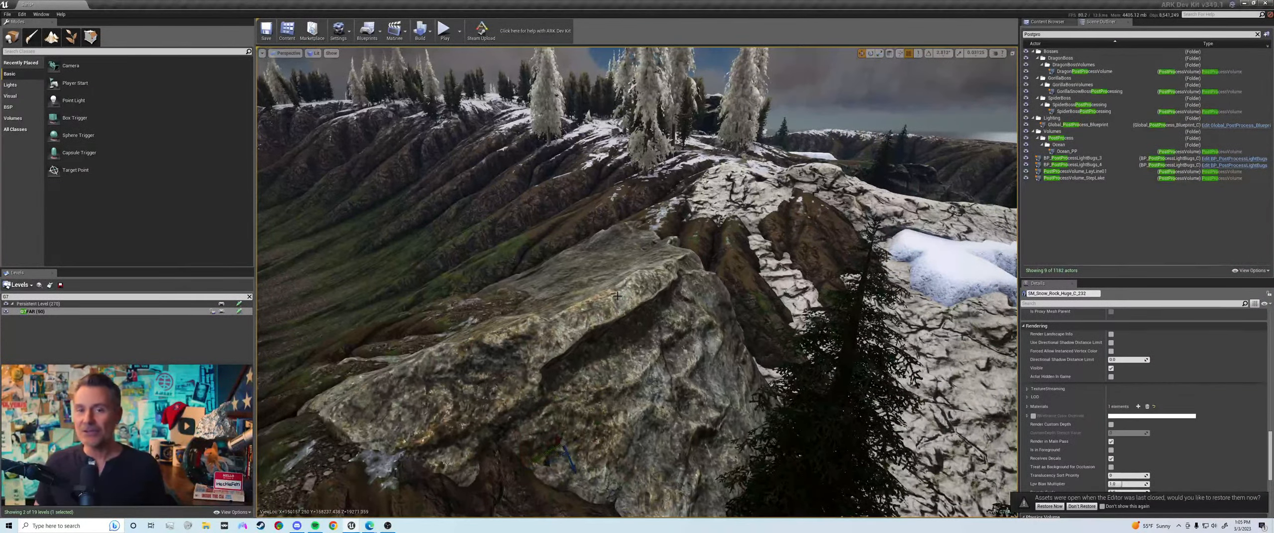
pyautogui.moveTo(554, 456)
pyautogui.mouseDown()
pyautogui.moveTo(551, 469)
pyautogui.moveTo(547, 451)
pyautogui.mouseUp()
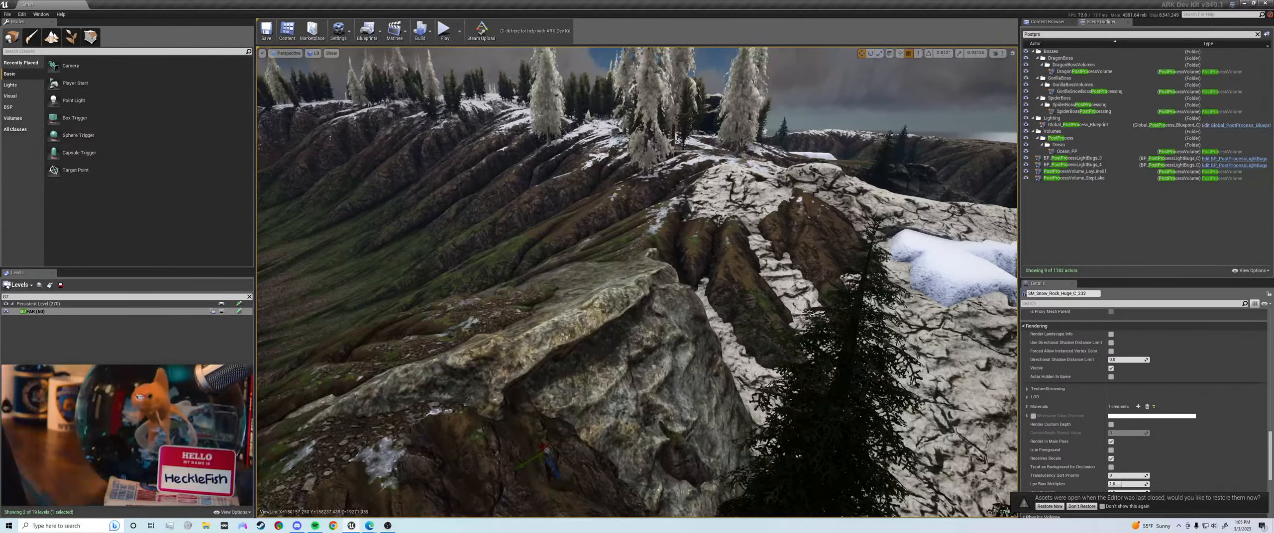
# Step: Try another rotation of the ridge rock and raise it so its top stands out of the slope
pyautogui.press('w')
pyautogui.moveTo(698, 287); pyautogui.dragTo(766, 298, button='right')
pyautogui.press('s')
pyautogui.press('e')
pyautogui.moveTo(676, 372); pyautogui.dragTo(692, 327)
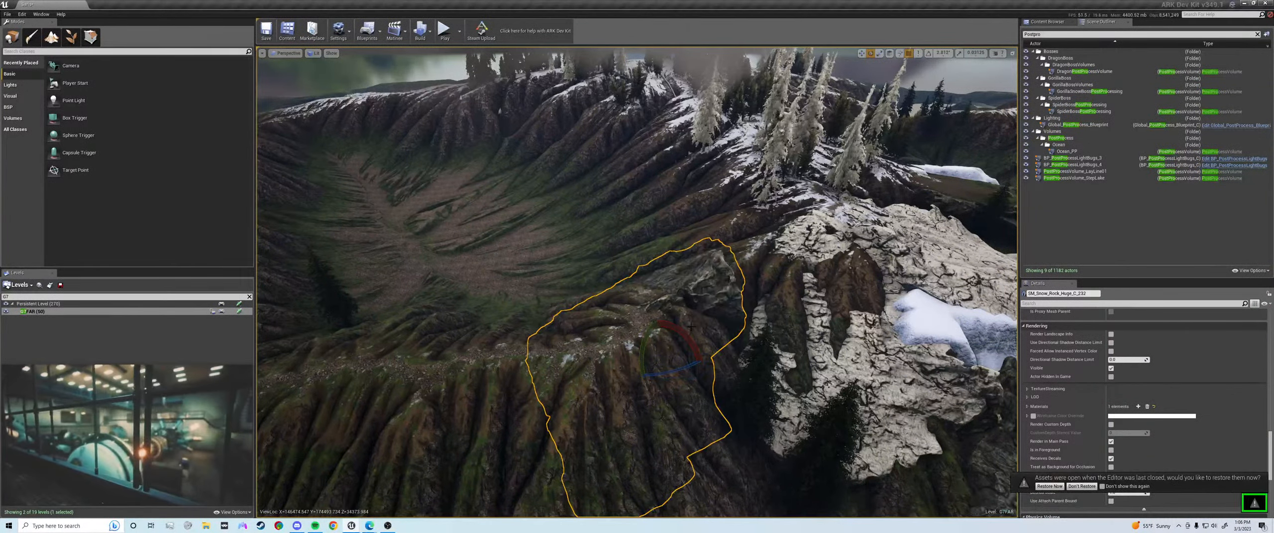
pyautogui.press('w')
pyautogui.moveTo(677, 362); pyautogui.dragTo(673, 343)
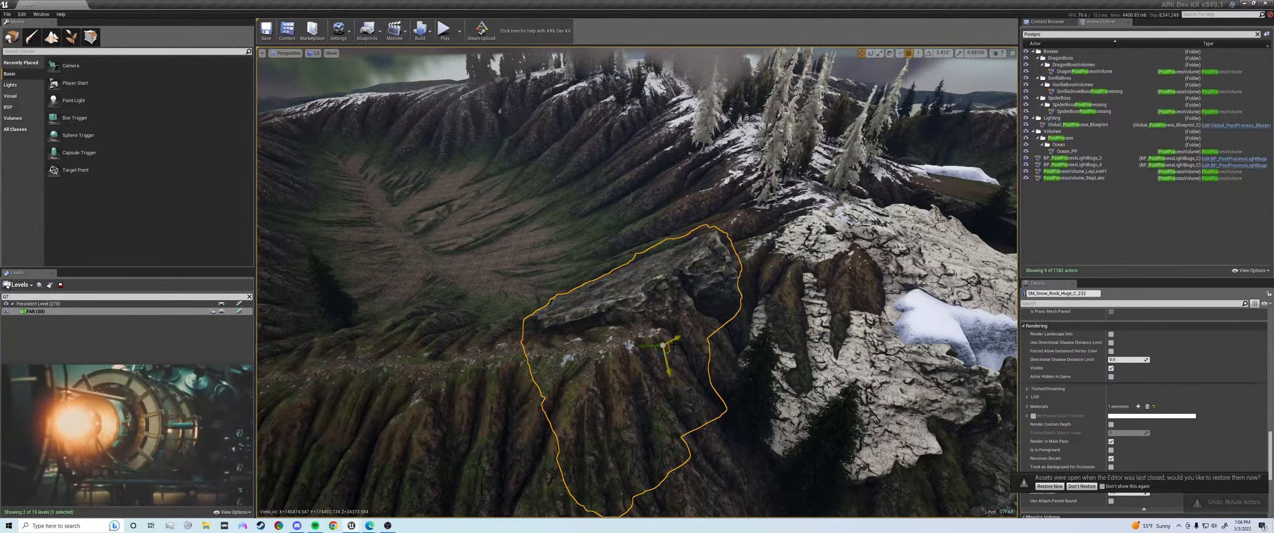
# Step: Rotate the ridge rock and adjust its height so its top edge runs level along the crest
pyautogui.moveTo(673, 344); pyautogui.dragTo(835, 348, button='right')
pyautogui.press('a')
pyautogui.press('e')
pyautogui.moveTo(604, 364); pyautogui.dragTo(636, 396)
pyautogui.press('w')
pyautogui.press('d')
pyautogui.moveTo(635, 396); pyautogui.dragTo(557, 390, button='right')
pyautogui.press('w')
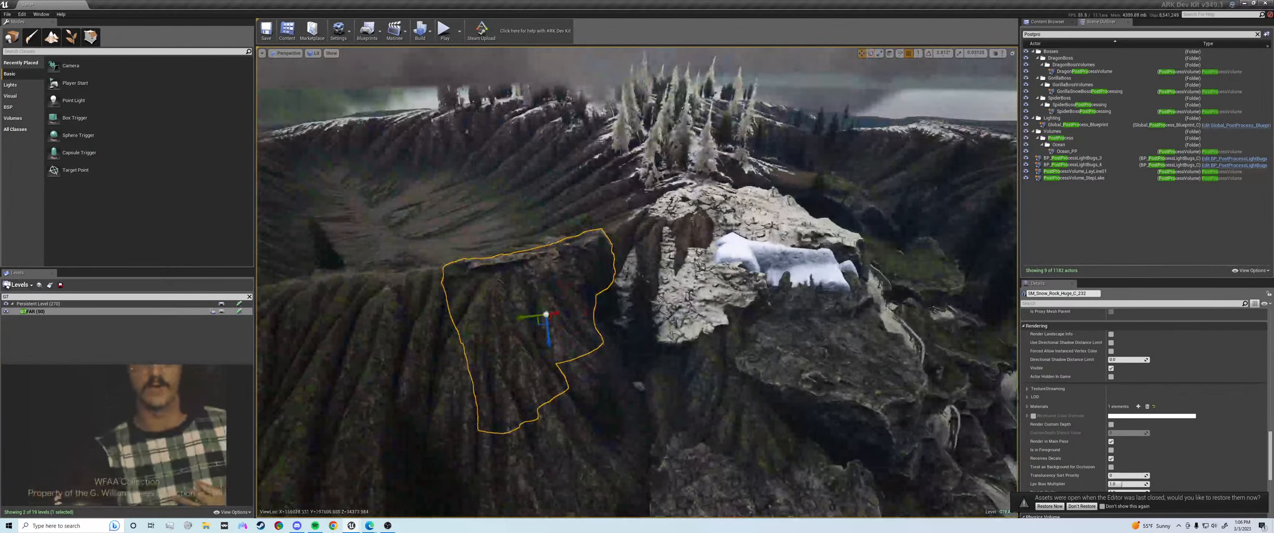
pyautogui.moveTo(549, 339); pyautogui.dragTo(547, 335)
# Step: Duplicate the ridge rock and move the copy down the slope below the crest
pyautogui.press('d')
pyautogui.moveTo(548, 336); pyautogui.dragTo(613, 389, button='right')
pyautogui.press('w')
pyautogui.press('a')
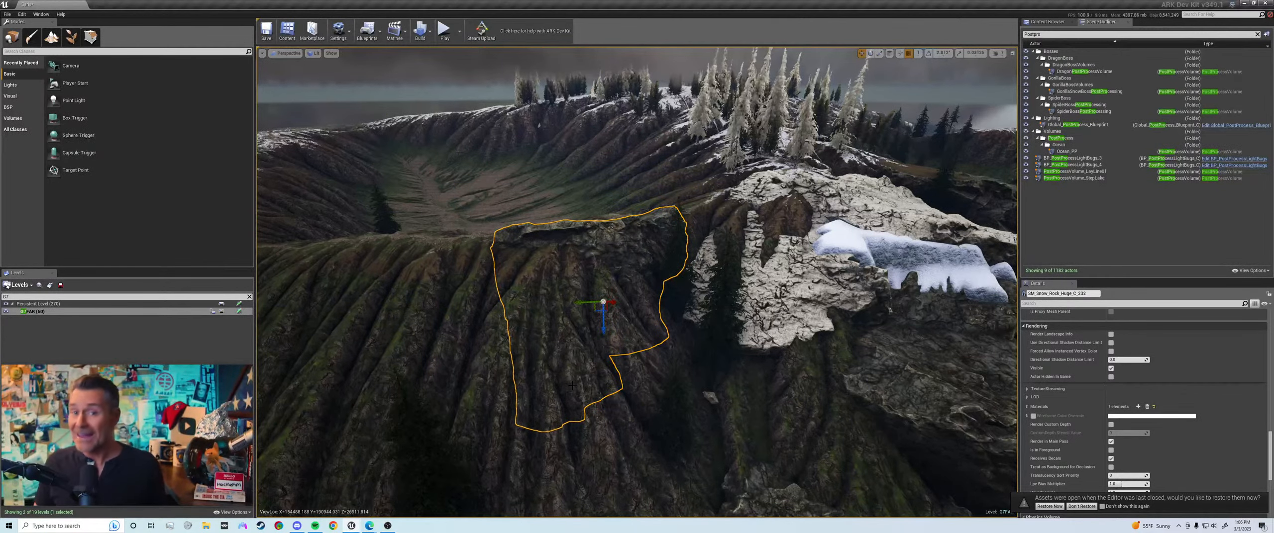
pyautogui.moveTo(577, 382); pyautogui.dragTo(635, 291, button='right')
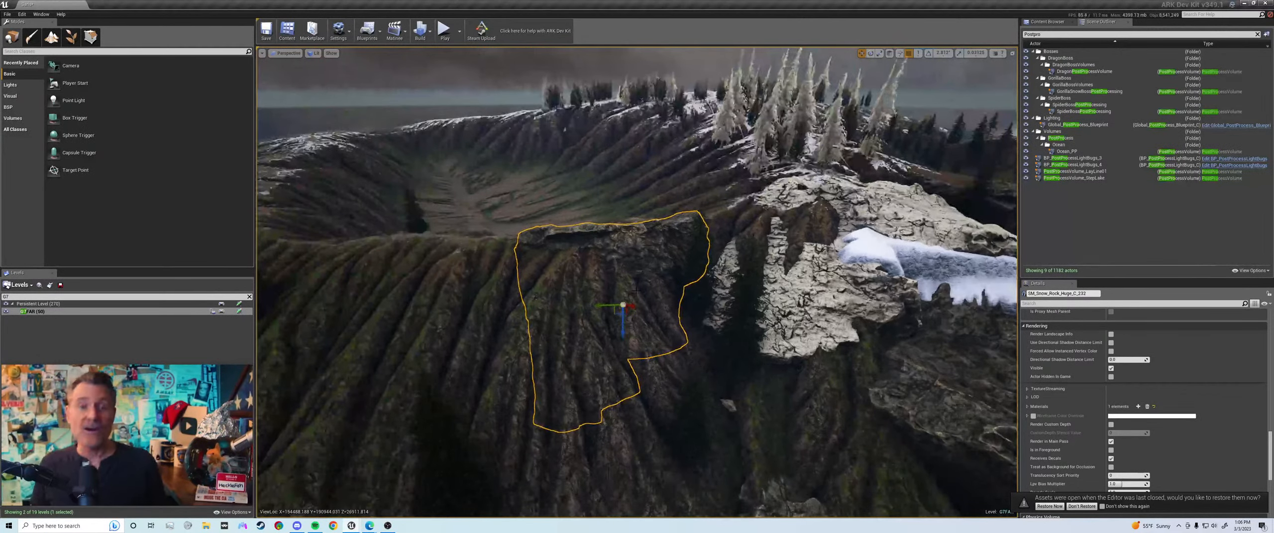
pyautogui.press('g')
pyautogui.press('g')
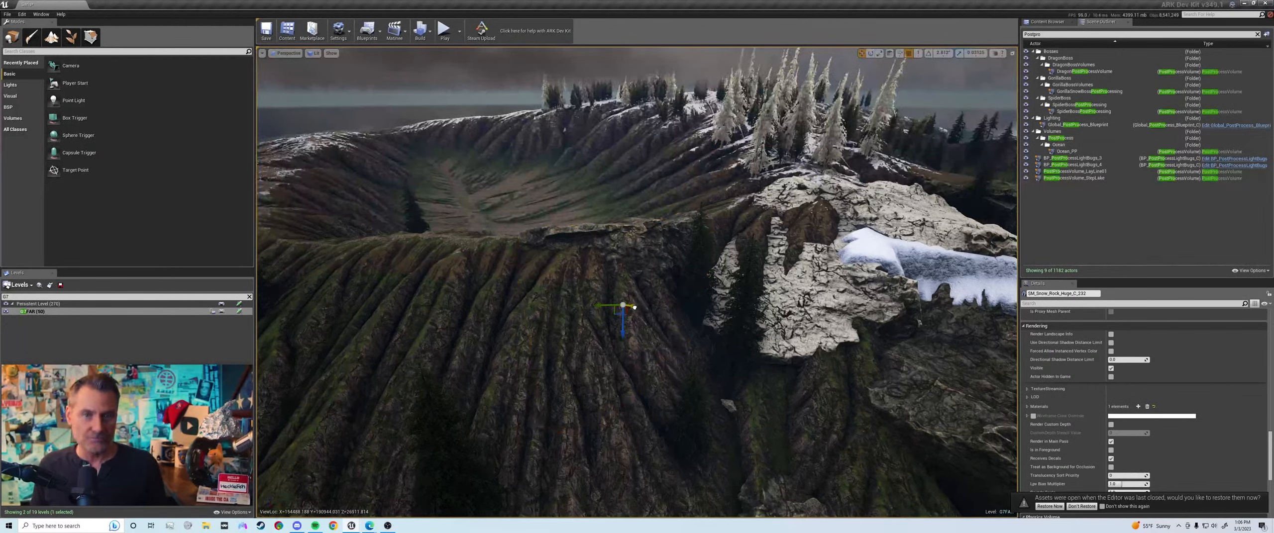
pyautogui.keyDown('alt'); pyautogui.moveTo(634, 307); pyautogui.dragTo(639, 385); pyautogui.keyUp('alt')
# Step: Undo the last changes to the copied ridge rock and reposition it on the slope just below the crest
pyautogui.press('e')
pyautogui.hotkey('ctrl', 'z')
pyautogui.hotkey('ctrl', 'z')
pyautogui.press('w')
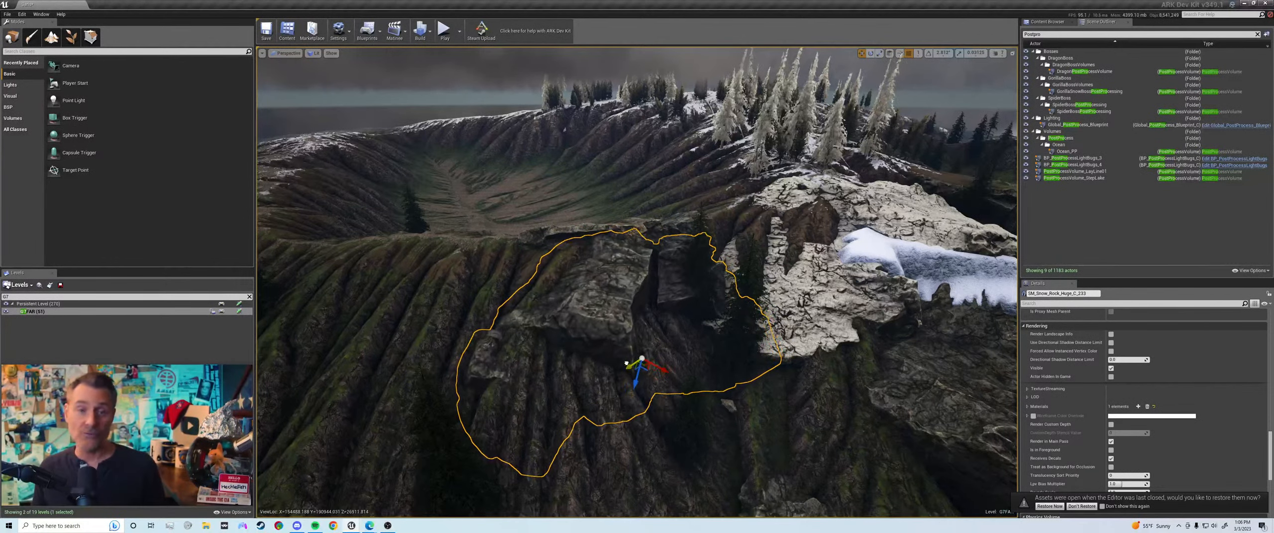
pyautogui.moveTo(626, 363); pyautogui.dragTo(629, 370)
# Step: Rotate the copied rock around two axes so it follows the slope beside the cracked snow, and deselect it
pyautogui.press('w')
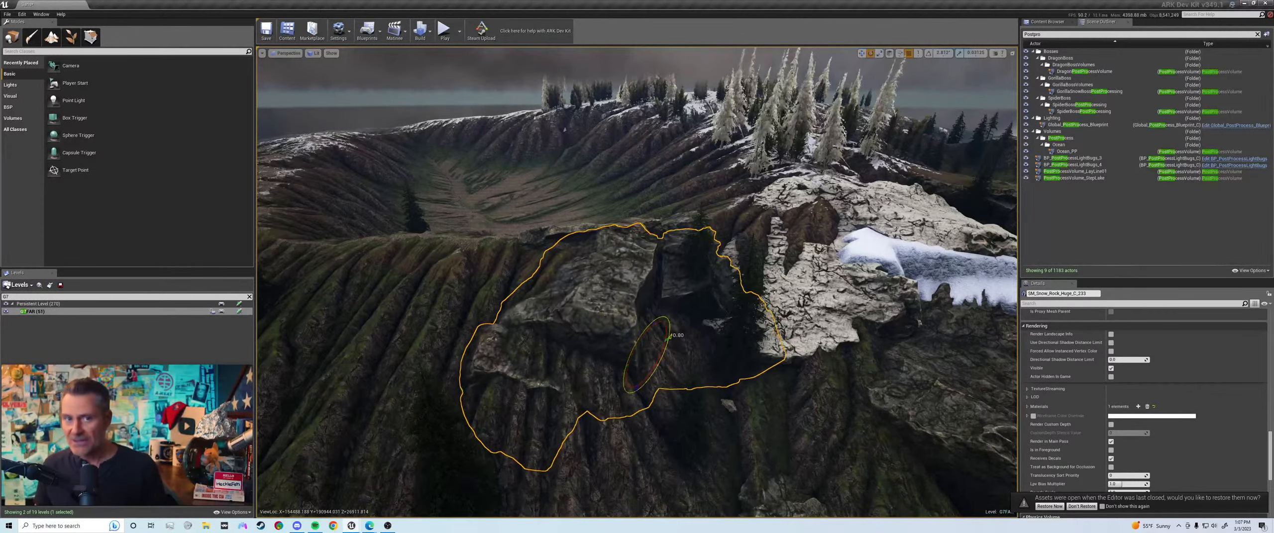
pyautogui.moveTo(669, 337); pyautogui.dragTo(635, 395)
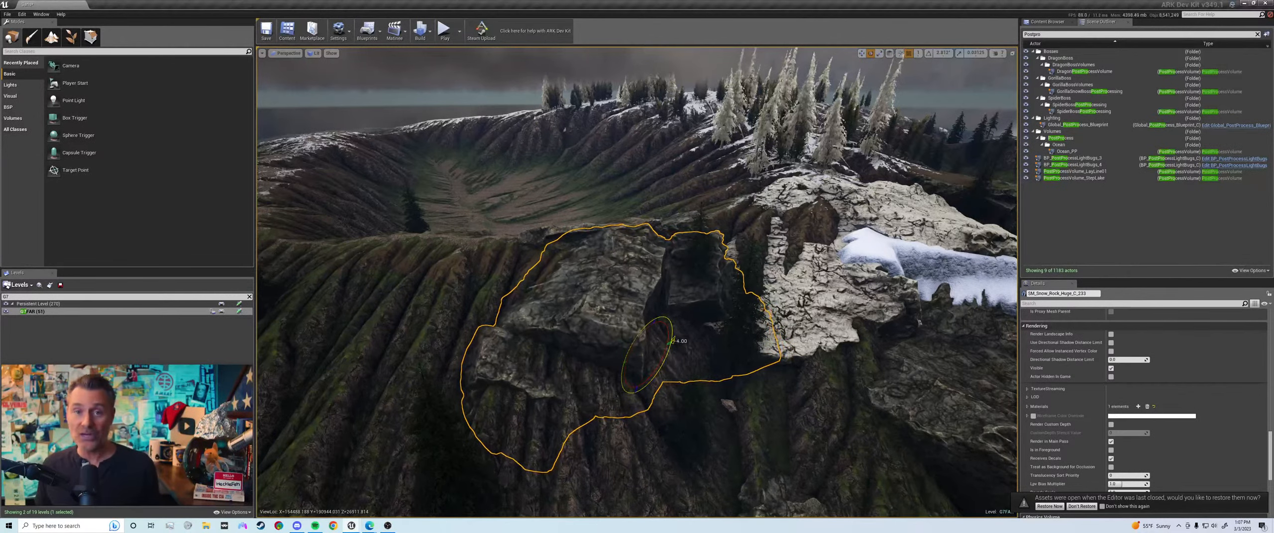
pyautogui.moveTo(672, 376); pyautogui.dragTo(672, 344)
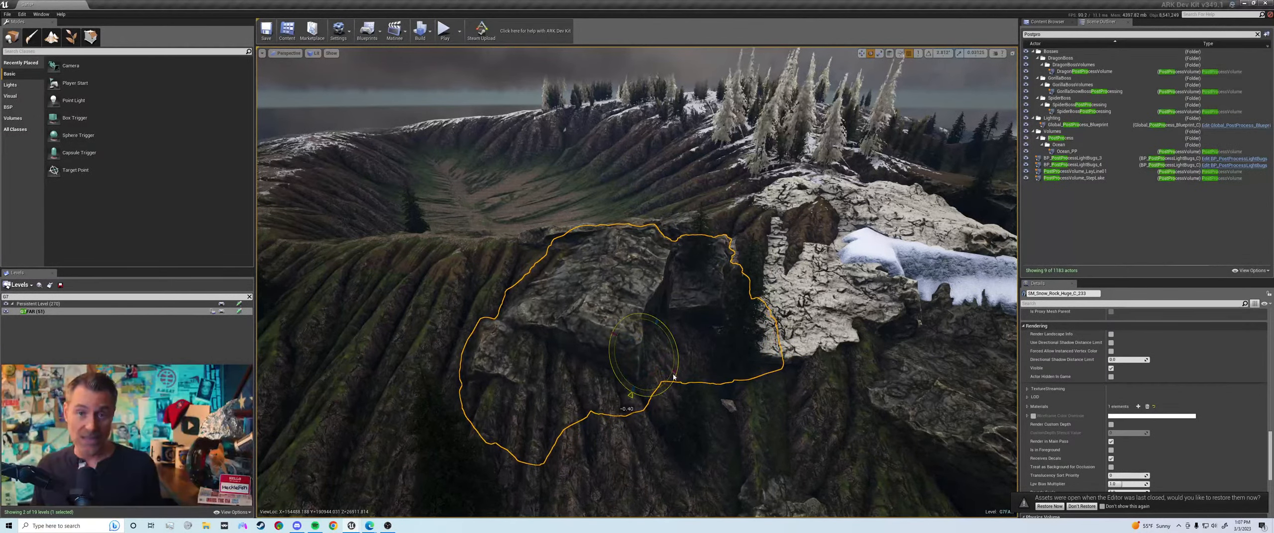
pyautogui.click(736, 348)
pyautogui.scroll(10, 1075, 395)
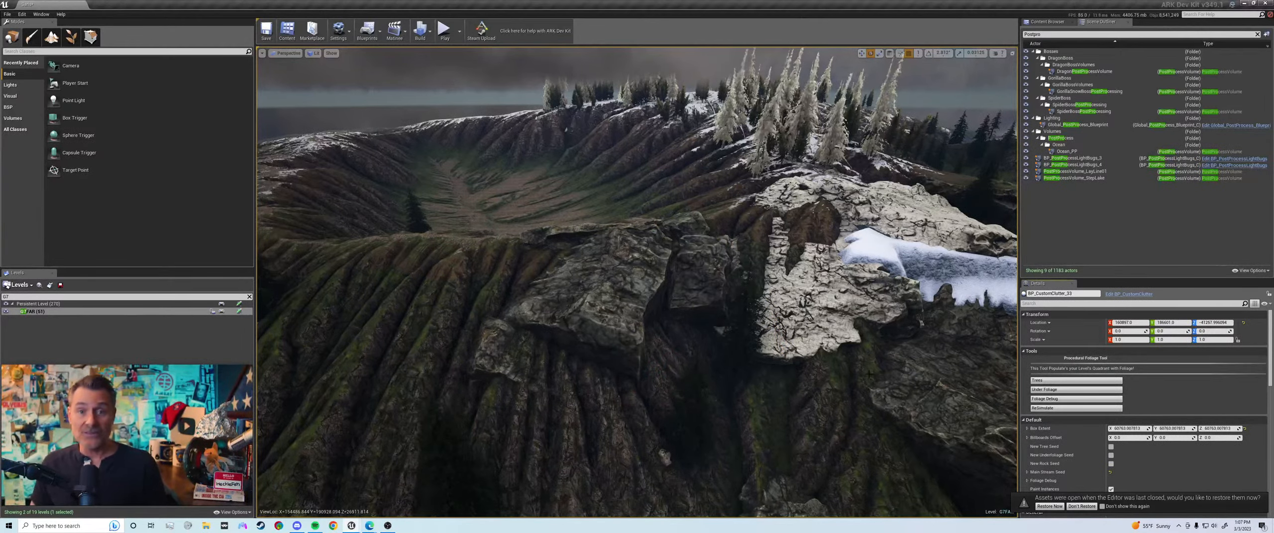
# Step: Reselect the slope rock and try different tilts for it below the crest
pyautogui.moveTo(716, 268); pyautogui.dragTo(641, 268, button='right')
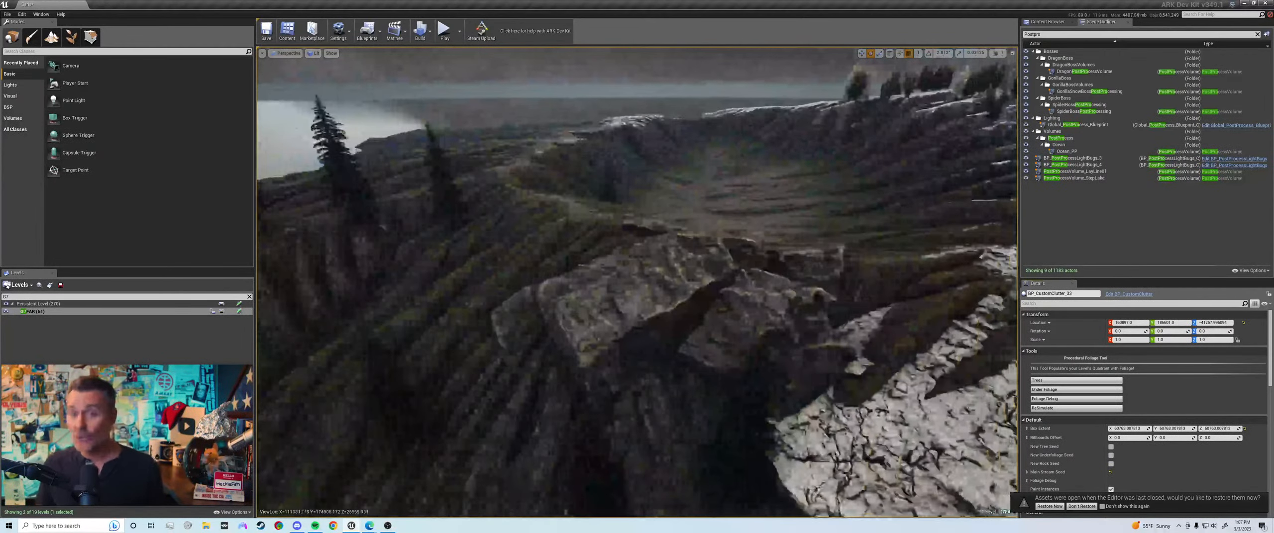
pyautogui.click(662, 284)
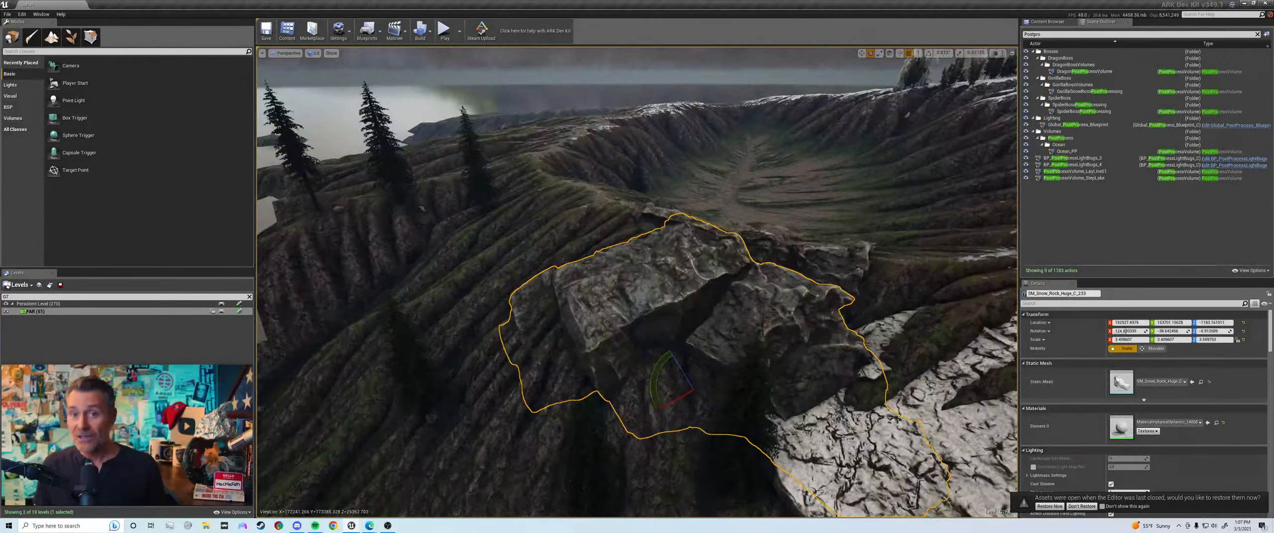
pyautogui.moveTo(662, 284); pyautogui.dragTo(679, 303, button='right')
pyautogui.moveTo(656, 373)
pyautogui.mouseDown()
pyautogui.moveTo(671, 359)
pyautogui.moveTo(679, 368)
pyautogui.mouseUp()
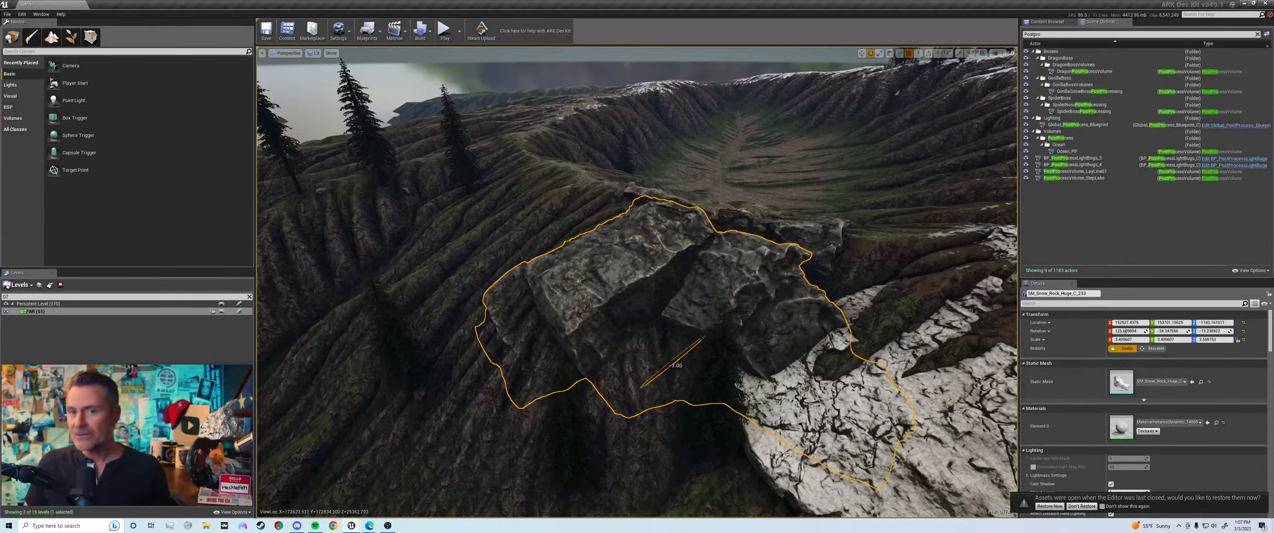
pyautogui.moveTo(680, 368)
pyautogui.mouseDown(button='right')
pyautogui.moveTo(776, 361)
pyautogui.moveTo(702, 365)
pyautogui.mouseUp(button='right')
pyautogui.hotkey('ctrl', 'z')
pyautogui.moveTo(674, 317); pyautogui.dragTo(630, 314, button='right')
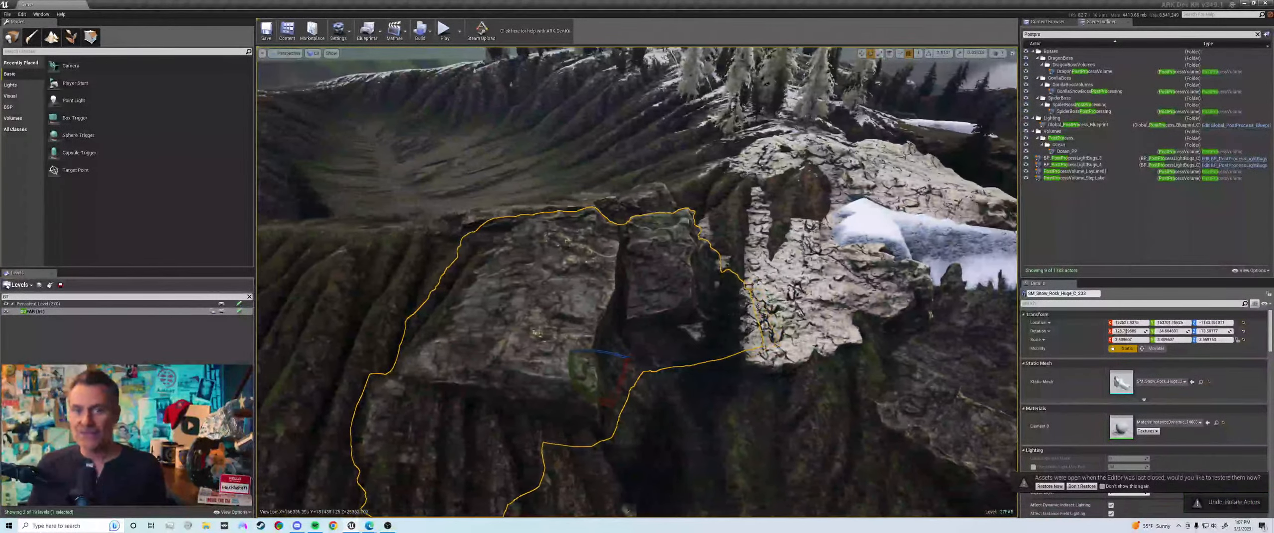
pyautogui.moveTo(628, 364); pyautogui.dragTo(577, 407)
pyautogui.hotkey('ctrl', 'z')
# Step: Rotate the slope rock slightly and shift it across the slope below the crest
pyautogui.moveTo(585, 370)
pyautogui.mouseDown()
pyautogui.moveTo(595, 354)
pyautogui.moveTo(575, 360)
pyautogui.moveTo(596, 365)
pyautogui.moveTo(570, 362)
pyautogui.moveTo(577, 373)
pyautogui.moveTo(577, 355)
pyautogui.moveTo(595, 362)
pyautogui.mouseUp()
pyautogui.press('w')
pyautogui.moveTo(598, 357); pyautogui.dragTo(624, 362, button='right')
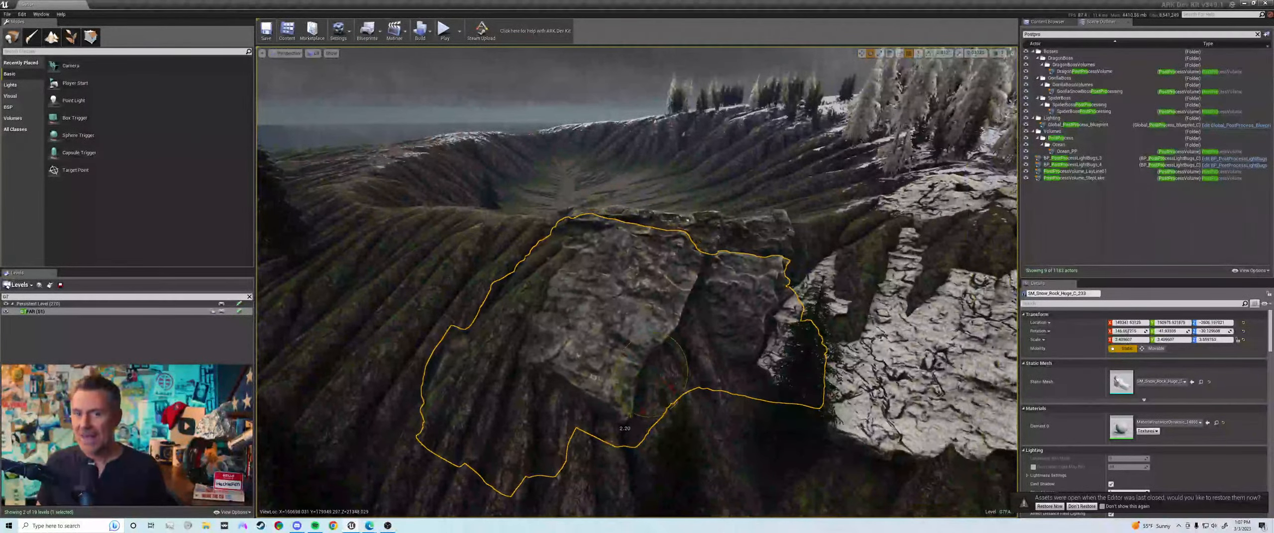
# Step: Undo the last rotation, rescale the slope rock and fine-tune its position and rotation to blend it into the ridge
pyautogui.hotkey('ctrl', 'z')
pyautogui.press('r')
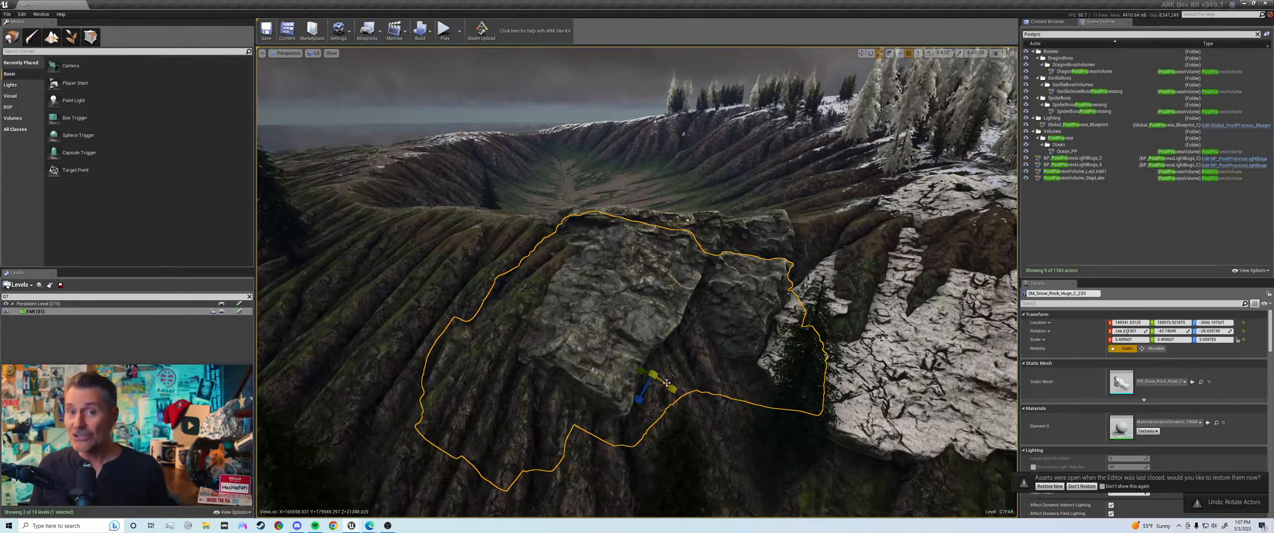
pyautogui.press('w')
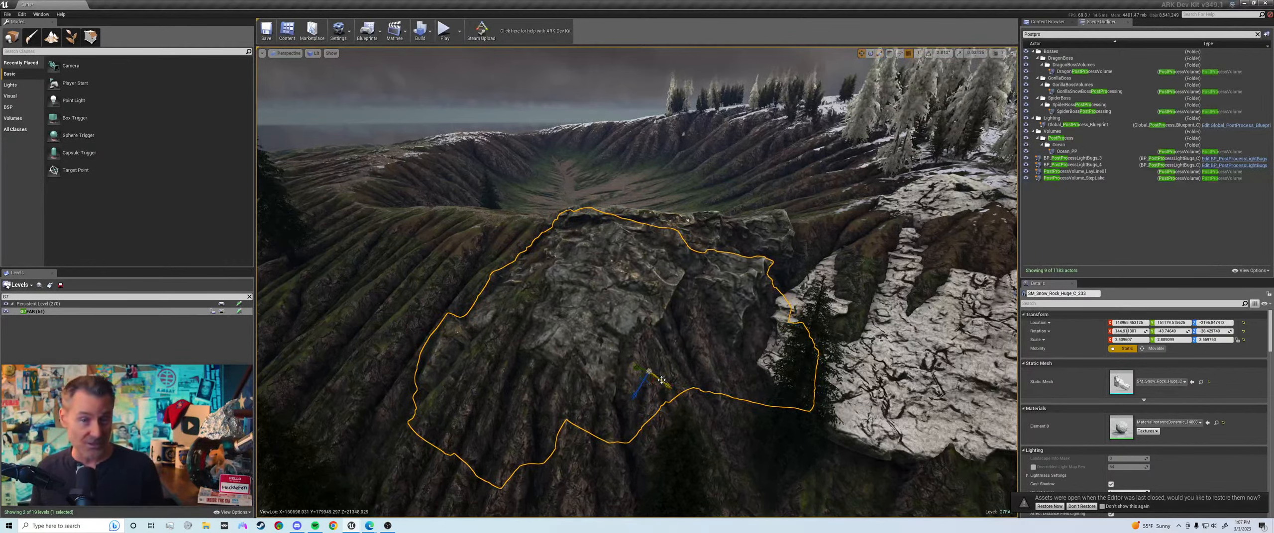
pyautogui.press('e')
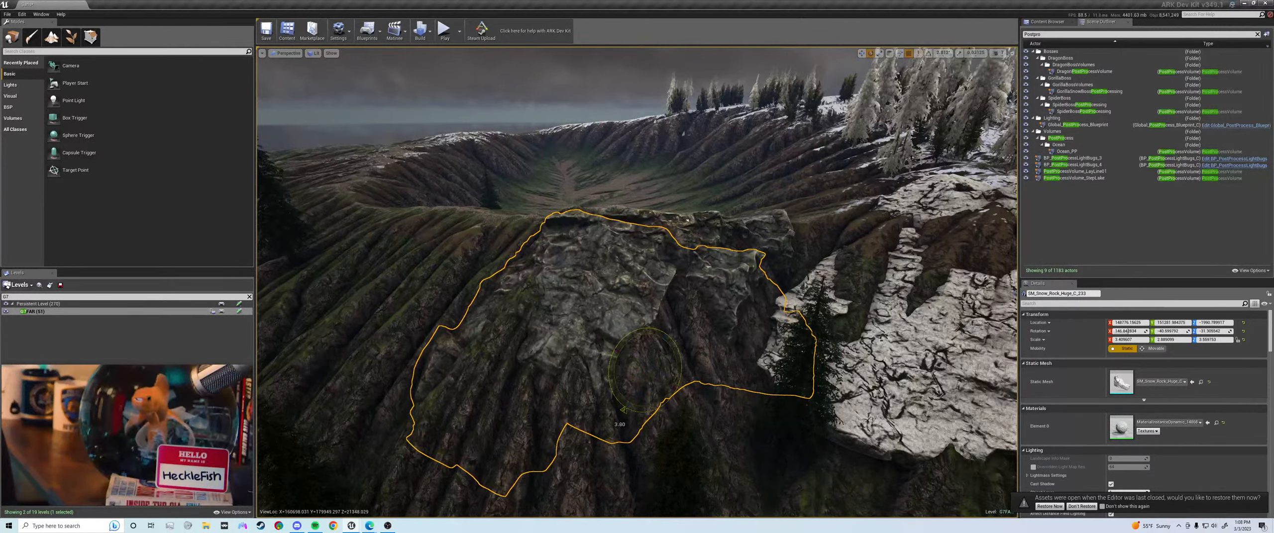
pyautogui.moveTo(623, 410); pyautogui.dragTo(631, 405)
pyautogui.press('d')
pyautogui.moveTo(660, 383); pyautogui.dragTo(753, 378, button='right')
pyautogui.press('a')
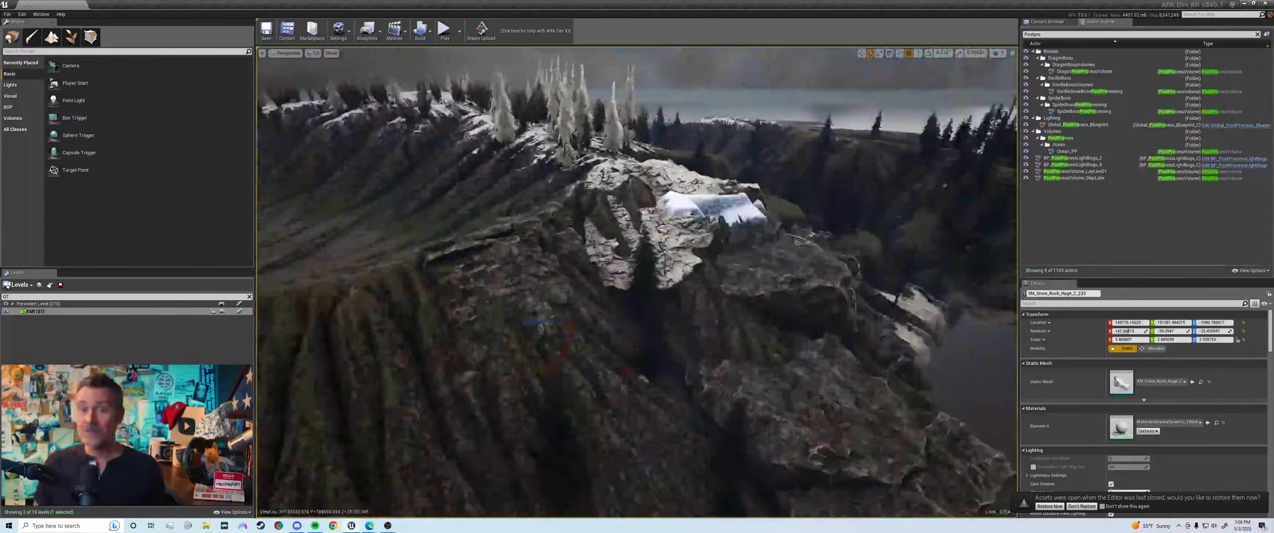
# Step: Examine the rock placement from the snowy ridge down the cliffs to the shoreline
pyautogui.press('w')
pyautogui.moveTo(643, 230); pyautogui.dragTo(688, 292, button='right')
pyautogui.press('d')
pyautogui.click(626, 223)
pyautogui.press('a')
pyautogui.press('w')
pyautogui.press('s')
pyautogui.press('d')
pyautogui.press('a')
# Step: Select the huge rock standing in the water beside the waterfall cliff and shift it slightly along the shore
pyautogui.click(697, 270)
pyautogui.press('w')
pyautogui.press('d')
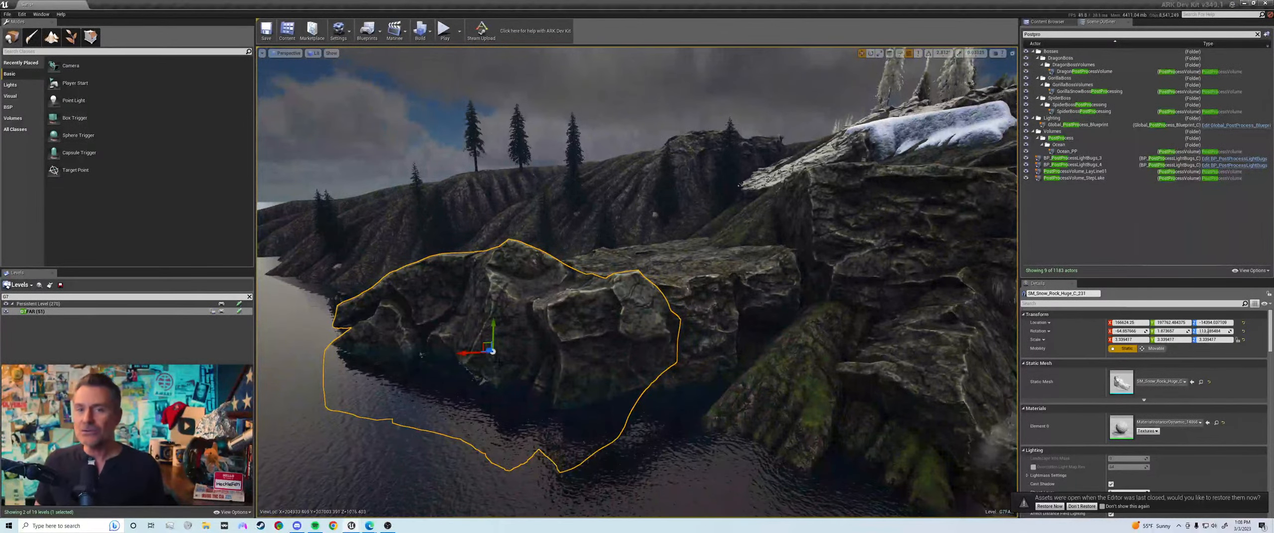
pyautogui.moveTo(493, 355)
pyautogui.mouseDown()
pyautogui.moveTo(501, 329)
pyautogui.moveTo(481, 354)
pyautogui.mouseUp()
pyautogui.press('a')
pyautogui.moveTo(499, 355); pyautogui.dragTo(574, 362, button='right')
pyautogui.hotkey('ctrl', 'z')
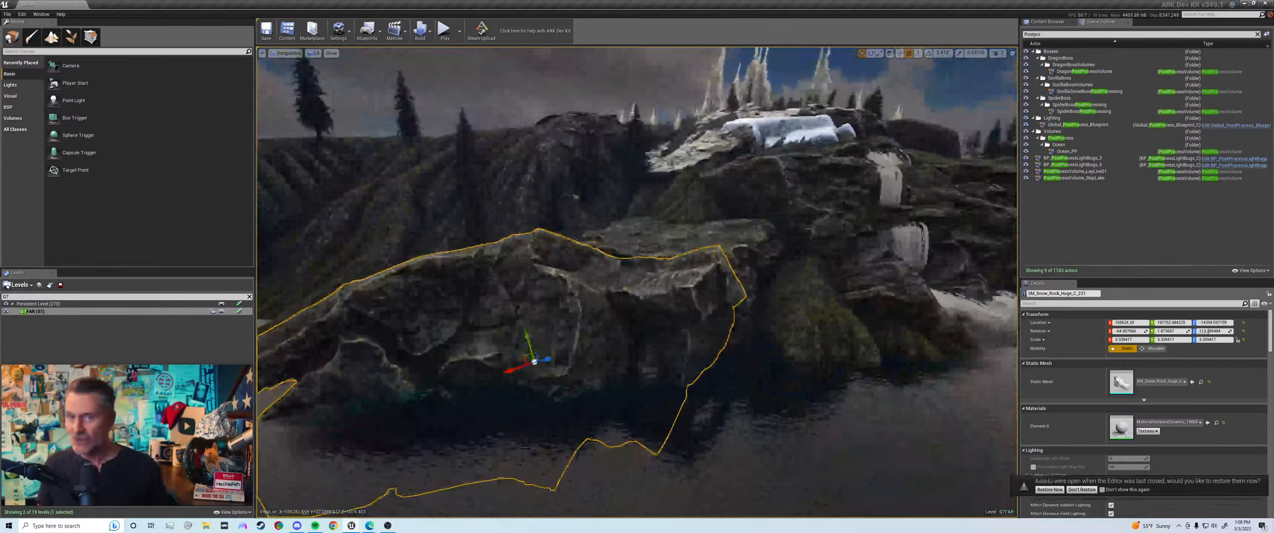
pyautogui.moveTo(513, 367); pyautogui.dragTo(516, 368)
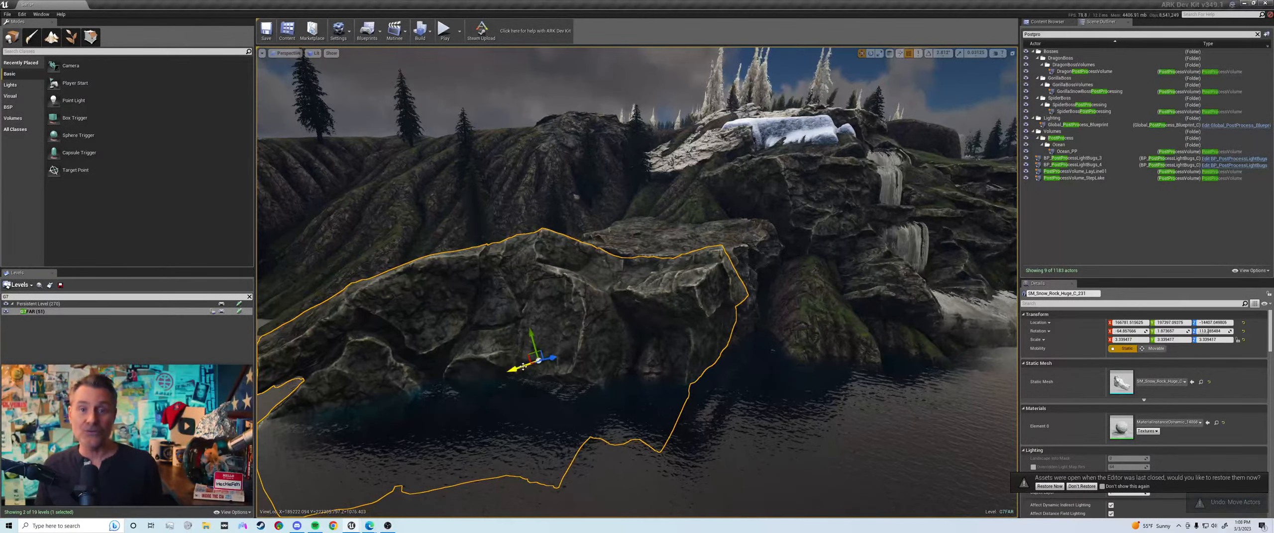
# Step: Duplicate the huge shoreline rock and place the copy in the water beyond its outer end
pyautogui.press('s')
pyautogui.moveTo(523, 367)
pyautogui.mouseDown(button='right')
pyautogui.moveTo(507, 368)
pyautogui.moveTo(530, 368)
pyautogui.mouseUp(button='right')
pyautogui.press('d')
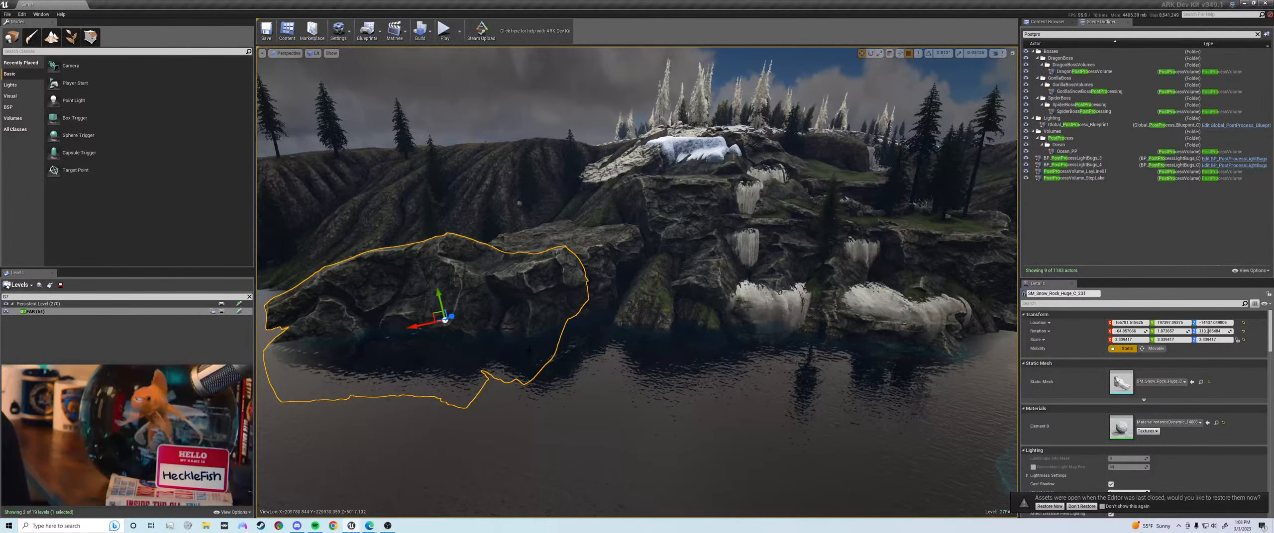
pyautogui.moveTo(529, 351); pyautogui.dragTo(579, 359, button='right')
pyautogui.press('a')
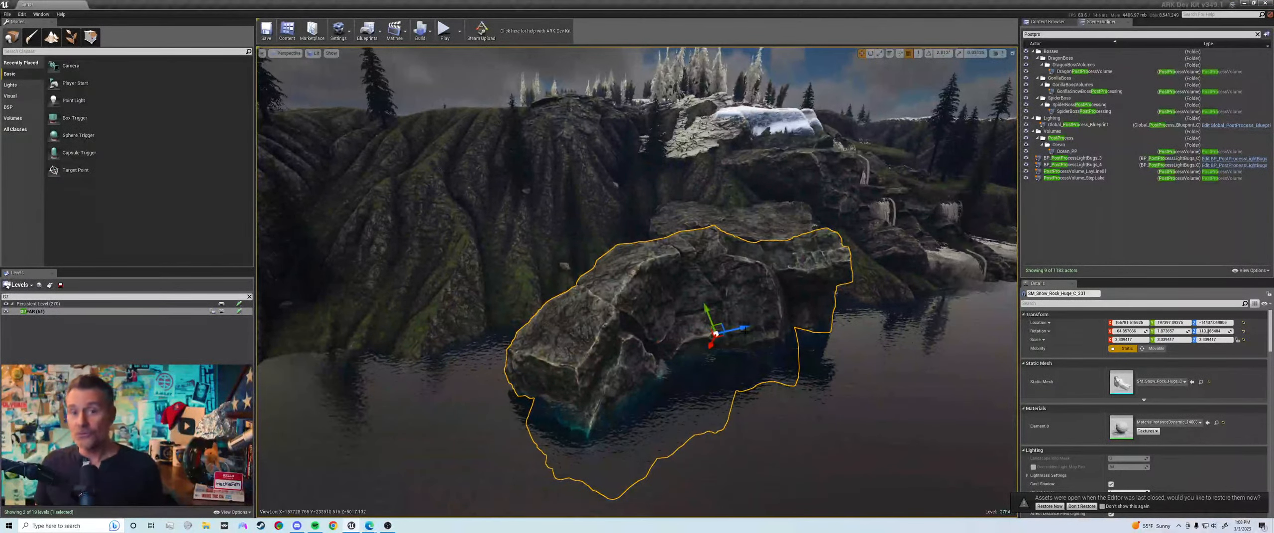
pyautogui.keyDown('alt'); pyautogui.moveTo(715, 334); pyautogui.dragTo(600, 360); pyautogui.keyUp('alt')
pyautogui.press('a')
pyautogui.moveTo(601, 323); pyautogui.dragTo(629, 329, button='right')
# Step: Rotate the copied rock so its broad face points upward and move it against the neighbouring shoreline rock
pyautogui.moveTo(628, 320); pyautogui.dragTo(577, 414)
pyautogui.press('d')
pyautogui.moveTo(577, 413); pyautogui.dragTo(541, 424, button='right')
pyautogui.moveTo(628, 338); pyautogui.dragTo(619, 301)
pyautogui.press('e')
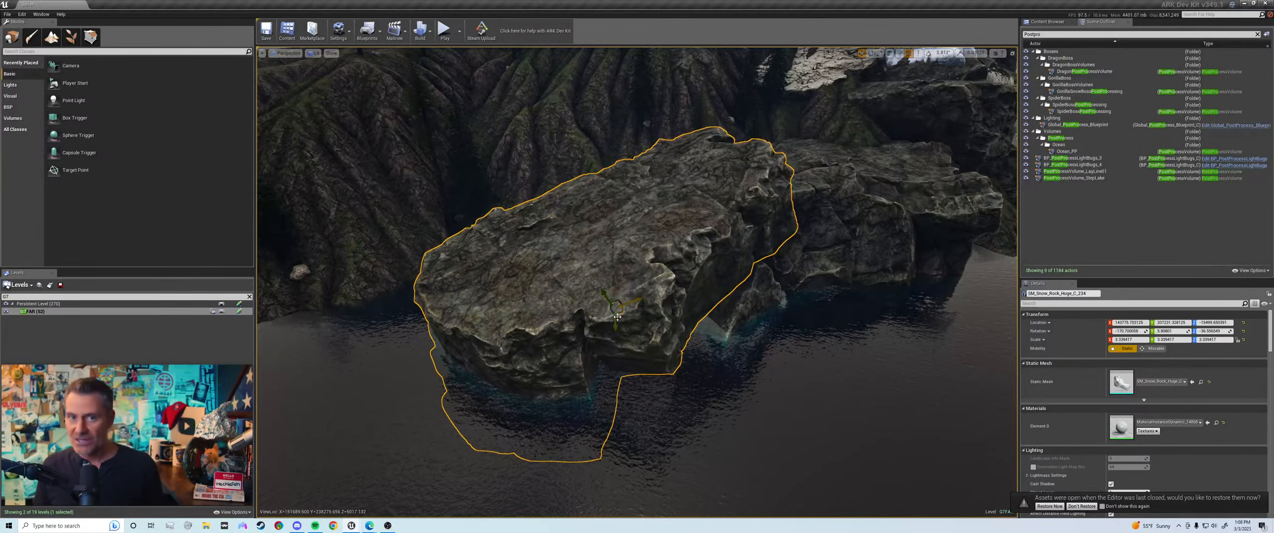
pyautogui.hotkey('ctrl', 'z')
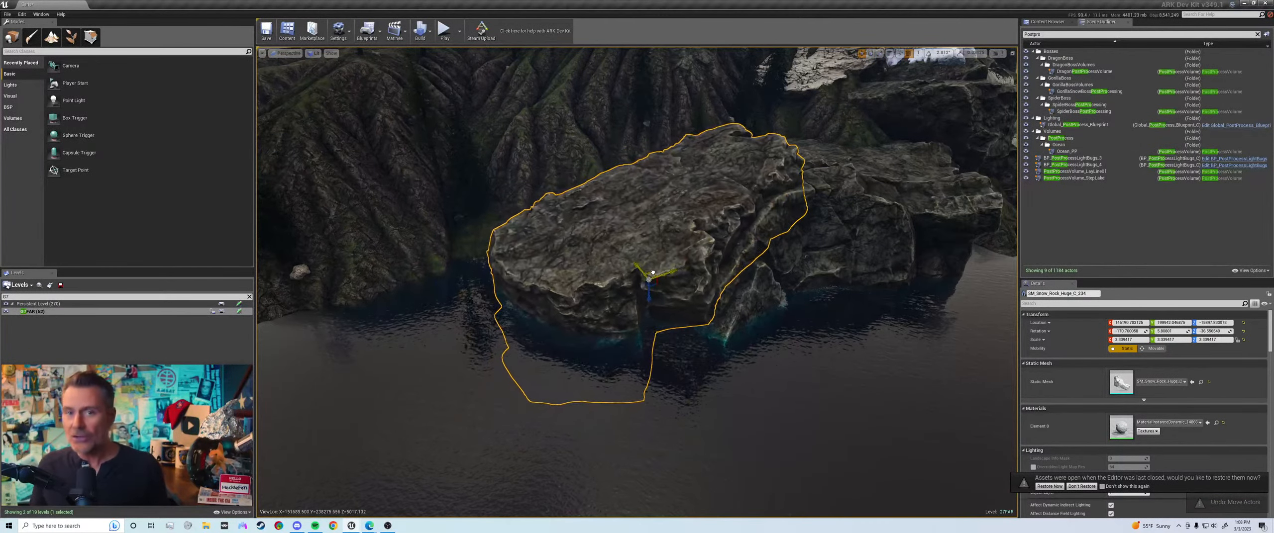
pyautogui.moveTo(662, 272); pyautogui.dragTo(658, 273)
# Step: Try small rotations of the copied shoreline rock around different axes
pyautogui.press('e')
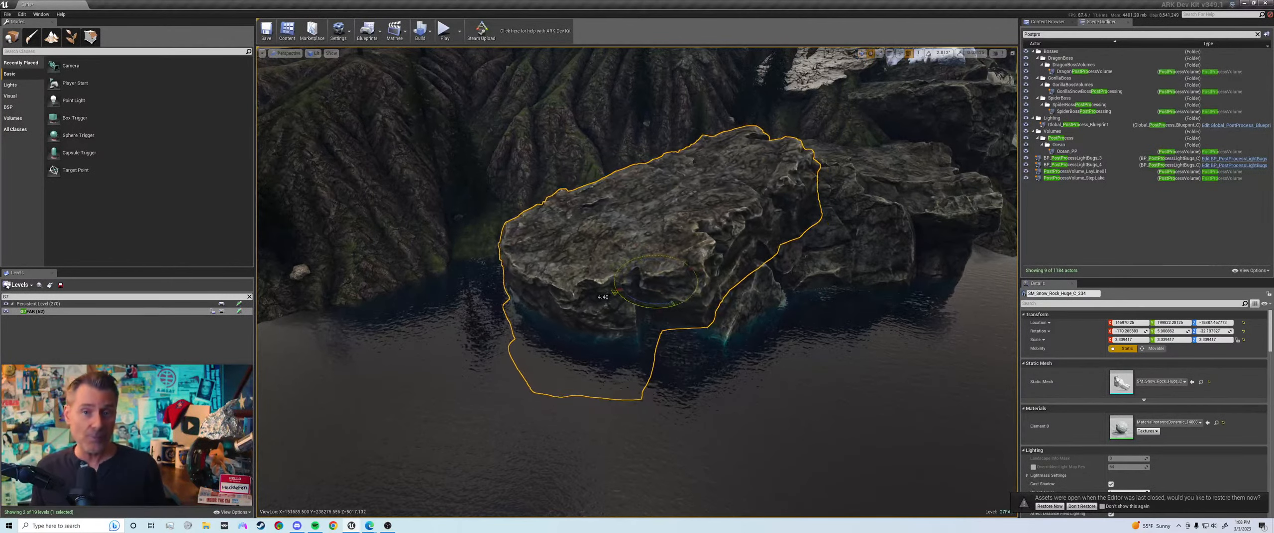
pyautogui.hotkey('ctrl', 'z')
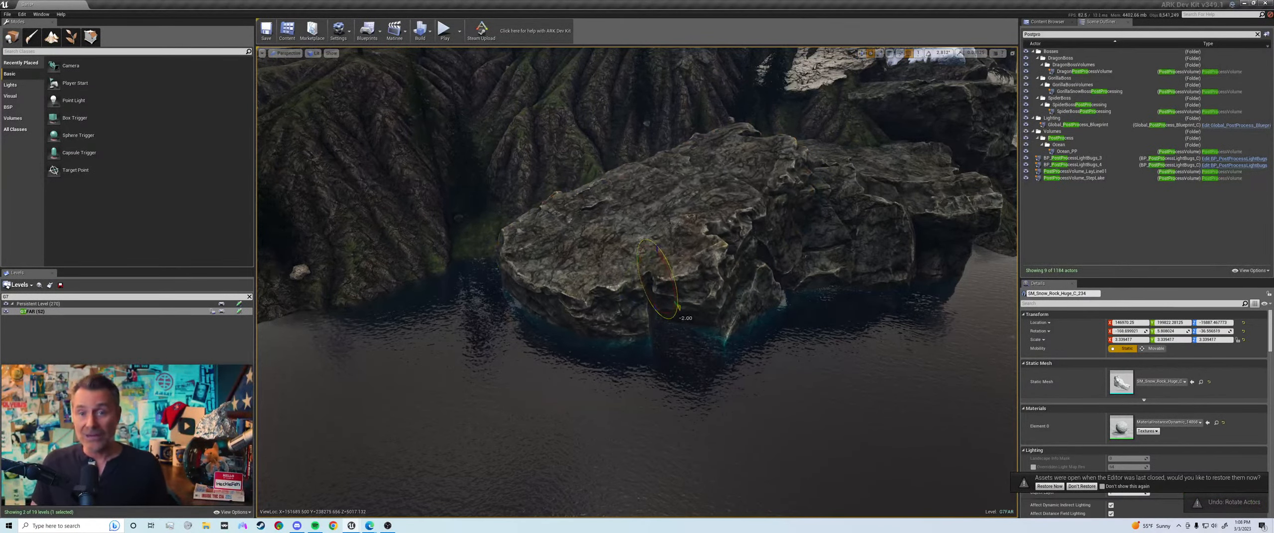
pyautogui.hotkey('ctrl', 'z')
# Step: Tilt the copied rock until its top lies nearly level and nudge it closer to the neighbouring rock
pyautogui.moveTo(667, 298); pyautogui.dragTo(696, 275)
pyautogui.press('w')
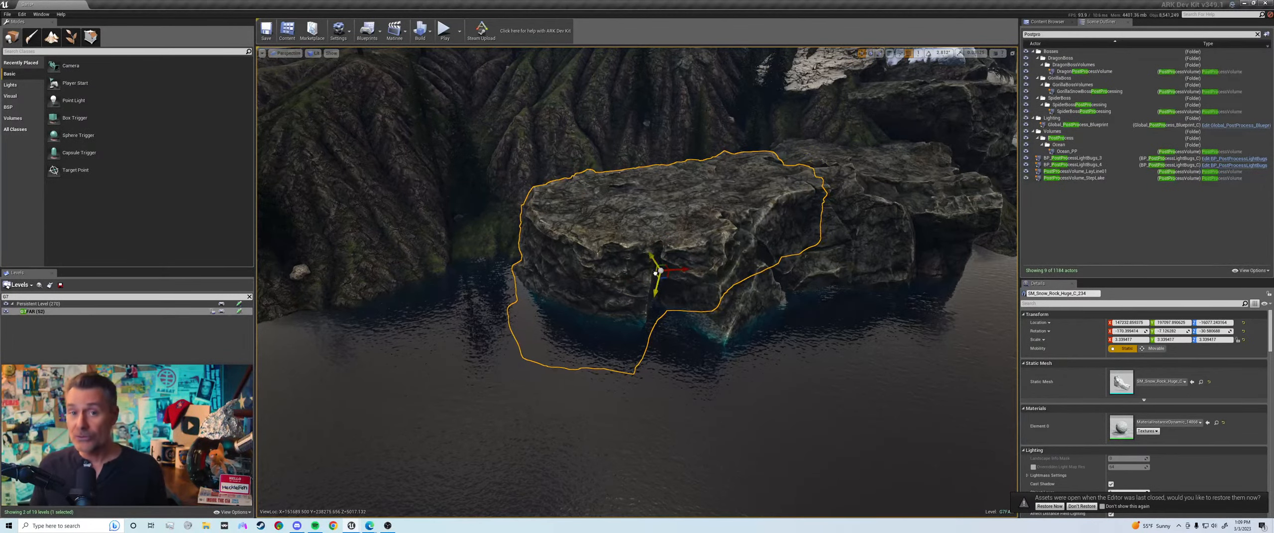
pyautogui.moveTo(654, 273); pyautogui.dragTo(659, 276)
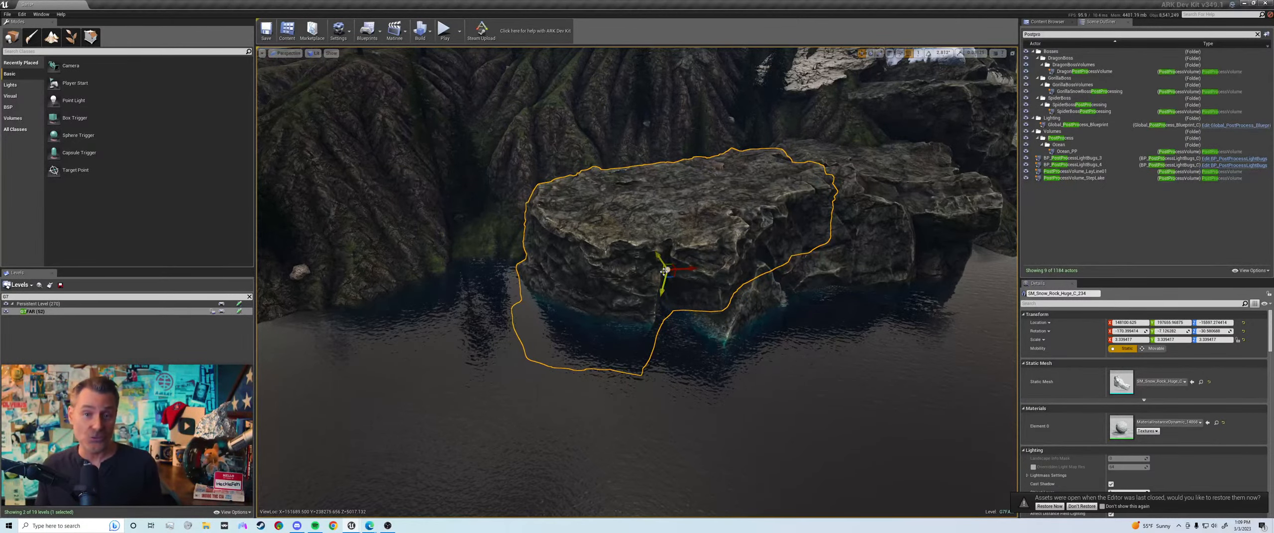
# Step: Check the copied rock from water level and delete it from the shoreline
pyautogui.press('d')
pyautogui.moveTo(659, 279); pyautogui.dragTo(670, 252, button='right')
pyautogui.press('w')
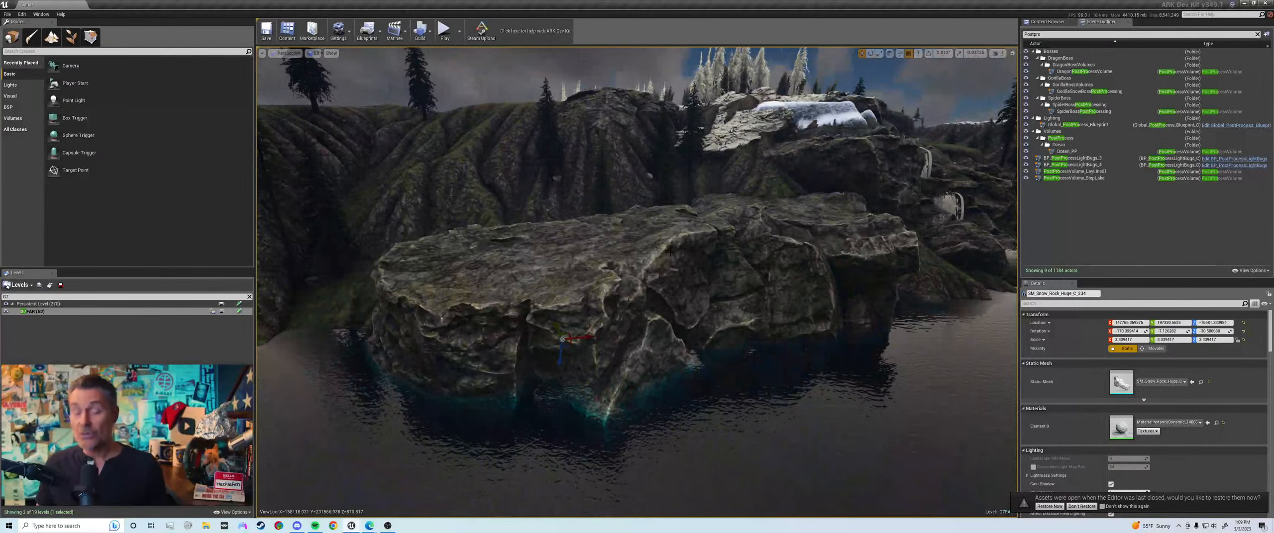
pyautogui.moveTo(372, 524)
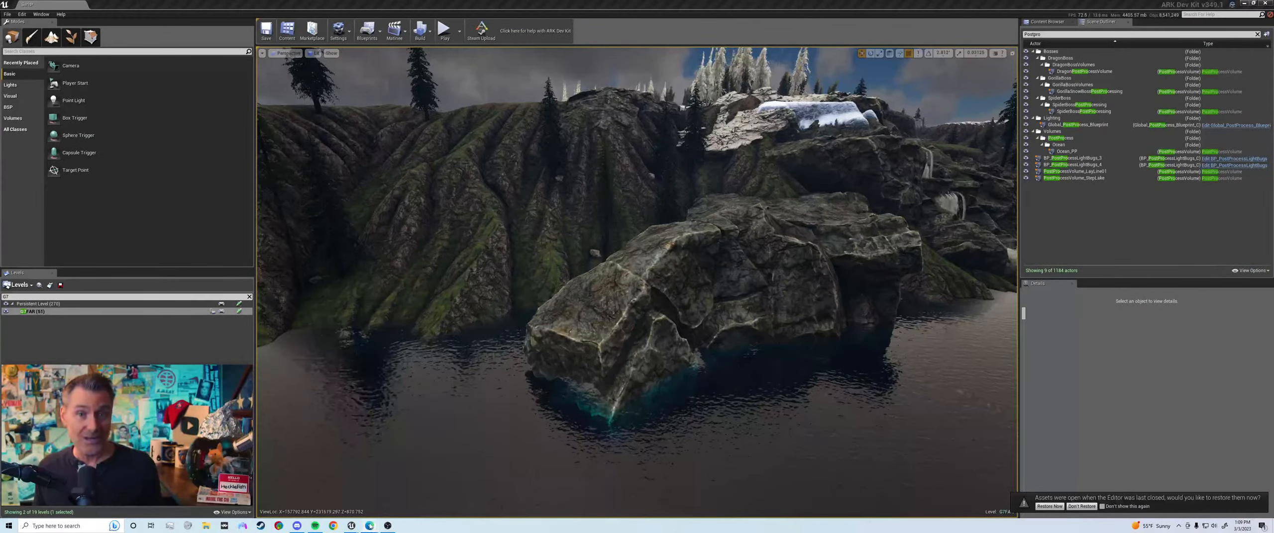
# Step: Save the modified FAR level
pyautogui.press('s')
pyautogui.moveTo(572, 319); pyautogui.dragTo(468, 334, button='right')
pyautogui.press('w')
pyautogui.press('w')
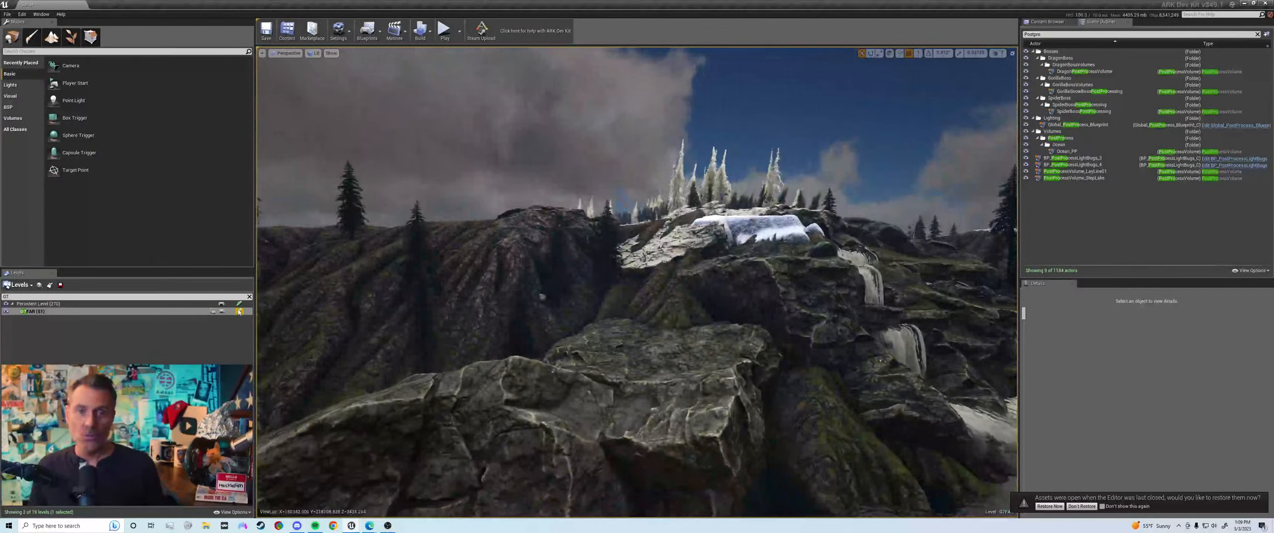
pyautogui.click(239, 313)
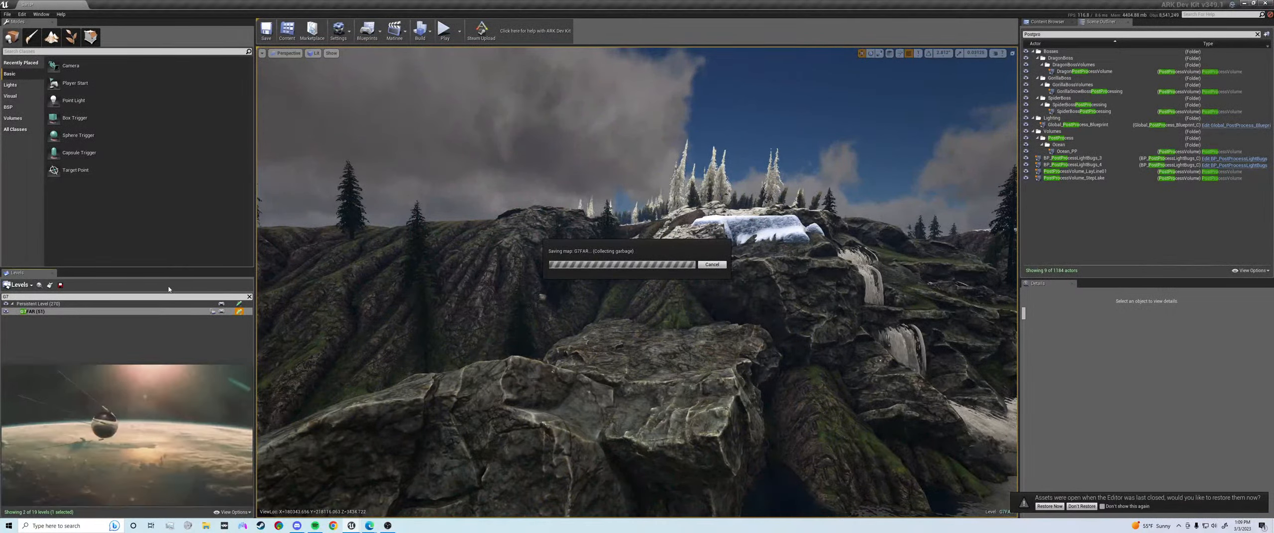
# Step: Filter the levels by "Landsca" and start a heightmap export from the landscape's sculpting target layer
pyautogui.press('BackSpace')
pyautogui.press('BackSpace')
pyautogui.write('Landsca')
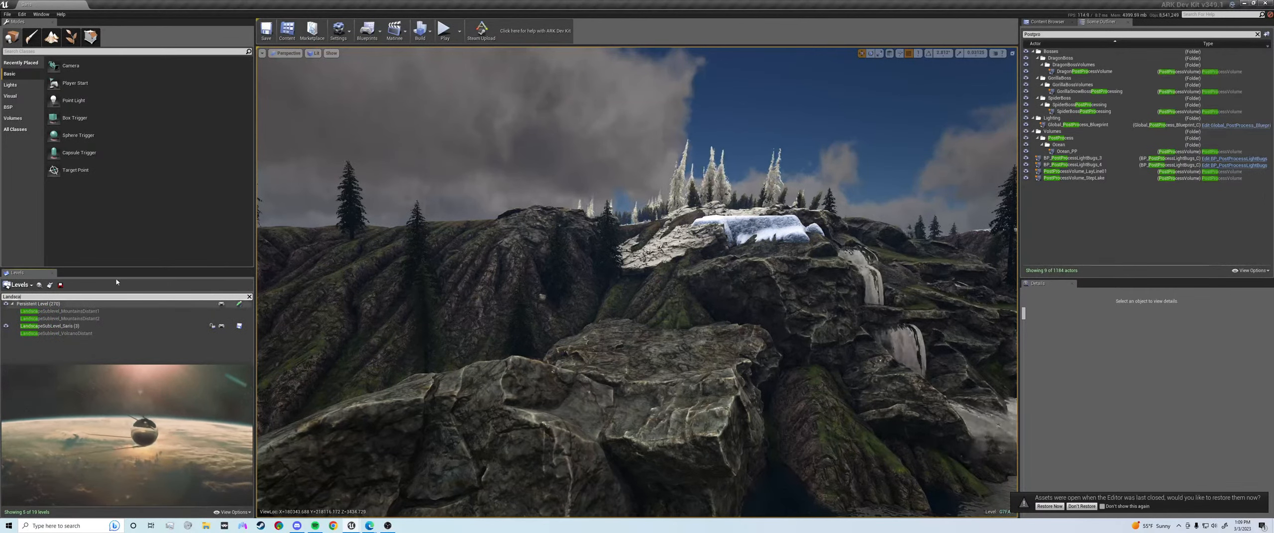
pyautogui.click(51, 37)
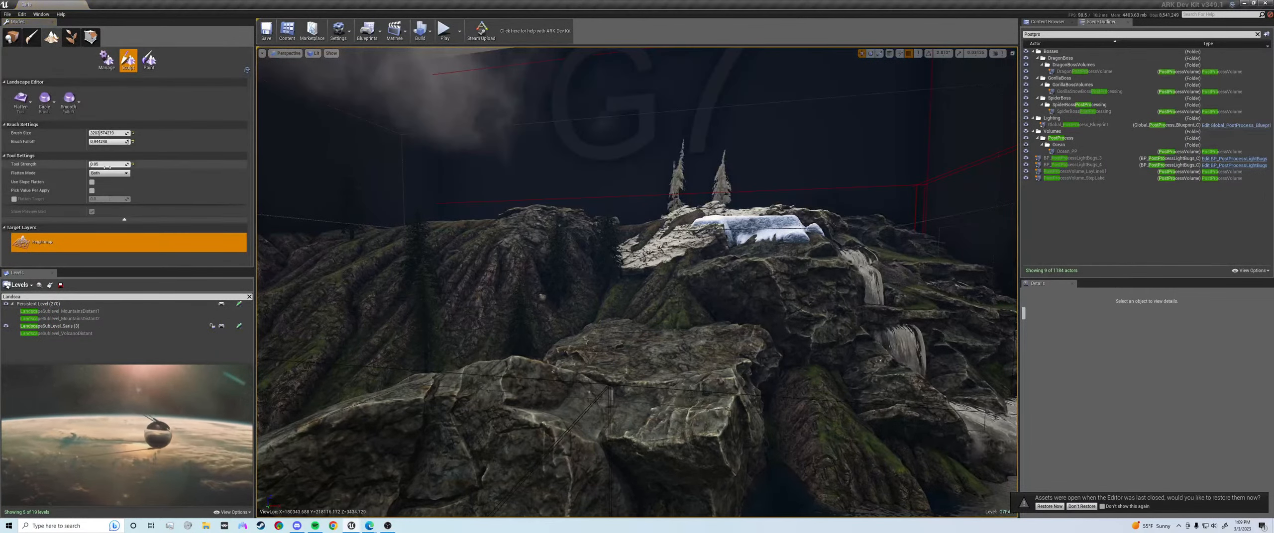
pyautogui.rightClick(99, 237)
pyautogui.click(116, 244)
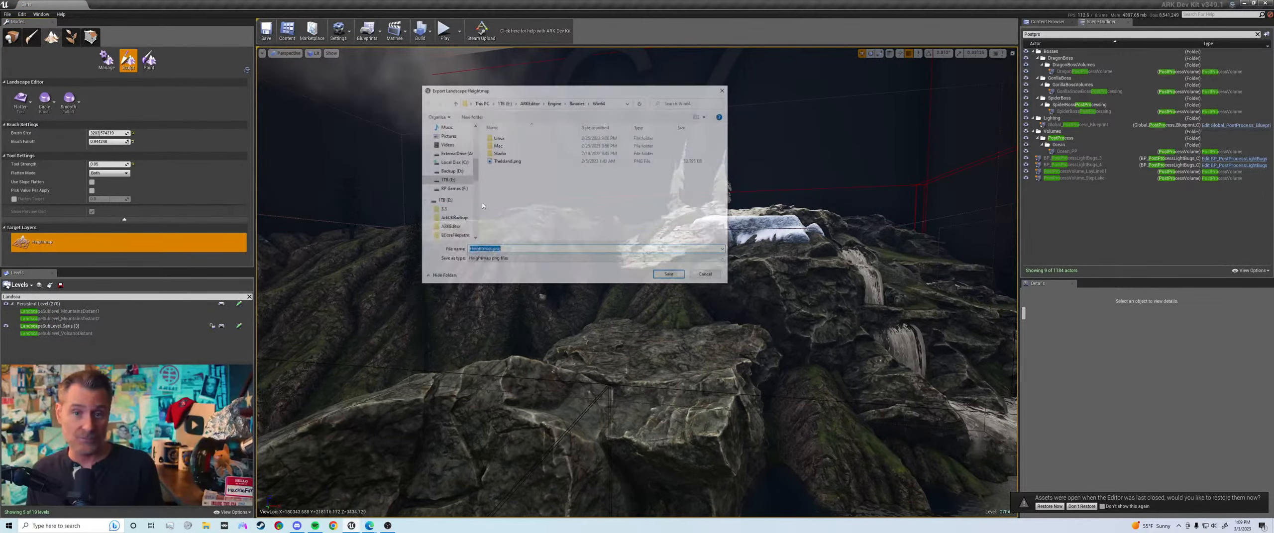
# Step: Create a folder named 3-3-23 inside Documents > Commissions > HeightMap and open it as the export location
pyautogui.click(450, 168)
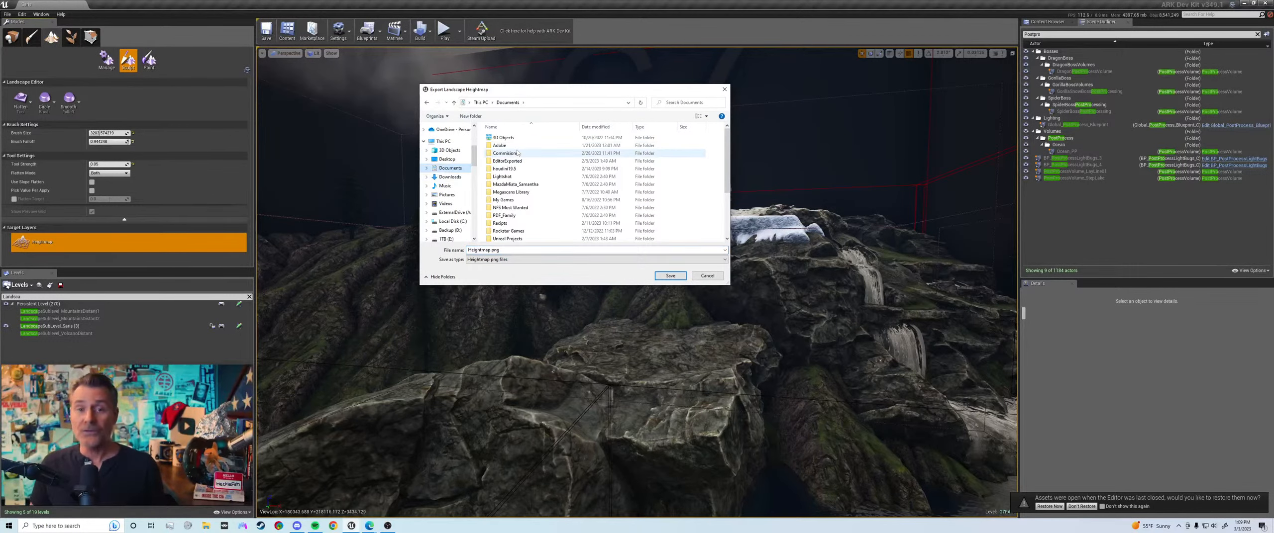
pyautogui.doubleClick(517, 153)
pyautogui.doubleClick(519, 142)
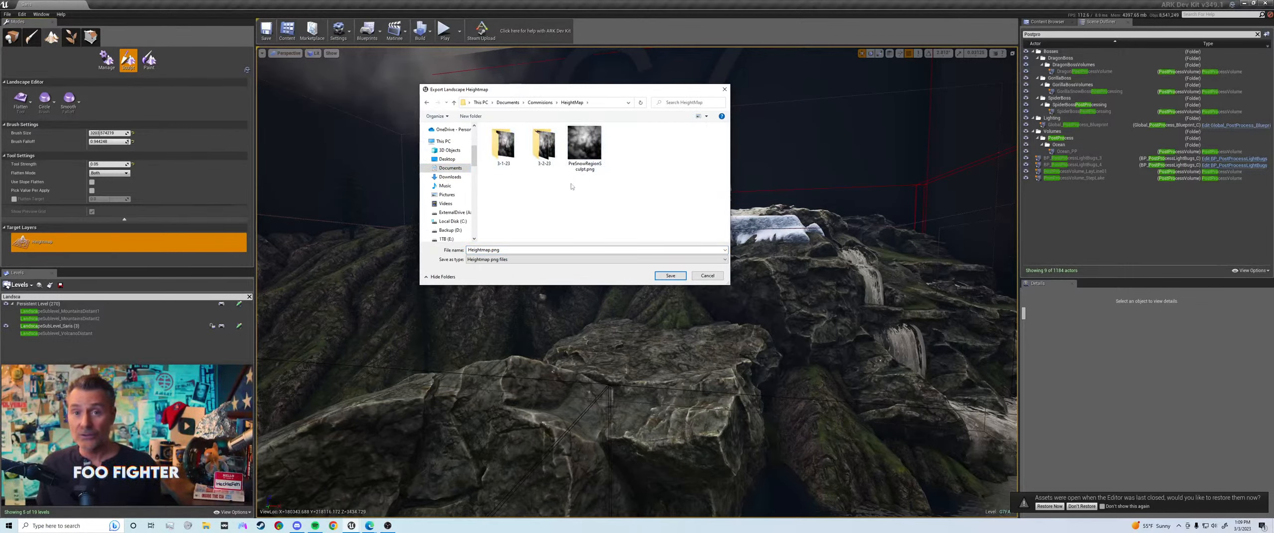
pyautogui.rightClick(548, 196)
pyautogui.moveTo(567, 293)
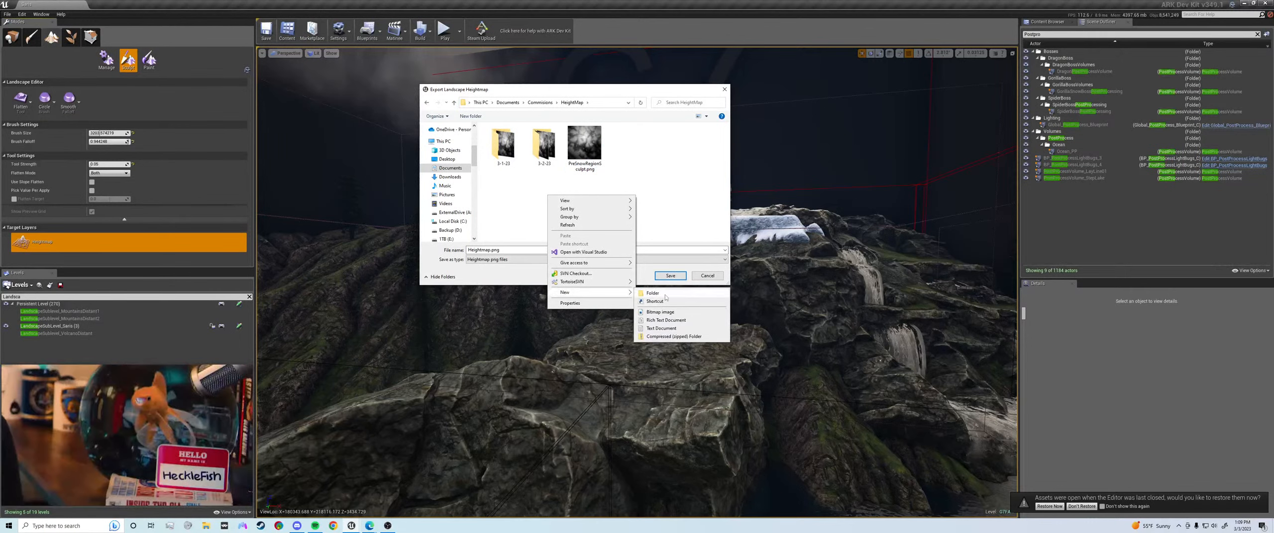
pyautogui.click(665, 294)
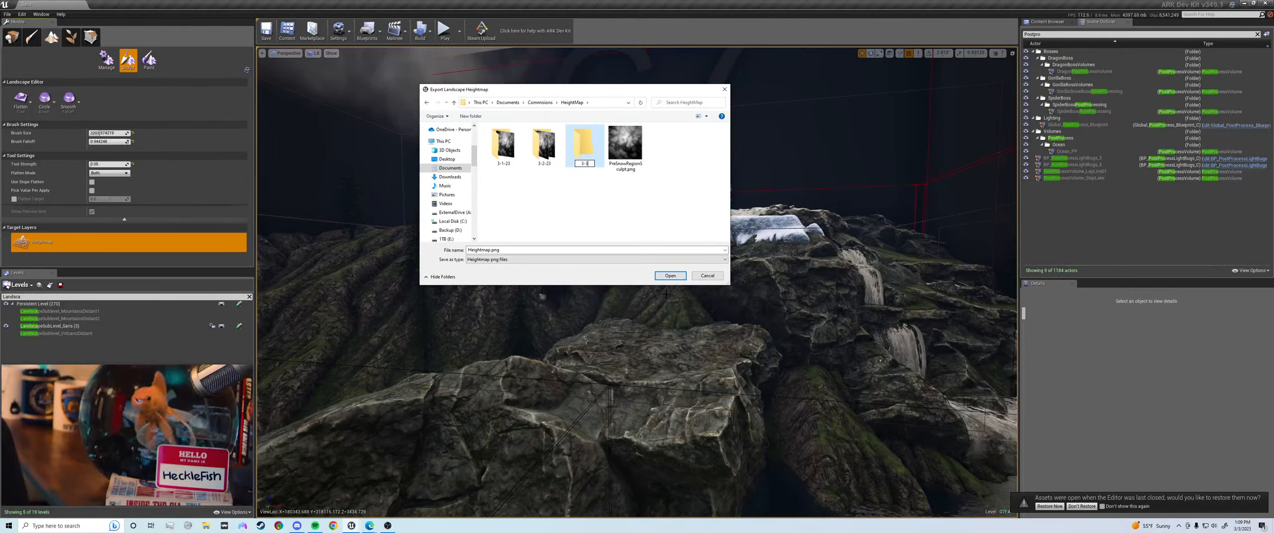
pyautogui.write('3-3-23')
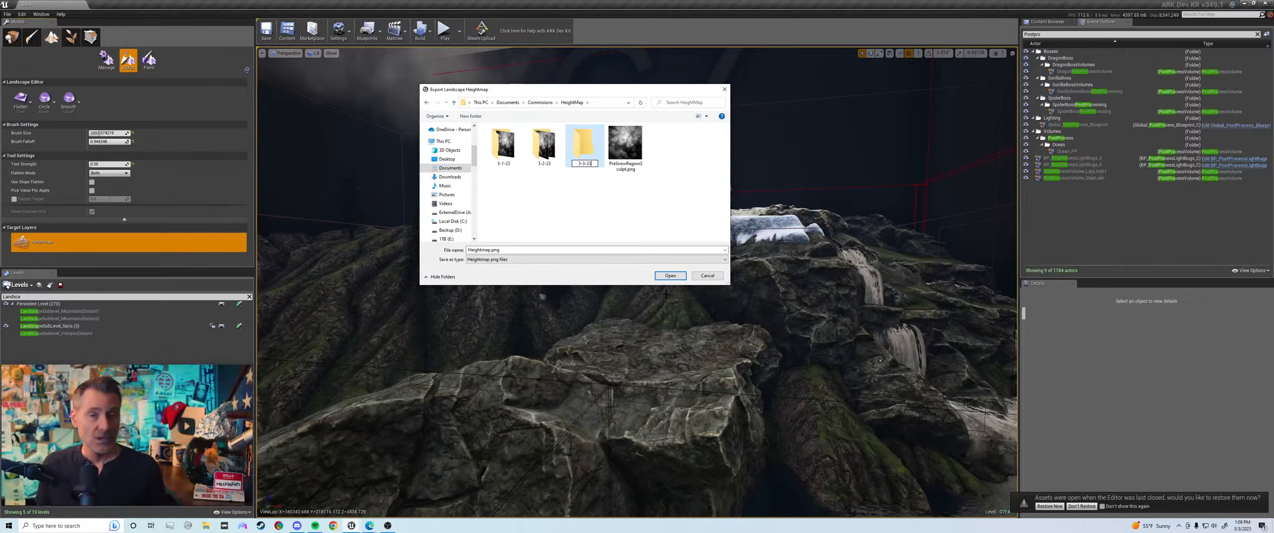
pyautogui.doubleClick(580, 159)
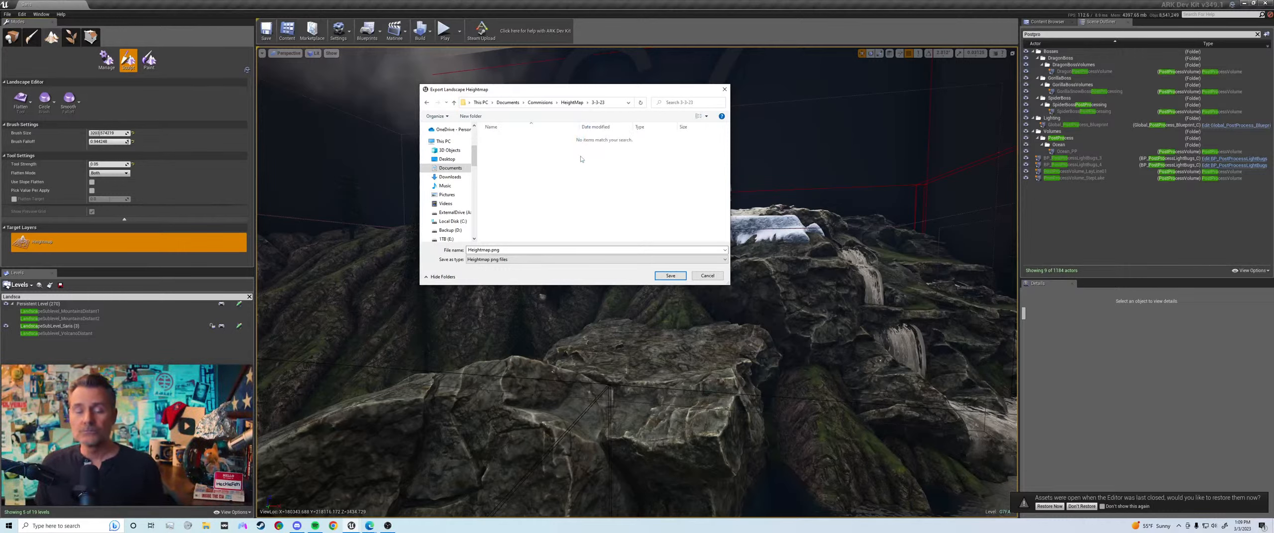
# Step: Check the earlier 3-2-23 heightmap backups, then export the landscape as Heightmap.png into the 3-3-23 folder
pyautogui.click(572, 102)
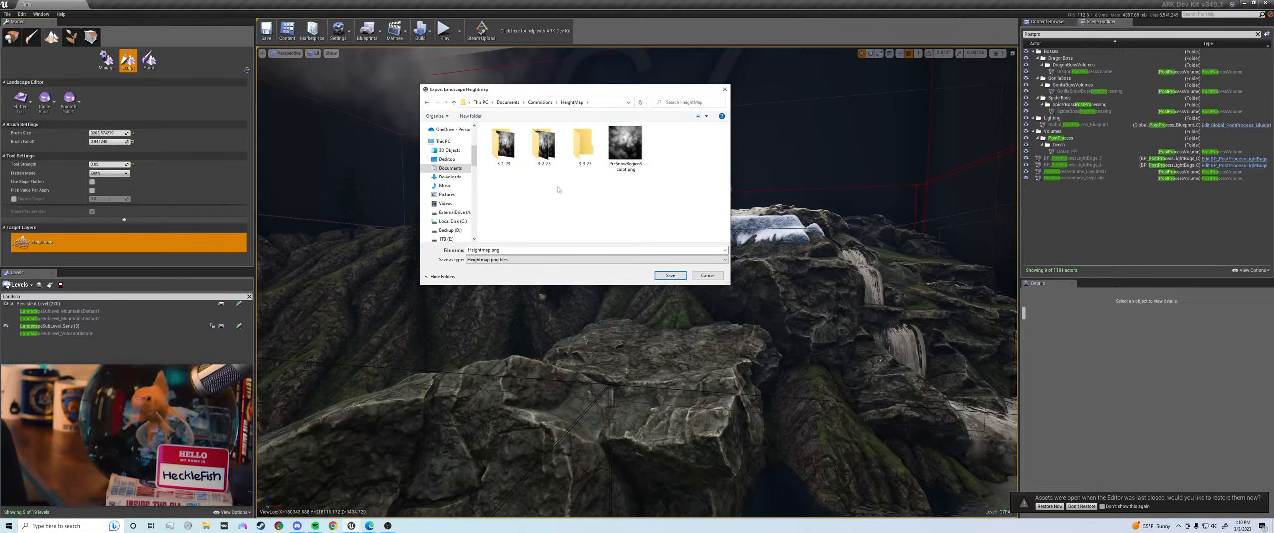
pyautogui.doubleClick(544, 144)
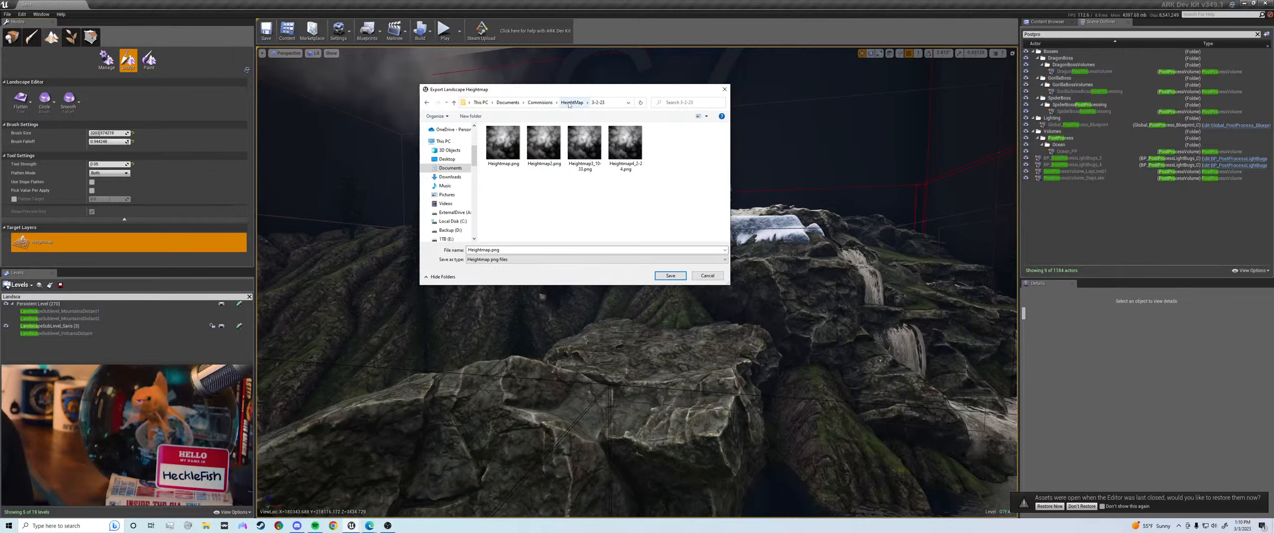
pyautogui.click(571, 102)
pyautogui.doubleClick(585, 145)
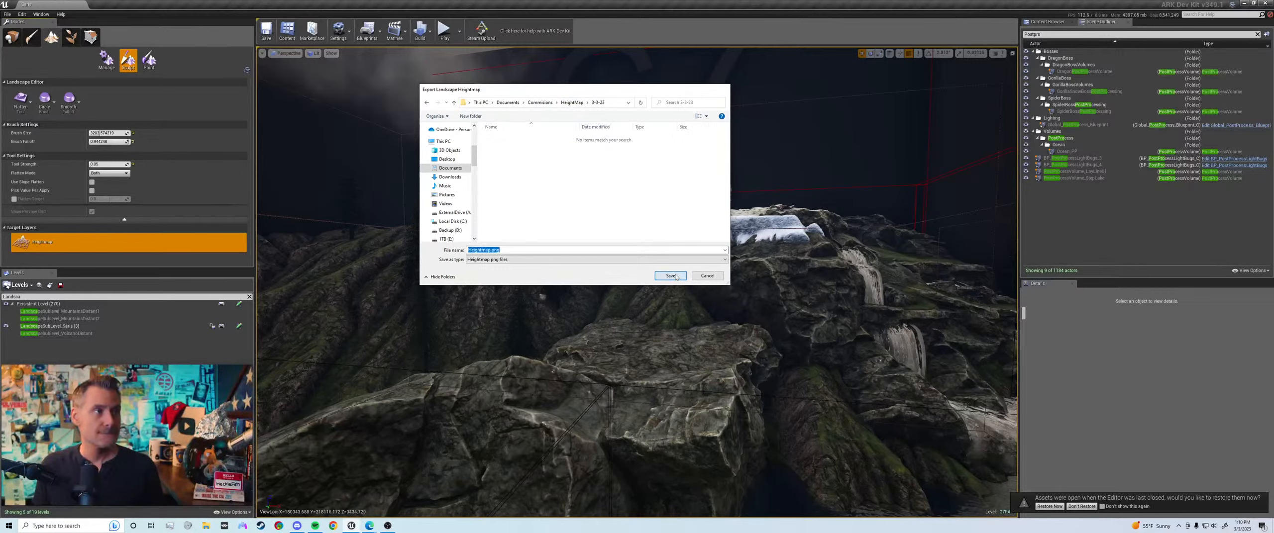
pyautogui.click(670, 276)
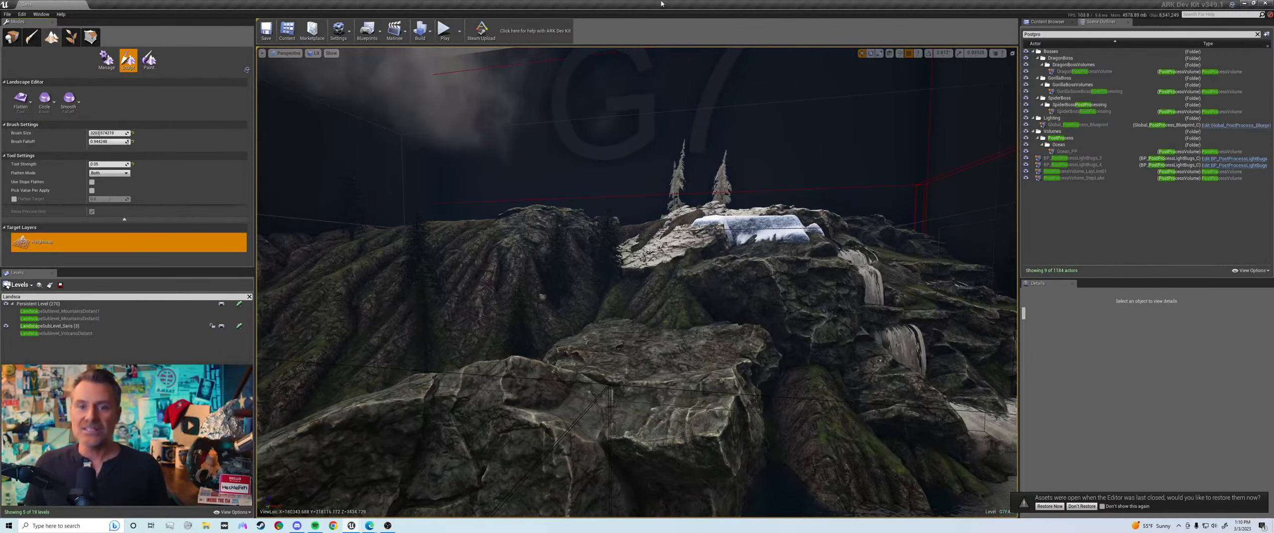
# Step: Undo the last landscape flatten edit and toggle game view to hide the editor overlays
pyautogui.hotkey('ctrl', 'z')
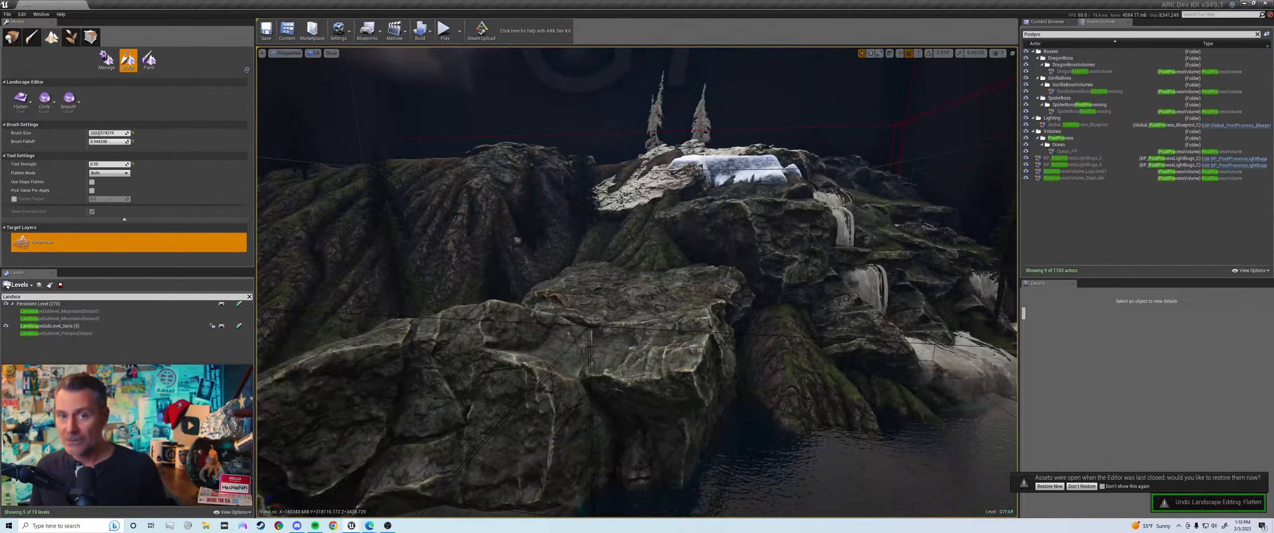
pyautogui.click(164, 143)
pyautogui.moveTo(695, 170); pyautogui.dragTo(699, 177, button='right')
pyautogui.press('g')
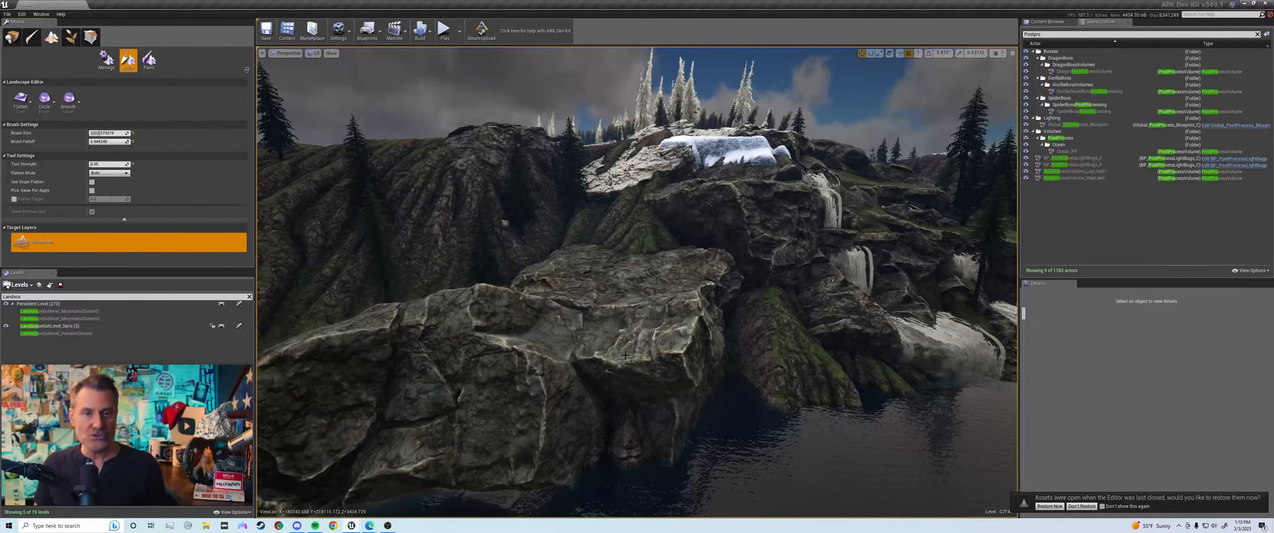
# Step: Examine the rock shelves and waterfalls below the snowy mountain from across the water
pyautogui.press('d')
pyautogui.moveTo(625, 356); pyautogui.dragTo(624, 355, button='right')
pyautogui.press('w')
pyautogui.press('a')
pyautogui.press('d')
pyautogui.press('s')
pyautogui.press('d')
pyautogui.press('w')
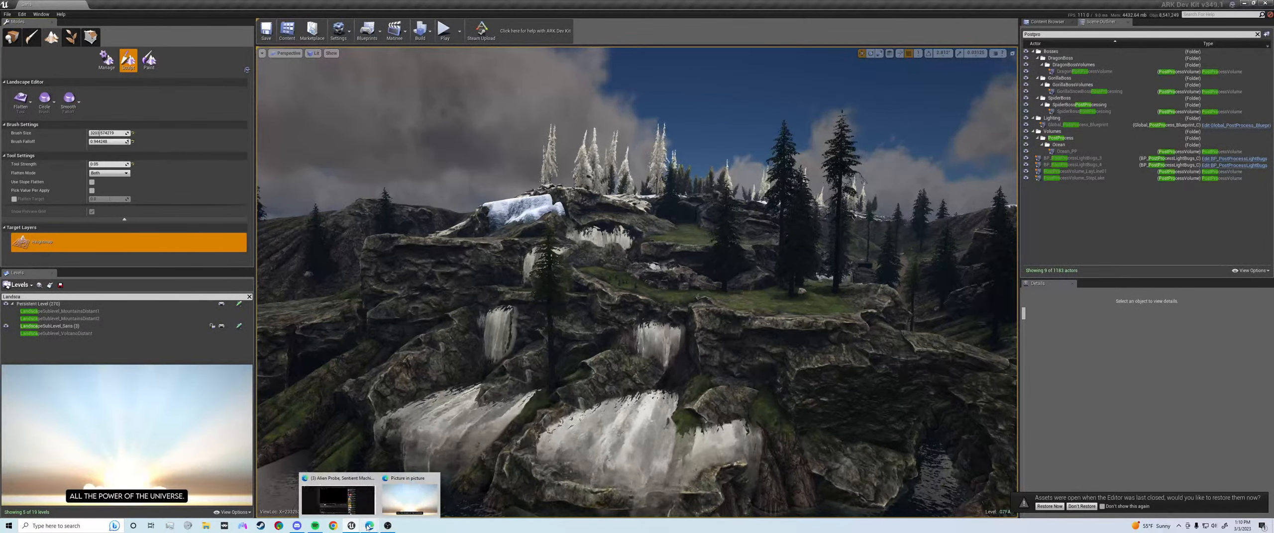
# Step: Lower the system sound volume to 28
pyautogui.press('XF86AudioLowerVolume')
pyautogui.press('XF86AudioLowerVolume')
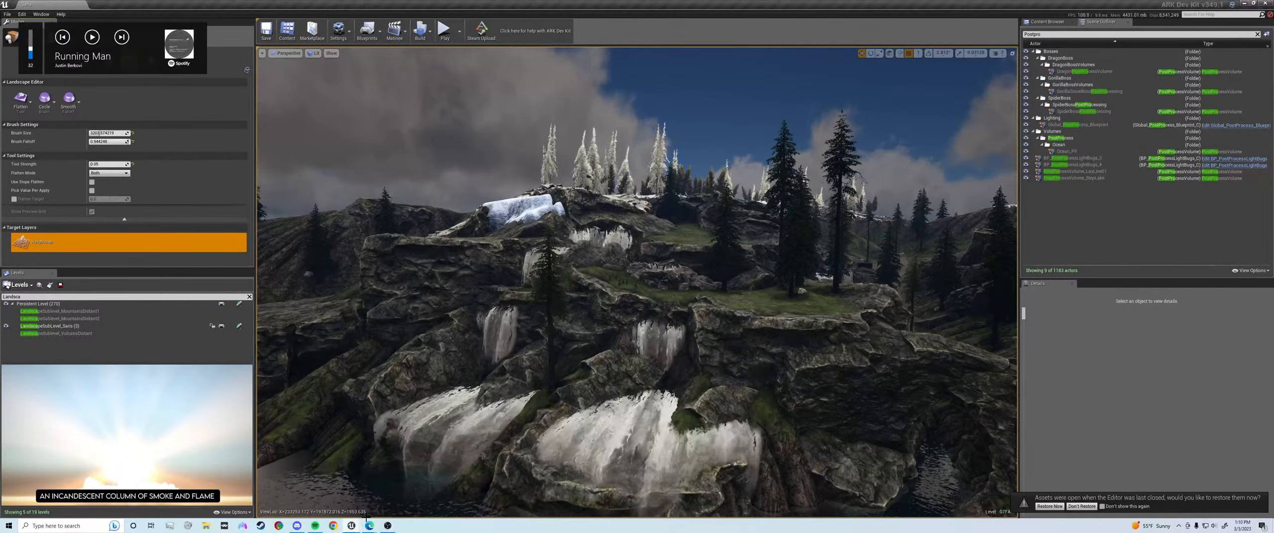
pyautogui.press('XF86AudioLowerVolume')
pyautogui.press('XF86AudioLowerVolume')
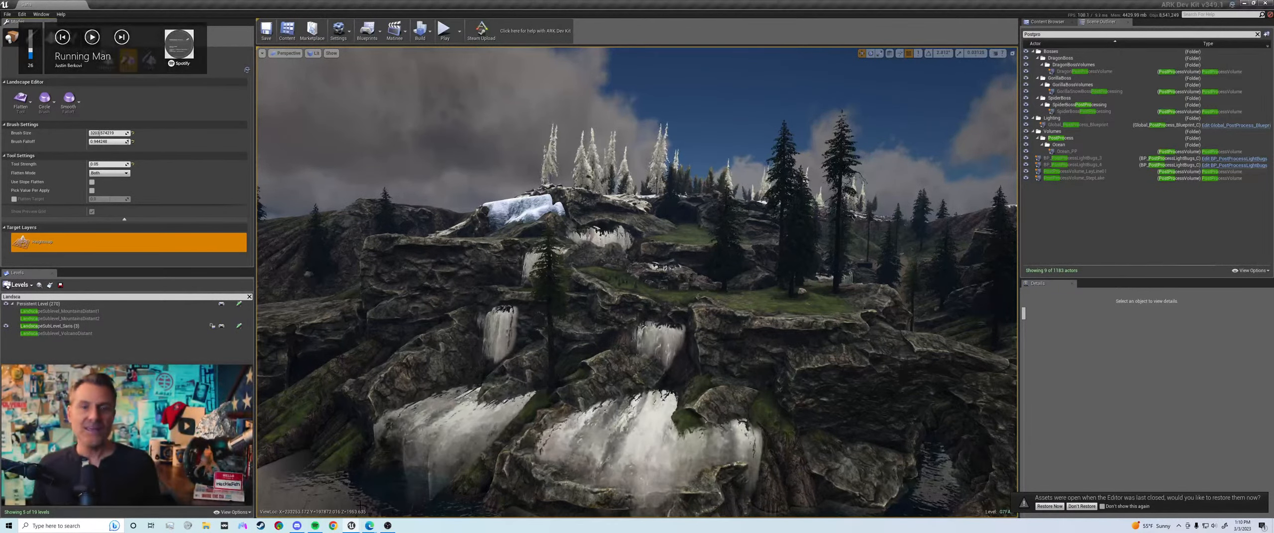
# Step: Inspect the upper waterfalls and the shoreline rocks below the snowy peak up close
pyautogui.press('w')
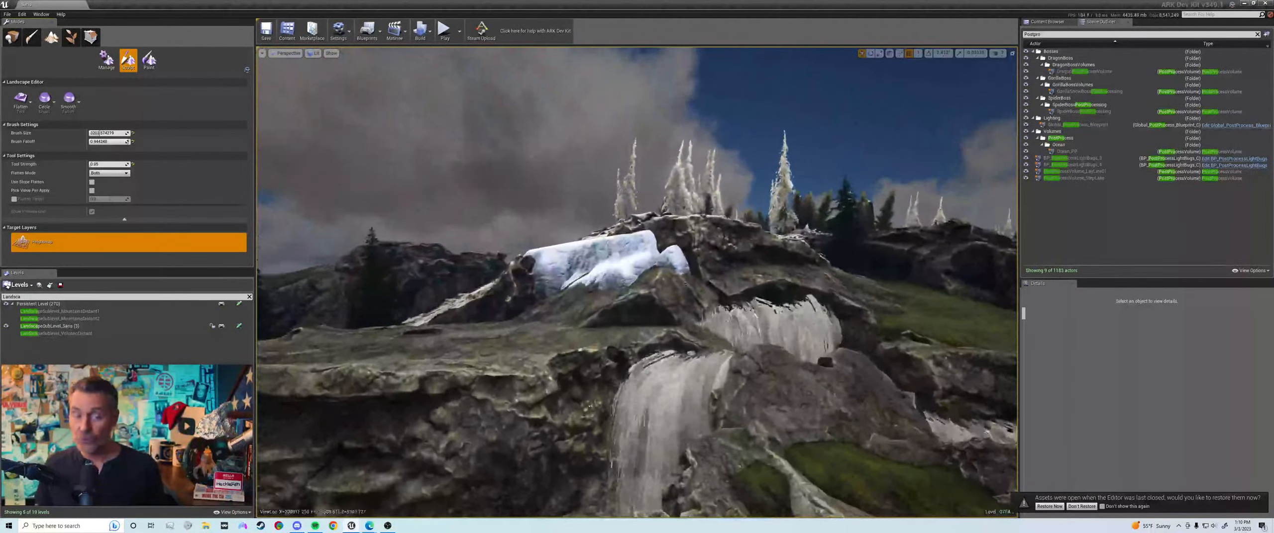
pyautogui.press('s')
pyautogui.moveTo(637, 283); pyautogui.dragTo(513, 364, button='right')
pyautogui.press('d')
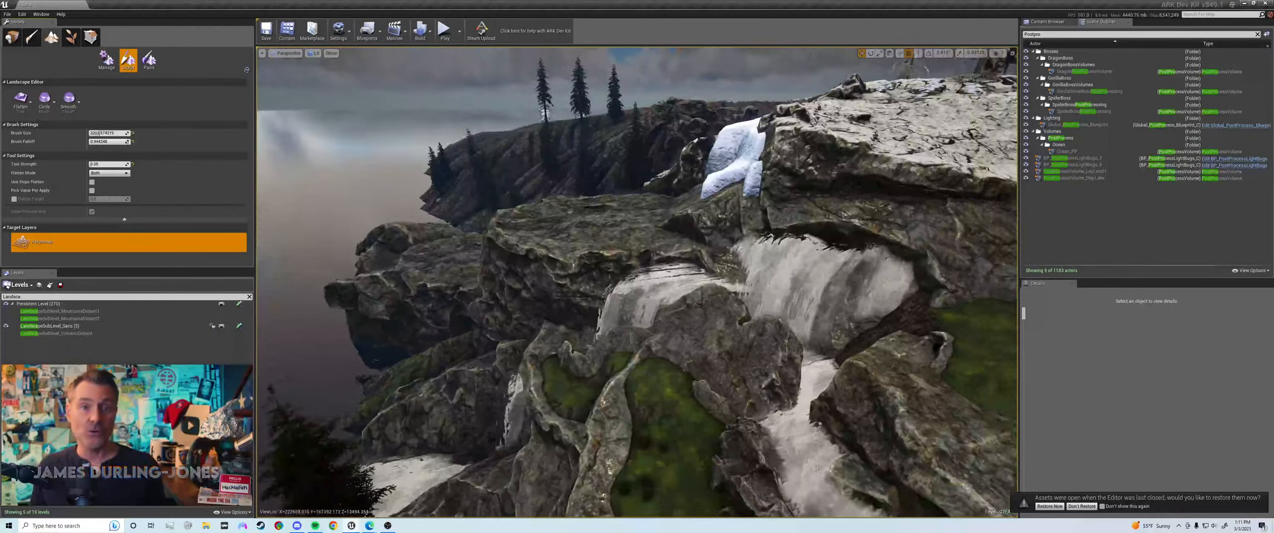
pyautogui.press('s')
pyautogui.moveTo(636, 283); pyautogui.dragTo(585, 353, button='right')
pyautogui.press('a')
pyautogui.press('w')
pyautogui.press('s')
pyautogui.press('w')
pyautogui.press('s')
pyautogui.press('w')
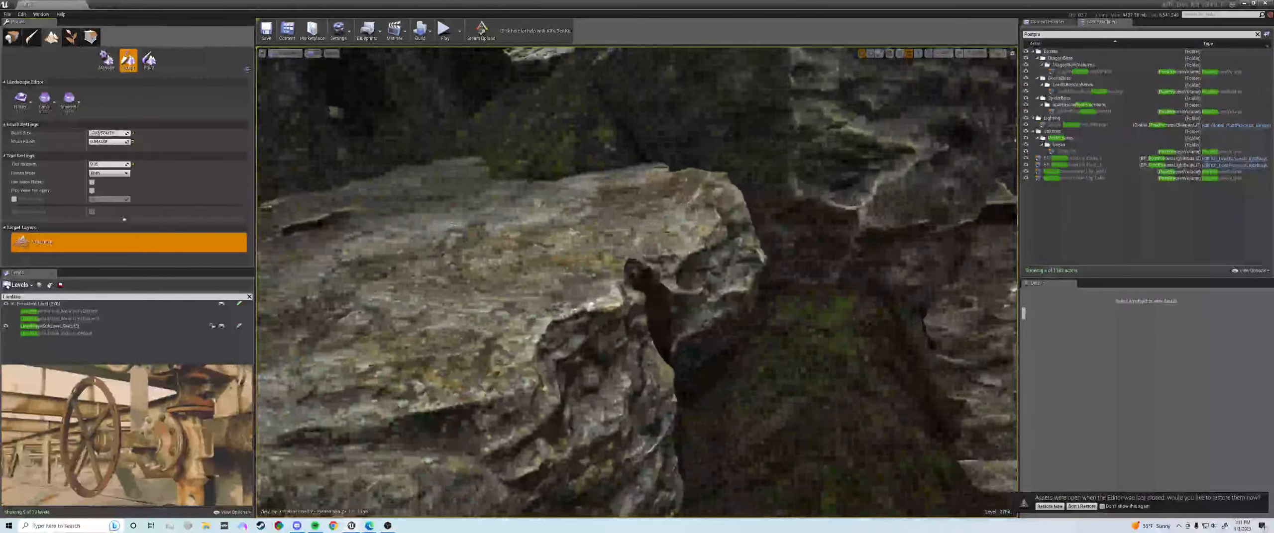
# Step: Adjust the Flatten brush size and spread grassy ground from the mountain slope across the flat-topped shoreline rock
pyautogui.press('s')
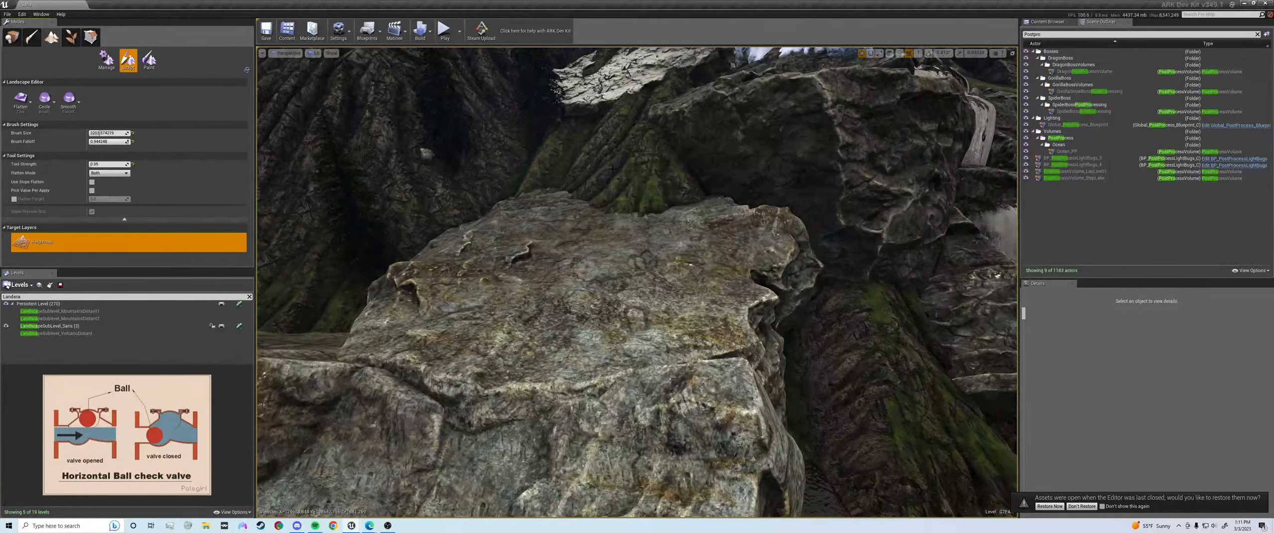
pyautogui.moveTo(109, 133); pyautogui.dragTo(111, 133)
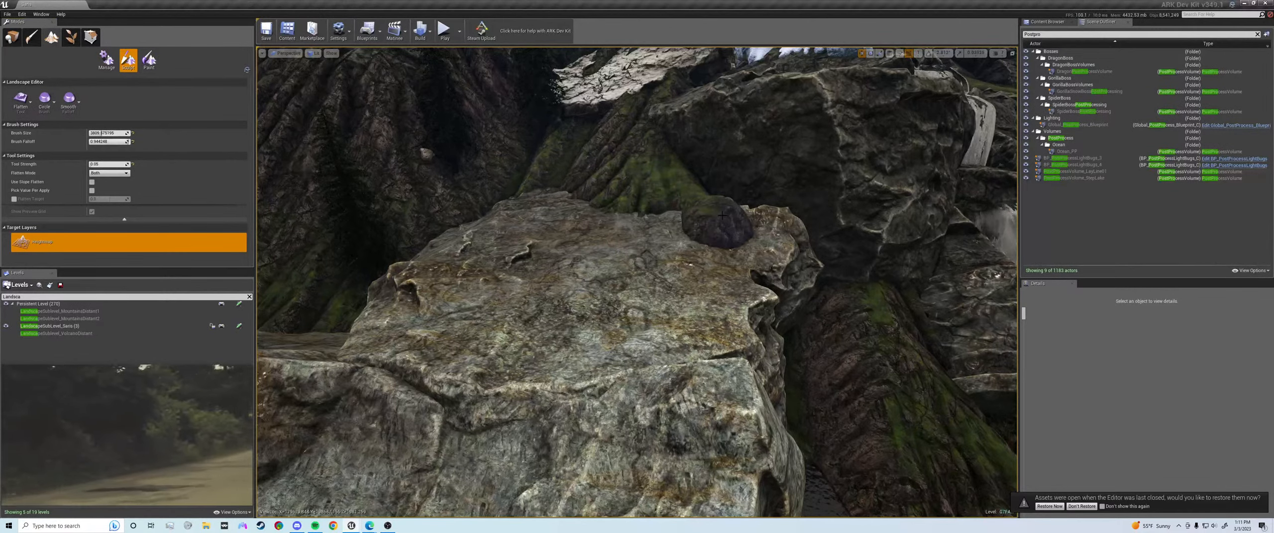
pyautogui.hotkey('ctrl', 'z')
pyautogui.moveTo(690, 199)
pyautogui.mouseDown(button='right')
pyautogui.moveTo(659, 210)
pyautogui.moveTo(690, 199)
pyautogui.mouseUp(button='right')
pyautogui.press('d')
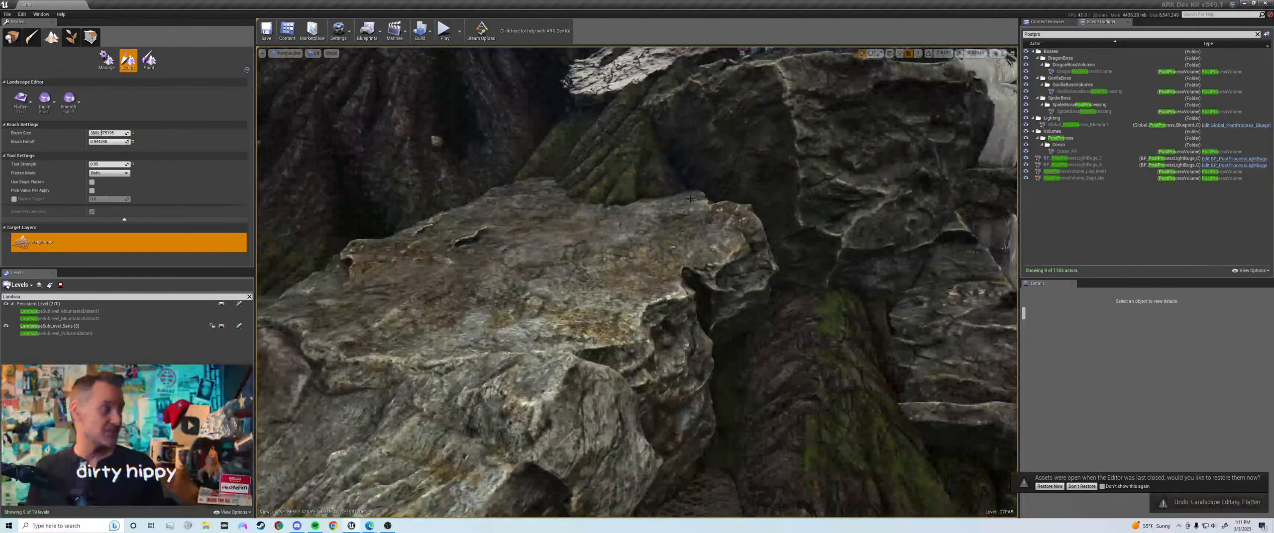
pyautogui.moveTo(682, 214); pyautogui.dragTo(664, 250)
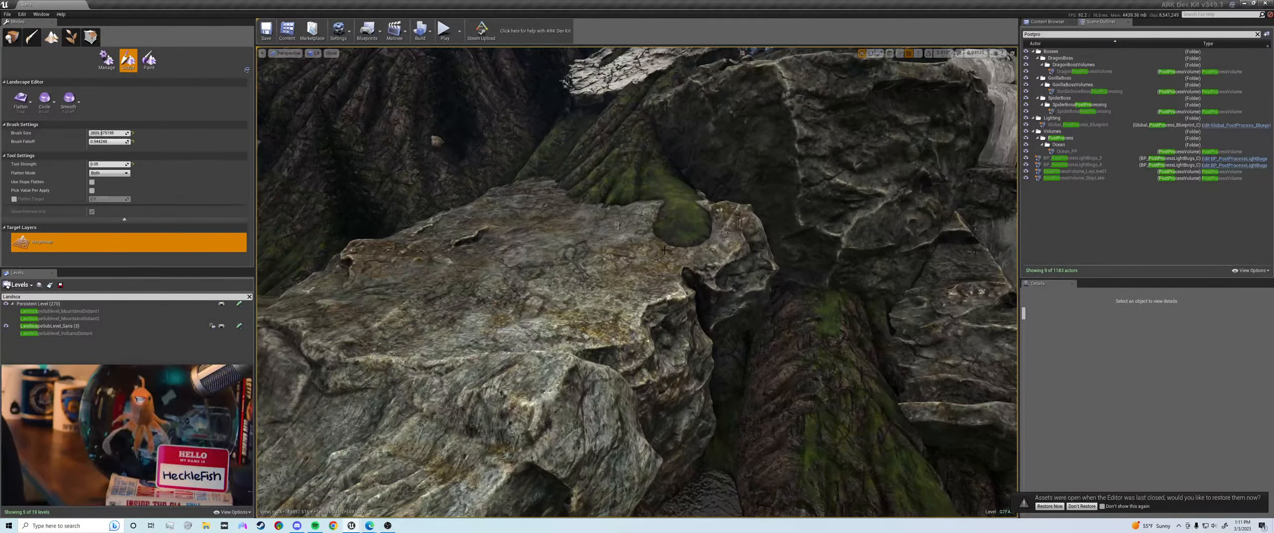
pyautogui.moveTo(652, 184)
pyautogui.mouseDown()
pyautogui.moveTo(605, 238)
pyautogui.moveTo(598, 273)
pyautogui.moveTo(490, 326)
pyautogui.mouseUp()
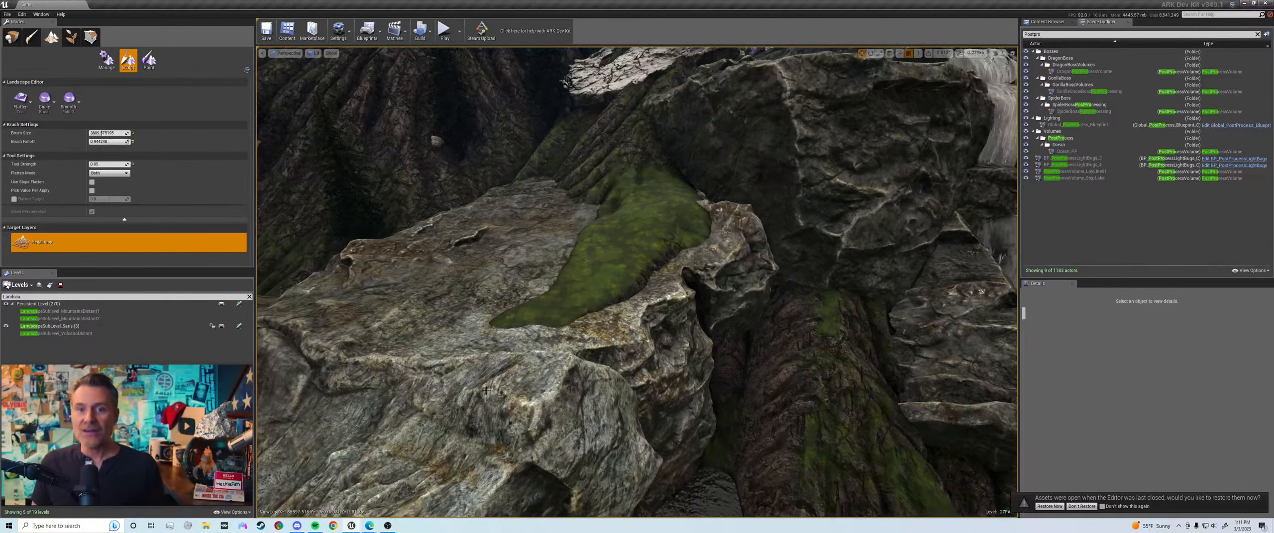
pyautogui.moveTo(582, 260)
pyautogui.mouseDown()
pyautogui.moveTo(413, 428)
pyautogui.moveTo(566, 301)
pyautogui.mouseUp()
# Step: Extend the flattened grassy ground over the rock's waterside edge to fill the gaps between the boulders
pyautogui.press('d')
pyautogui.moveTo(545, 369); pyautogui.dragTo(631, 369, button='right')
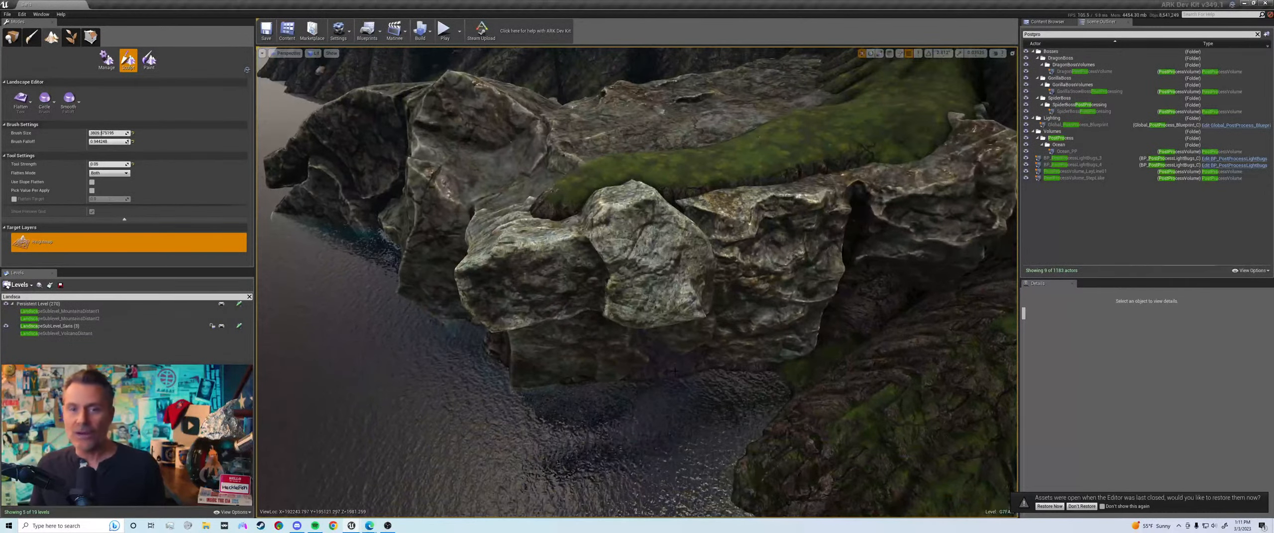
pyautogui.moveTo(690, 229); pyautogui.dragTo(677, 188)
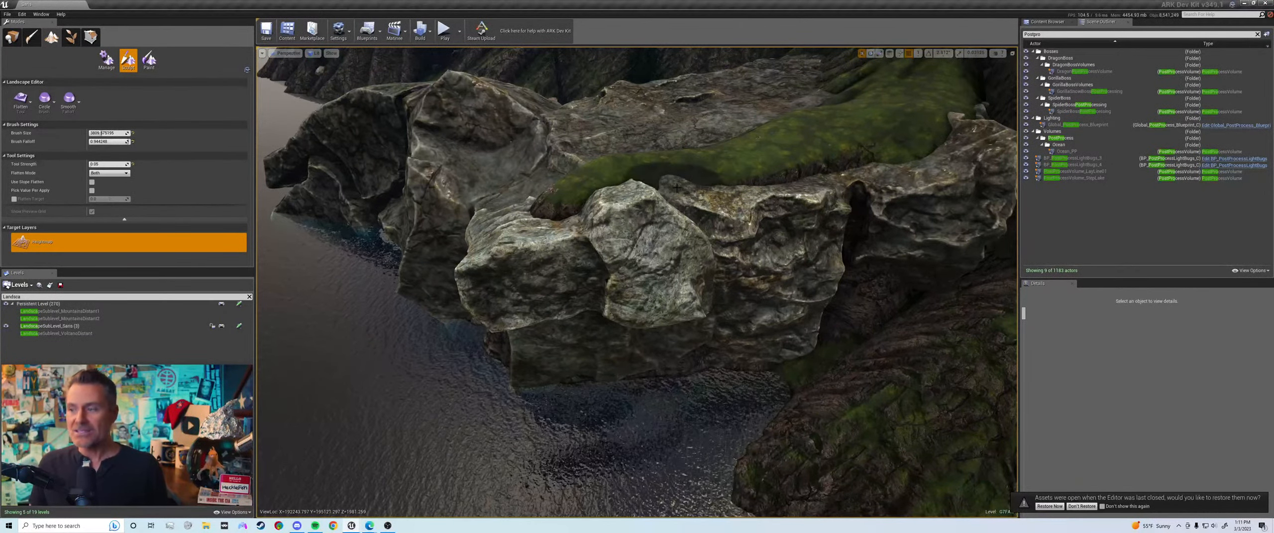
pyautogui.press('a')
pyautogui.moveTo(681, 171); pyautogui.dragTo(685, 118, button='right')
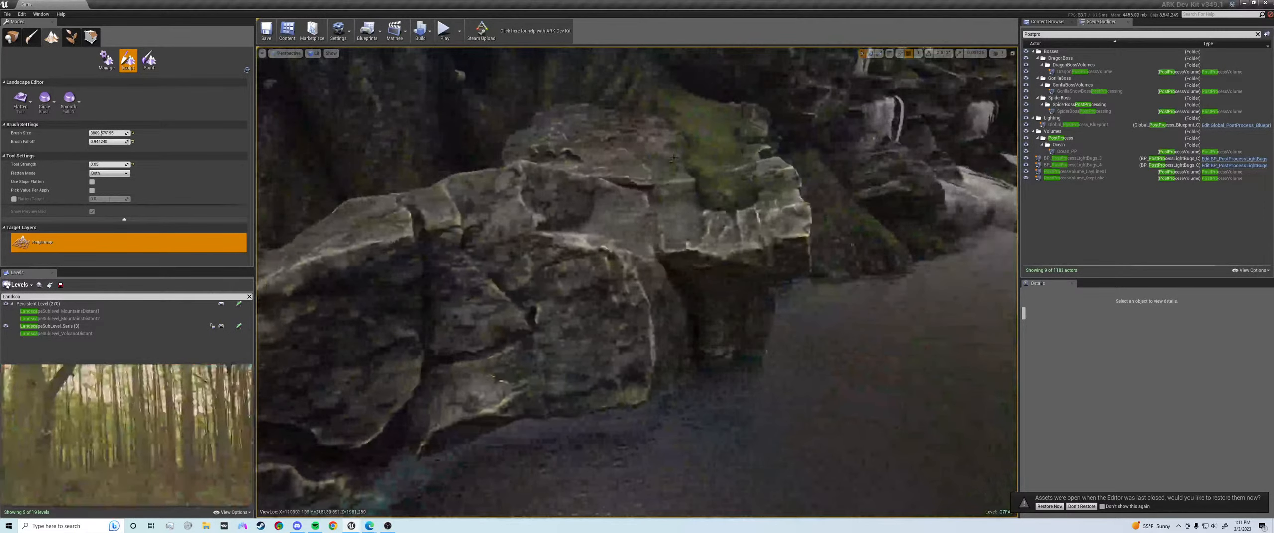
pyautogui.moveTo(685, 110)
pyautogui.mouseDown()
pyautogui.moveTo(665, 148)
pyautogui.moveTo(634, 165)
pyautogui.mouseUp()
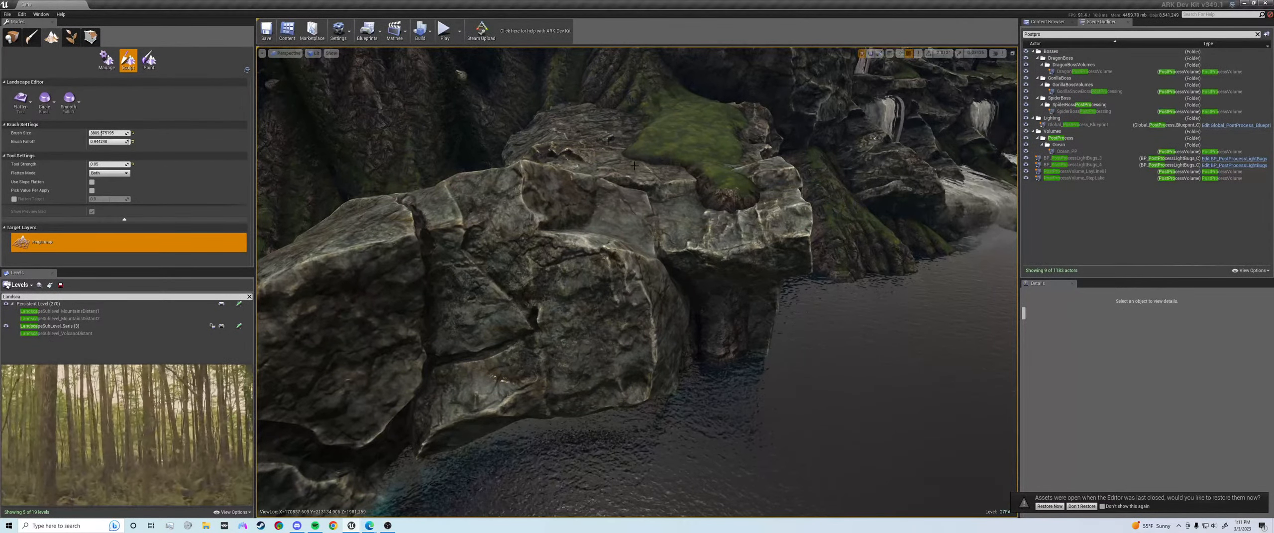
pyautogui.moveTo(700, 200); pyautogui.dragTo(677, 218)
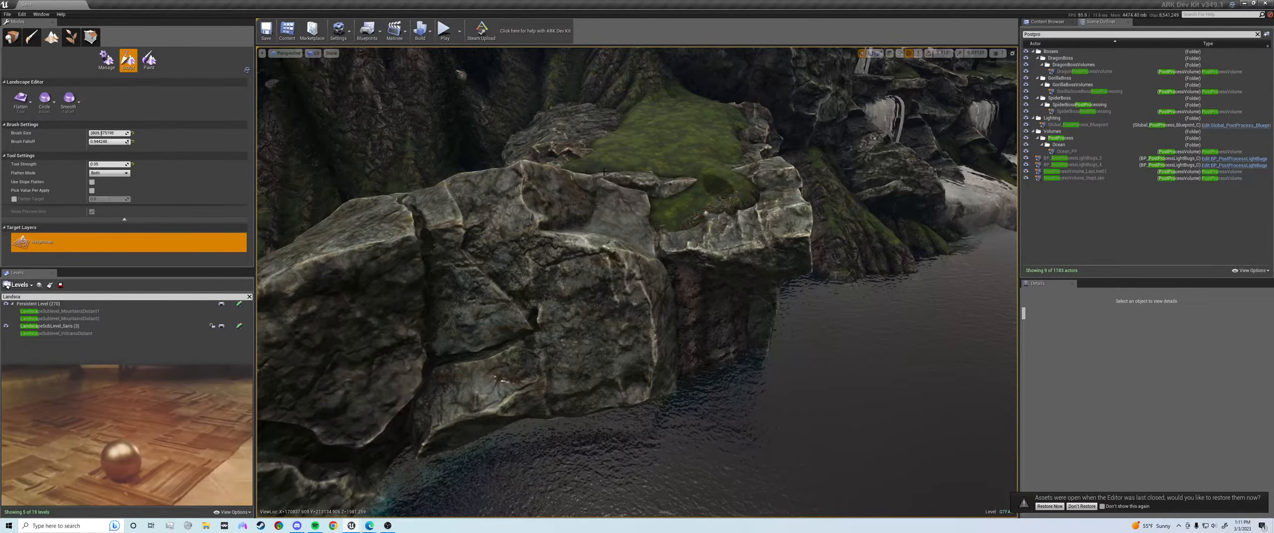
# Step: Resize the Flatten brush and inspect the long rock slab that reaches out into the water
pyautogui.press('s')
pyautogui.moveTo(606, 165)
pyautogui.mouseDown(button='right')
pyautogui.moveTo(651, 179)
pyautogui.moveTo(607, 180)
pyautogui.mouseUp(button='right')
pyautogui.moveTo(107, 133); pyautogui.dragTo(106, 134)
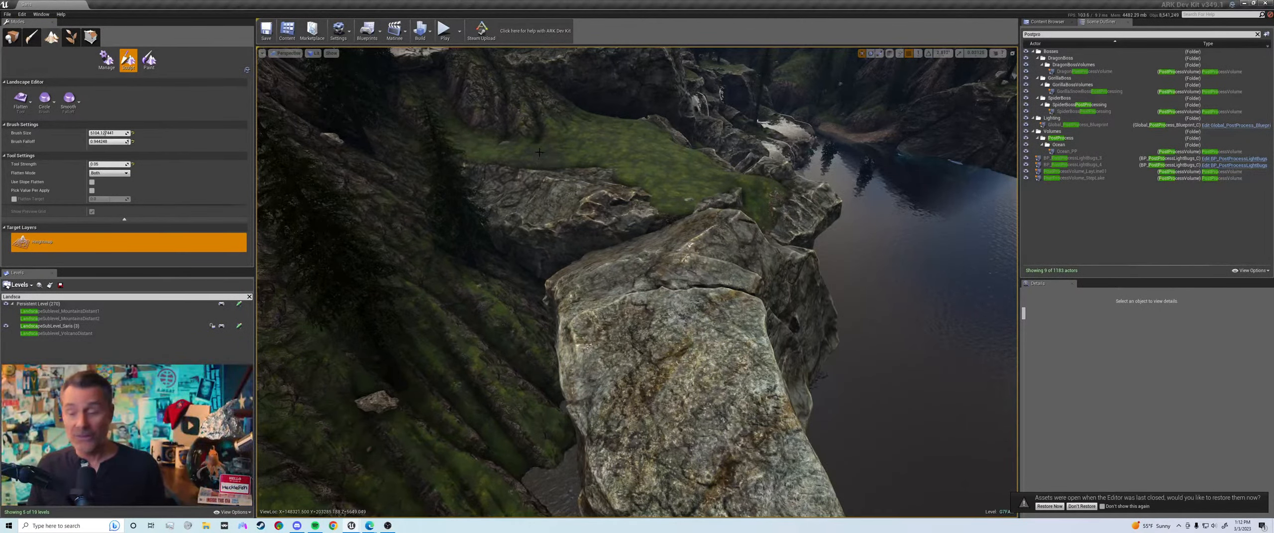
pyautogui.press('d')
pyautogui.moveTo(509, 176); pyautogui.dragTo(432, 179, button='right')
pyautogui.press('a')
pyautogui.press('s')
pyautogui.press('d')
pyautogui.moveTo(628, 264)
pyautogui.mouseDown(button='right')
pyautogui.moveTo(612, 266)
pyautogui.moveTo(628, 264)
pyautogui.mouseUp(button='right')
pyautogui.press('w')
pyautogui.press('a')
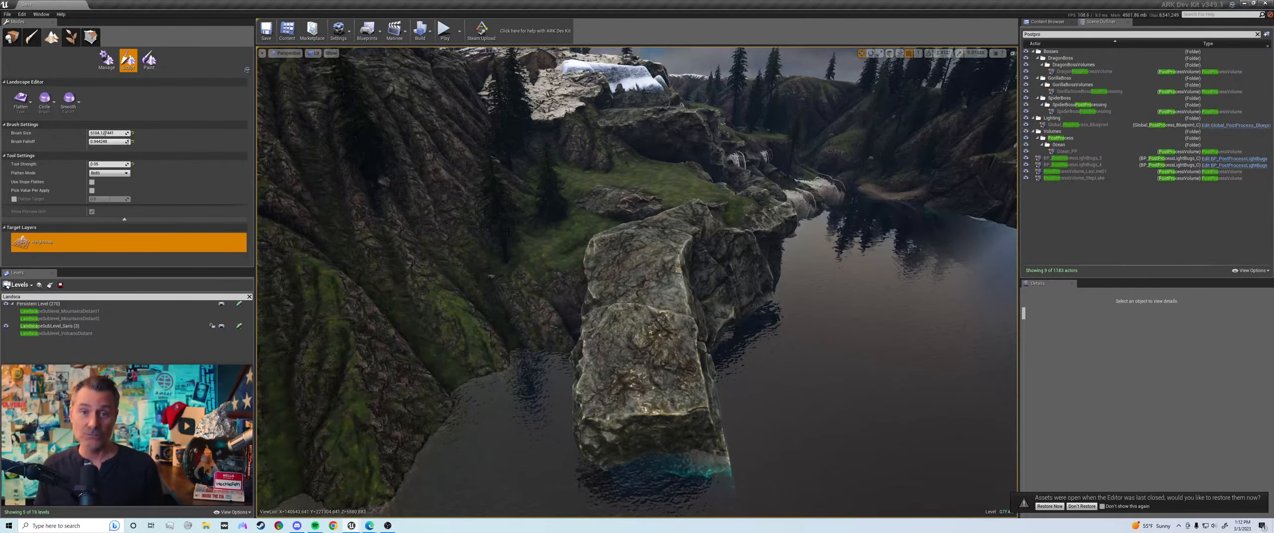
# Step: Undo the last flatten stroke and flatten grassy ground along the long rock's landward side down to the water
pyautogui.press('a')
pyautogui.moveTo(508, 233); pyautogui.dragTo(568, 232, button='right')
pyautogui.hotkey('ctrl', 'z')
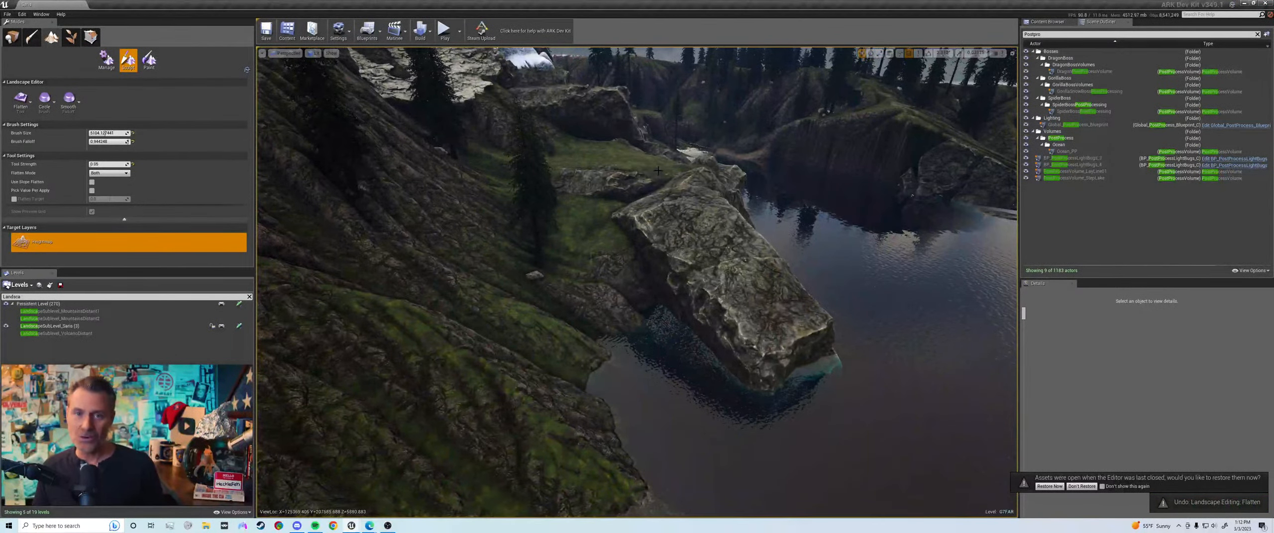
pyautogui.moveTo(657, 171)
pyautogui.mouseDown()
pyautogui.moveTo(592, 231)
pyautogui.moveTo(668, 270)
pyautogui.moveTo(783, 375)
pyautogui.mouseUp()
pyautogui.press('d')
pyautogui.moveTo(783, 376)
pyautogui.mouseDown(button='right')
pyautogui.moveTo(677, 370)
pyautogui.moveTo(676, 211)
pyautogui.mouseUp(button='right')
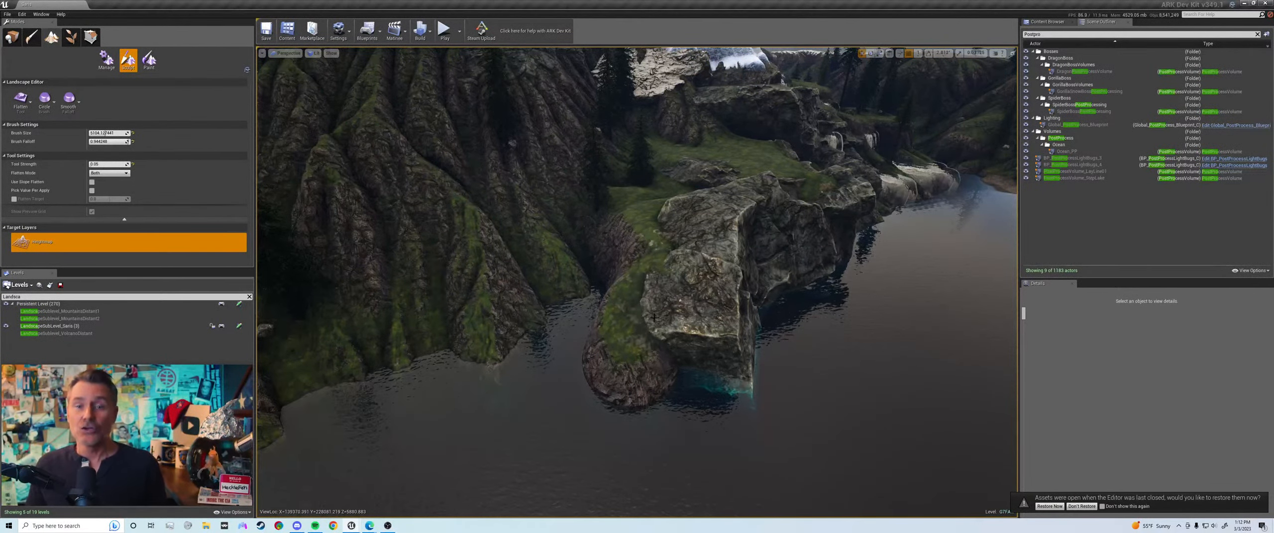
# Step: Switch to the YouTube video in the Edge browser and open The Why Files channel page
pyautogui.moveTo(655, 303); pyautogui.dragTo(590, 248, button='right')
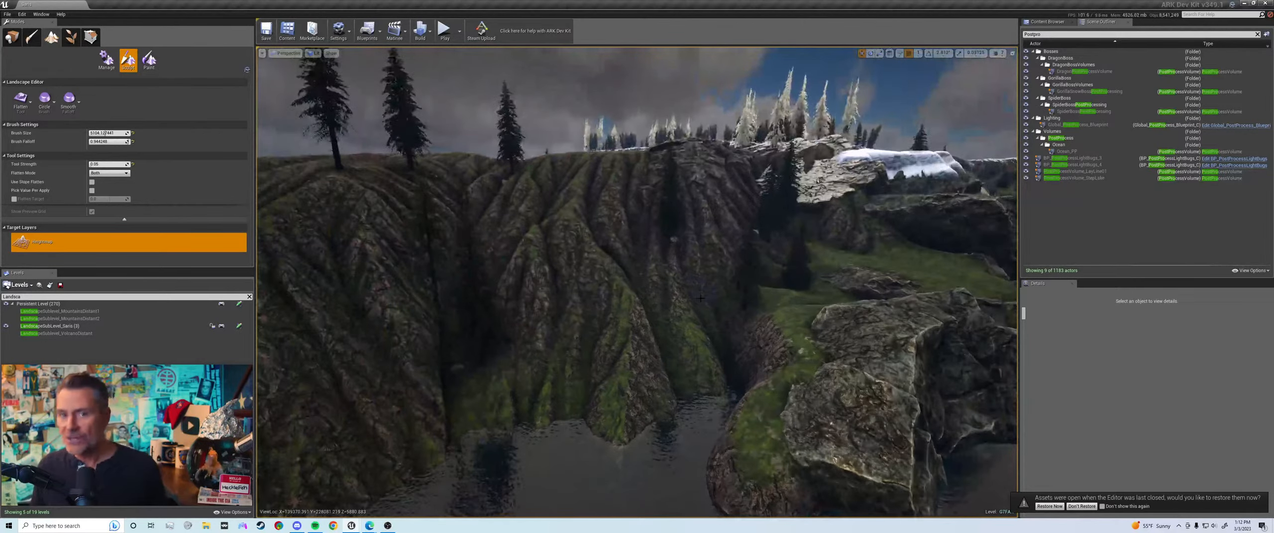
pyautogui.click(339, 496)
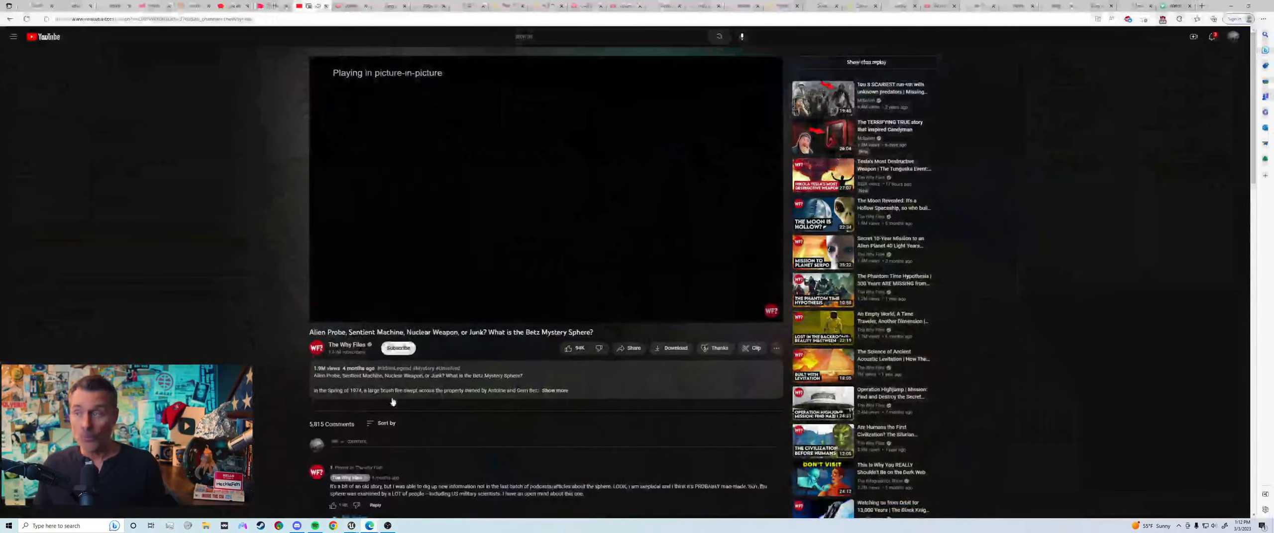
pyautogui.click(344, 345)
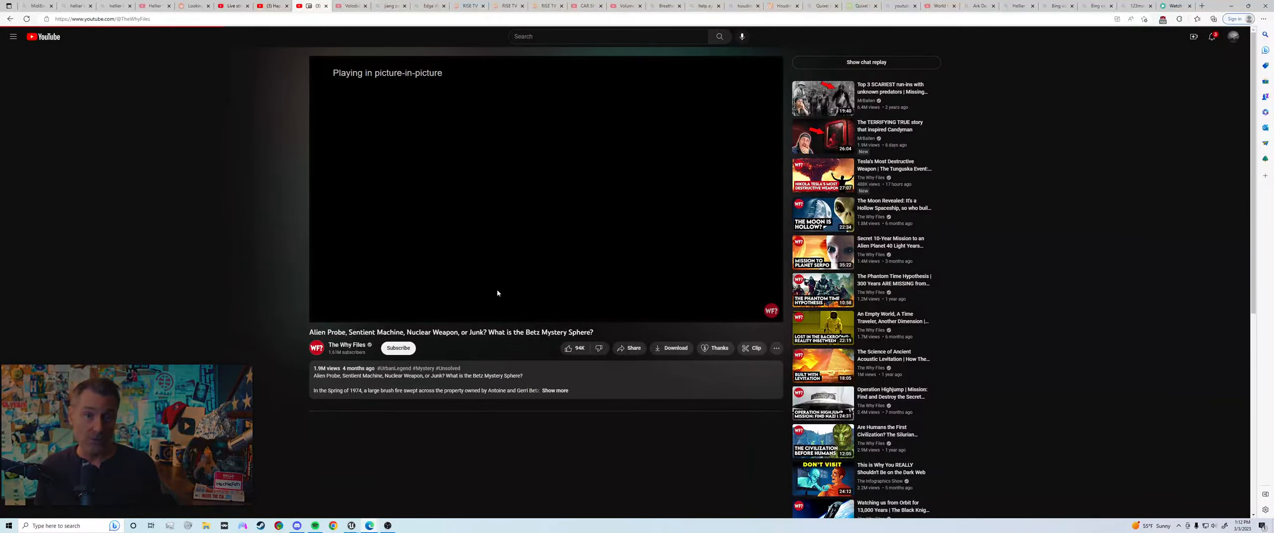
# Step: Look through The Why Files channel page and one of its linked channels, and open the channel's list of videos
pyautogui.scroll(-8, 576, 242)
pyautogui.scroll(2, 555, 244)
pyautogui.scroll(-2, 553, 243)
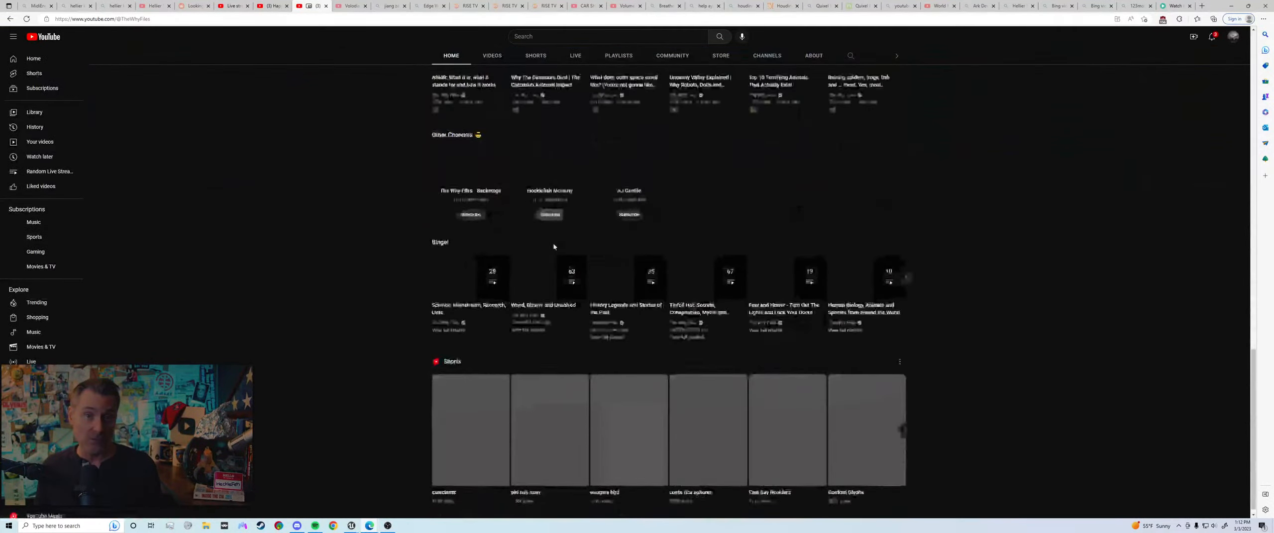
pyautogui.scroll(19, 554, 243)
pyautogui.scroll(-15, 530, 229)
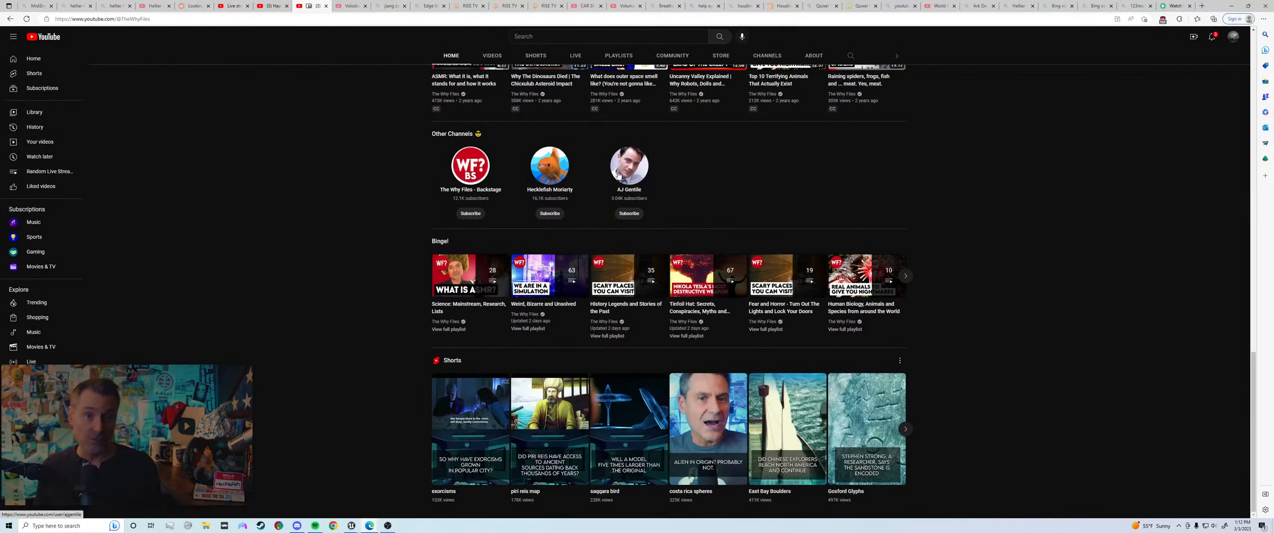
pyautogui.click(618, 174)
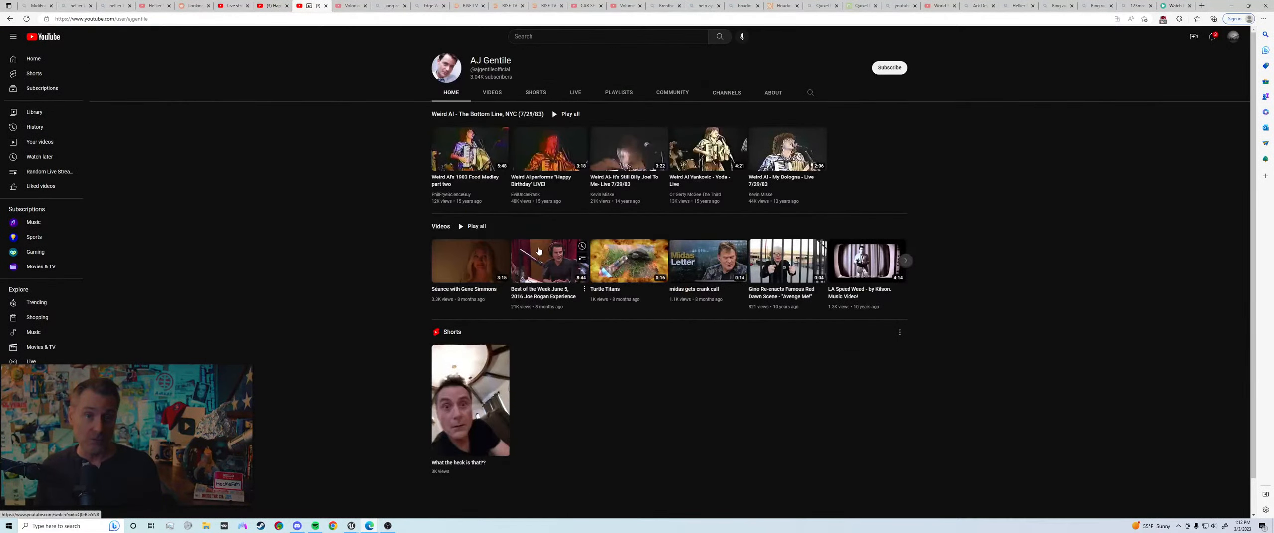
pyautogui.click(9, 19)
pyautogui.click(492, 280)
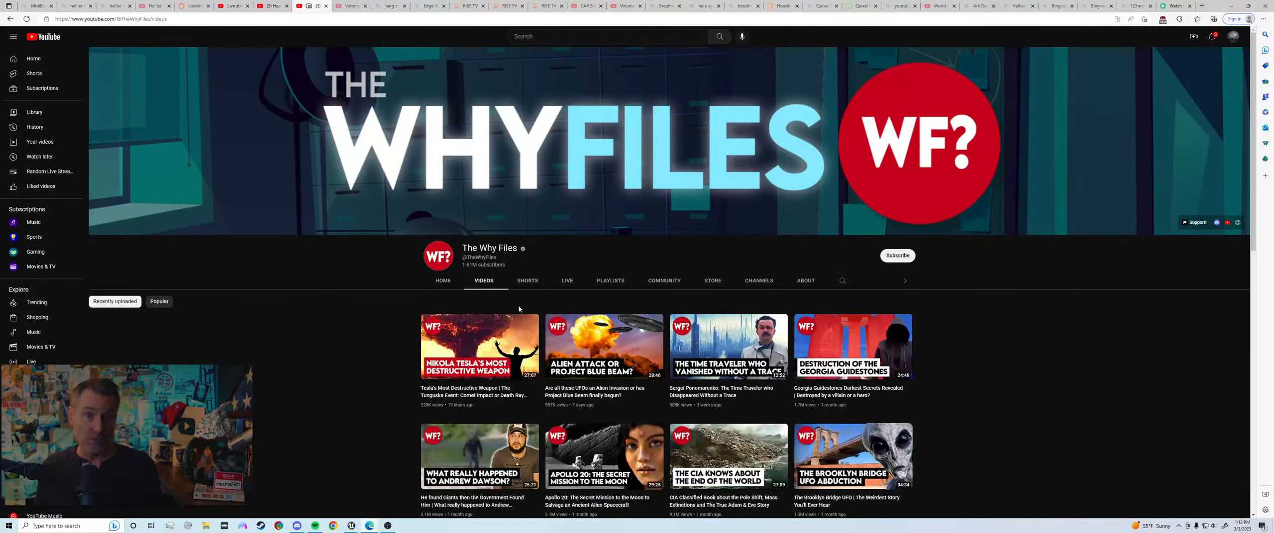
# Step: Browse the channel's videos, play "Who are The Dark Watchers? Don't stare too long." and return to the ARK Dev Kit
pyautogui.scroll(-20, 525, 309)
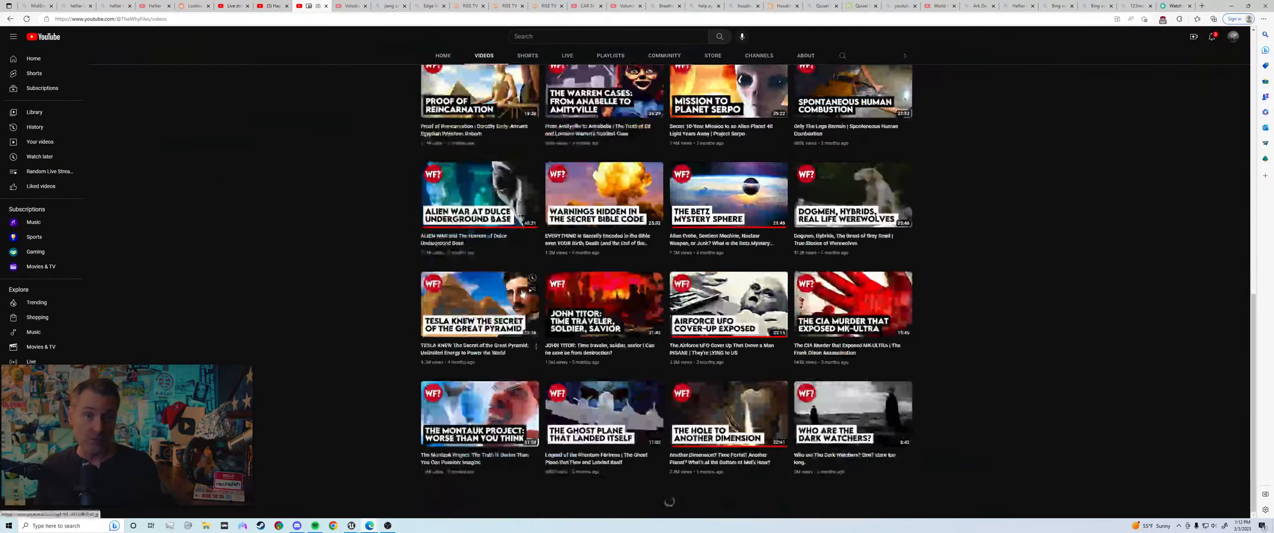
pyautogui.scroll(10, 522, 294)
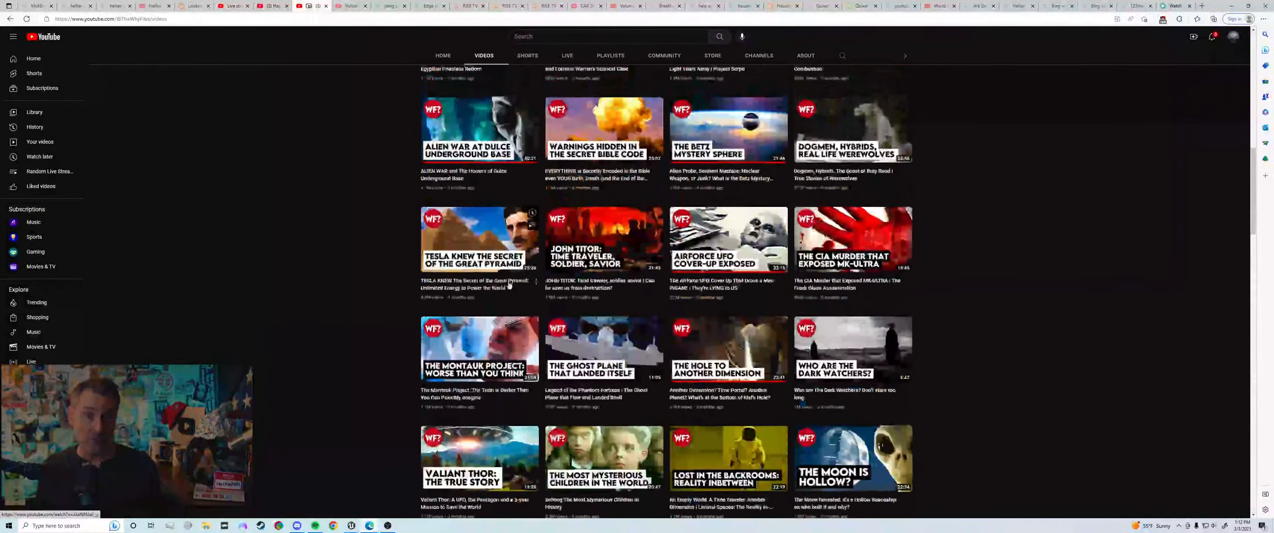
pyautogui.moveTo(463, 243)
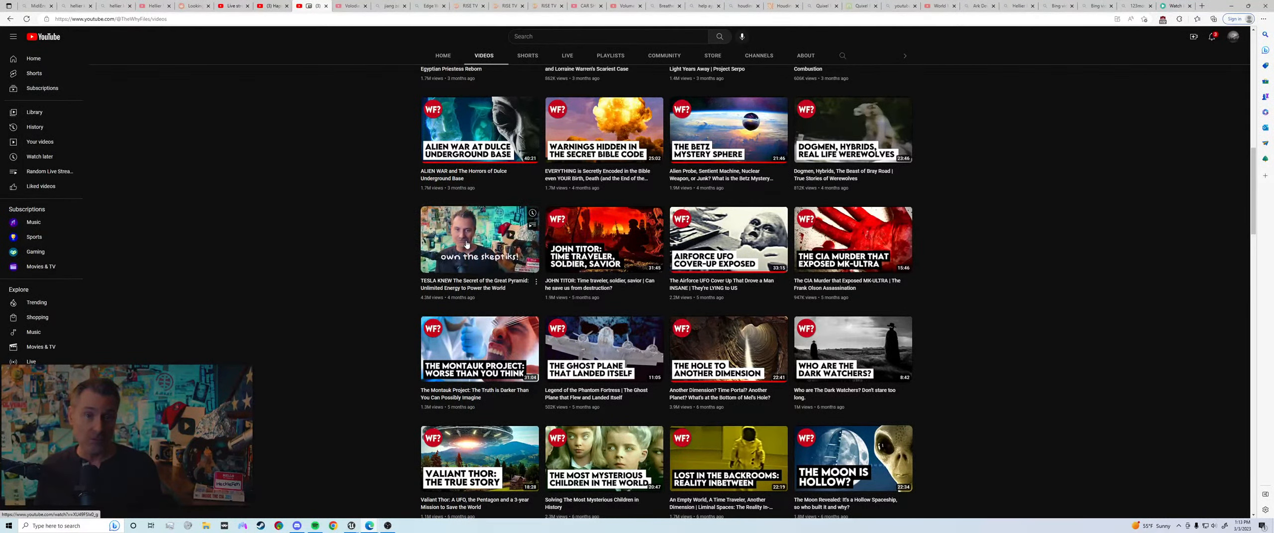
pyautogui.scroll(-10, 466, 244)
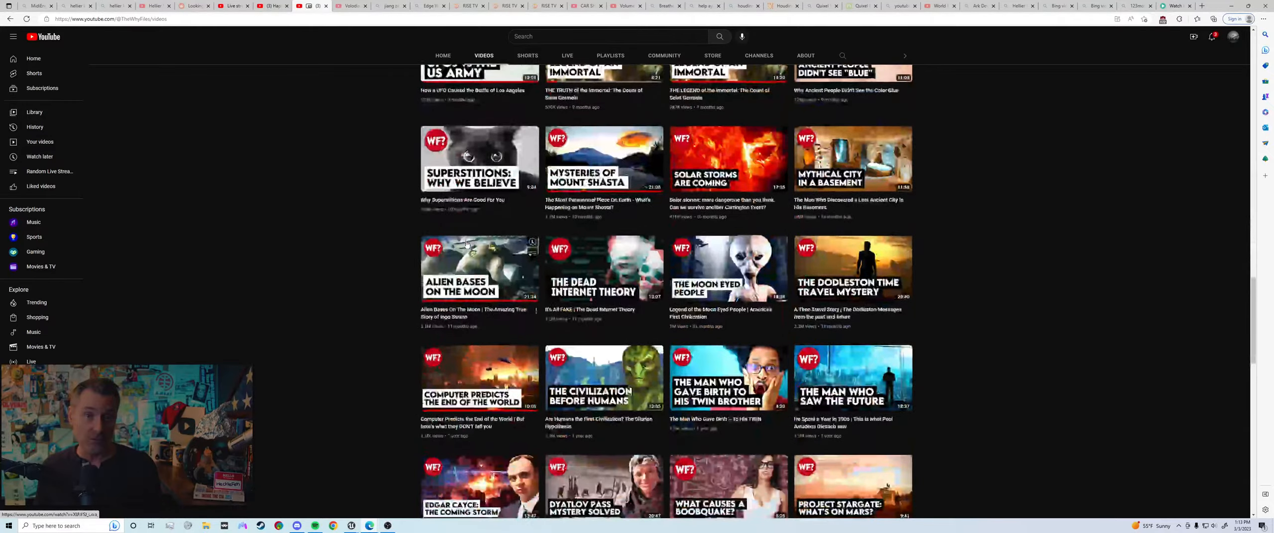
pyautogui.scroll(6, 963, 260)
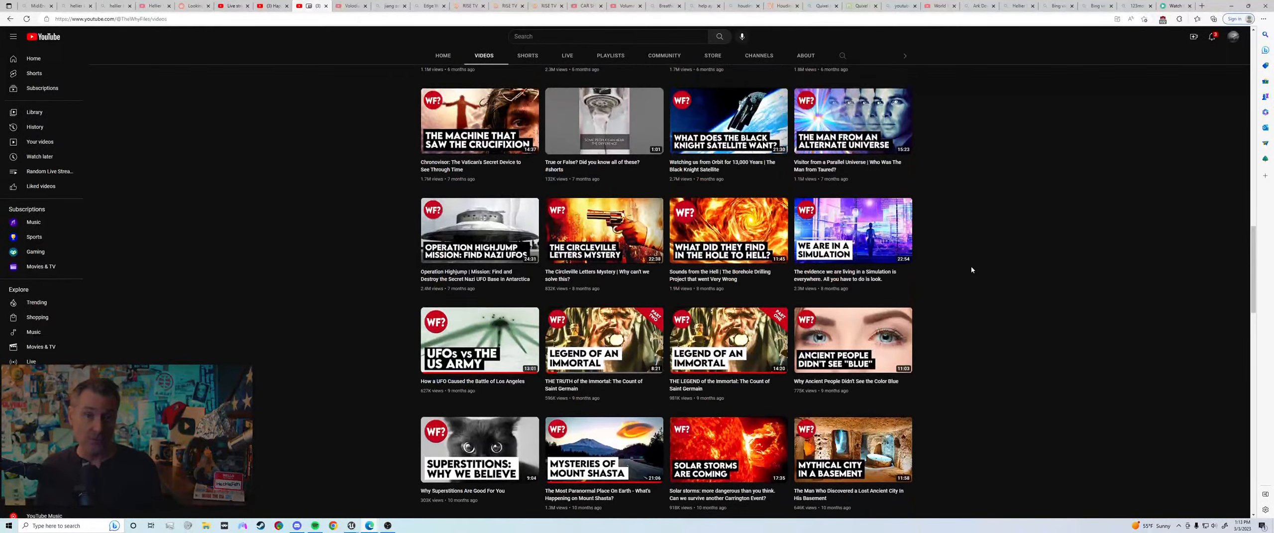
pyautogui.scroll(9, 972, 271)
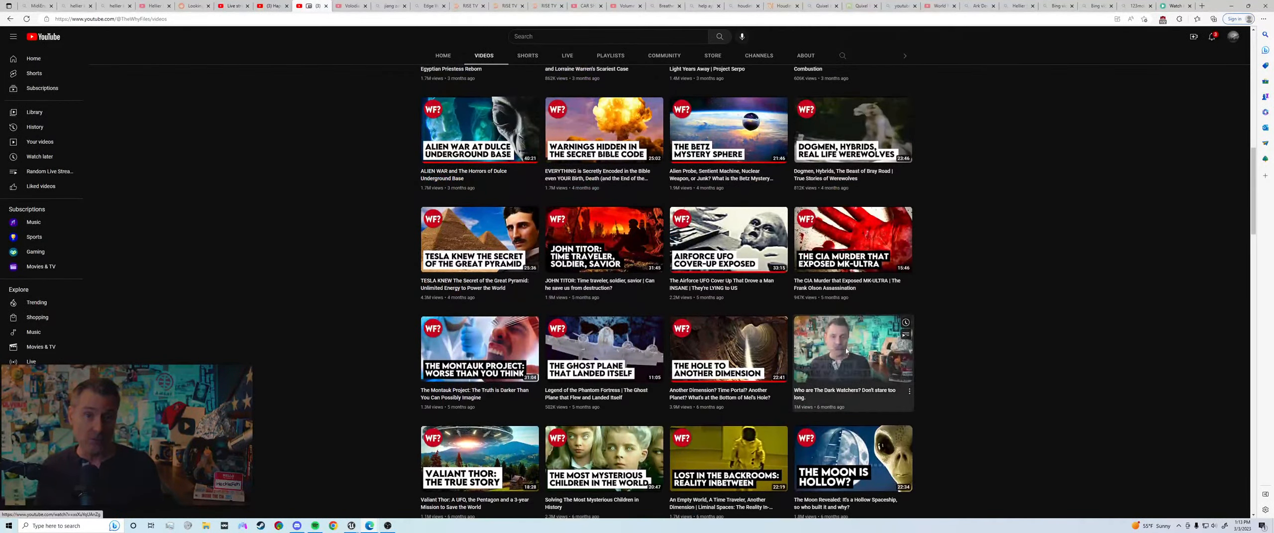
pyautogui.click(846, 352)
pyautogui.click(1237, 3)
# Step: Undo the last flatten stroke on the ground beside the long waterside rock slab
pyautogui.moveTo(786, 199); pyautogui.dragTo(860, 206, button='right')
pyautogui.moveTo(597, 298); pyautogui.dragTo(671, 305, button='right')
pyautogui.press('w')
pyautogui.press('w')
pyautogui.moveTo(619, 206); pyautogui.dragTo(670, 199, button='right')
pyautogui.press('s')
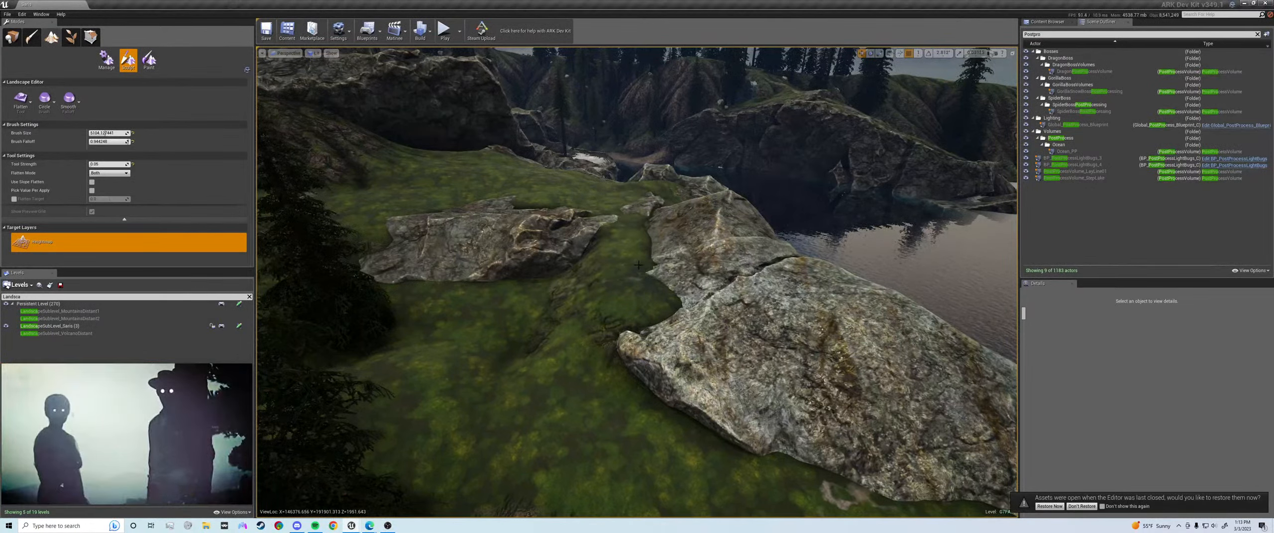
pyautogui.hotkey('ctrl', 'z')
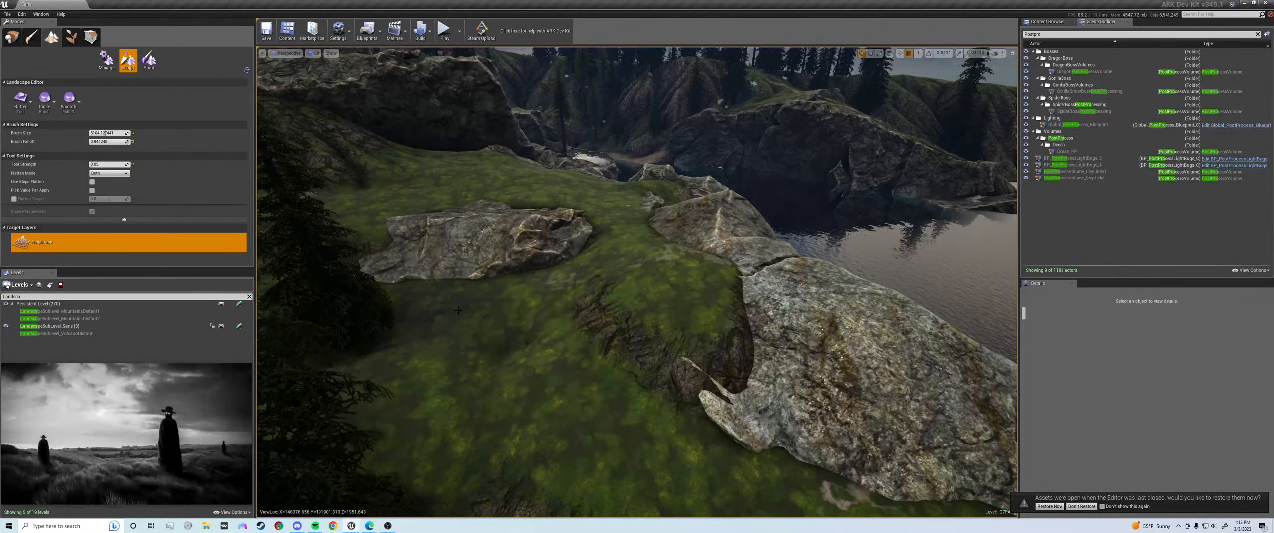
# Step: Flatten grassy ground along the landward side of the slab toward the water, undoing the first stroke and redoing it
pyautogui.moveTo(602, 220)
pyautogui.mouseDown(button='right')
pyautogui.moveTo(662, 244)
pyautogui.moveTo(602, 220)
pyautogui.mouseUp(button='right')
pyautogui.press('d')
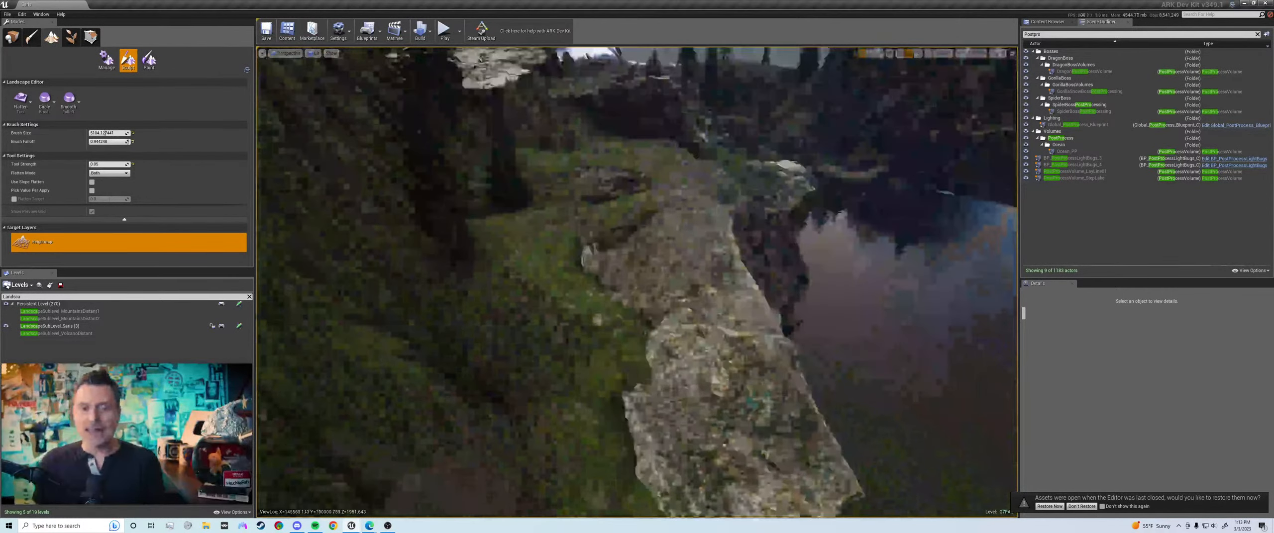
pyautogui.moveTo(637, 242); pyautogui.dragTo(650, 439)
pyautogui.hotkey('ctrl', 'z')
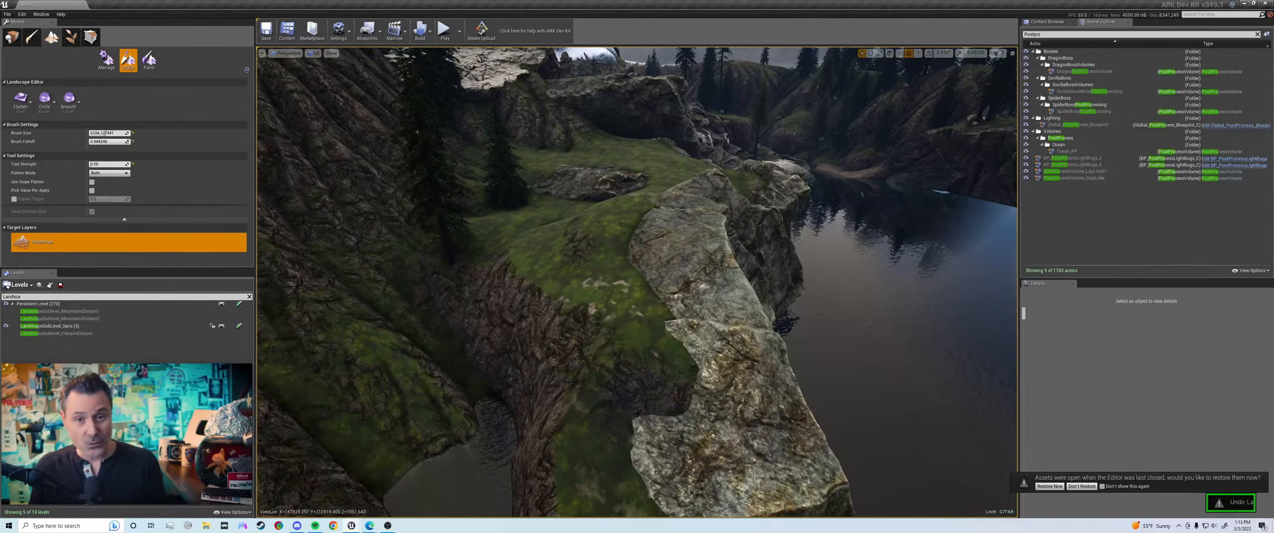
pyautogui.moveTo(689, 328)
pyautogui.mouseDown()
pyautogui.moveTo(657, 393)
pyautogui.moveTo(584, 459)
pyautogui.mouseUp()
# Step: Select the BP_CustomClutter actor near the slab and regenerate its procedural foliage
pyautogui.press('d')
pyautogui.moveTo(631, 342); pyautogui.dragTo(572, 338, button='right')
pyautogui.hotkey('shift', '1')
pyautogui.click(575, 214)
pyautogui.click(1080, 409)
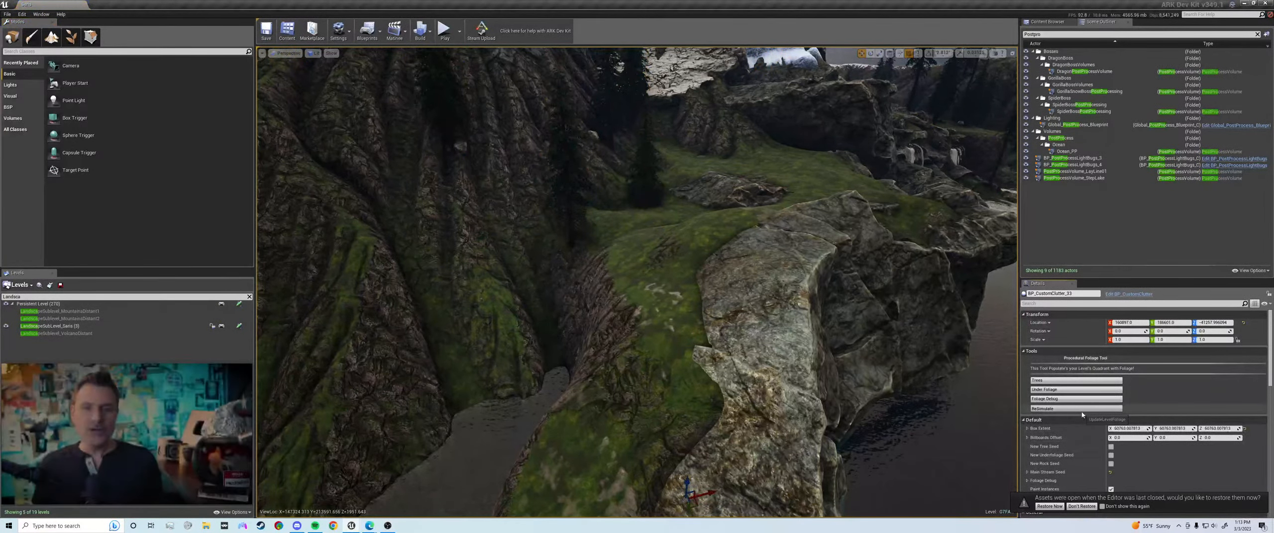
# Step: View the promontory from over the water and select the huge snow rock at its outer end
pyautogui.press('a')
pyautogui.moveTo(632, 298); pyautogui.dragTo(667, 303, button='right')
pyautogui.press('a')
pyautogui.press('d')
pyautogui.click(607, 268)
pyautogui.press('a')
pyautogui.press('d')
pyautogui.press('s')
pyautogui.click(652, 215)
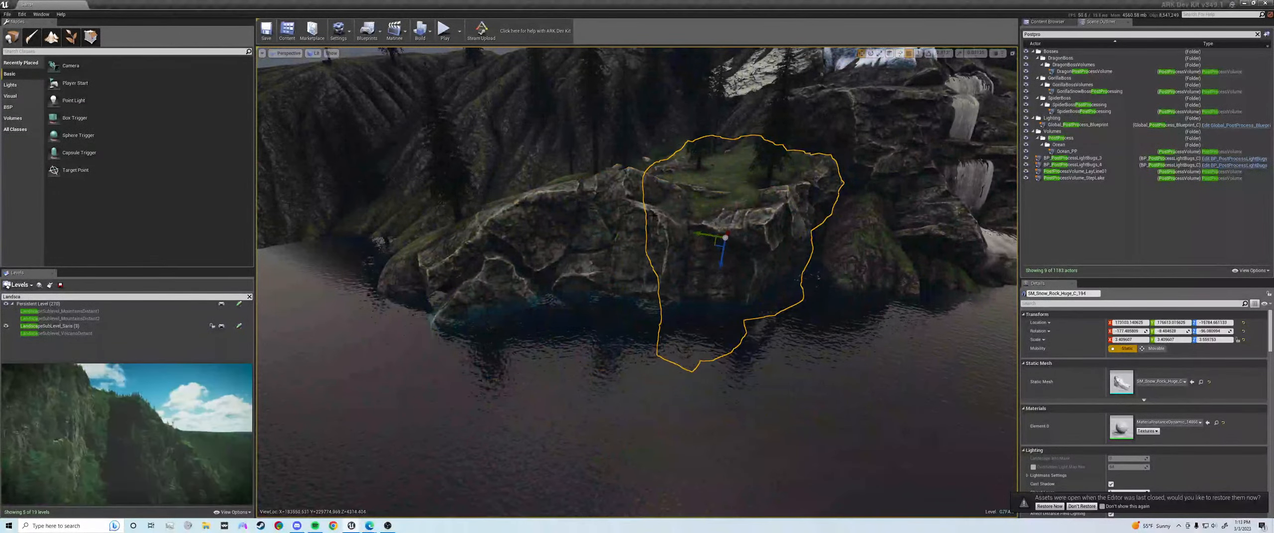
pyautogui.click(609, 221)
pyautogui.press('a')
pyautogui.moveTo(610, 221); pyautogui.dragTo(661, 249, button='right')
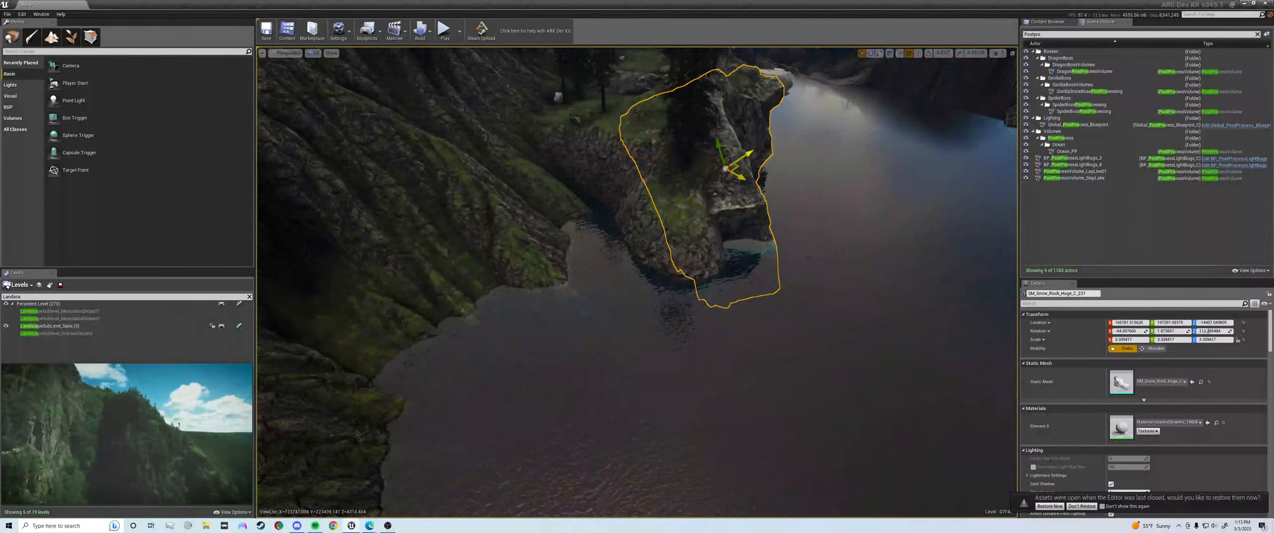
# Step: Duplicate the huge snow rock, move the copy across the inlet beside the promontory, and rotate it along the bank
pyautogui.moveTo(737, 170); pyautogui.dragTo(588, 277)
pyautogui.press('e')
pyautogui.moveTo(621, 317); pyautogui.dragTo(507, 346)
pyautogui.press('d')
pyautogui.moveTo(508, 347); pyautogui.dragTo(471, 318, button='right')
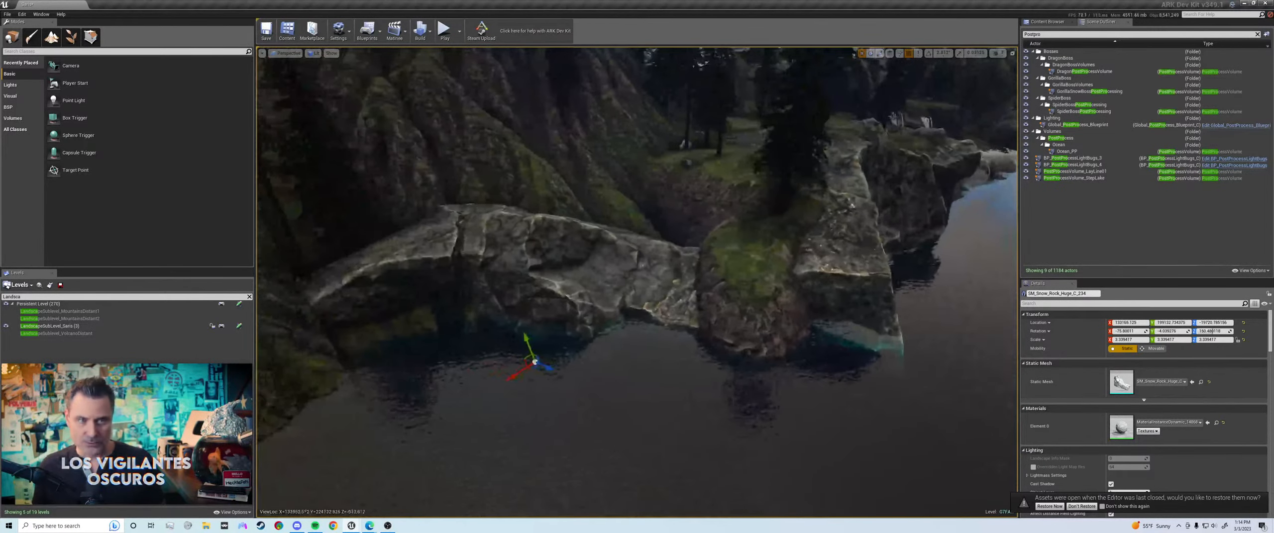
# Step: Enlarge the duplicated rock uniformly, undoing the scaling attempts that do not fit the bank
pyautogui.press('r')
pyautogui.moveTo(537, 341); pyautogui.dragTo(533, 327)
pyautogui.hotkey('ctrl', 'z')
pyautogui.moveTo(521, 376); pyautogui.dragTo(547, 382)
pyautogui.hotkey('ctrl', 'z')
pyautogui.hotkey('ctrl', 'y')
pyautogui.hotkey('ctrl', 'z')
pyautogui.click(563, 344)
pyautogui.click(581, 286)
# Step: Rotate the enlarged rock copy slightly and shift it against the bank beside the promontory
pyautogui.press('e')
pyautogui.hotkey('ctrl', 'z')
pyautogui.moveTo(551, 347); pyautogui.dragTo(559, 365)
pyautogui.moveTo(564, 377); pyautogui.dragTo(565, 377)
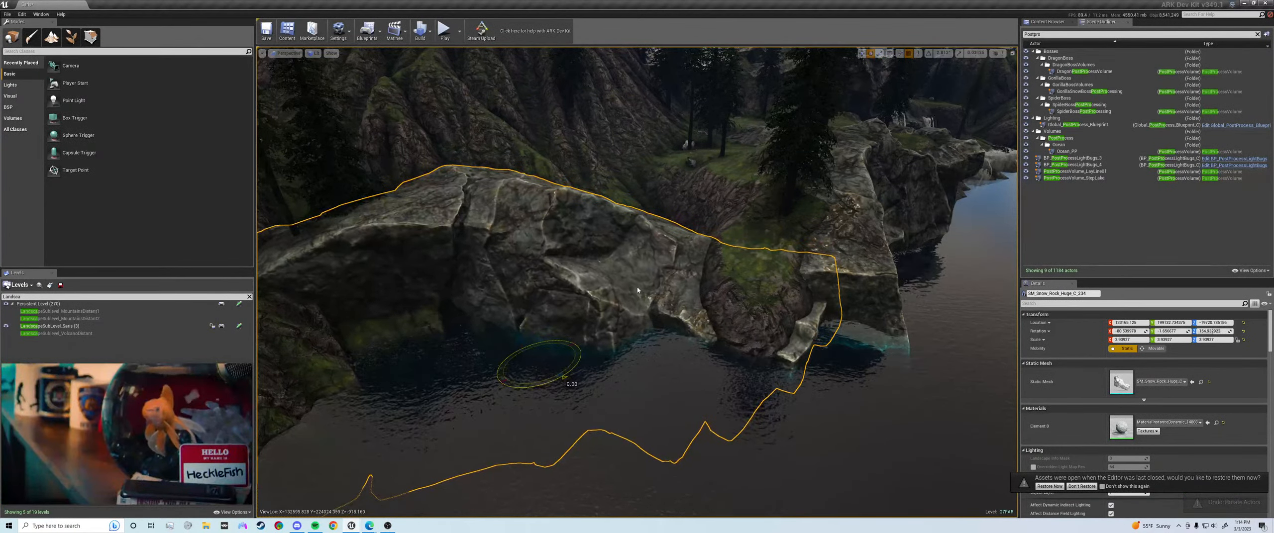
pyautogui.hotkey('ctrl', 'z')
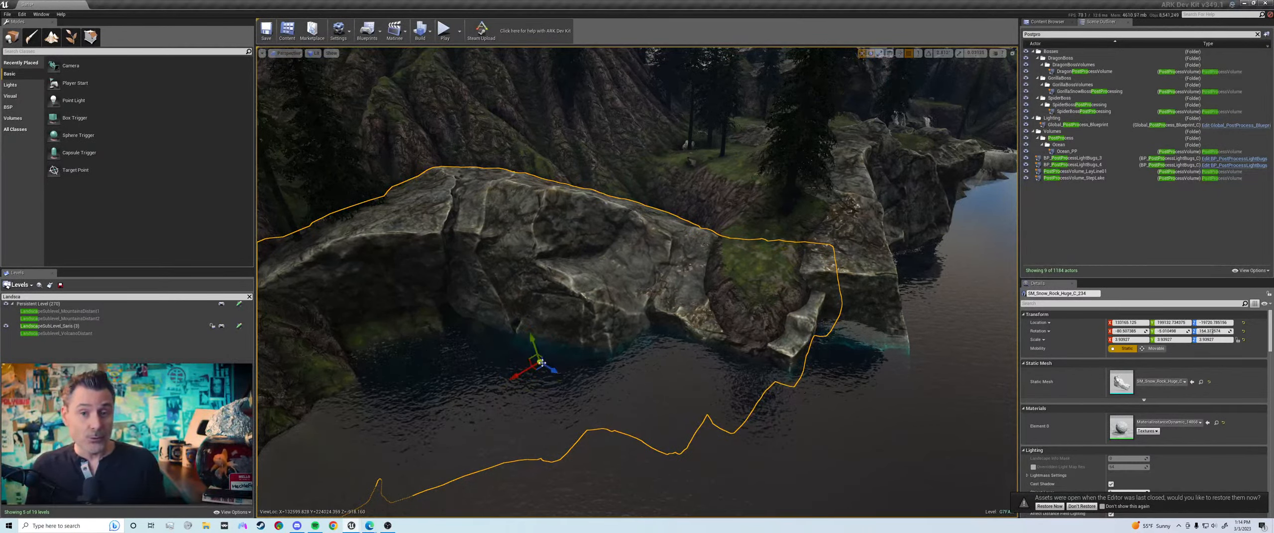
pyautogui.moveTo(539, 363); pyautogui.dragTo(494, 384)
pyautogui.moveTo(544, 351)
pyautogui.mouseDown(button='right')
pyautogui.moveTo(565, 359)
pyautogui.moveTo(641, 338)
pyautogui.moveTo(542, 340)
pyautogui.mouseUp(button='right')
# Step: Flatten grassy ground from the promontory out to the duplicated rock and the water, undoing the unwanted stroke
pyautogui.hotkey('shift', '2')
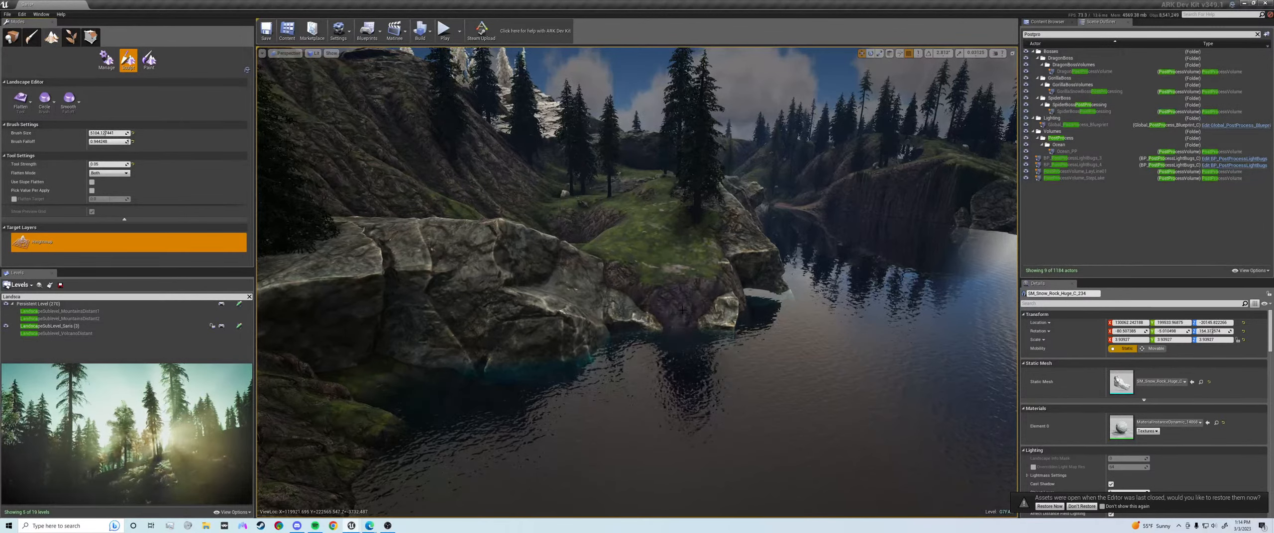
pyautogui.moveTo(604, 255); pyautogui.dragTo(536, 282)
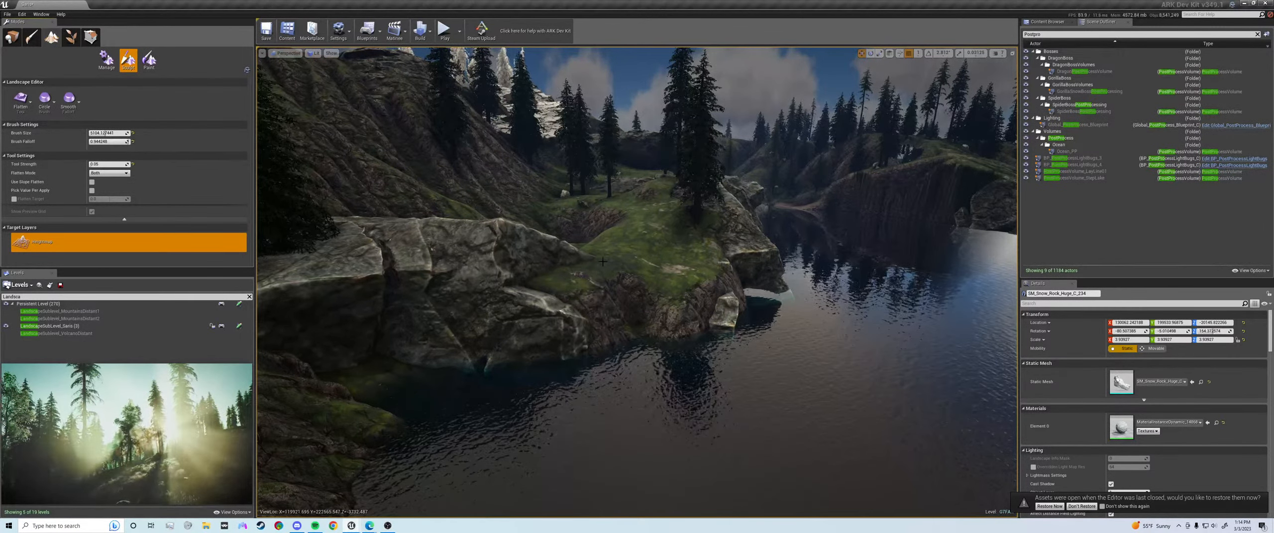
pyautogui.moveTo(602, 262)
pyautogui.mouseDown()
pyautogui.moveTo(527, 280)
pyautogui.moveTo(599, 297)
pyautogui.mouseUp()
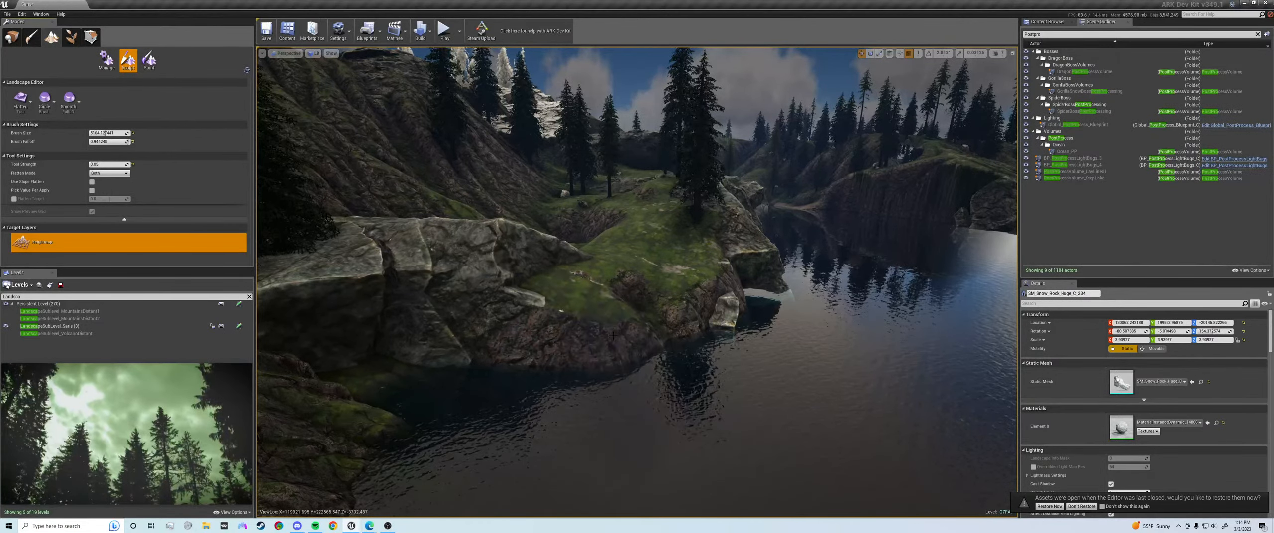
pyautogui.hotkey('ctrl', 'z')
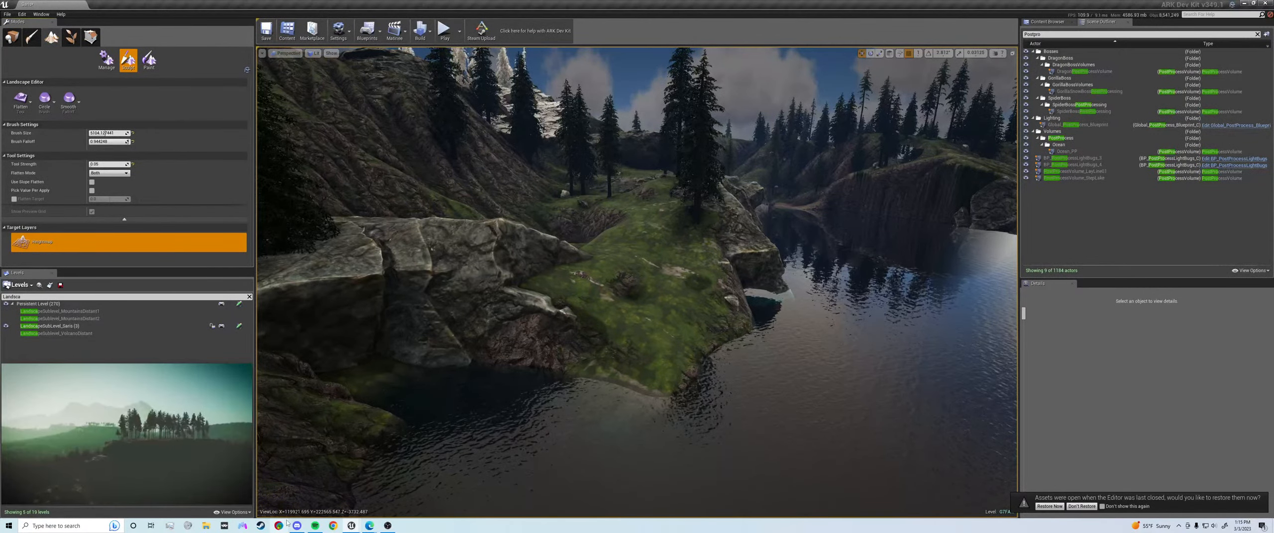
pyautogui.moveTo(297, 526)
# Step: Select the duplicated rock spanning the inlet and rotate it so that it leans into the newly flattened ground
pyautogui.press('s')
pyautogui.moveTo(555, 315); pyautogui.dragTo(453, 278, button='right')
pyautogui.press('w')
pyautogui.hotkey('shift', '1')
pyautogui.click(555, 314)
pyautogui.moveTo(555, 315); pyautogui.dragTo(502, 352, button='right')
pyautogui.press('e')
pyautogui.moveTo(613, 417); pyautogui.dragTo(623, 429)
pyautogui.moveTo(599, 463); pyautogui.dragTo(621, 467)
pyautogui.moveTo(622, 467); pyautogui.dragTo(652, 480, button='right')
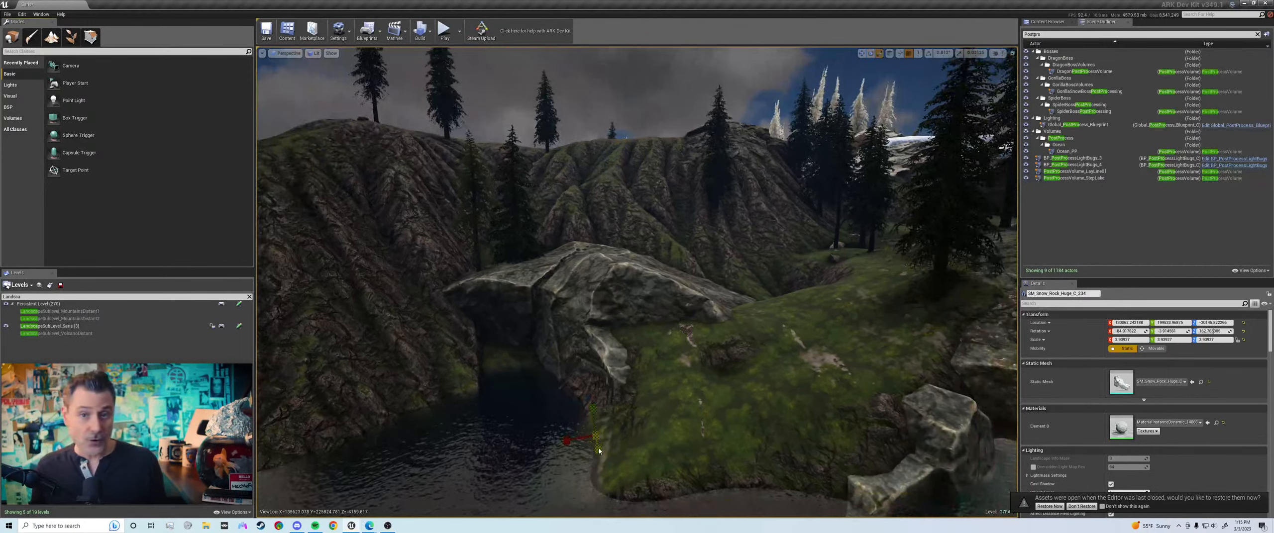
# Step: Reduce the duplicated rock's Z scale, then fine-tune its rotation and position over the inlet
pyautogui.moveTo(599, 450); pyautogui.dragTo(599, 472)
pyautogui.moveTo(593, 403)
pyautogui.mouseDown()
pyautogui.moveTo(590, 378)
pyautogui.moveTo(592, 399)
pyautogui.moveTo(559, 391)
pyautogui.moveTo(590, 382)
pyautogui.moveTo(593, 393)
pyautogui.mouseUp()
pyautogui.hotkey('ctrl', 'z')
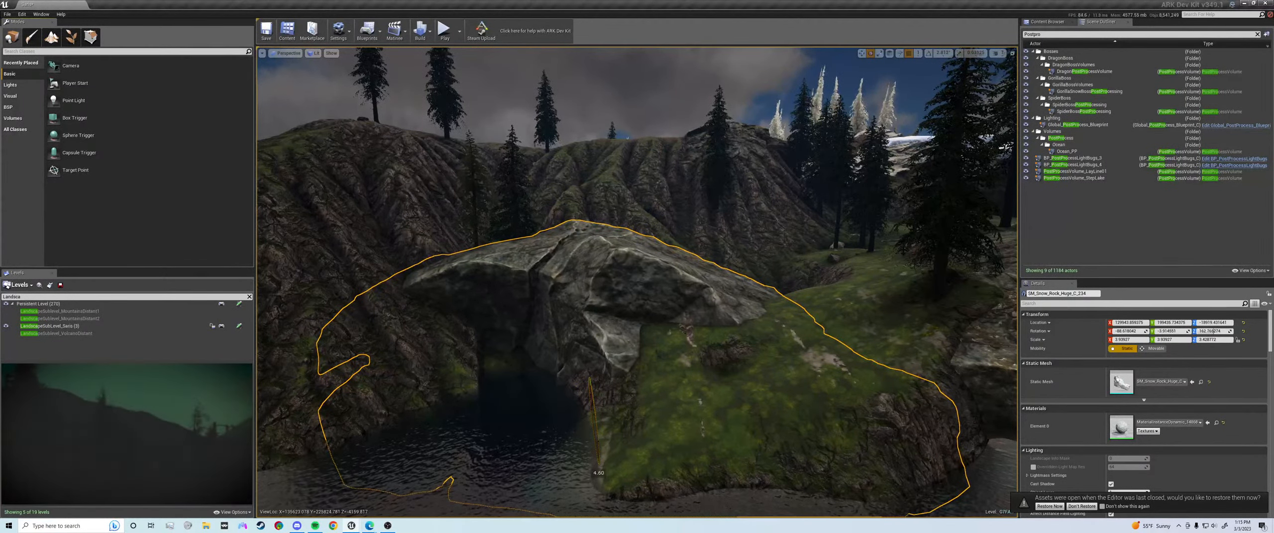
pyautogui.moveTo(568, 440); pyautogui.dragTo(564, 438)
pyautogui.moveTo(593, 386); pyautogui.dragTo(594, 392)
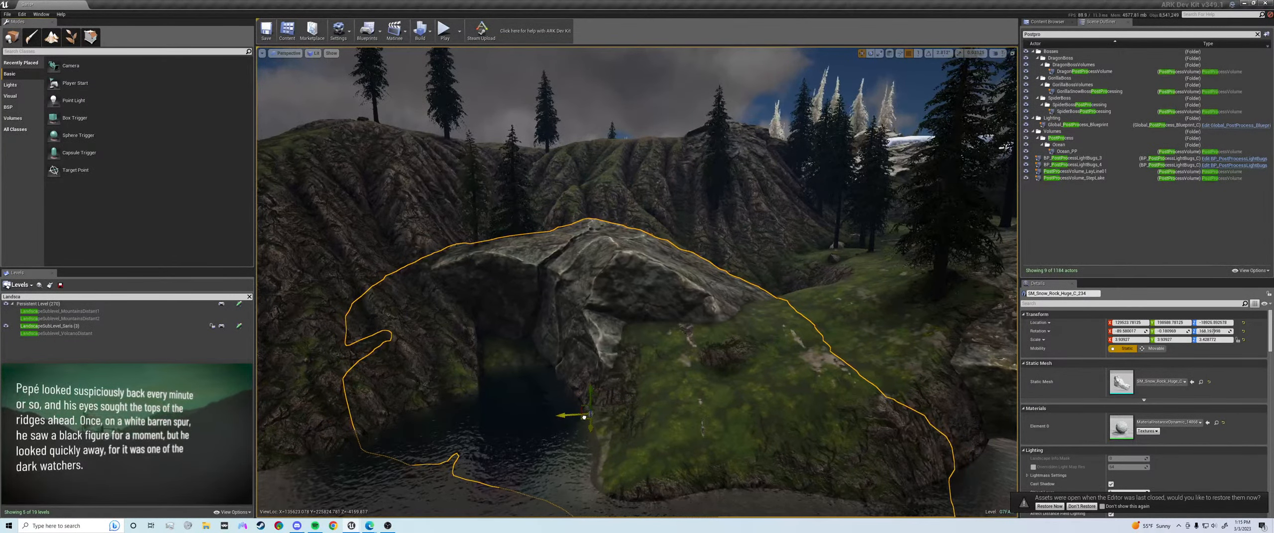
pyautogui.press('w')
pyautogui.moveTo(637, 282)
pyautogui.mouseDown(button='right')
pyautogui.moveTo(682, 276)
pyautogui.moveTo(597, 264)
pyautogui.moveTo(592, 214)
pyautogui.moveTo(613, 319)
pyautogui.moveTo(711, 309)
pyautogui.moveTo(687, 269)
pyautogui.mouseUp(button='right')
# Step: Flatten the rough hollow in the grassy slope behind the duplicated rock, undoing the strokes that do not fit
pyautogui.hotkey('shift', '3')
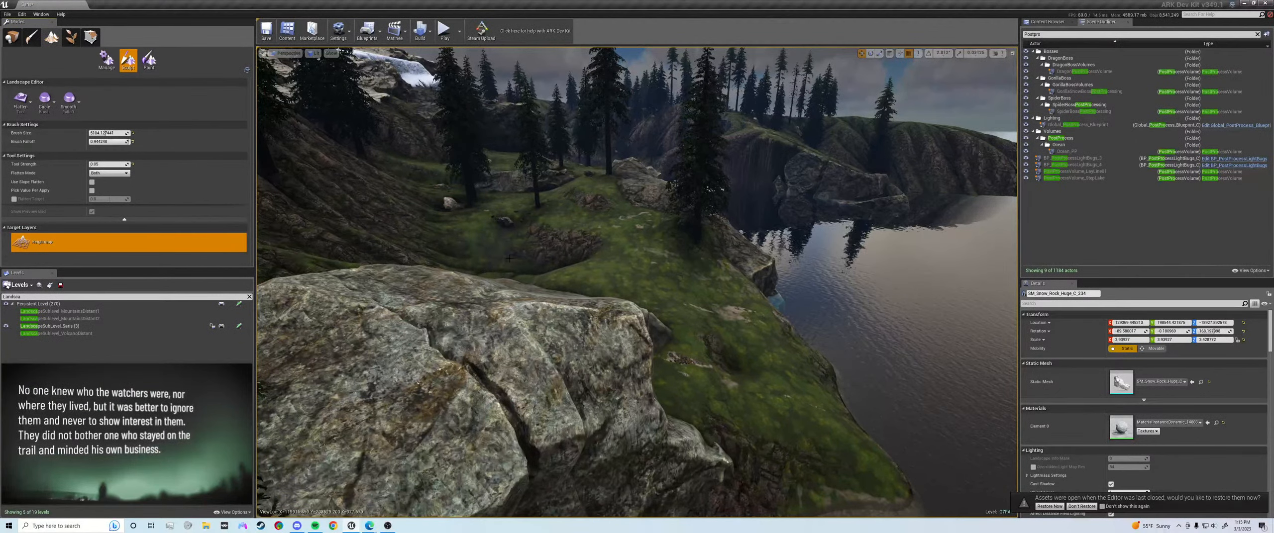
pyautogui.moveTo(576, 270); pyautogui.dragTo(653, 260, button='right')
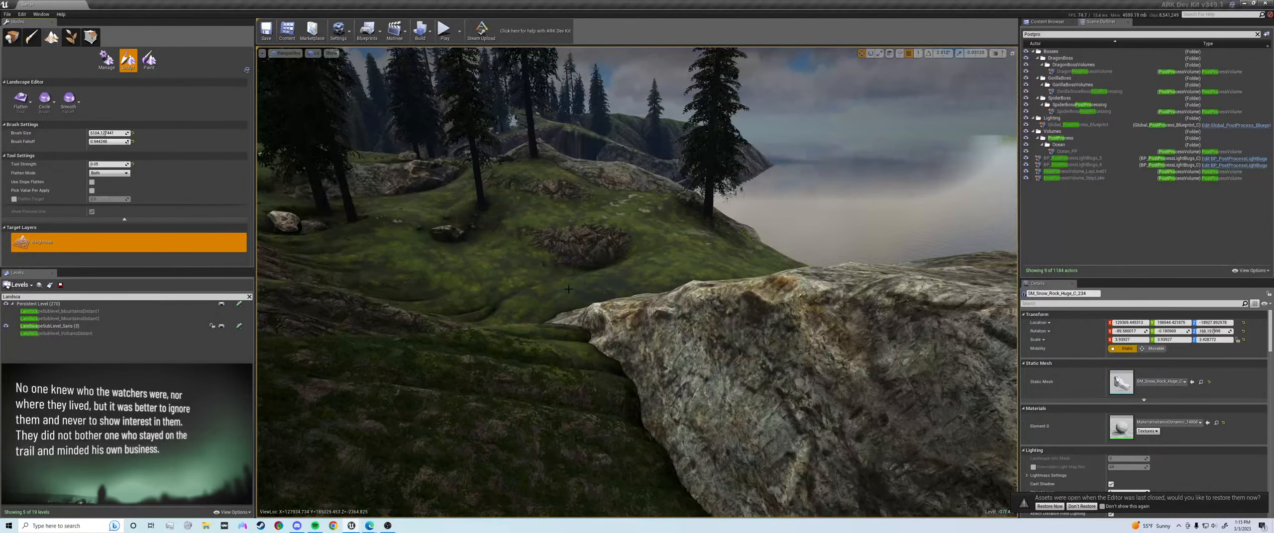
pyautogui.hotkey('ctrl', 'z')
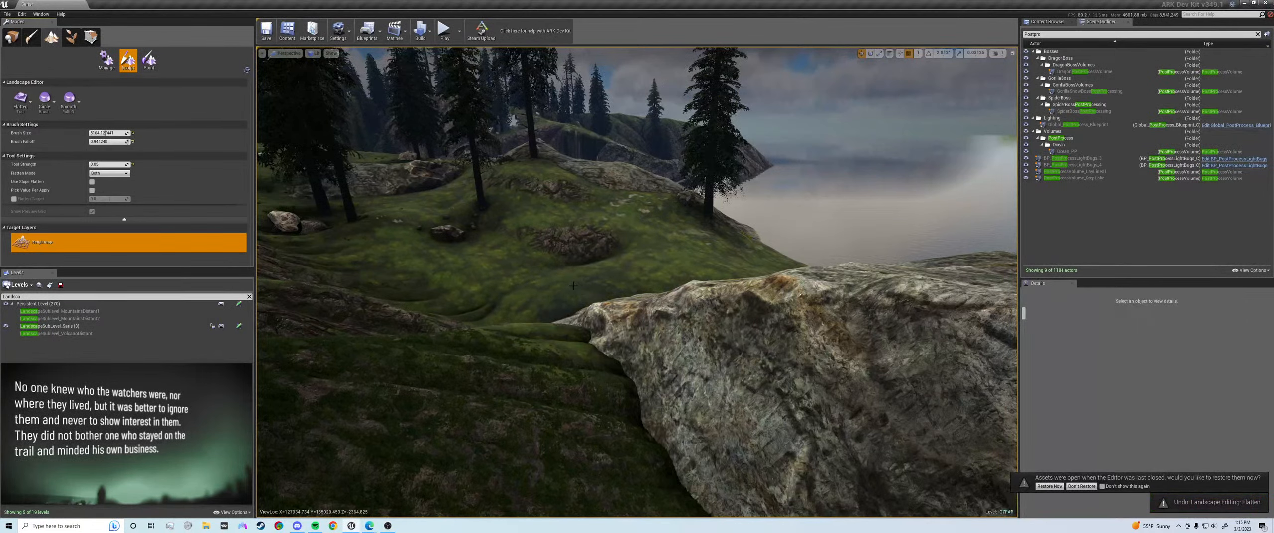
pyautogui.hotkey('ctrl', 'z')
pyautogui.hotkey('ctrl', 'z')
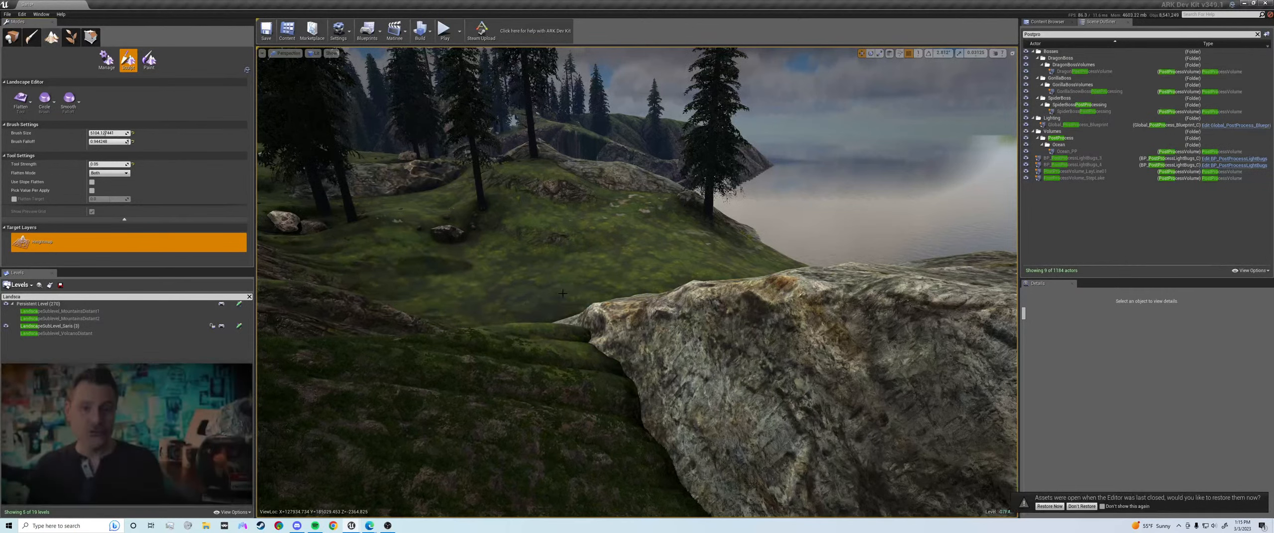
pyautogui.hotkey('ctrl', 'z')
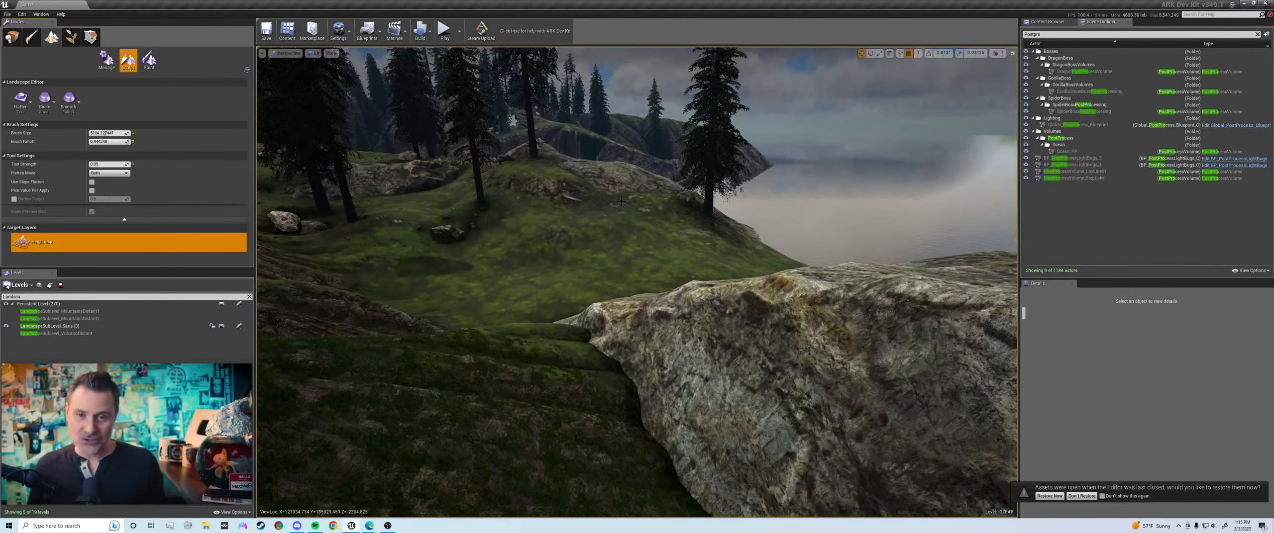
pyautogui.hotkey('ctrl', 'z')
pyautogui.hotkey('ctrl', 'z')
pyautogui.hotkey('ctrl', 'z')
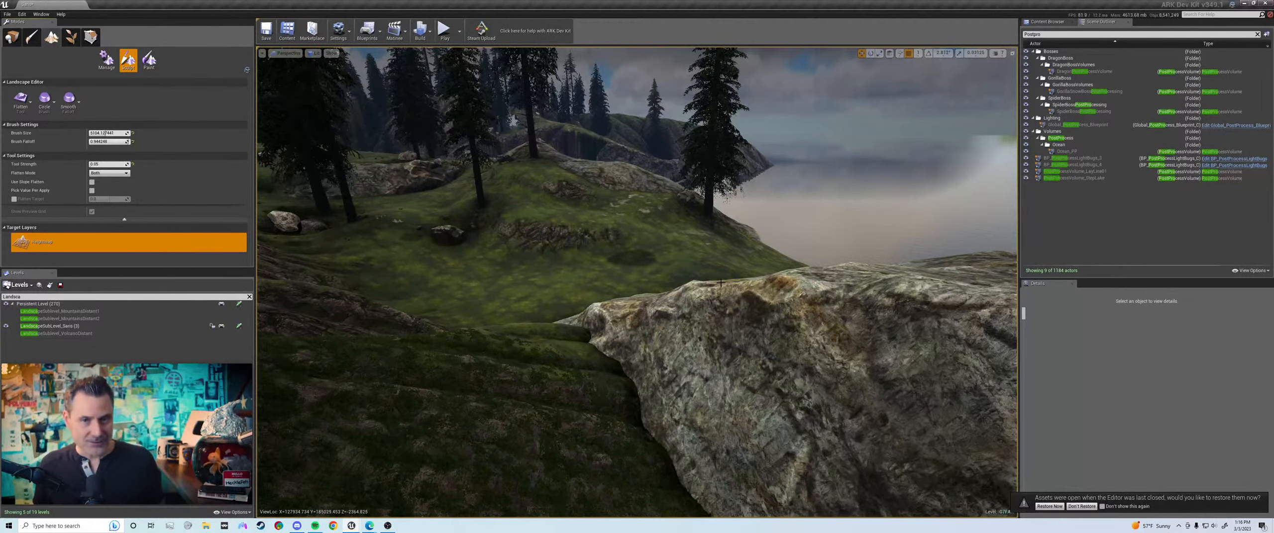
# Step: Check the flattened ground around the shoreline rocks and undo the last landscape flatten stroke
pyautogui.press('d')
pyautogui.moveTo(658, 270); pyautogui.dragTo(592, 294, button='right')
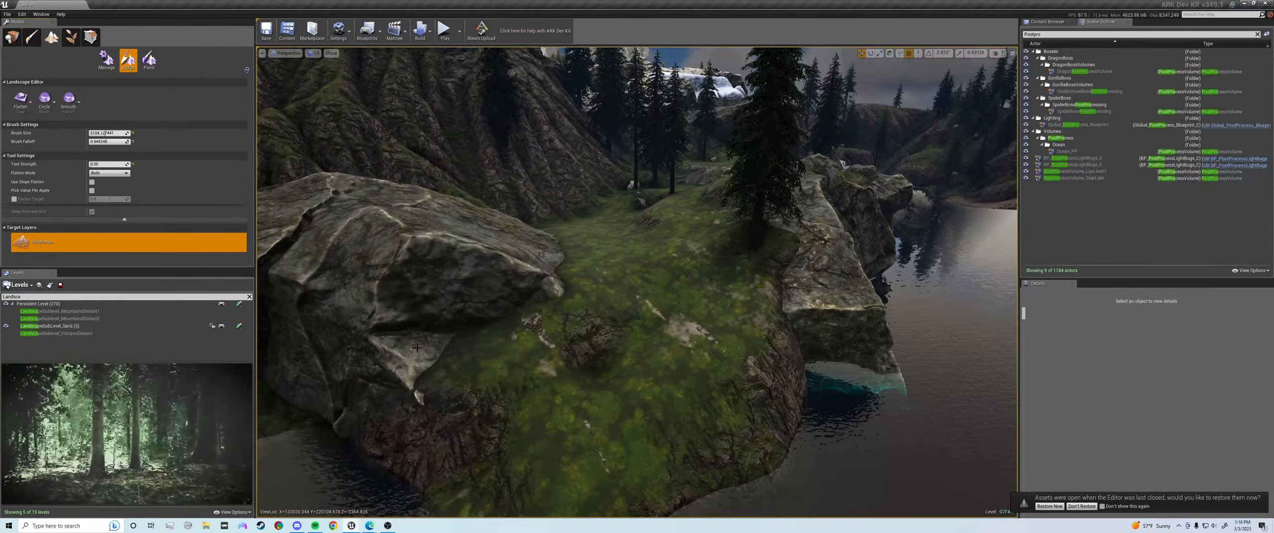
pyautogui.press('s')
pyautogui.moveTo(443, 377); pyautogui.dragTo(398, 359, button='right')
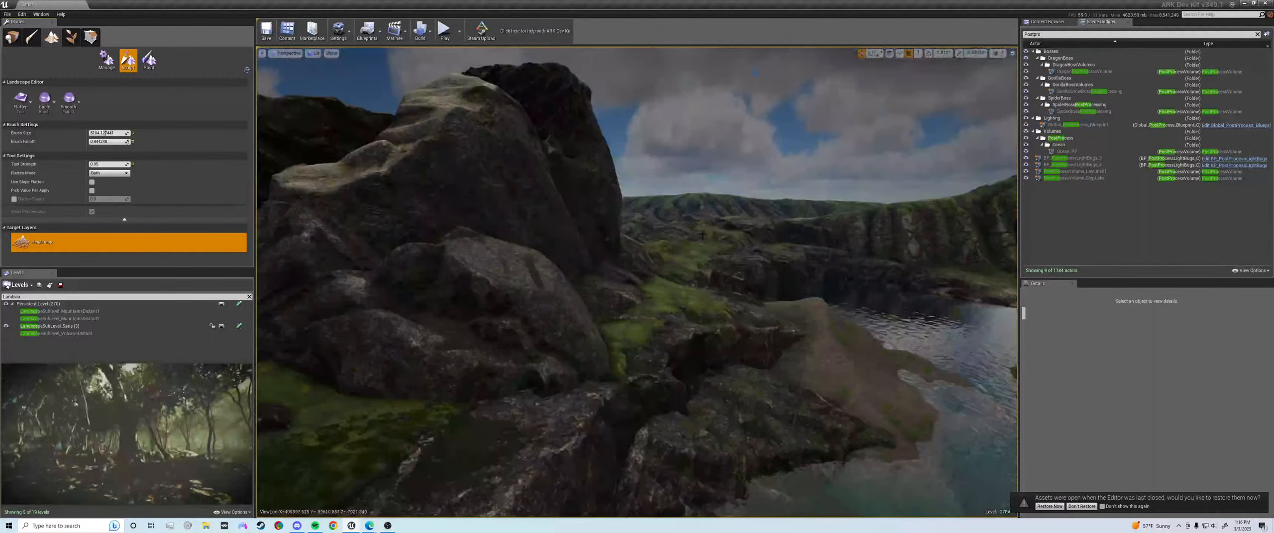
pyautogui.hotkey('ctrl', 'z')
# Step: Leave landscape sculpting, frame the shoreline rocks from across the water and save that view as bookmark 4
pyautogui.hotkey('shift', '1')
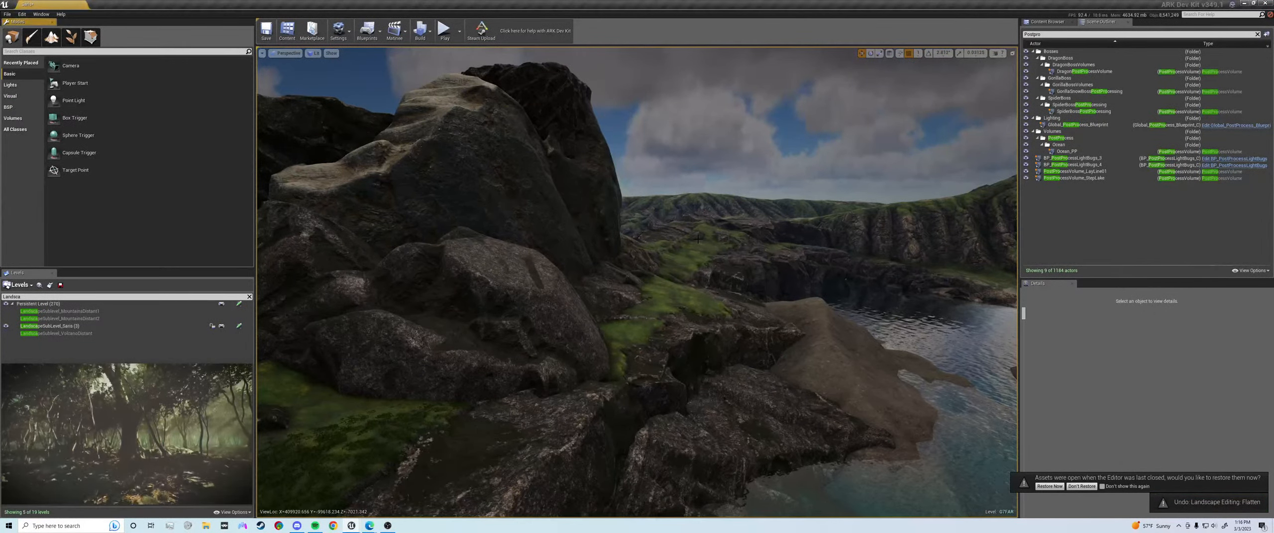
pyautogui.moveTo(698, 239); pyautogui.dragTo(696, 238, button='right')
pyautogui.press('2')
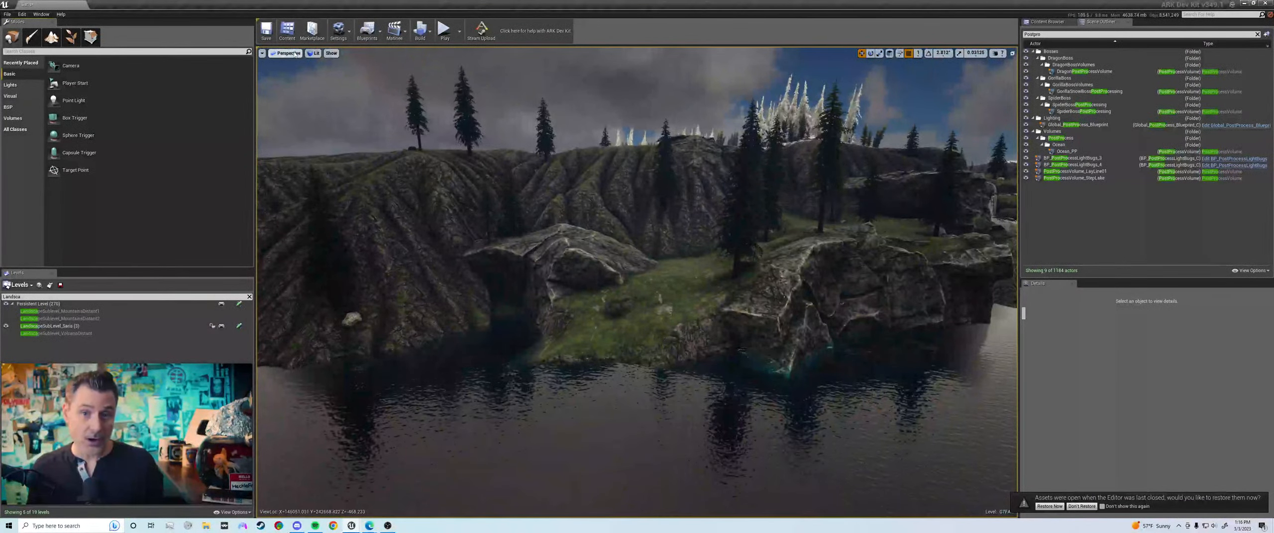
pyautogui.click(262, 53)
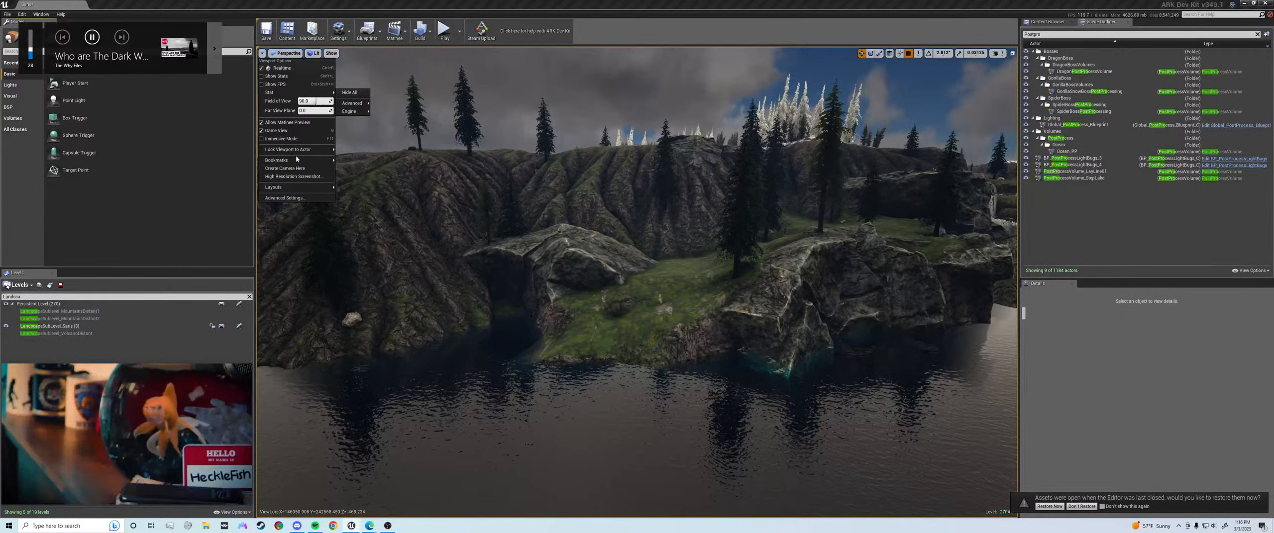
pyautogui.moveTo(297, 162)
pyautogui.moveTo(386, 253)
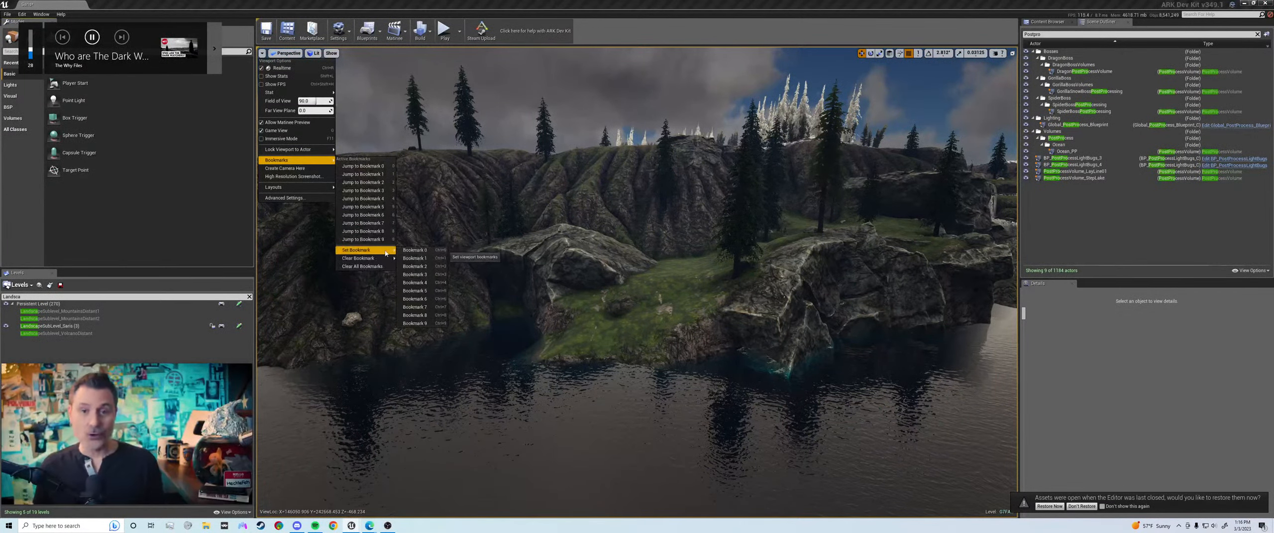
pyautogui.click(438, 284)
# Step: Duplicate the huge rock beside the inlet toward the steep bare slope and change the copy's Z scale
pyautogui.click(537, 279)
pyautogui.press('w')
pyautogui.moveTo(537, 279); pyautogui.dragTo(478, 293, button='right')
pyautogui.press('a')
pyautogui.keyDown('alt'); pyautogui.moveTo(747, 323); pyautogui.dragTo(522, 314); pyautogui.keyUp('alt')
pyautogui.press('e')
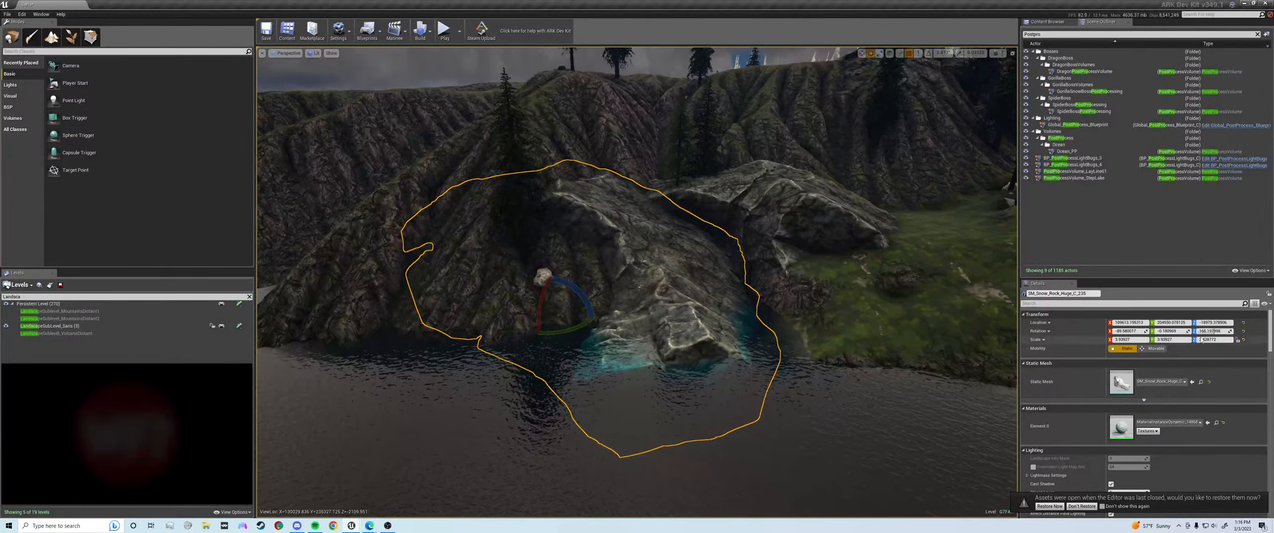
pyautogui.press('Return')
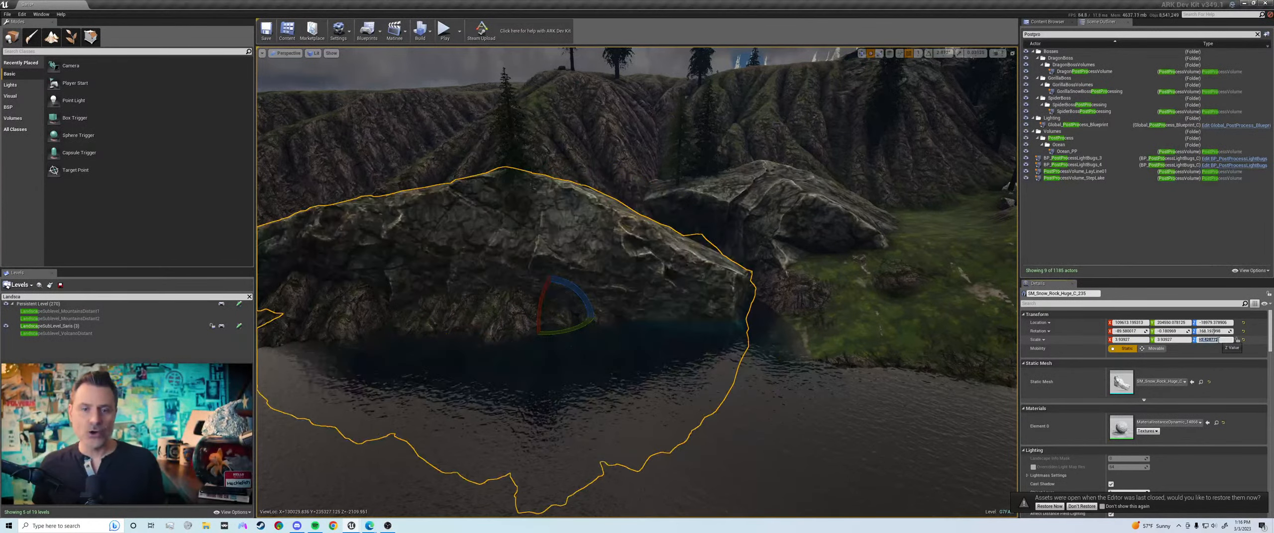
# Step: Rotate the duplicated rock and move it against the neighbouring huge rock at the back of the inlet
pyautogui.press('d')
pyautogui.moveTo(697, 279); pyautogui.dragTo(672, 269, button='right')
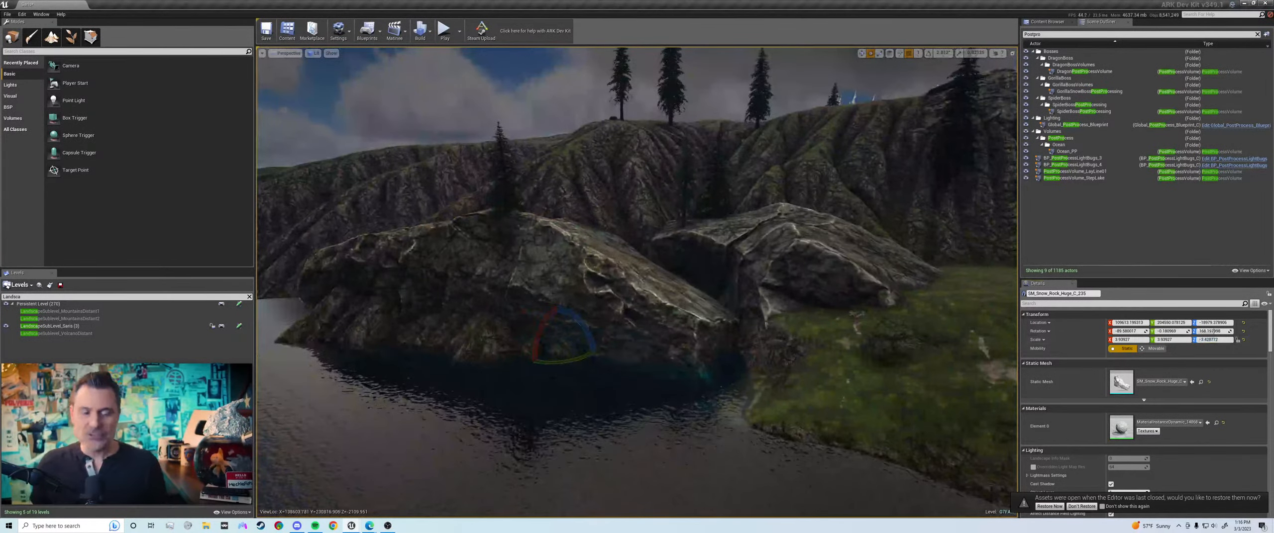
pyautogui.moveTo(563, 364); pyautogui.dragTo(438, 392)
pyautogui.press('w')
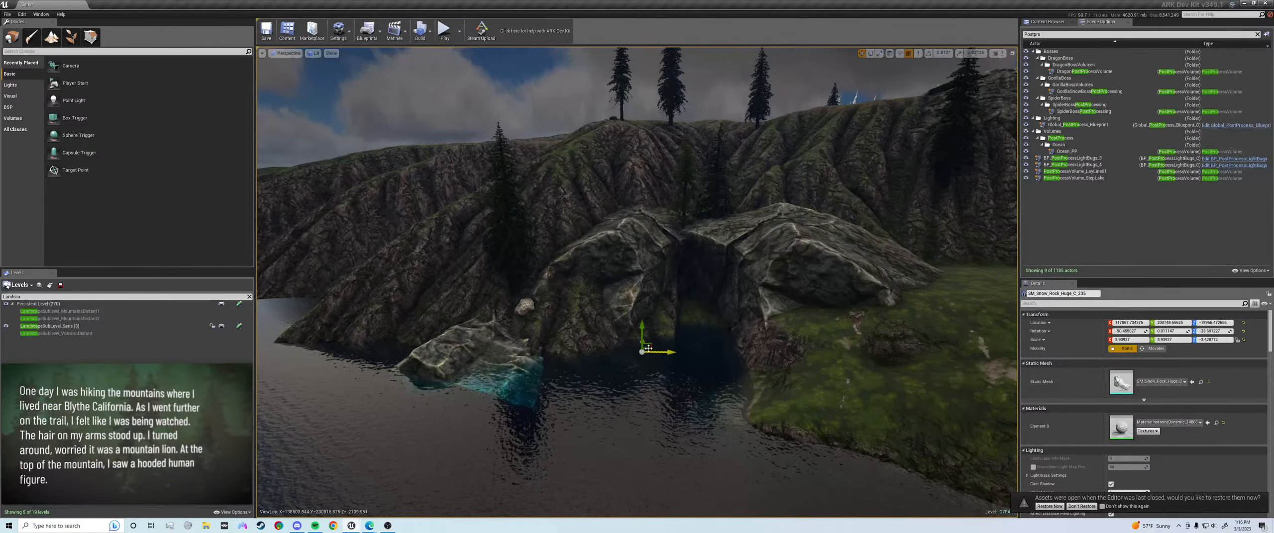
pyautogui.moveTo(648, 349)
pyautogui.mouseDown(button='right')
pyautogui.moveTo(648, 318)
pyautogui.moveTo(692, 313)
pyautogui.moveTo(667, 319)
pyautogui.moveTo(664, 336)
pyautogui.moveTo(694, 331)
pyautogui.moveTo(709, 346)
pyautogui.mouseUp(button='right')
# Step: Try flattening the landscape around the joined rocks, then undo the stroke
pyautogui.hotkey('shift', '3')
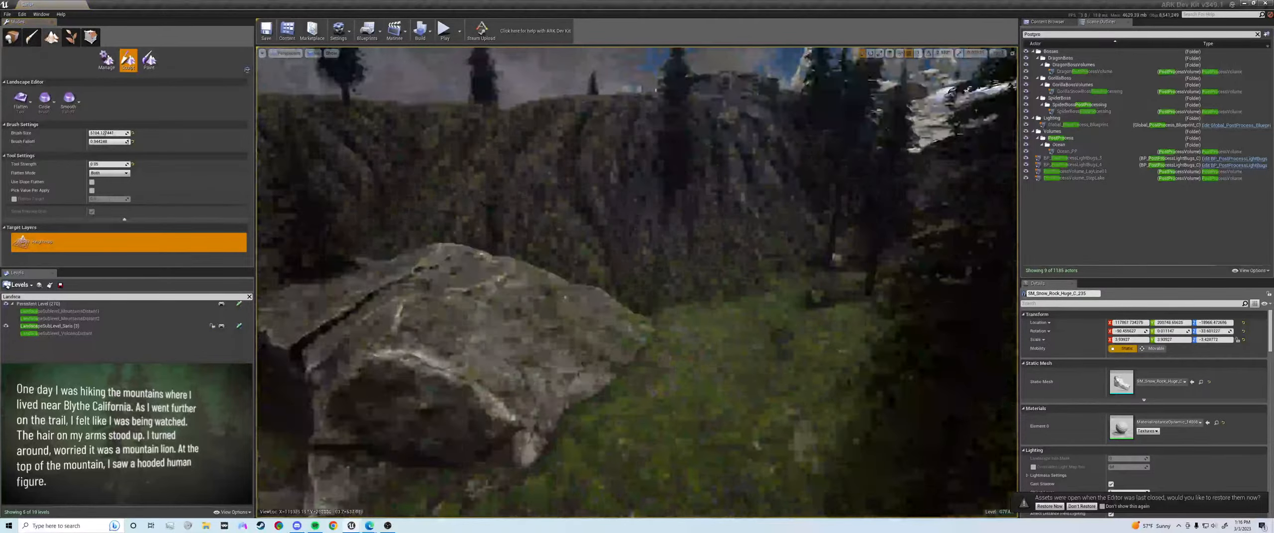
pyautogui.moveTo(622, 279); pyautogui.dragTo(591, 259, button='right')
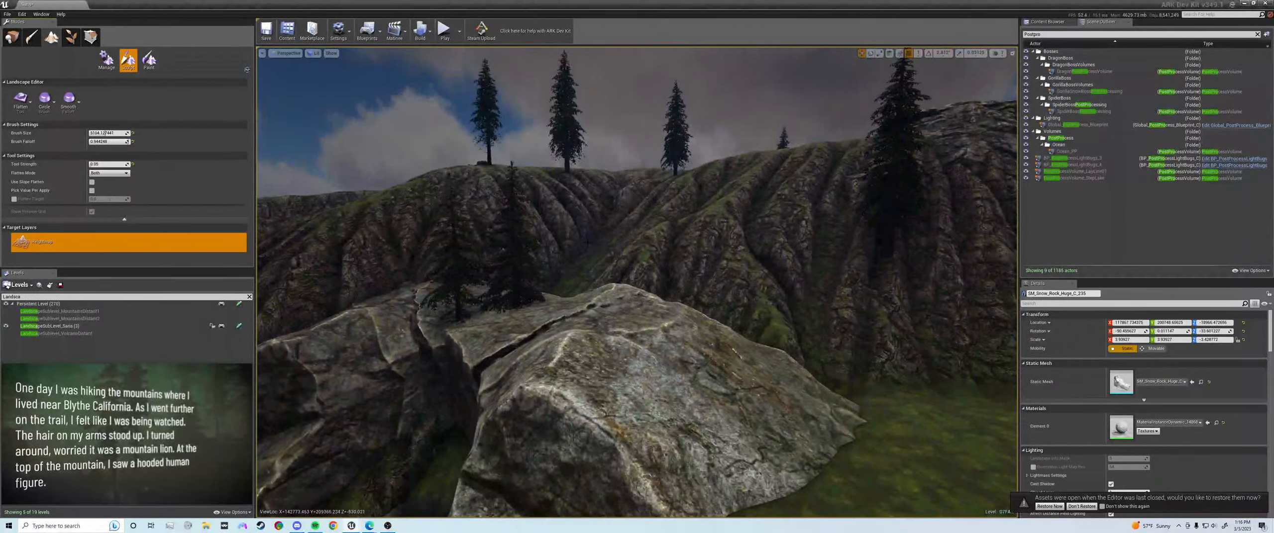
pyautogui.hotkey('ctrl', 'z')
# Step: Select the BP_CustomClutter foliage actor and resimulate it to clear the trees growing on the joined rocks
pyautogui.moveTo(555, 307); pyautogui.dragTo(522, 348, button='right')
pyautogui.hotkey('shift', '1')
pyautogui.click(696, 279)
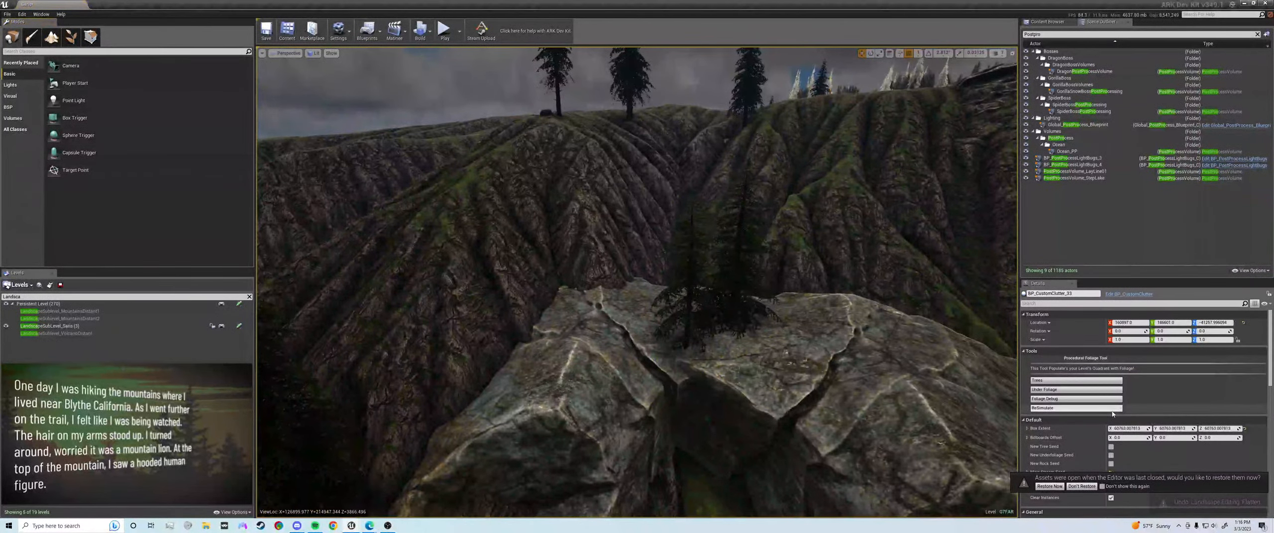
pyautogui.moveTo(630, 211); pyautogui.dragTo(666, 211, button='right')
# Step: Flatten a grassy path from the gully behind the joined rocks to their upper edge, undoing unwanted strokes
pyautogui.hotkey('shift', '3')
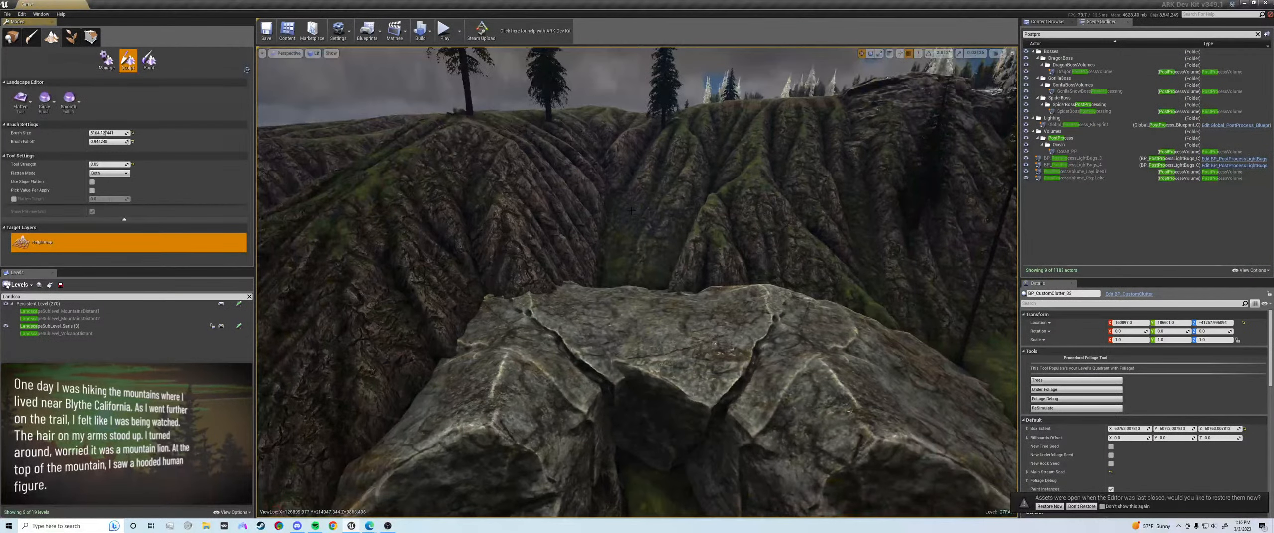
pyautogui.hotkey('ctrl', 'z')
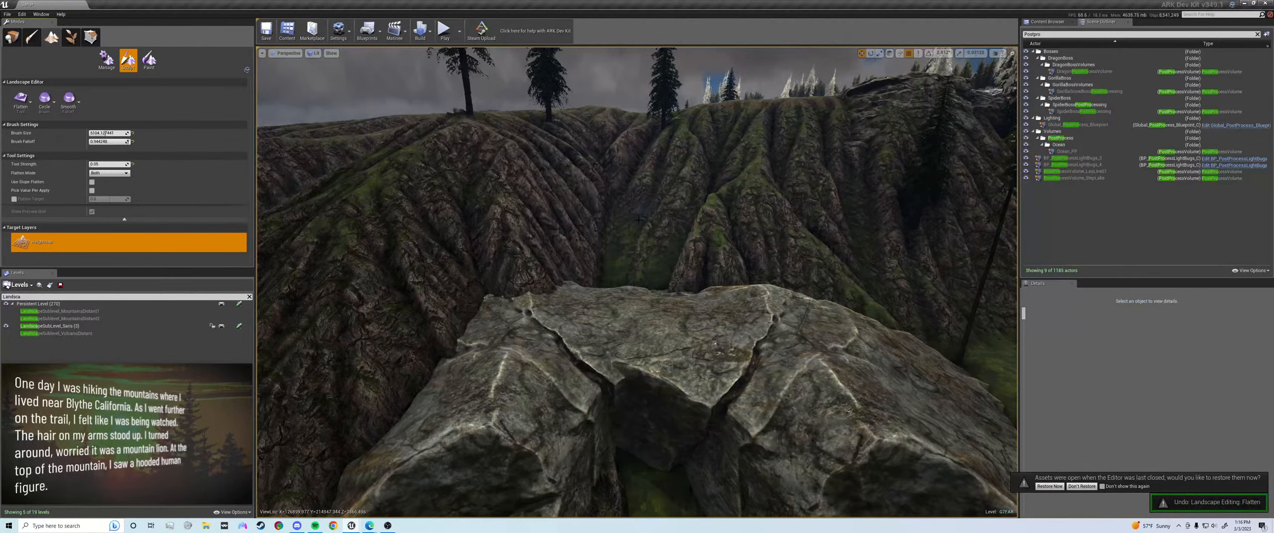
pyautogui.moveTo(616, 319)
pyautogui.mouseDown()
pyautogui.moveTo(458, 384)
pyautogui.moveTo(608, 352)
pyautogui.moveTo(572, 308)
pyautogui.mouseUp()
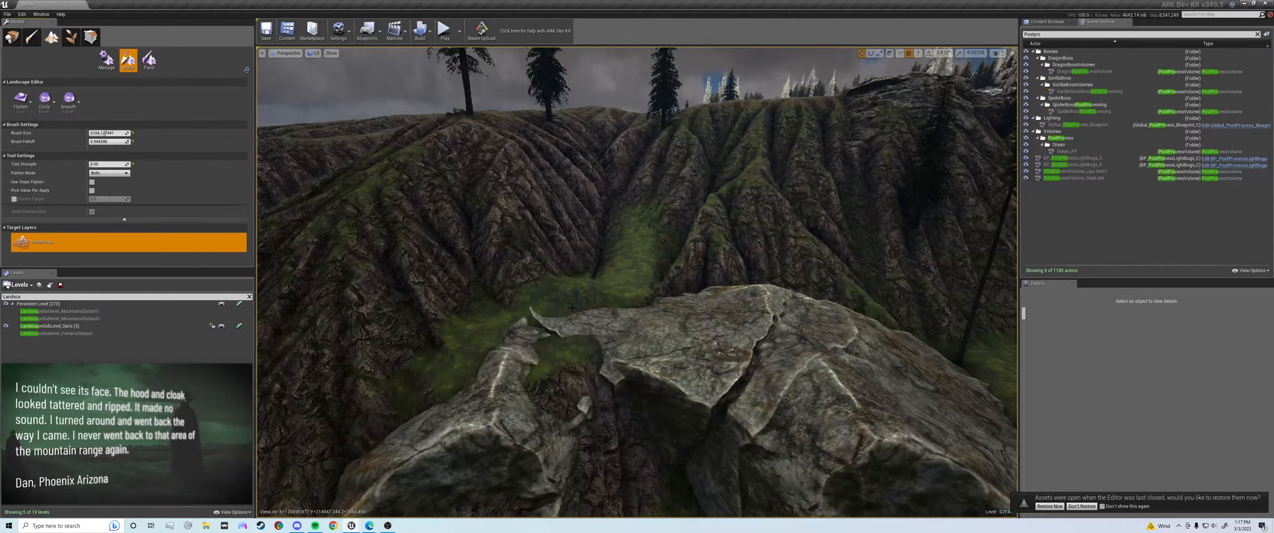
pyautogui.hotkey('ctrl', 'z')
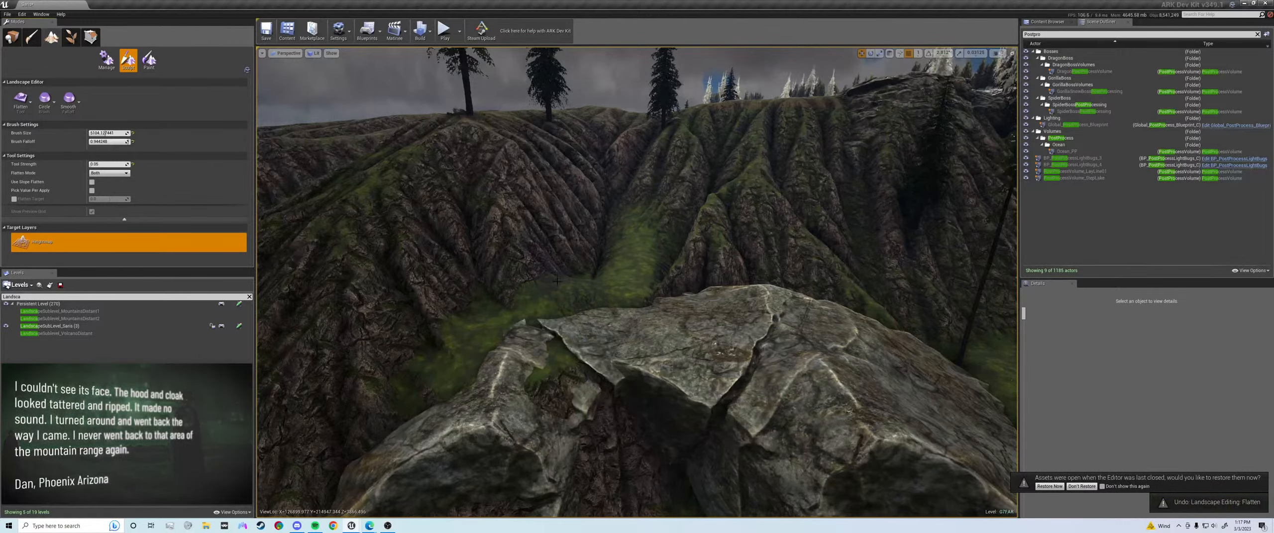
# Step: Extend the flattened grass across the top of the huge rock and down to the grassy ground beside it
pyautogui.moveTo(648, 338); pyautogui.dragTo(617, 334, button='right')
pyautogui.press('d')
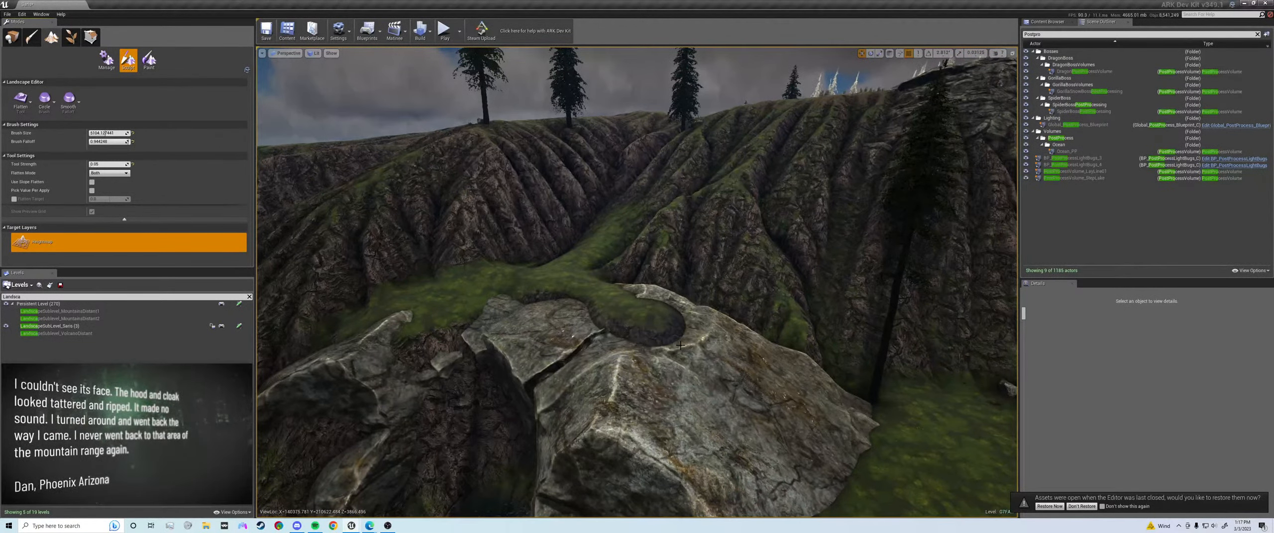
pyautogui.moveTo(680, 345); pyautogui.dragTo(779, 490)
pyautogui.press('d')
pyautogui.moveTo(605, 237); pyautogui.dragTo(558, 277, button='right')
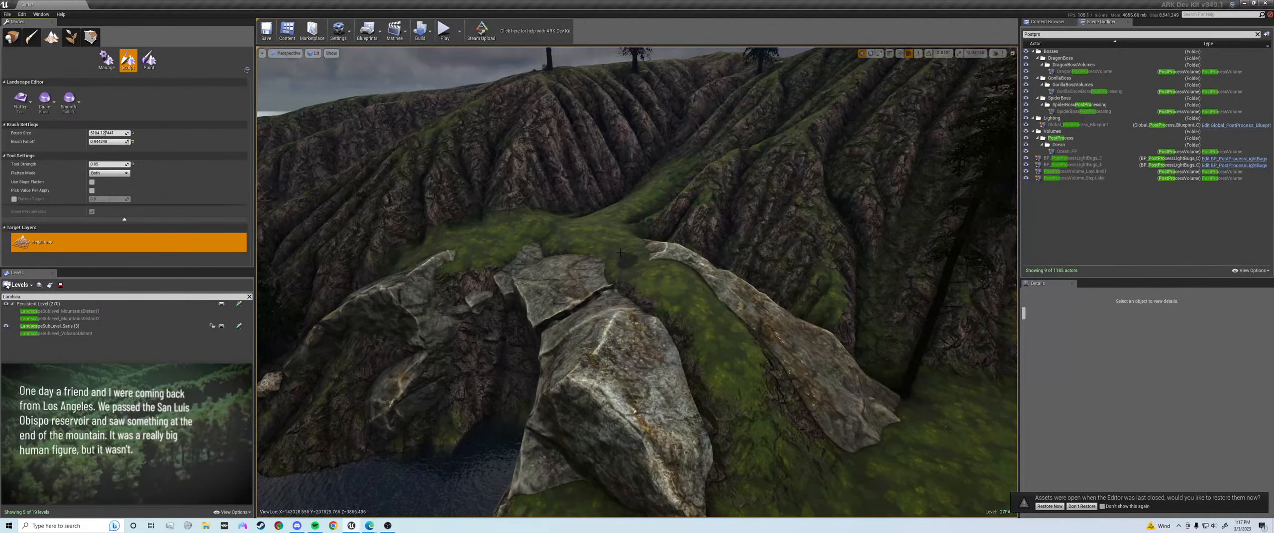
# Step: Refine the flattened grass strip between the rocks and the ridge from several angles, undoing strokes that do not fit
pyautogui.press('a')
pyautogui.moveTo(692, 329); pyautogui.dragTo(602, 301, button='right')
pyautogui.press('d')
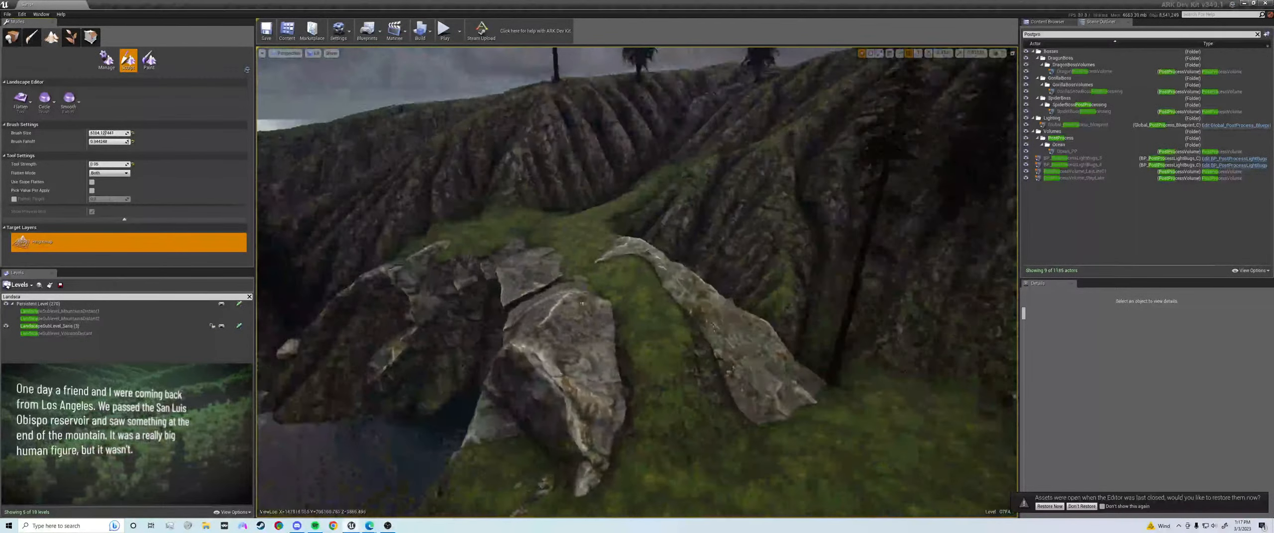
pyautogui.press('a')
pyautogui.moveTo(731, 281); pyautogui.dragTo(650, 226, button='right')
pyautogui.hotkey('ctrl', 'z')
pyautogui.press('w')
pyautogui.press('s')
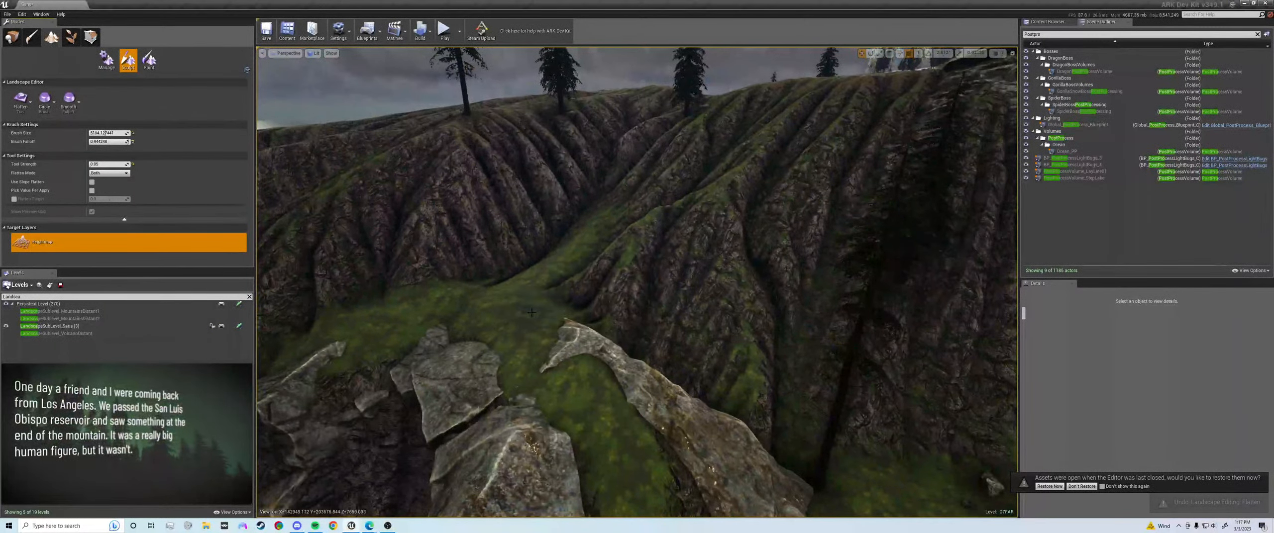
pyautogui.hotkey('ctrl', 'z')
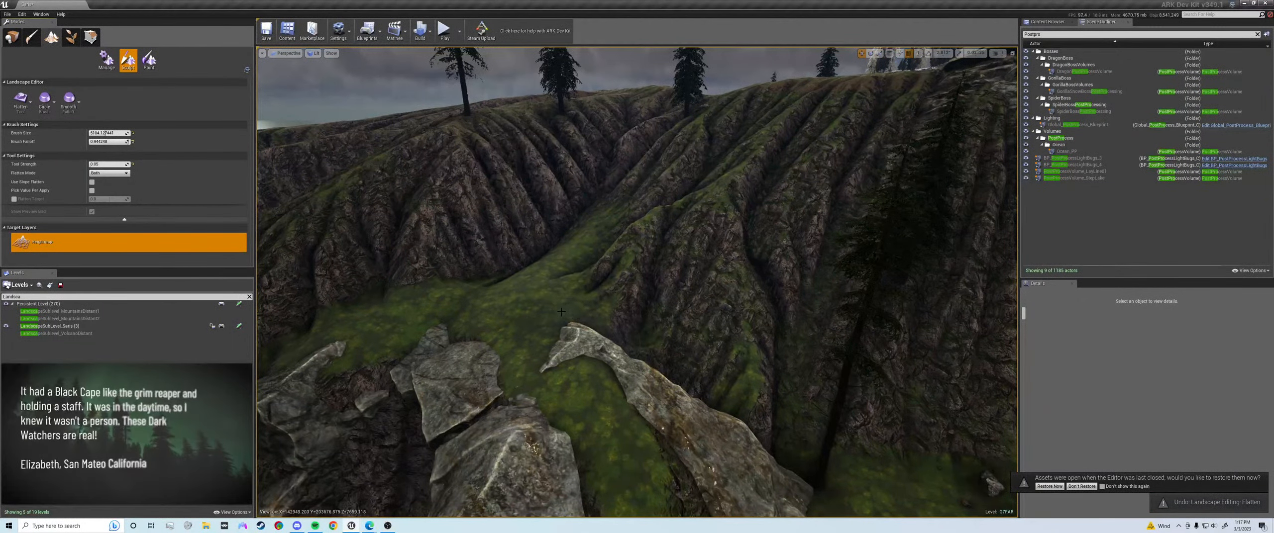
# Step: Change the brush size and flatten the rough ground along the inland side of the exposed ridge rock
pyautogui.press('w')
pyautogui.moveTo(629, 324); pyautogui.dragTo(477, 328, button='right')
pyautogui.press('w')
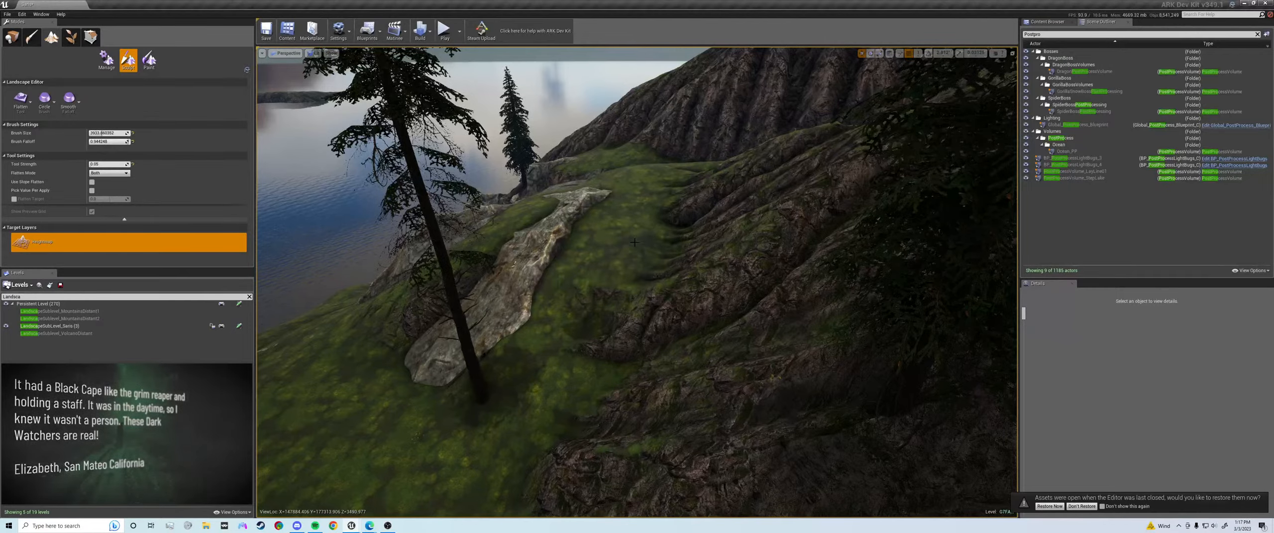
pyautogui.press('w')
pyautogui.moveTo(603, 250)
pyautogui.mouseDown(button='right')
pyautogui.moveTo(563, 254)
pyautogui.moveTo(612, 249)
pyautogui.moveTo(592, 231)
pyautogui.moveTo(601, 238)
pyautogui.mouseUp(button='right')
pyautogui.press('w')
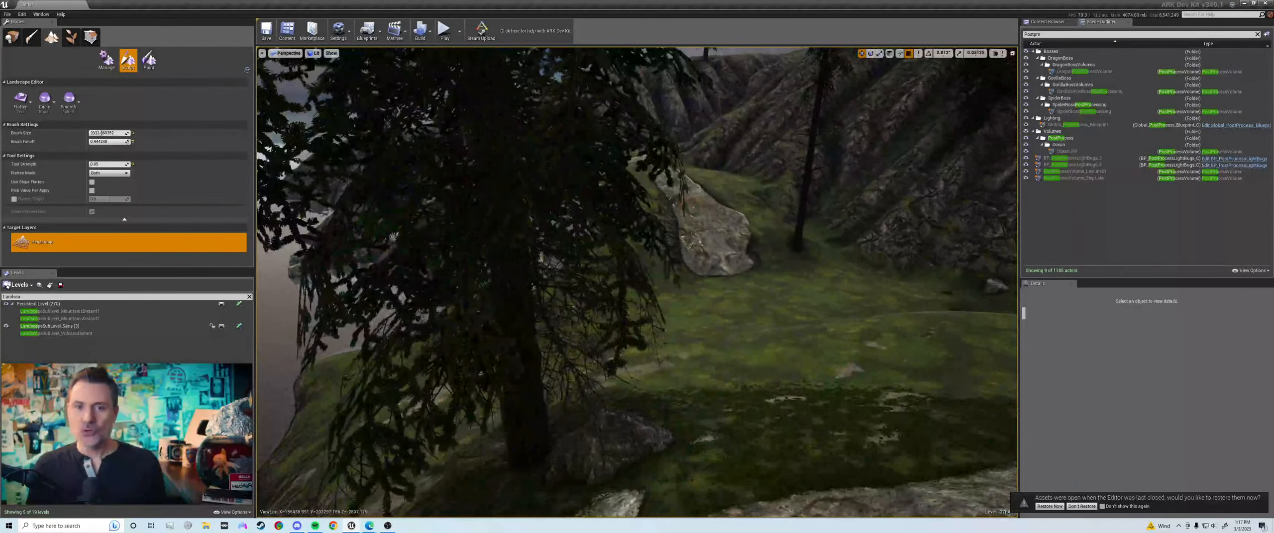
# Step: Toggle a viewport show flag and try flattening the ground between the two exposed rock faces, undoing the last stroke
pyautogui.click(331, 53)
pyautogui.click(362, 135)
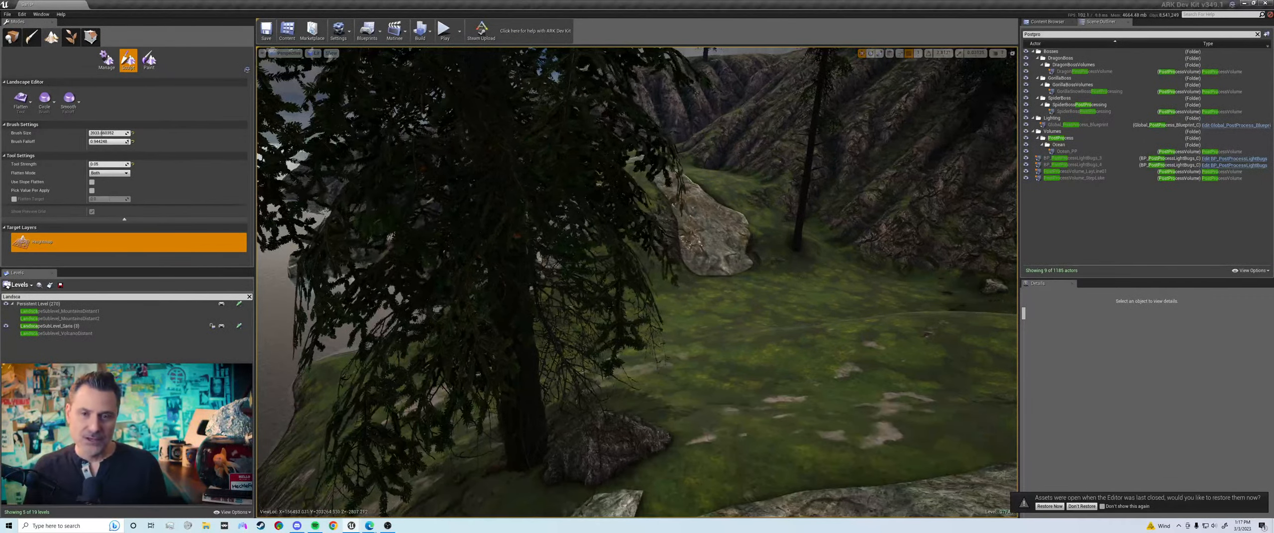
pyautogui.press('w')
pyautogui.moveTo(522, 224); pyautogui.dragTo(519, 214, button='right')
pyautogui.moveTo(647, 209)
pyautogui.mouseDown()
pyautogui.moveTo(659, 239)
pyautogui.moveTo(716, 264)
pyautogui.moveTo(645, 199)
pyautogui.mouseUp()
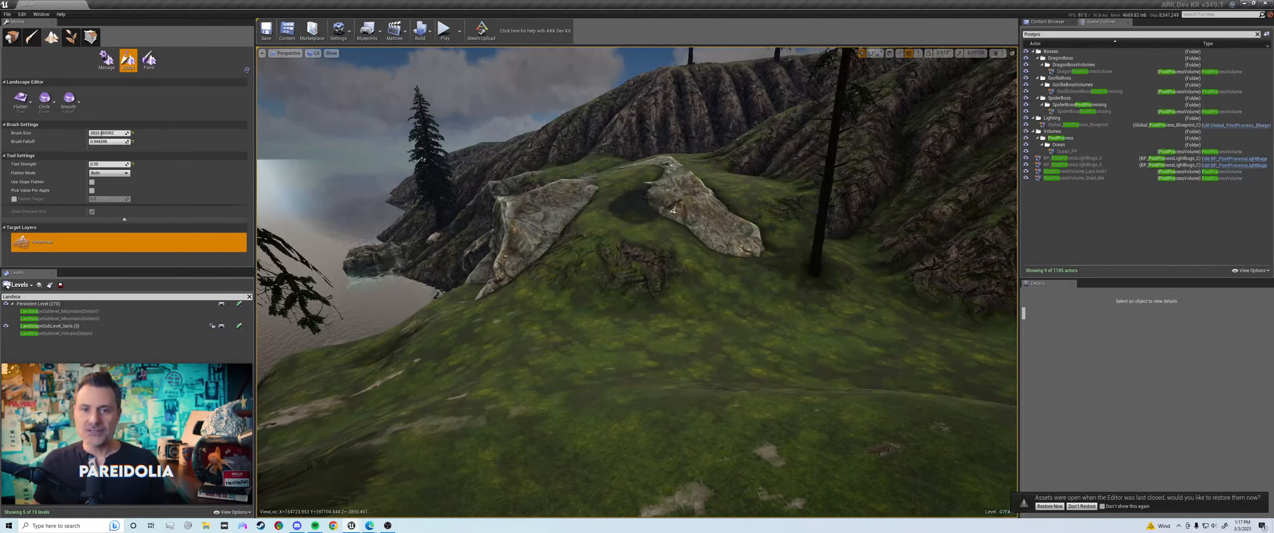
pyautogui.hotkey('ctrl', 'z')
# Step: Reduce the brush size and flatten grass onto the huge rock's upper edge, undoing the first stroke
pyautogui.press('a')
pyautogui.moveTo(624, 189); pyautogui.dragTo(704, 194, button='right')
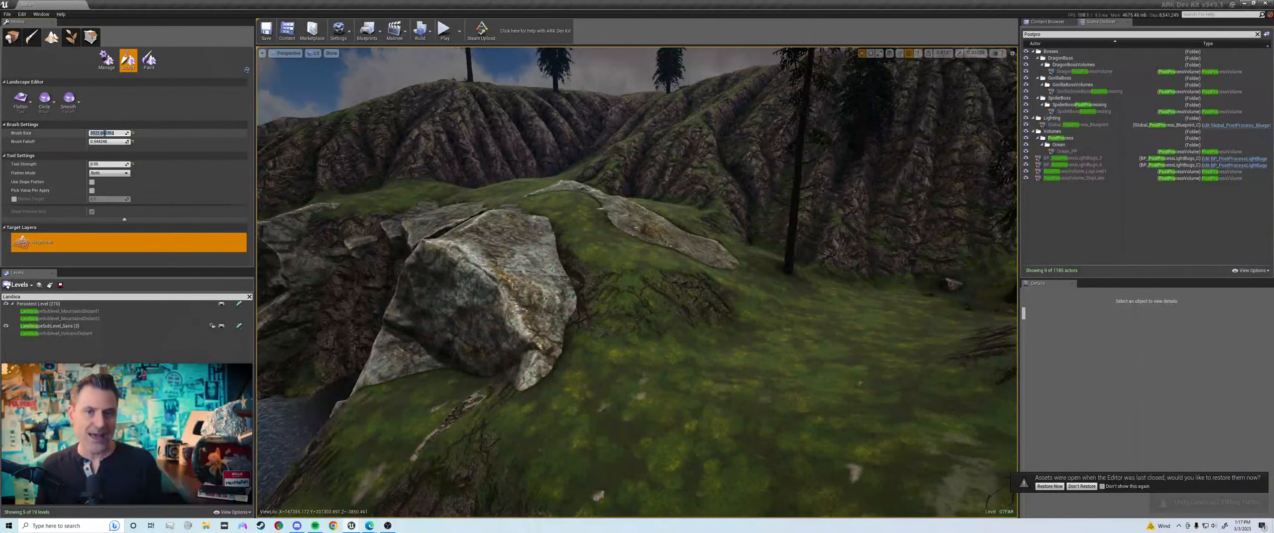
pyautogui.moveTo(117, 134); pyautogui.dragTo(111, 134)
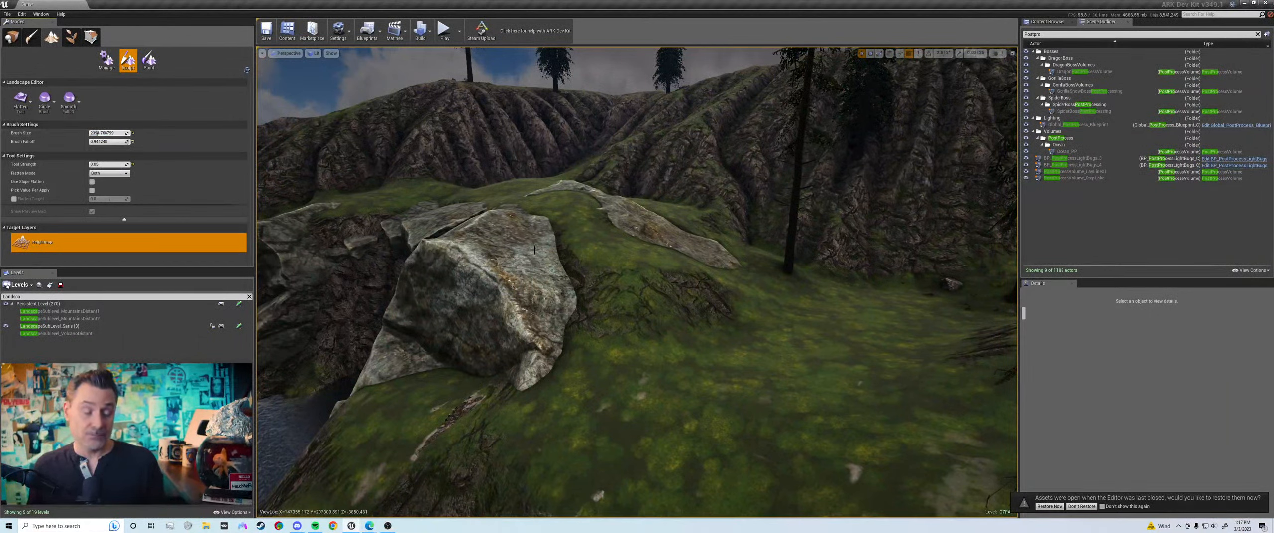
pyautogui.hotkey('ctrl', 'z')
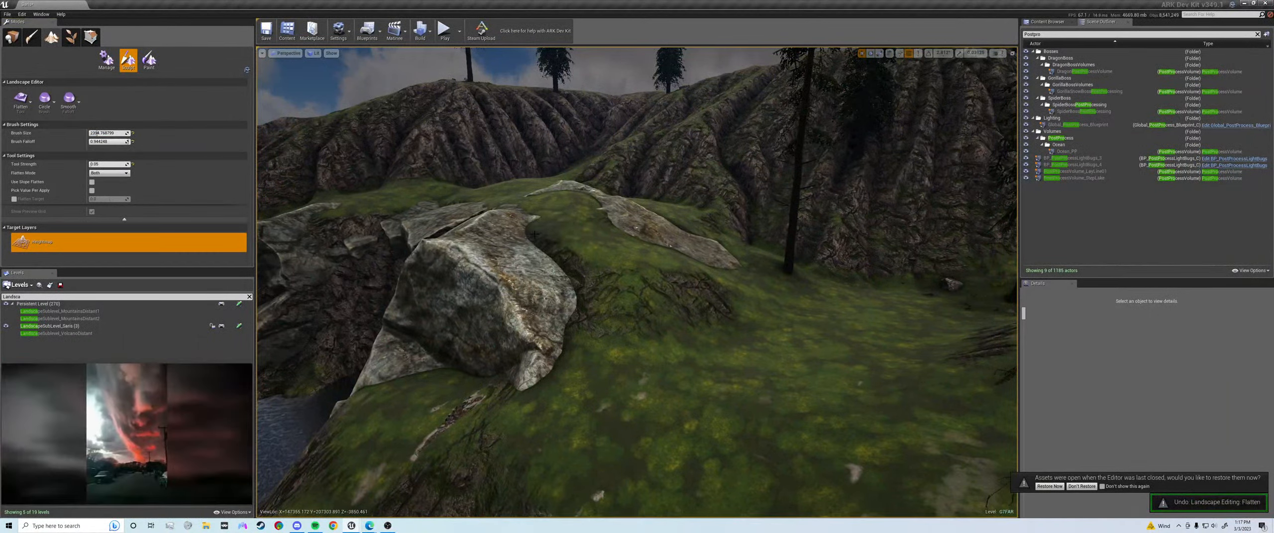
pyautogui.moveTo(542, 234); pyautogui.dragTo(502, 240)
pyautogui.press('w')
pyautogui.moveTo(501, 257); pyautogui.dragTo(555, 242, button='right')
pyautogui.press('a')
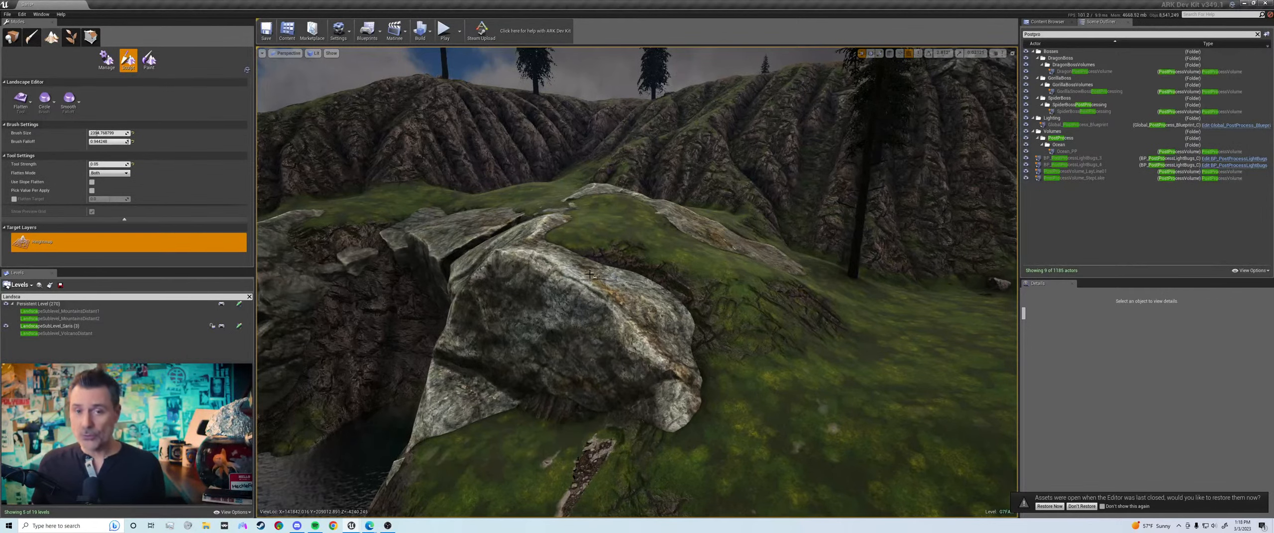
# Step: Reduce the brush size further and flatten the rough bank at the huge rock's inland end, undoing the unwanted strokes
pyautogui.moveTo(602, 237); pyautogui.dragTo(572, 271, button='right')
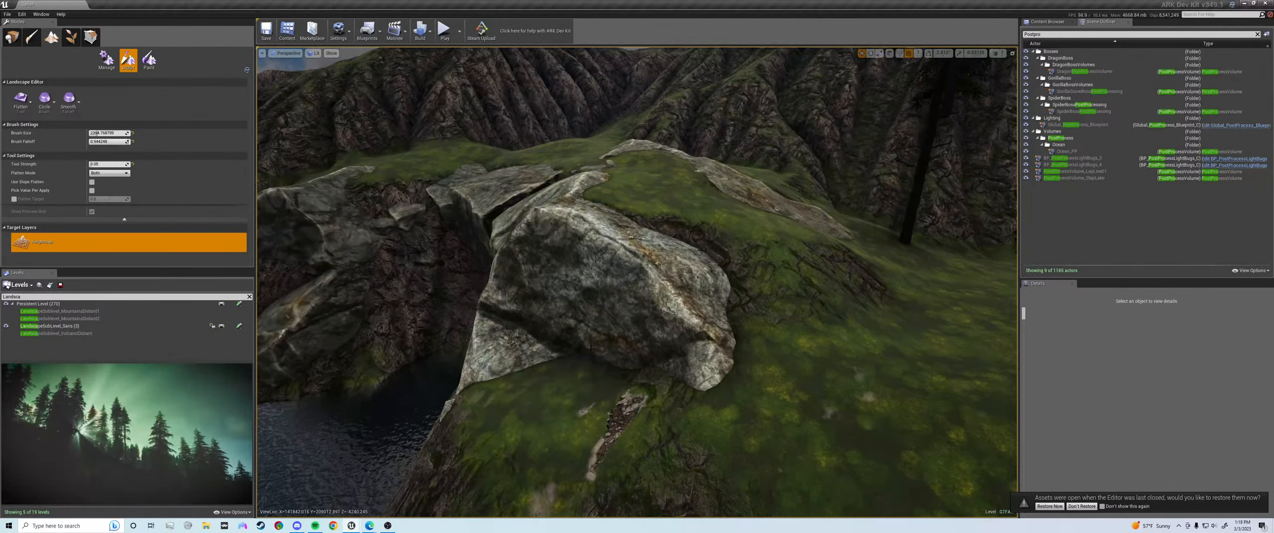
pyautogui.moveTo(699, 320)
pyautogui.mouseDown()
pyautogui.moveTo(725, 269)
pyautogui.moveTo(703, 237)
pyautogui.mouseUp()
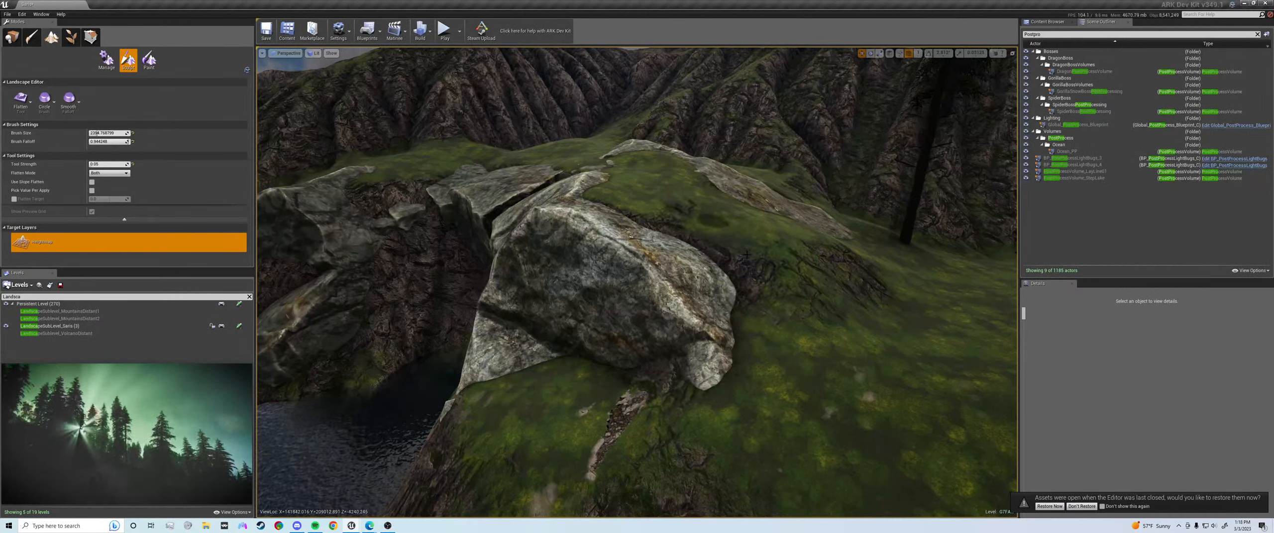
pyautogui.hotkey('ctrl', 'z')
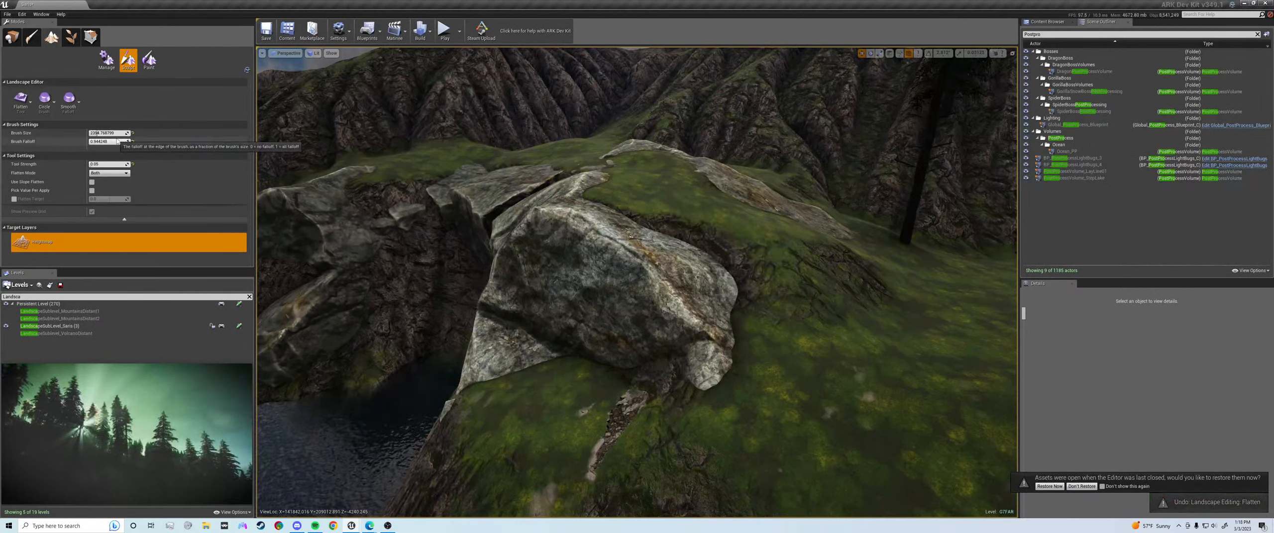
pyautogui.moveTo(768, 269); pyautogui.dragTo(758, 316)
pyautogui.hotkey('ctrl', 'z')
pyautogui.moveTo(791, 274)
pyautogui.mouseDown()
pyautogui.moveTo(782, 337)
pyautogui.moveTo(796, 347)
pyautogui.moveTo(857, 319)
pyautogui.moveTo(806, 316)
pyautogui.mouseUp()
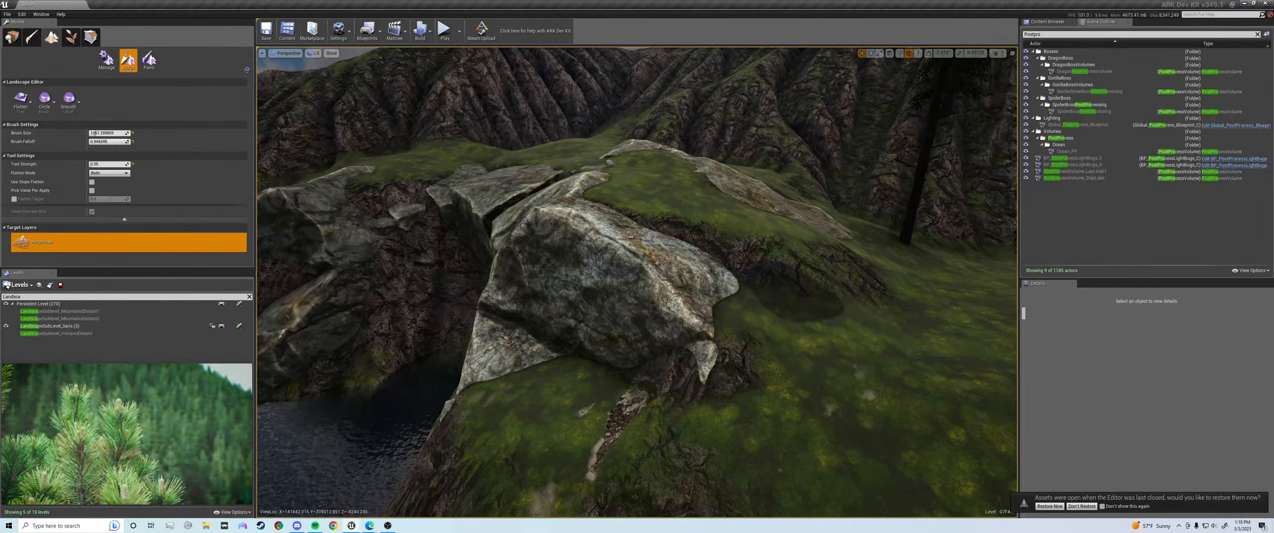
pyautogui.moveTo(742, 264); pyautogui.dragTo(683, 265)
pyautogui.hotkey('ctrl', 'z')
pyautogui.hotkey('ctrl', 'z')
pyautogui.hotkey('ctrl', 'z')
pyautogui.hotkey('ctrl', 'z')
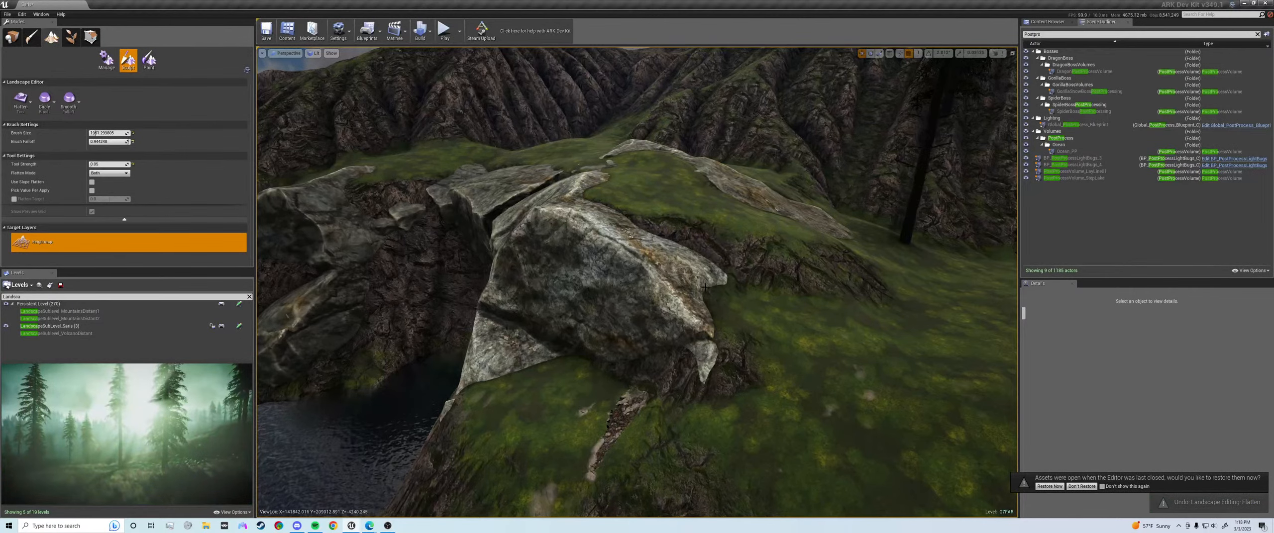
# Step: Flatten the remaining rough patch at the huge rock's lower inland end
pyautogui.moveTo(707, 345); pyautogui.dragTo(711, 359)
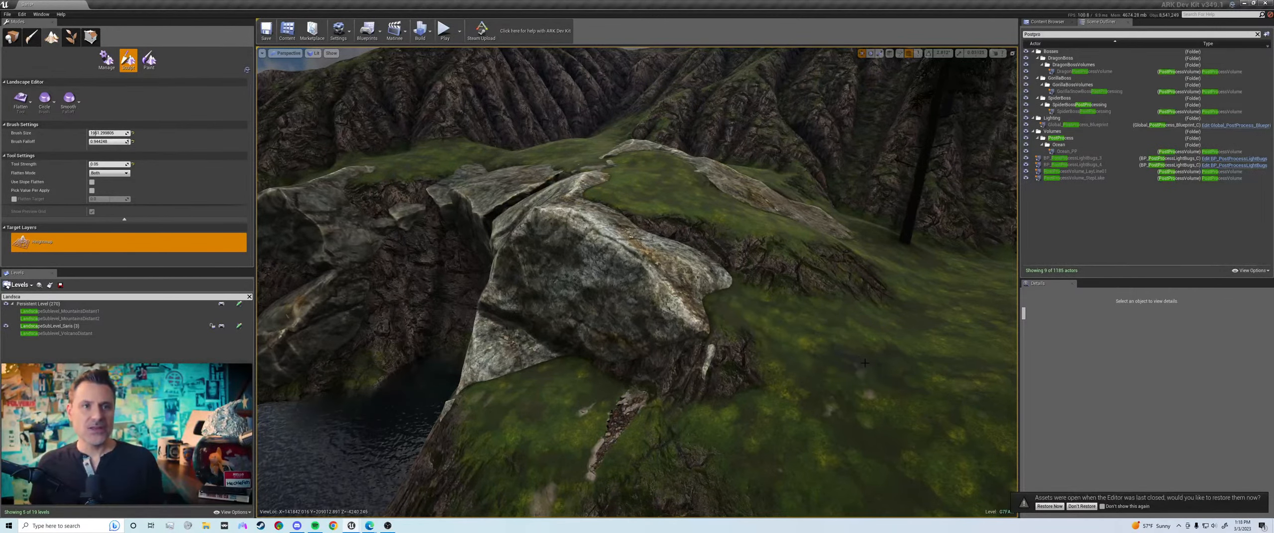
pyautogui.moveTo(868, 359); pyautogui.dragTo(987, 360, button='right')
pyautogui.press('a')
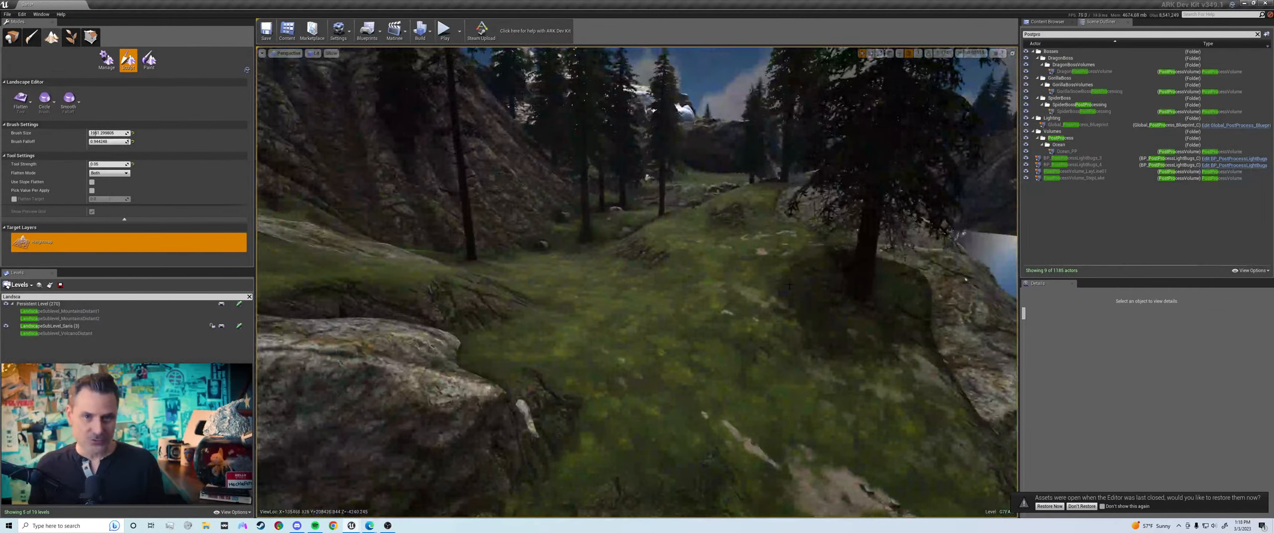
# Step: Select the custom clutter actor on the shoreline and regenerate its procedural foliage
pyautogui.hotkey('shift', '1')
pyautogui.click(866, 249)
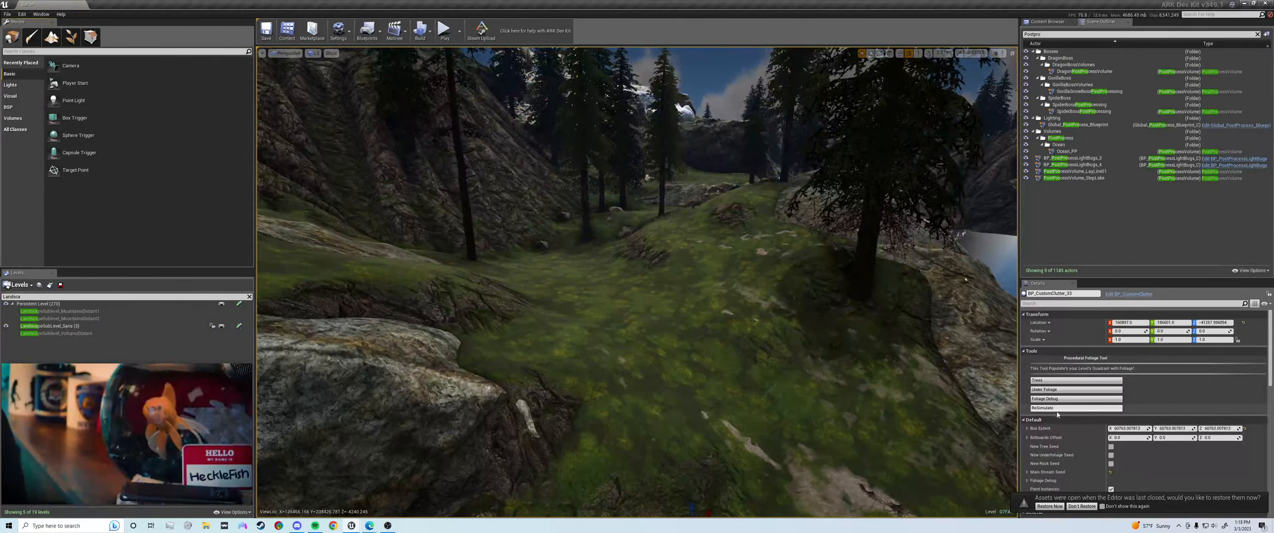
pyautogui.click(1062, 409)
pyautogui.scroll(-3, 1062, 408)
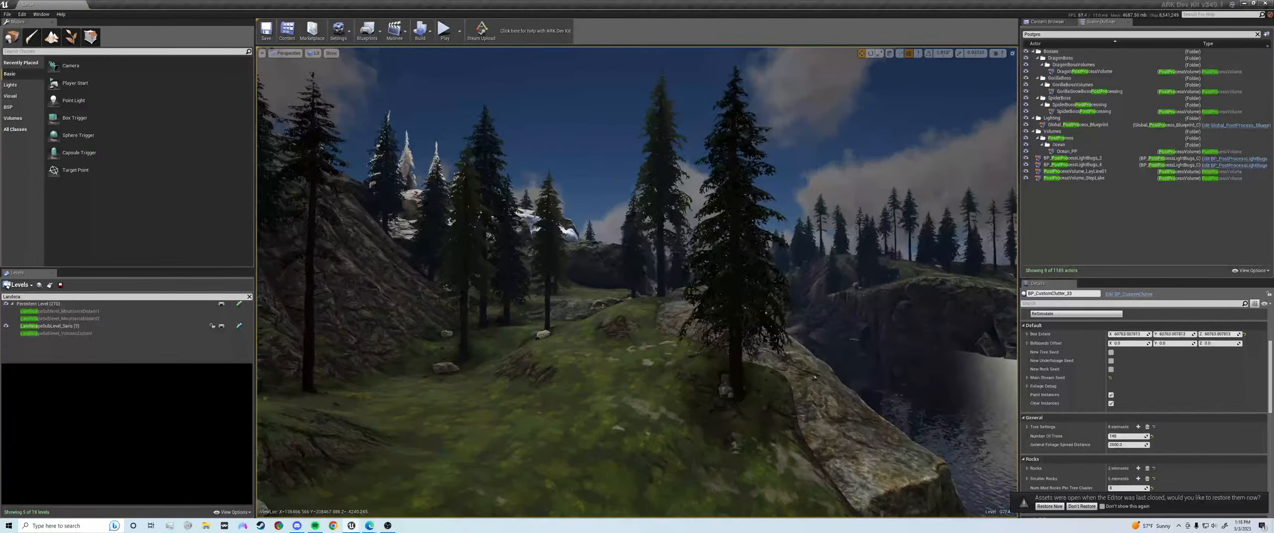
pyautogui.press('d')
pyautogui.moveTo(815, 378); pyautogui.dragTo(741, 378, button='right')
pyautogui.press('g')
pyautogui.press('g')
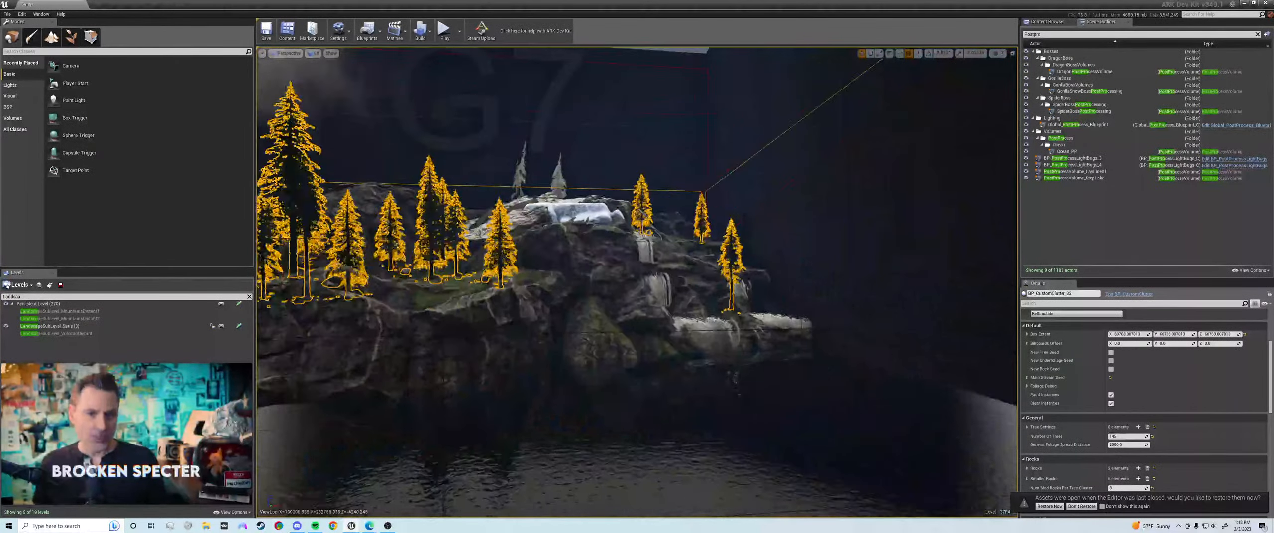
# Step: Set the clutter actor's Number Of Trees to 500 and regenerate its foliage over the shoreline hills
pyautogui.scroll(-3, 1145, 398)
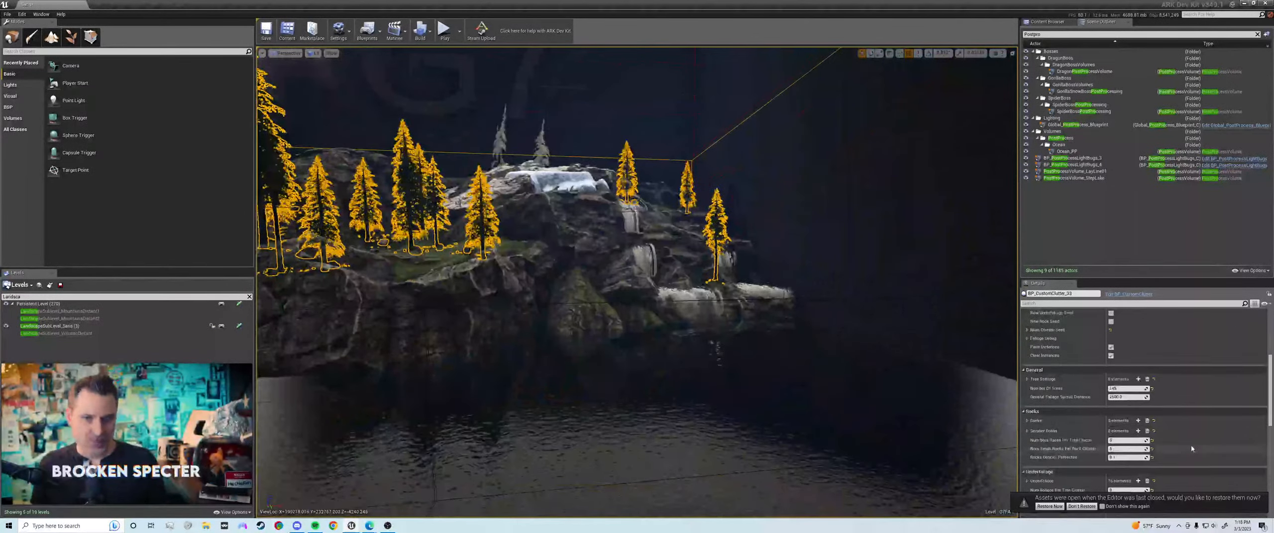
pyautogui.scroll(3, 1117, 373)
pyautogui.click(1116, 352)
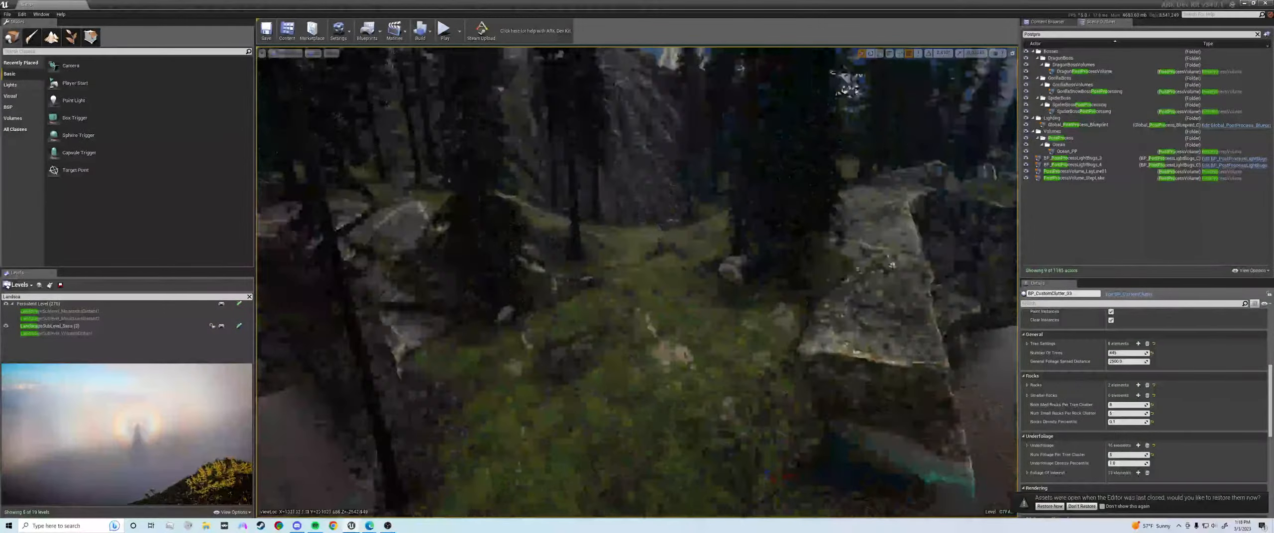
pyautogui.moveTo(637, 282); pyautogui.dragTo(671, 293, button='right')
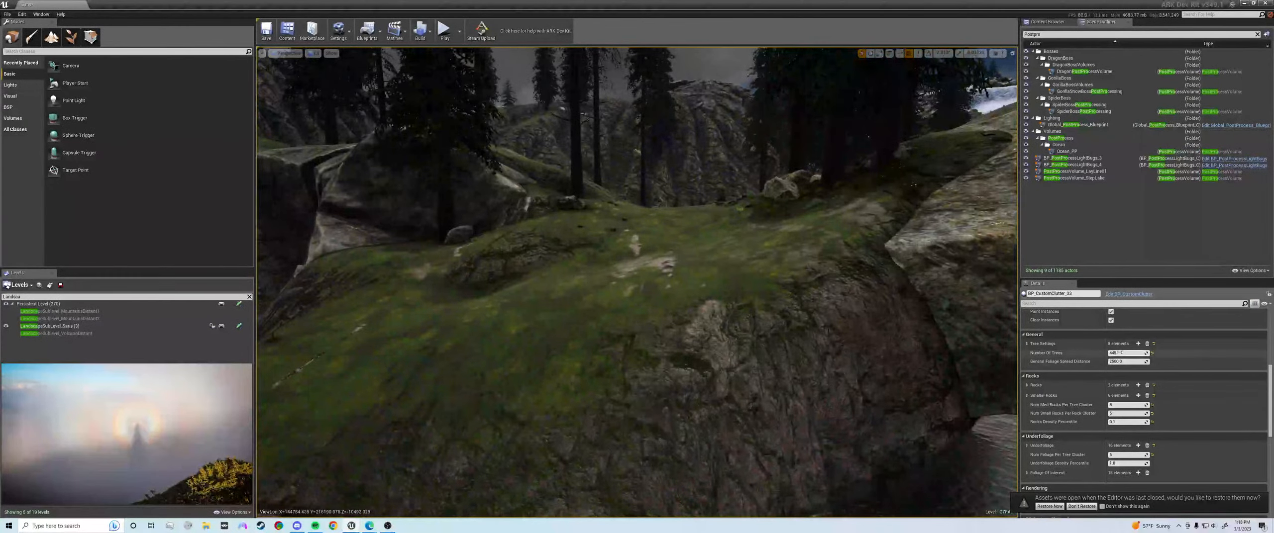
pyautogui.write('500')
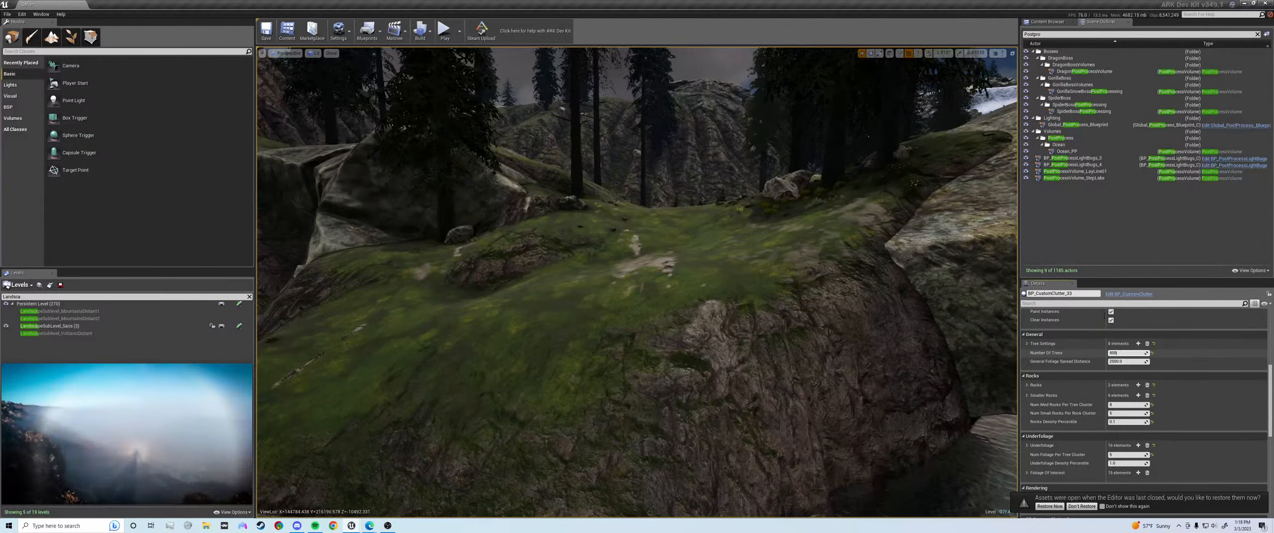
pyautogui.press('Return')
pyautogui.press('s')
pyautogui.moveTo(637, 282); pyautogui.dragTo(619, 236, button='right')
pyautogui.rightClick(741, 283)
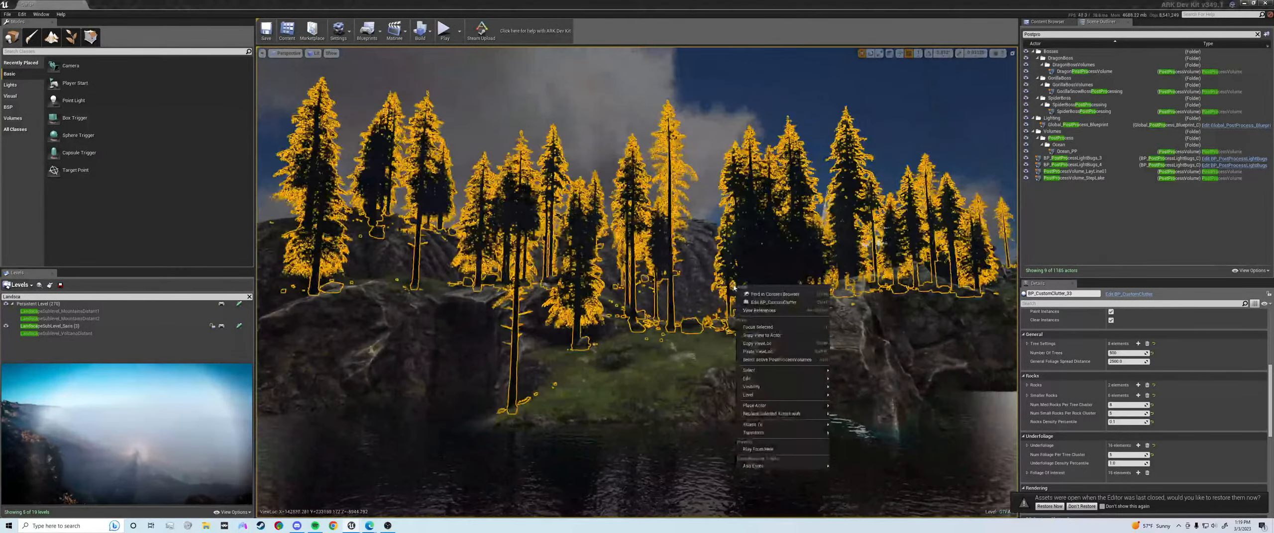
pyautogui.press('w')
pyautogui.moveTo(741, 284)
pyautogui.mouseDown(button='right')
pyautogui.moveTo(716, 269)
pyautogui.moveTo(761, 286)
pyautogui.moveTo(818, 281)
pyautogui.mouseUp(button='right')
# Step: Return to landscape sculpting, change the flatten brush size and smooth the grassy hollow between the trees
pyautogui.hotkey('shift', '3')
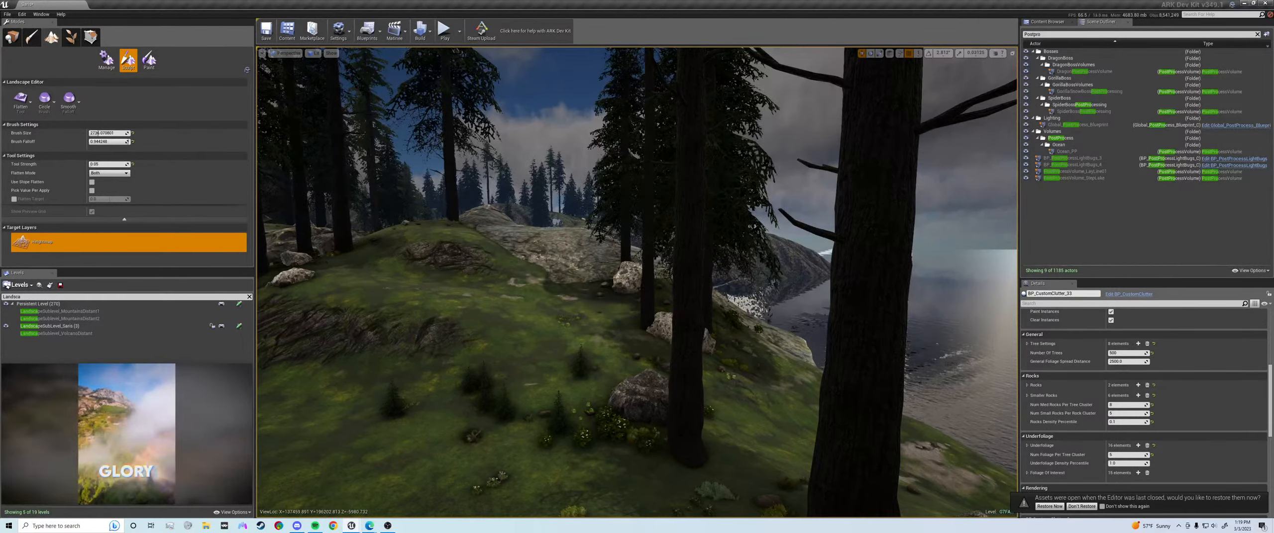
pyautogui.press('w')
pyautogui.moveTo(697, 278); pyautogui.dragTo(557, 281, button='right')
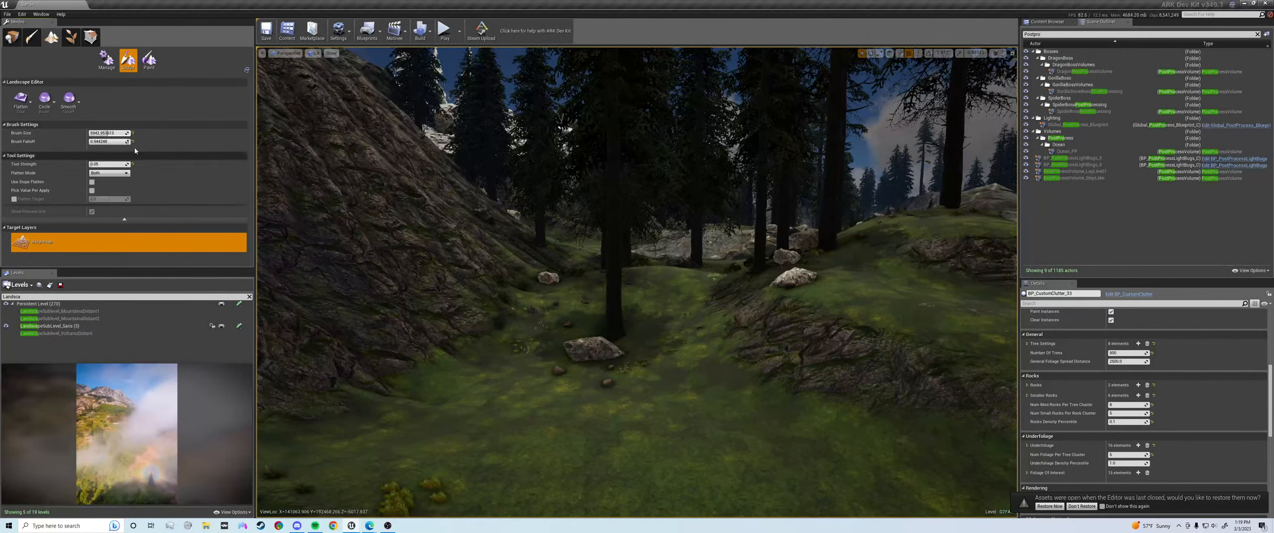
pyautogui.moveTo(117, 134); pyautogui.dragTo(112, 134)
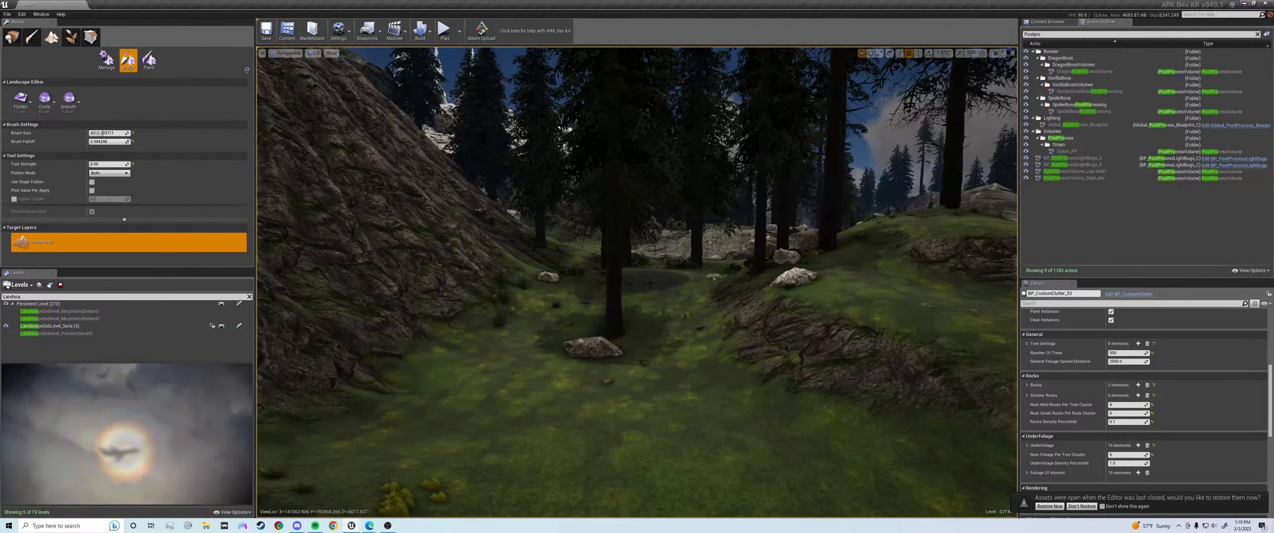
pyautogui.press('w')
pyautogui.moveTo(649, 284); pyautogui.dragTo(767, 287, button='right')
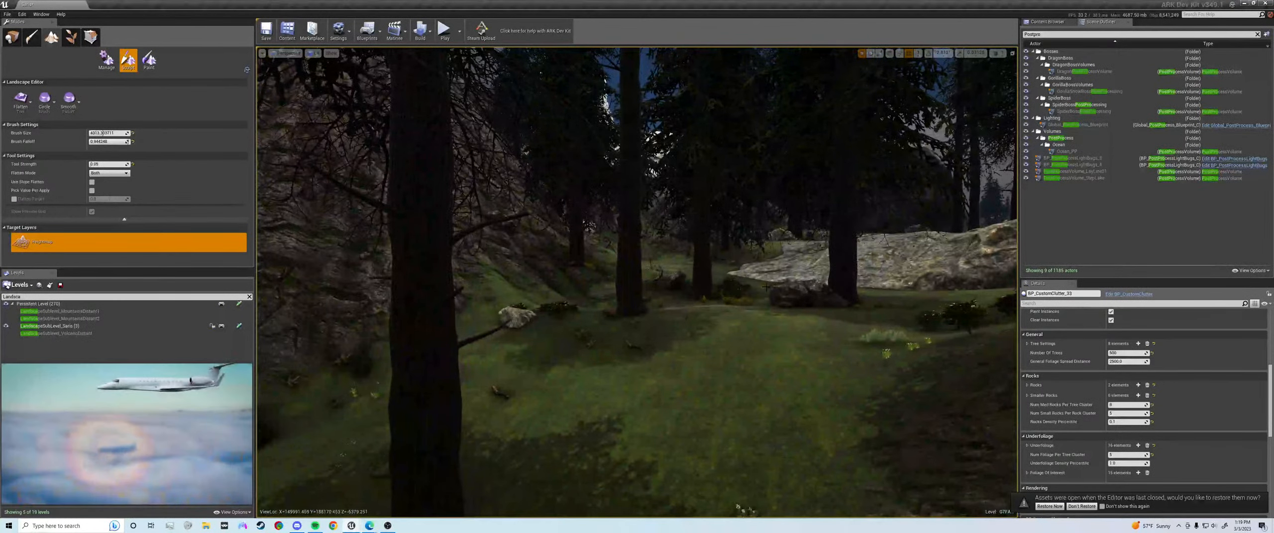
pyautogui.press('s')
pyautogui.moveTo(646, 271); pyautogui.dragTo(641, 289, button='right')
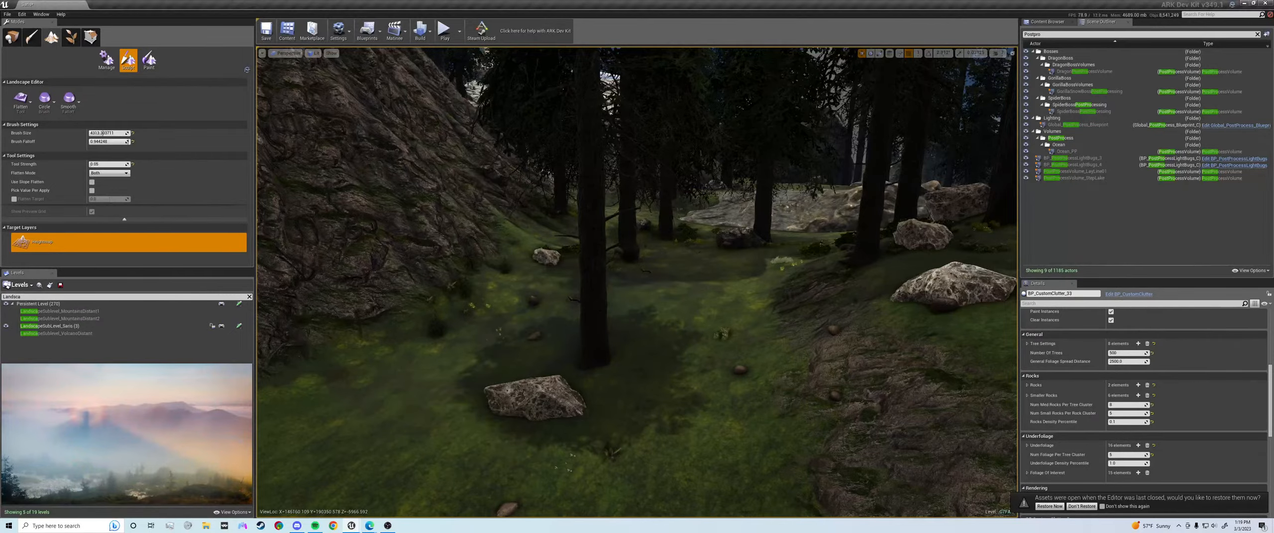
pyautogui.moveTo(642, 289); pyautogui.dragTo(641, 229, button='right')
pyautogui.press('w')
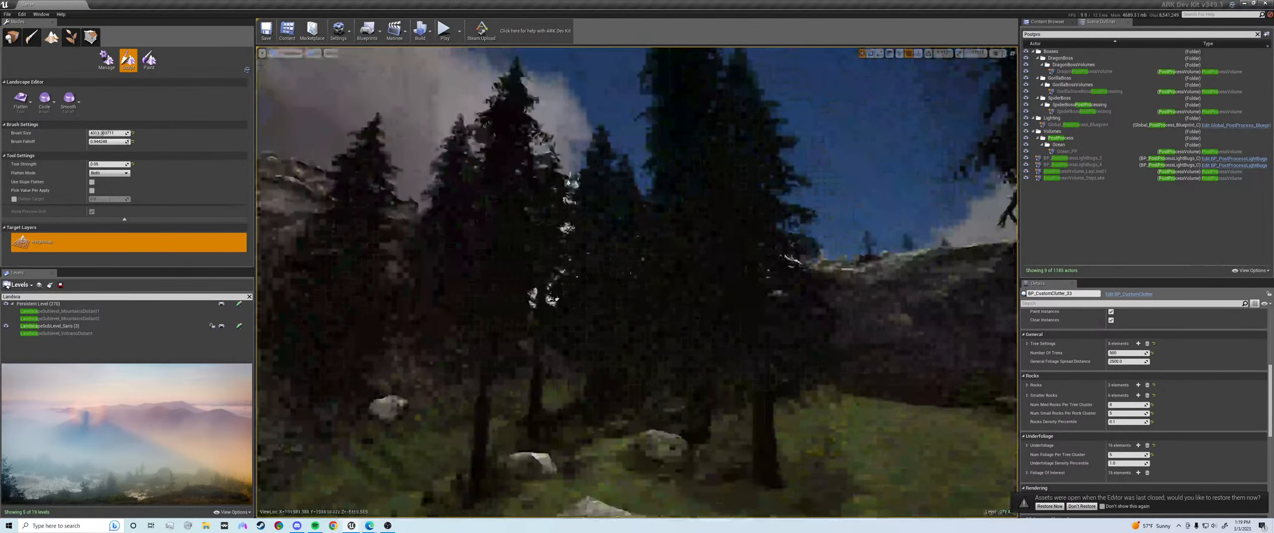
# Step: Lower the clutter actor's Number Of Trees and regenerate its foliage to thin out the forest
pyautogui.hotkey('shift', '1')
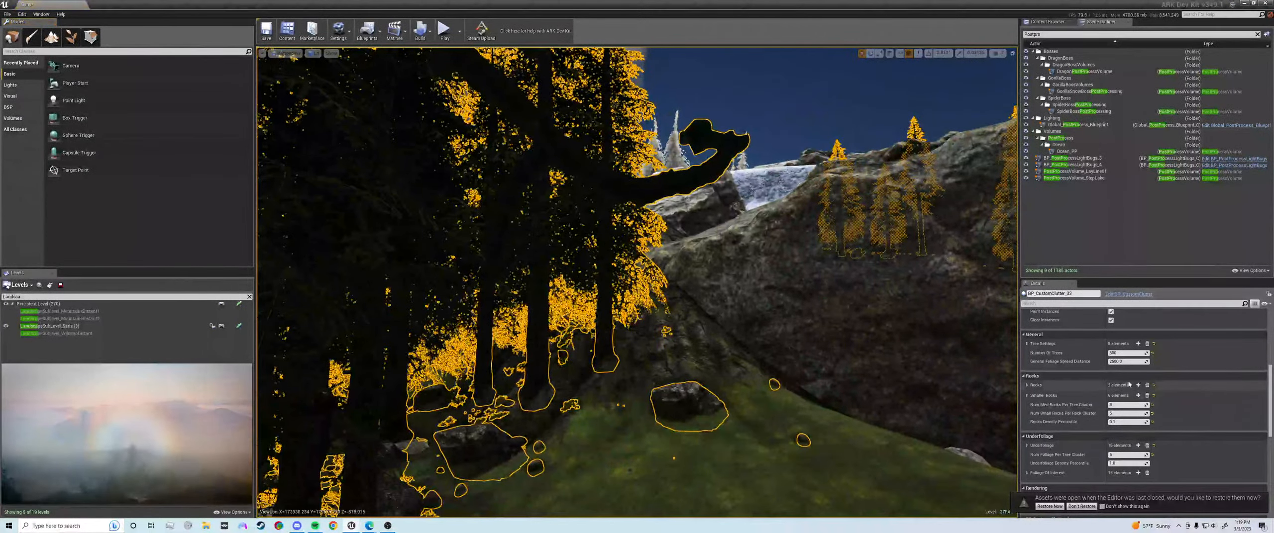
pyautogui.press('s')
pyautogui.moveTo(642, 278); pyautogui.dragTo(597, 318, button='right')
pyautogui.press('s')
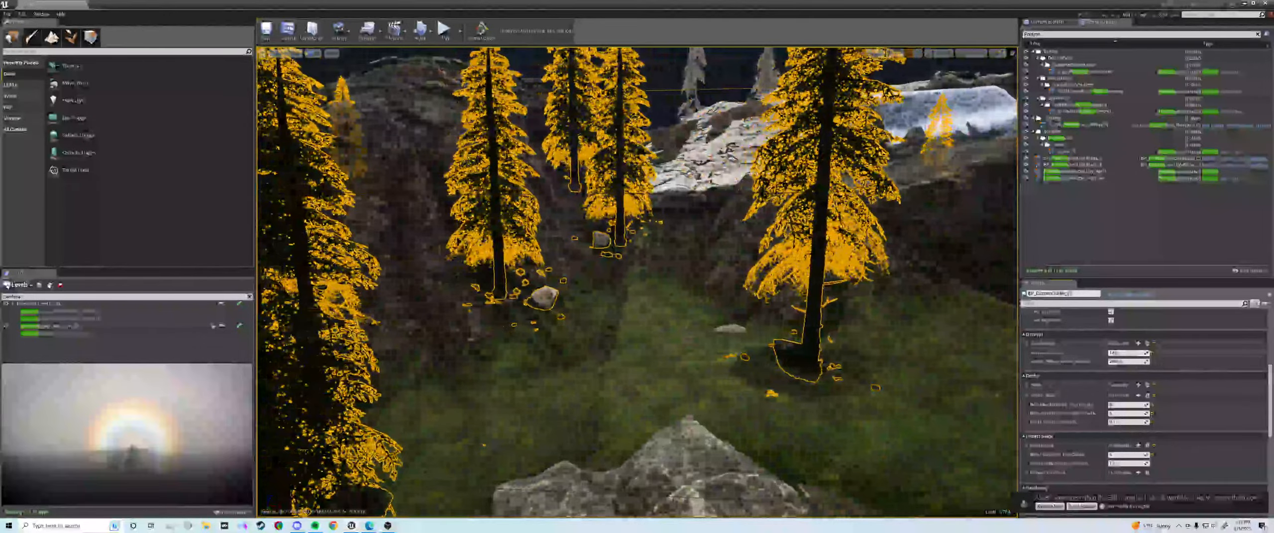
pyautogui.moveTo(1125, 353); pyautogui.dragTo(1120, 353)
pyautogui.moveTo(641, 279); pyautogui.dragTo(587, 251, button='right')
pyautogui.press('s')
pyautogui.press('g')
pyautogui.press('s')
pyautogui.press('w')
pyautogui.press('w')
# Step: Return to landscape sculpting and flatten the grass along the edges of the low exposed rock in the meadow
pyautogui.hotkey('shift', '3')
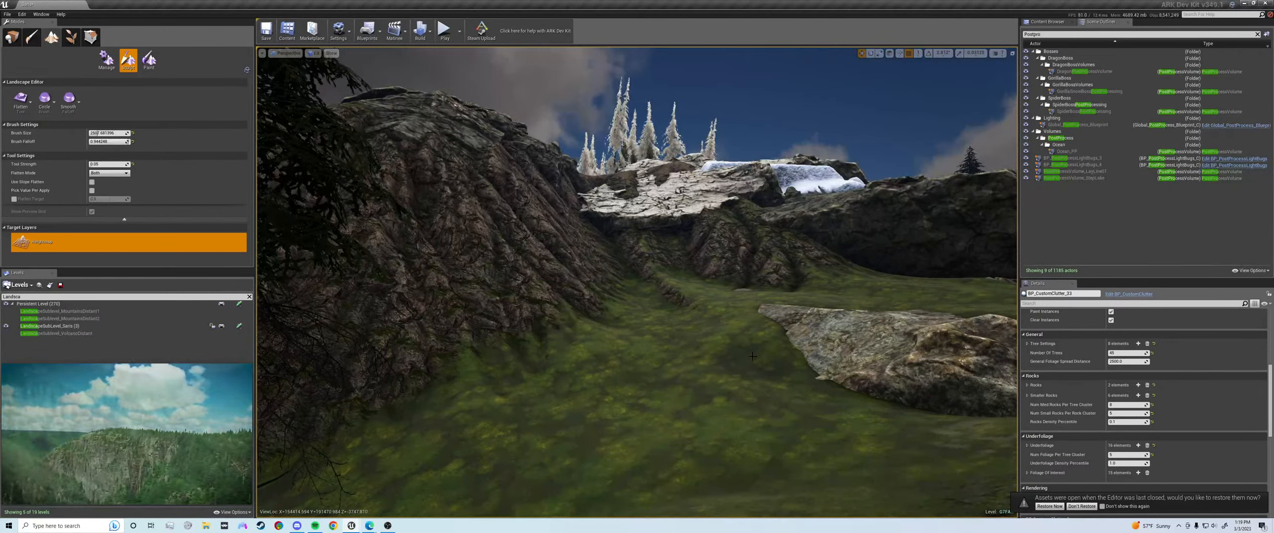
pyautogui.moveTo(754, 253)
pyautogui.mouseDown(button='right')
pyautogui.moveTo(895, 252)
pyautogui.moveTo(756, 262)
pyautogui.mouseUp(button='right')
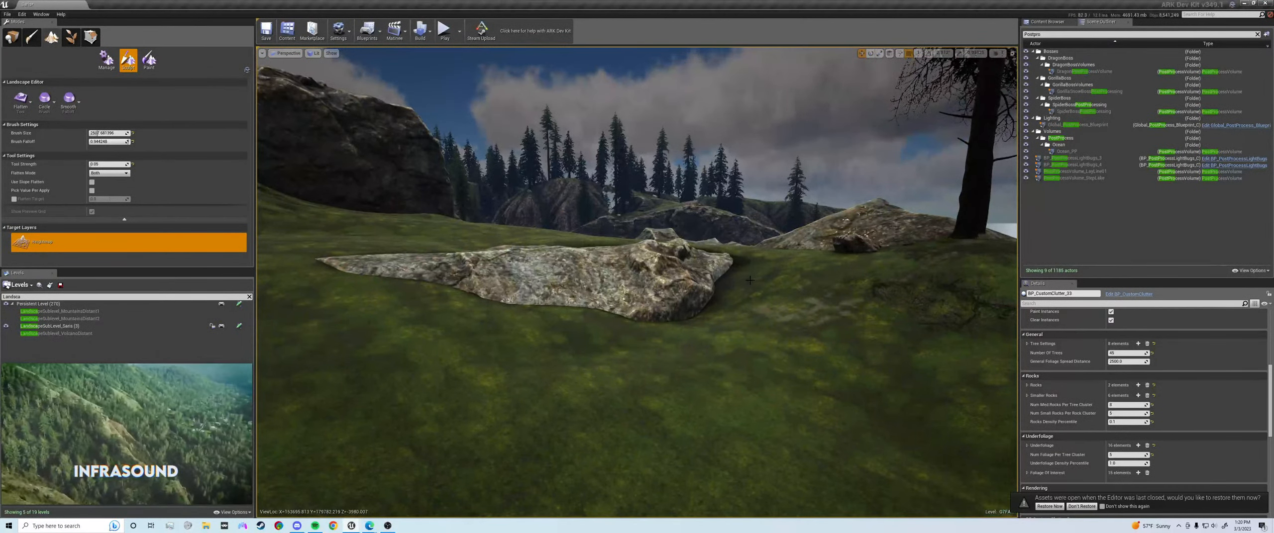
pyautogui.moveTo(625, 320)
pyautogui.mouseDown()
pyautogui.moveTo(487, 314)
pyautogui.moveTo(459, 332)
pyautogui.moveTo(393, 309)
pyautogui.mouseUp()
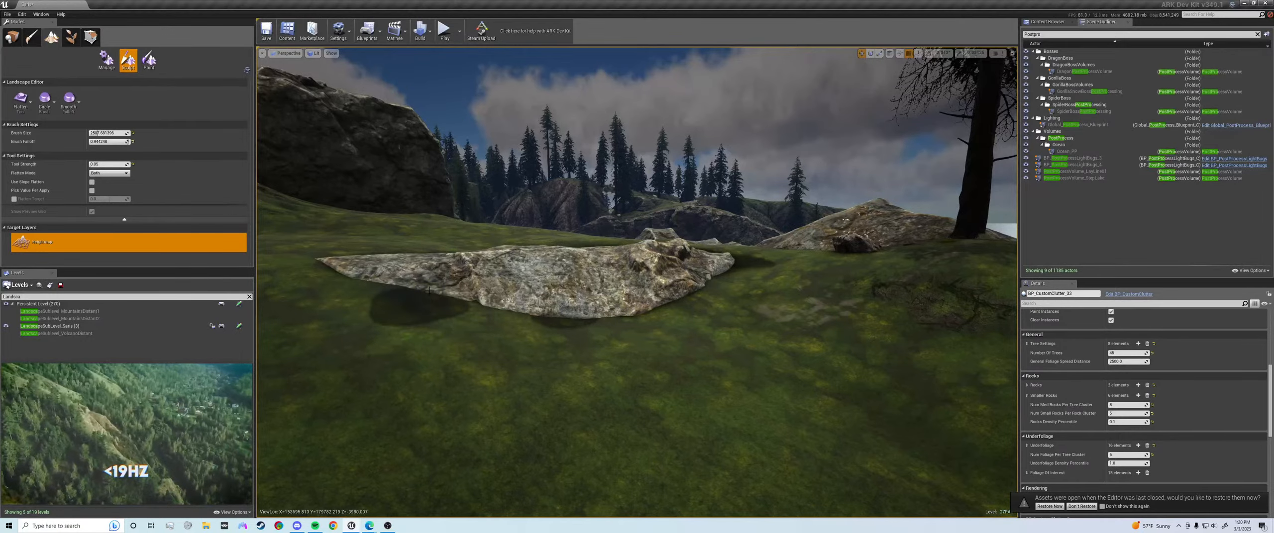
pyautogui.press('d')
pyautogui.moveTo(393, 309); pyautogui.dragTo(319, 310, button='right')
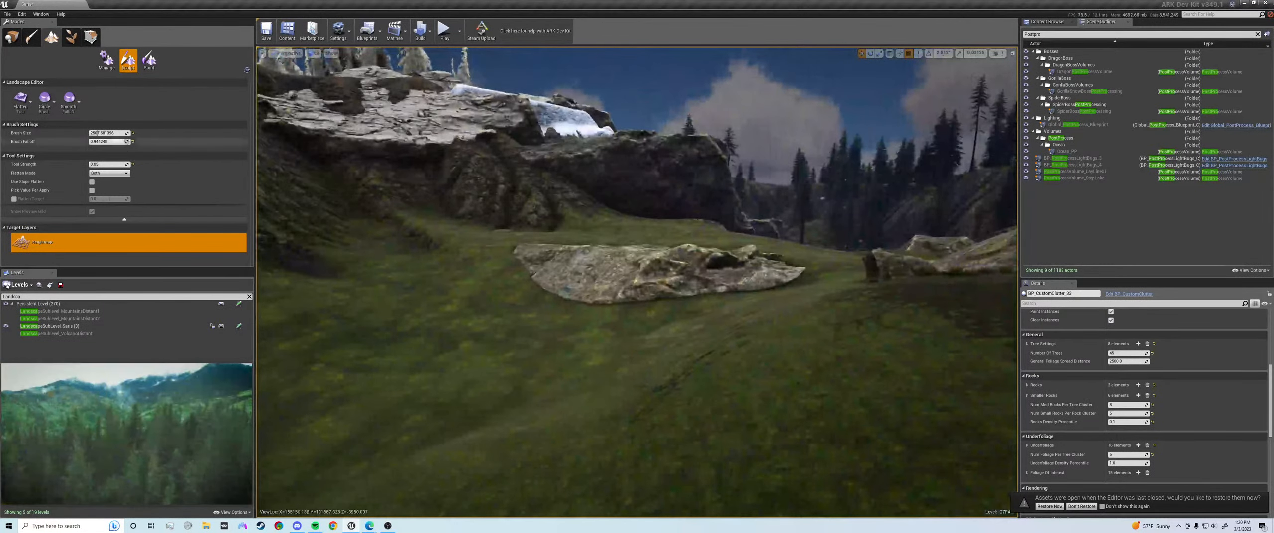
pyautogui.press('s')
pyautogui.press('a')
pyautogui.moveTo(378, 239); pyautogui.dragTo(382, 239, button='right')
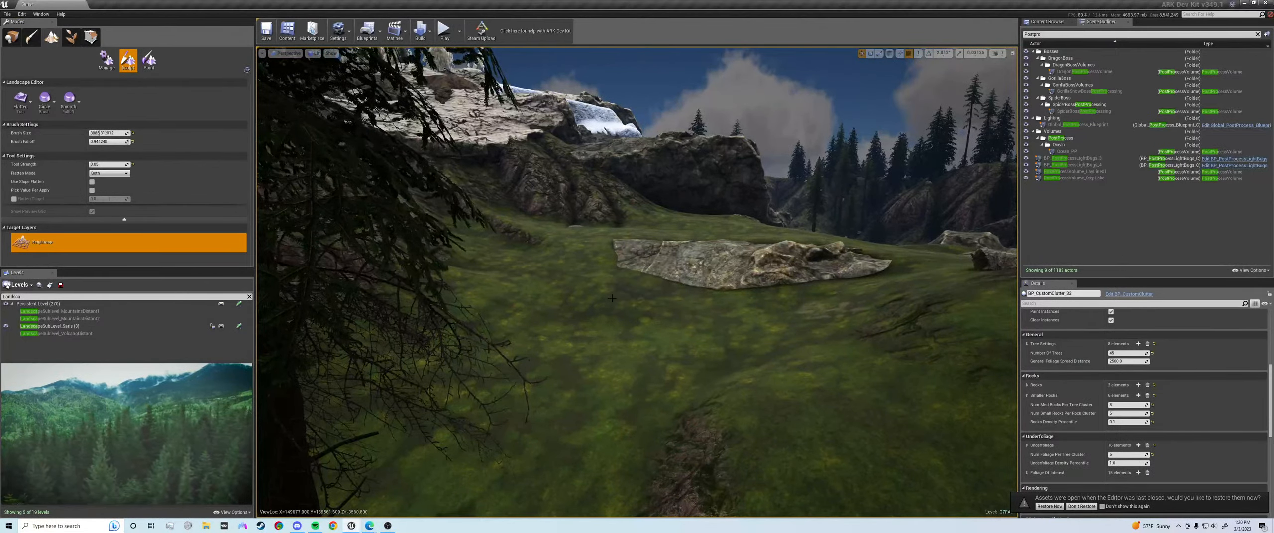
pyautogui.press('w')
pyautogui.moveTo(608, 249); pyautogui.dragTo(497, 236, button='right')
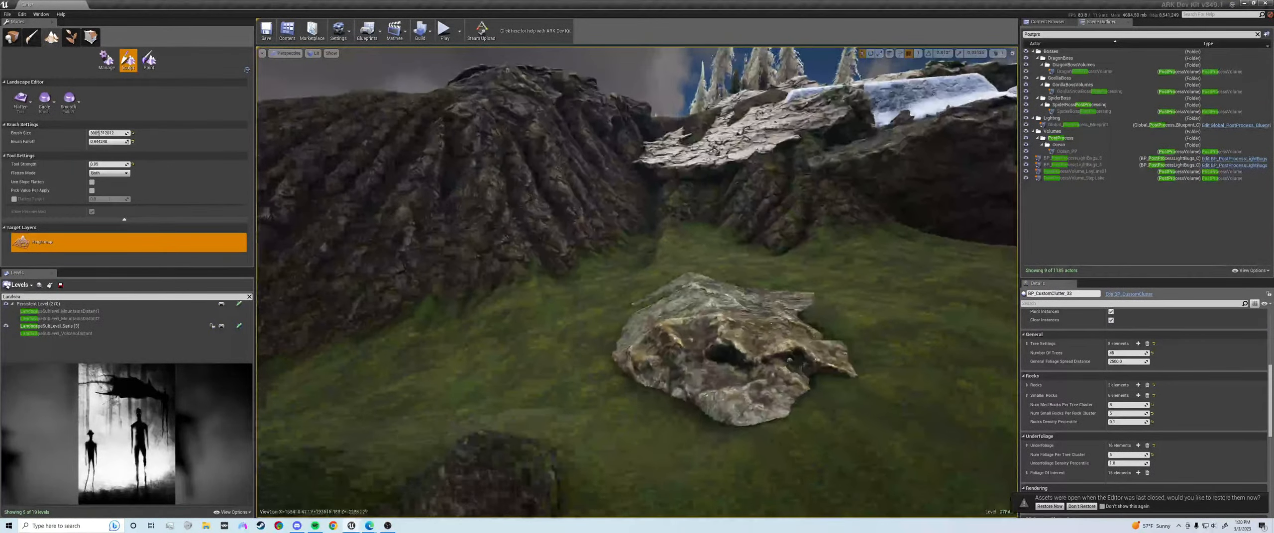
pyautogui.moveTo(745, 317); pyautogui.dragTo(816, 299, button='right')
# Step: Select the huge shoreline rock, duplicate it and move the copy up onto the slope beside the snowy ledge
pyautogui.hotkey('shift', '1')
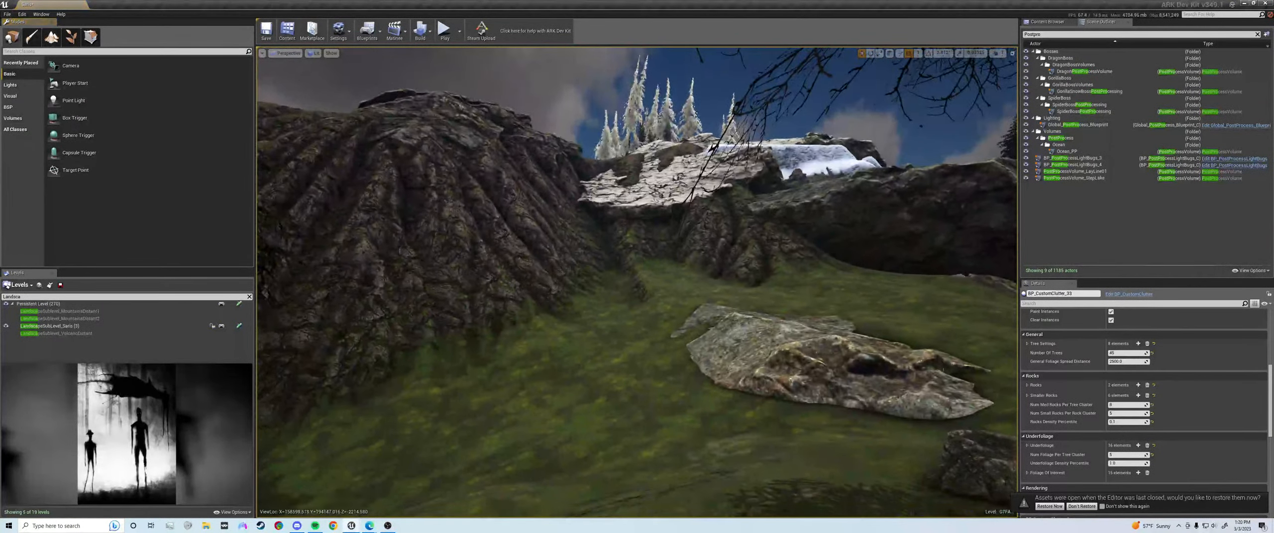
pyautogui.click(745, 317)
pyautogui.moveTo(835, 460); pyautogui.dragTo(710, 389, button='right')
pyautogui.press('g')
pyautogui.press('g')
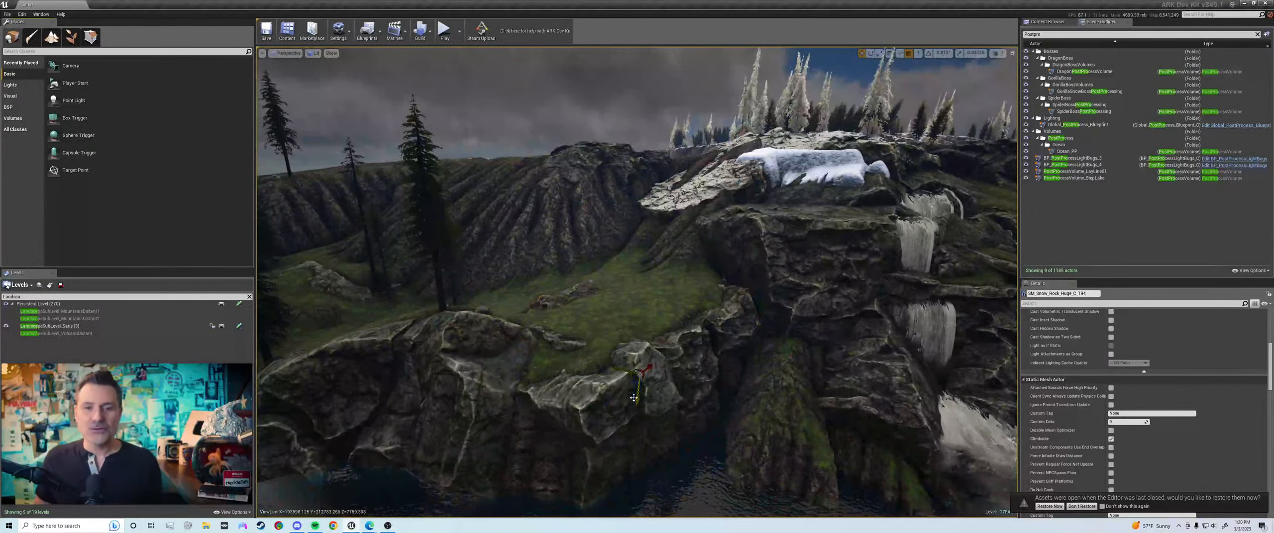
pyautogui.keyDown('alt'); pyautogui.moveTo(634, 397); pyautogui.dragTo(643, 294); pyautogui.keyUp('alt')
pyautogui.moveTo(643, 295)
pyautogui.mouseDown(button='right')
pyautogui.moveTo(645, 343)
pyautogui.moveTo(652, 286)
pyautogui.moveTo(635, 294)
pyautogui.mouseUp(button='right')
pyautogui.moveTo(665, 358); pyautogui.dragTo(641, 363, button='right')
pyautogui.moveTo(635, 363); pyautogui.dragTo(576, 298)
pyautogui.moveTo(577, 299); pyautogui.dragTo(559, 284, button='right')
# Step: Rotate and tilt the duplicated huge rock to fit the steep slope beside the snowy ledge
pyautogui.press('e')
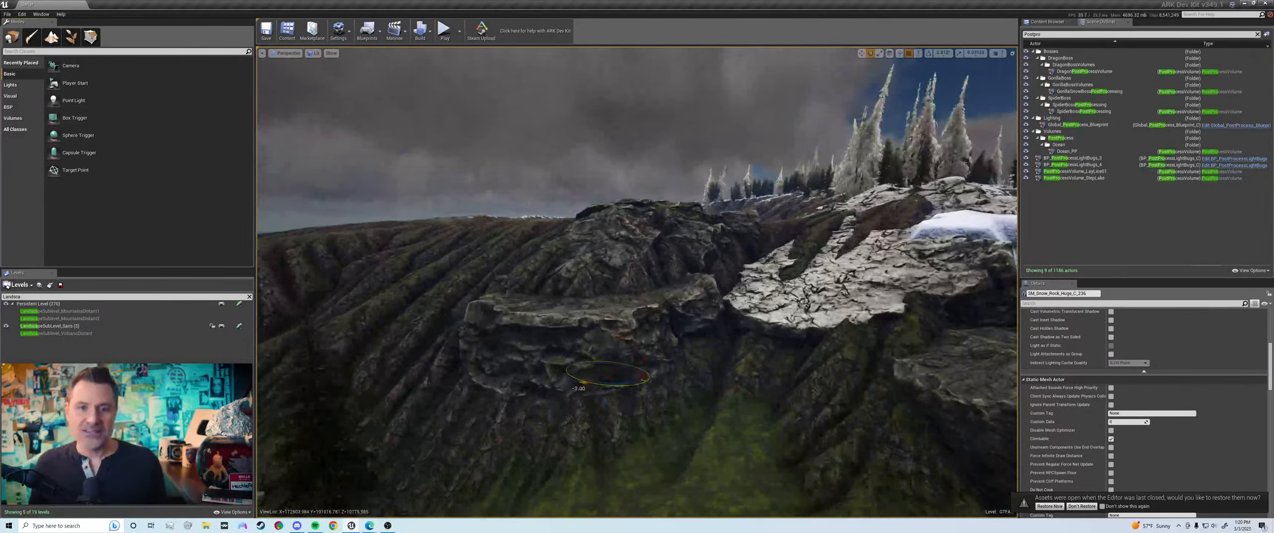
pyautogui.moveTo(604, 408); pyautogui.dragTo(602, 418)
pyautogui.moveTo(642, 351); pyautogui.dragTo(635, 328)
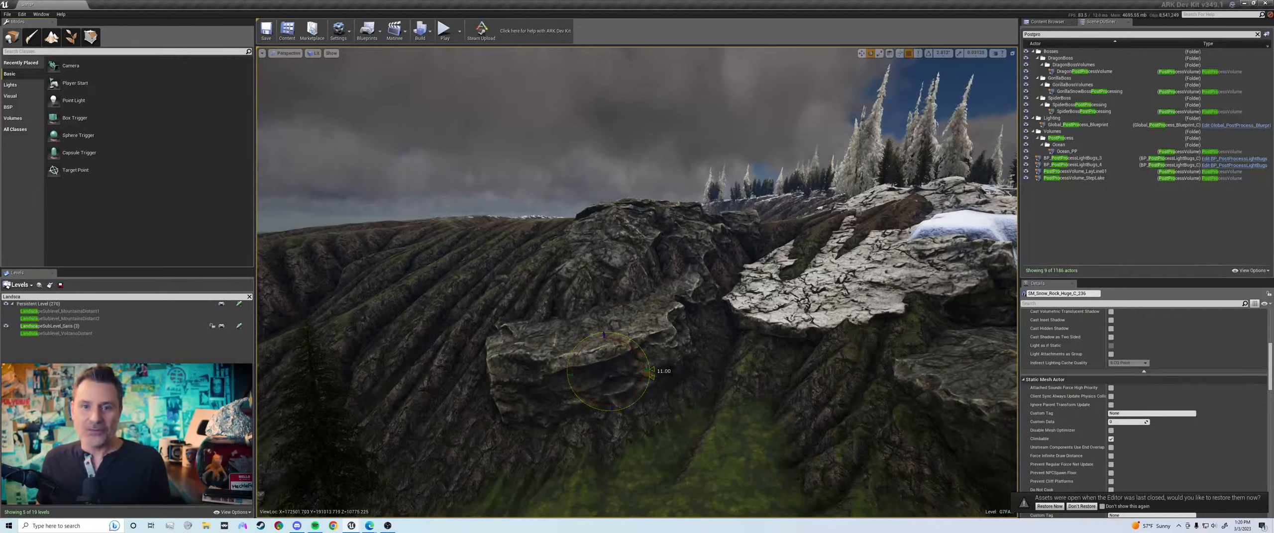
pyautogui.moveTo(634, 328); pyautogui.dragTo(634, 361, button='right')
pyautogui.moveTo(353, 476); pyautogui.dragTo(358, 476, button='right')
# Step: Switch to the YouTube browser window, start the video "The Phantom Time Hypothesis" and return to the map editor
pyautogui.moveTo(367, 528)
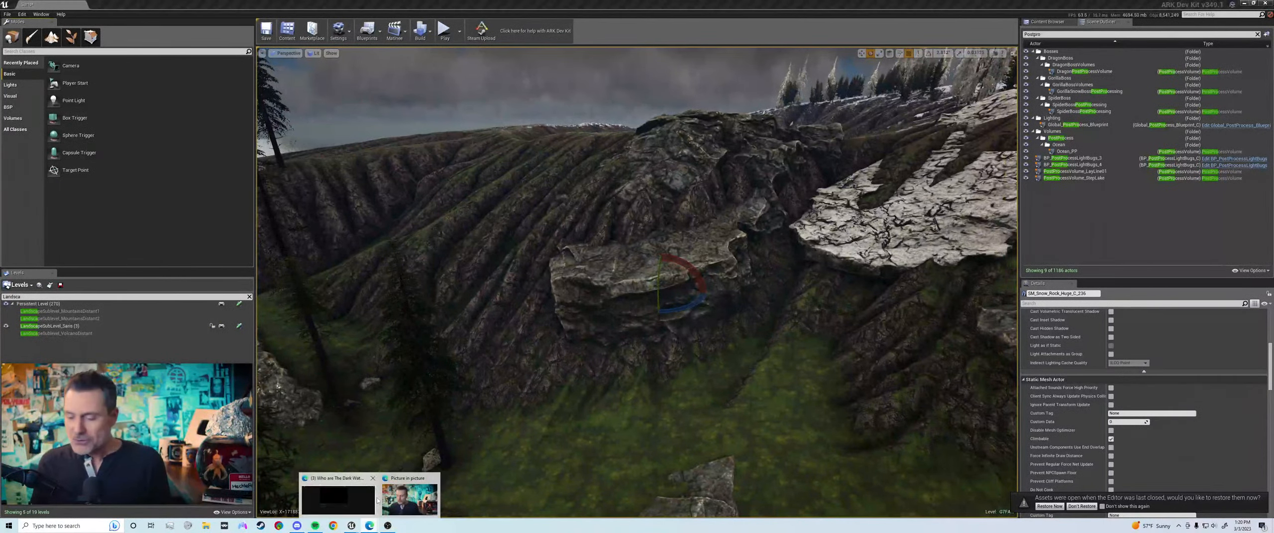
pyautogui.click(333, 497)
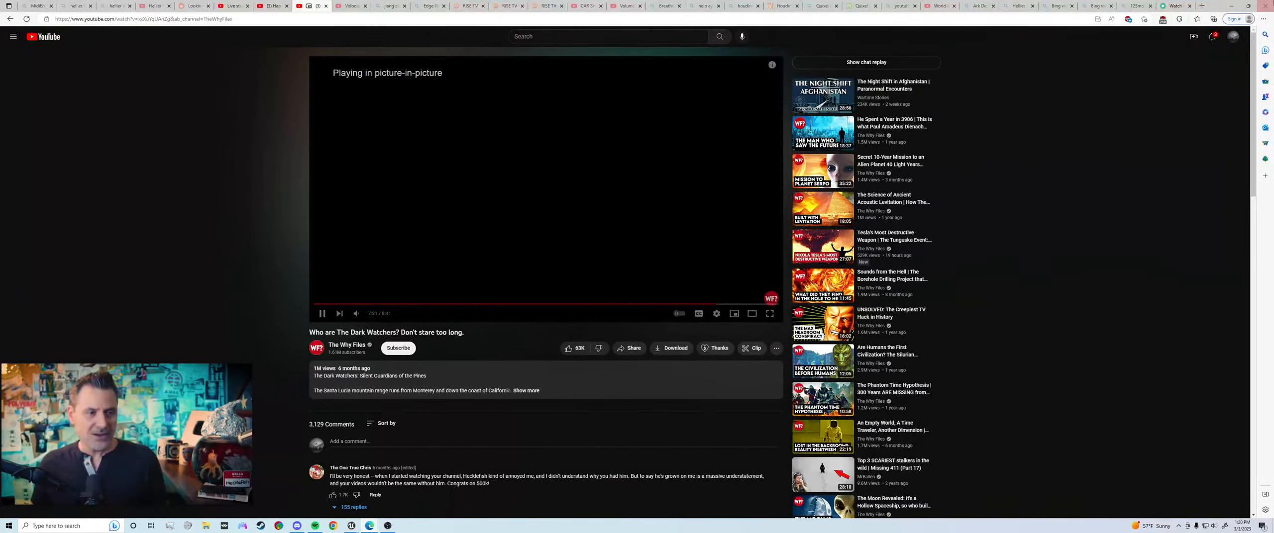
pyautogui.press('XF86AudioLowerVolume')
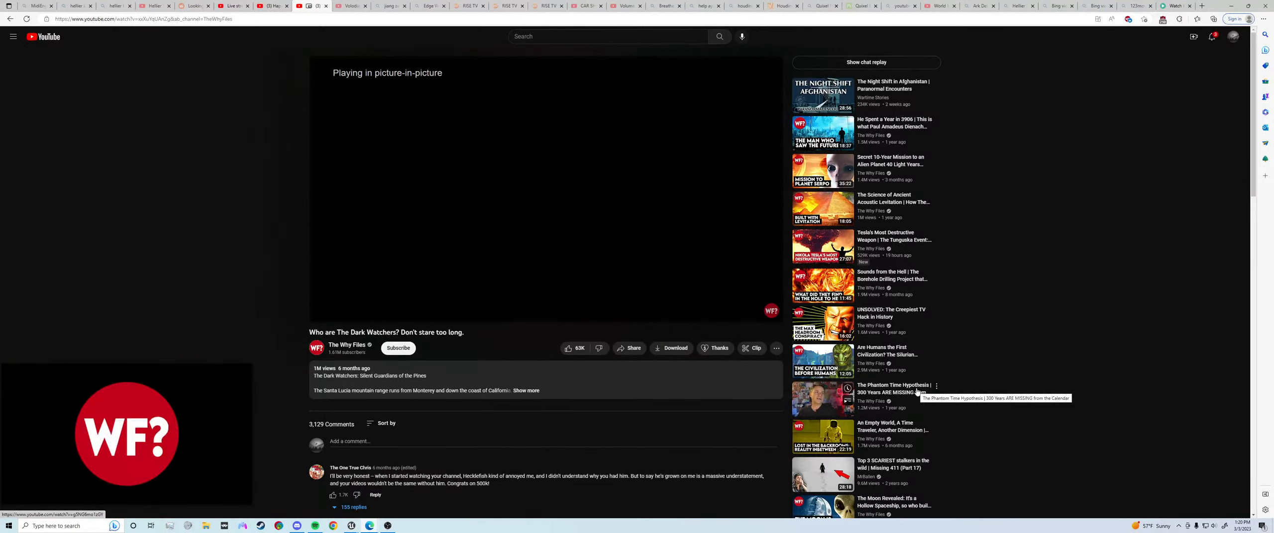
pyautogui.click(917, 391)
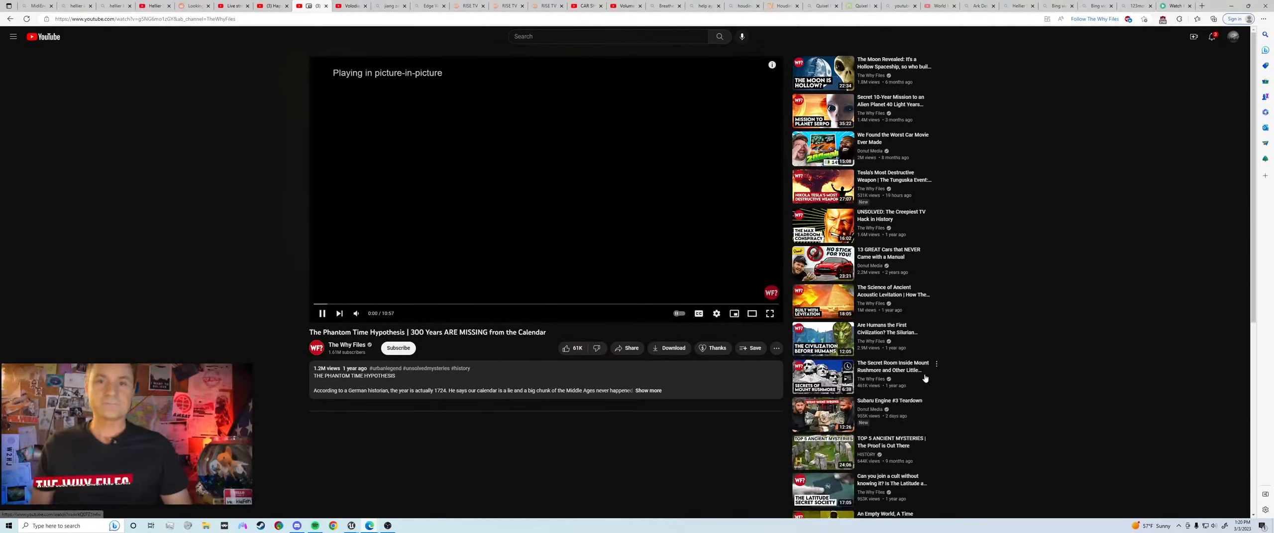
pyautogui.click(1232, 6)
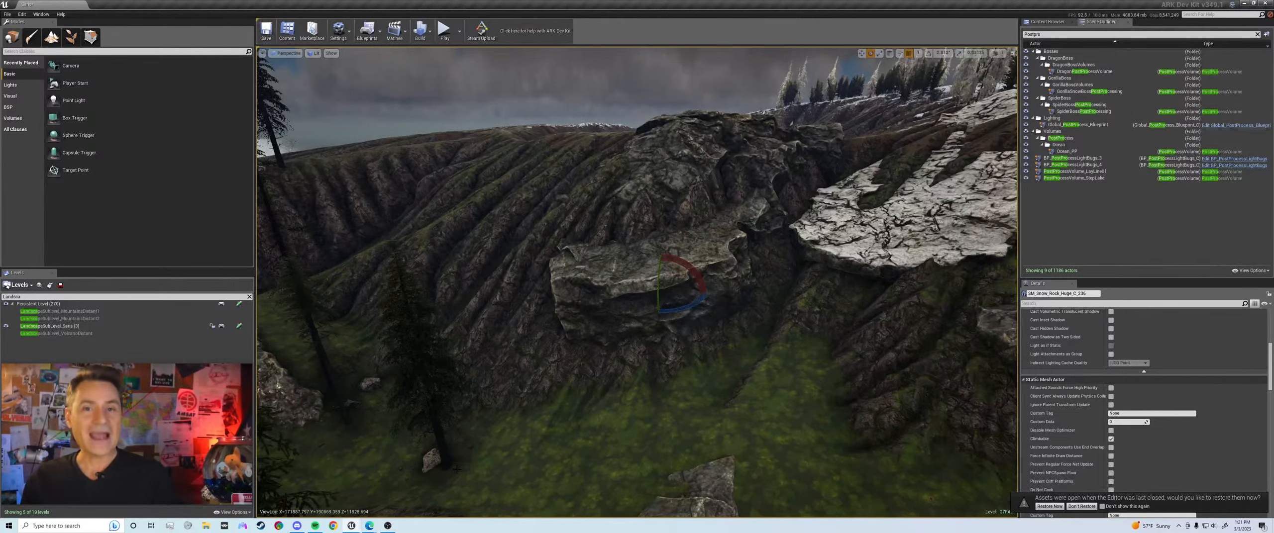
# Step: Try nudging the duplicated huge rock on the slope and undo the change
pyautogui.moveTo(457, 469); pyautogui.dragTo(484, 457, button='right')
pyautogui.press('w')
pyautogui.press('w')
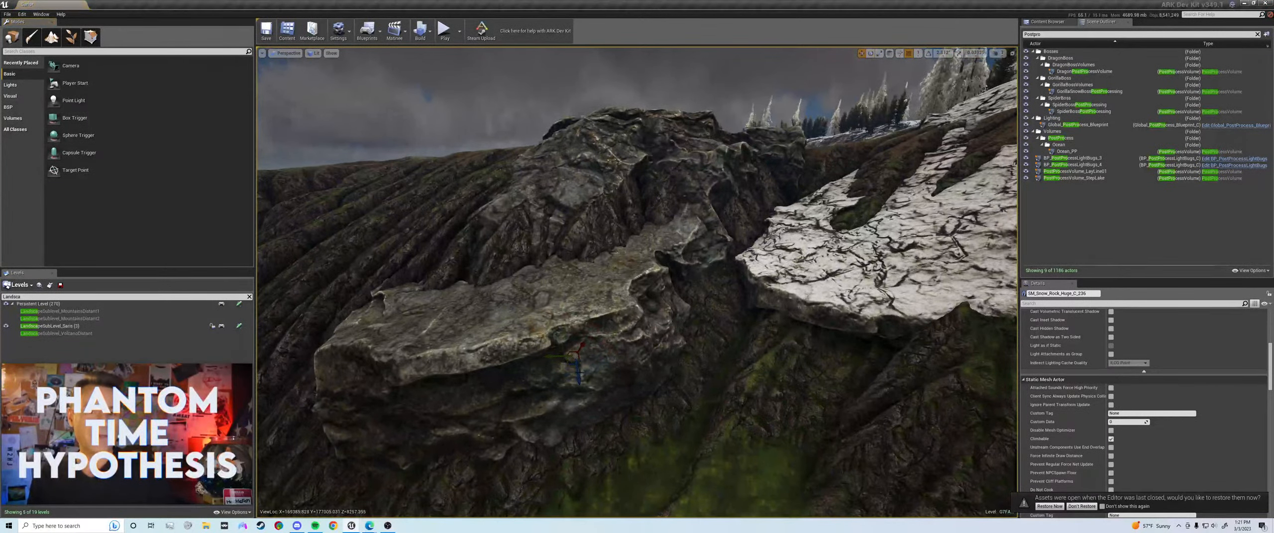
pyautogui.moveTo(570, 354); pyautogui.dragTo(571, 347)
pyautogui.hotkey('ctrl', 'z')
pyautogui.press('g')
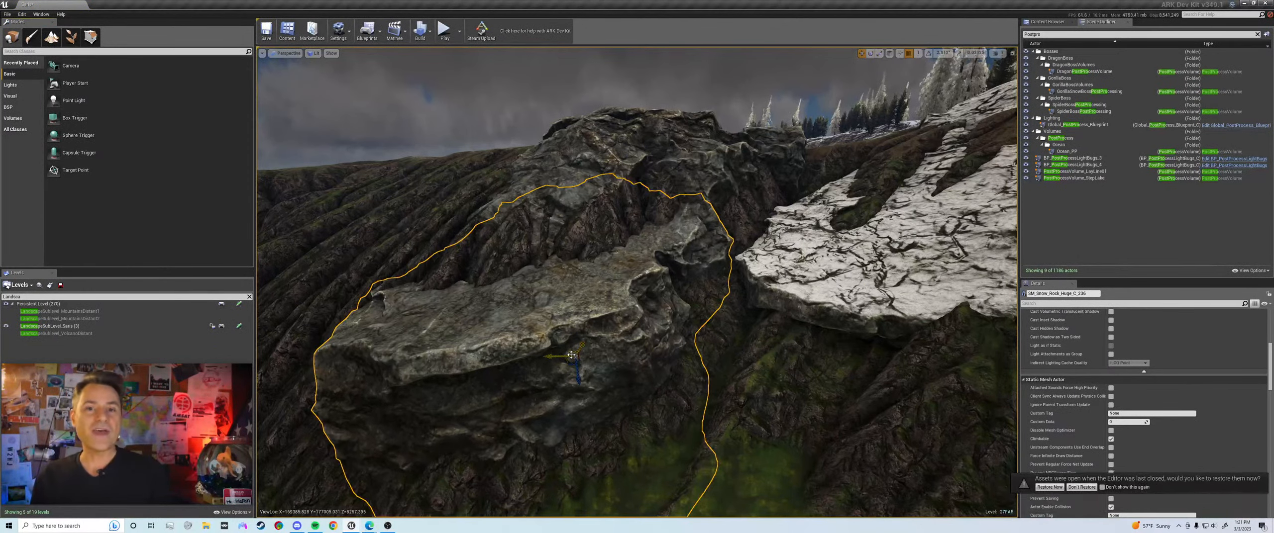
# Step: Duplicate the huge rock on the steep slope and move the copy outward, away from the snowy ledge
pyautogui.press('g')
pyautogui.press('s')
pyautogui.moveTo(574, 308); pyautogui.dragTo(569, 318, button='right')
pyautogui.moveTo(618, 275); pyautogui.dragTo(617, 275, button='right')
pyautogui.keyDown('alt'); pyautogui.moveTo(626, 281); pyautogui.dragTo(467, 320); pyautogui.keyUp('alt')
pyautogui.moveTo(540, 293); pyautogui.dragTo(541, 293, button='right')
pyautogui.press('a')
pyautogui.press('g')
pyautogui.press('g')
# Step: Rotate the new huge rock copy so its top forms a nearly level ledge against the ridged slope
pyautogui.press('e')
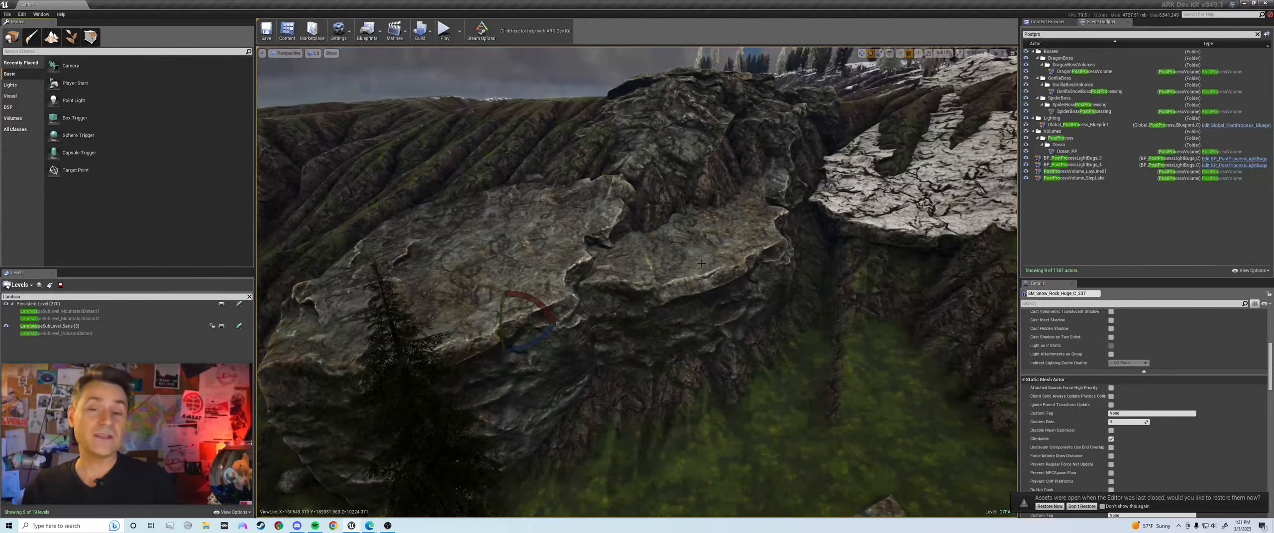
pyautogui.moveTo(508, 311)
pyautogui.mouseDown()
pyautogui.moveTo(519, 354)
pyautogui.moveTo(489, 359)
pyautogui.moveTo(520, 356)
pyautogui.moveTo(516, 308)
pyautogui.moveTo(505, 334)
pyautogui.mouseUp()
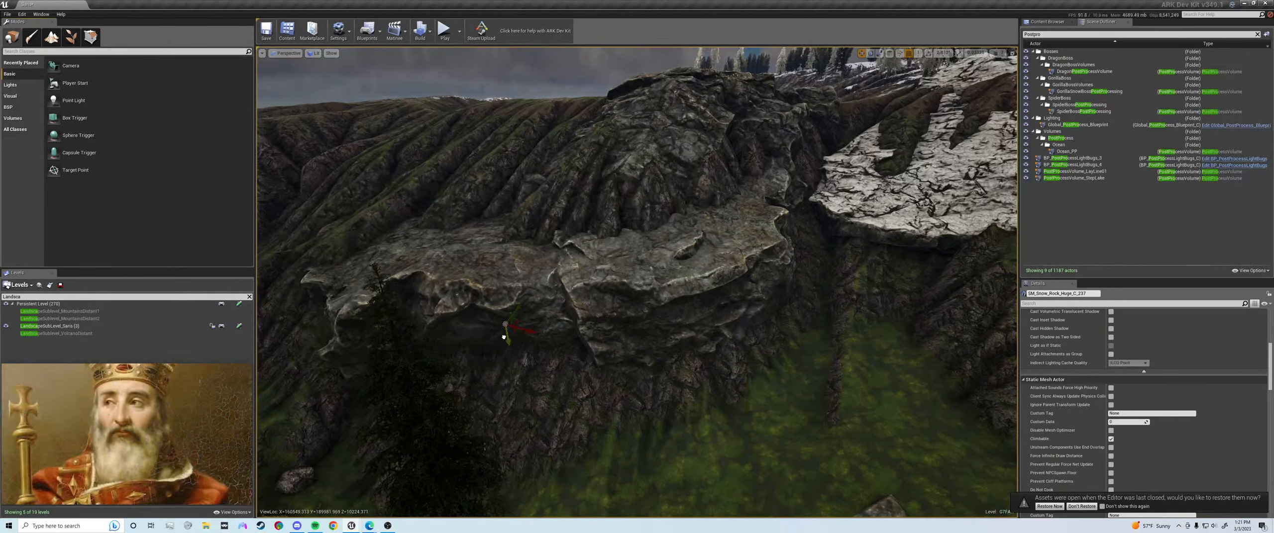
pyautogui.press('a')
pyautogui.moveTo(506, 334); pyautogui.dragTo(557, 320, button='right')
pyautogui.press('s')
pyautogui.press('e')
pyautogui.moveTo(604, 320); pyautogui.dragTo(587, 321)
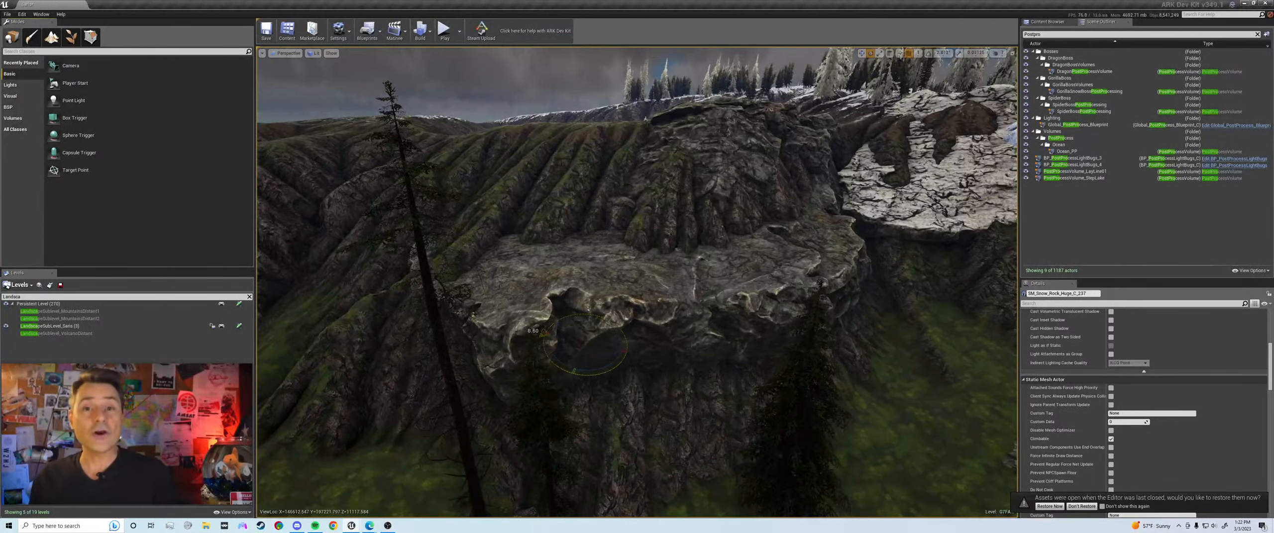
# Step: Try further rotations of the ledge rock copy and undo them
pyautogui.moveTo(601, 367); pyautogui.dragTo(581, 371)
pyautogui.press('a')
pyautogui.moveTo(581, 372); pyautogui.dragTo(643, 360, button='right')
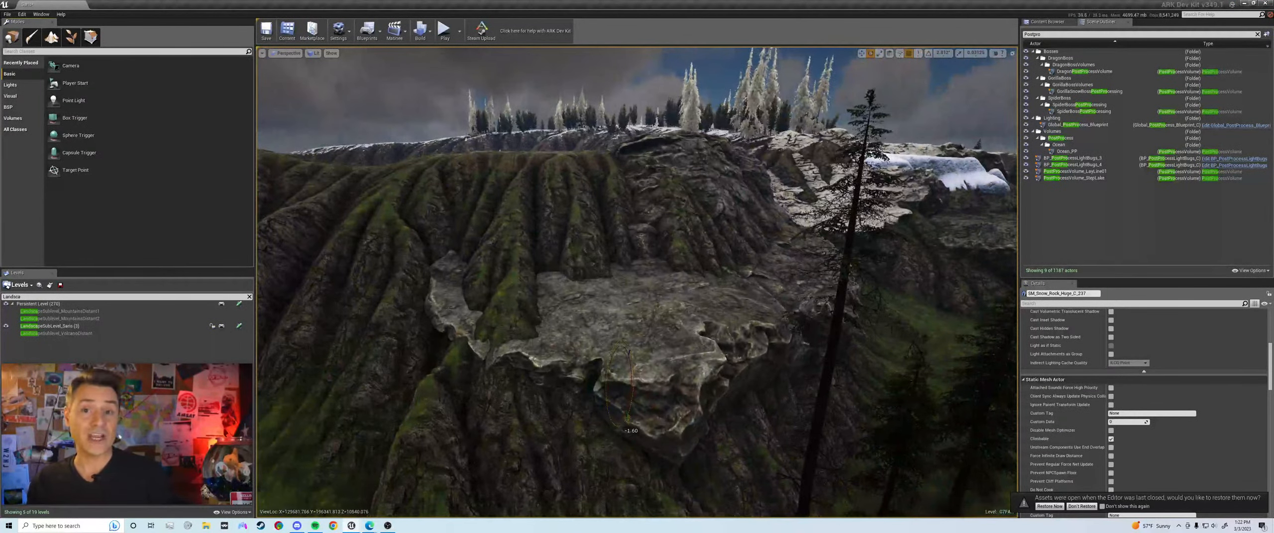
pyautogui.hotkey('ctrl', 'z')
pyautogui.hotkey('ctrl', 'z')
pyautogui.hotkey('ctrl', 'z')
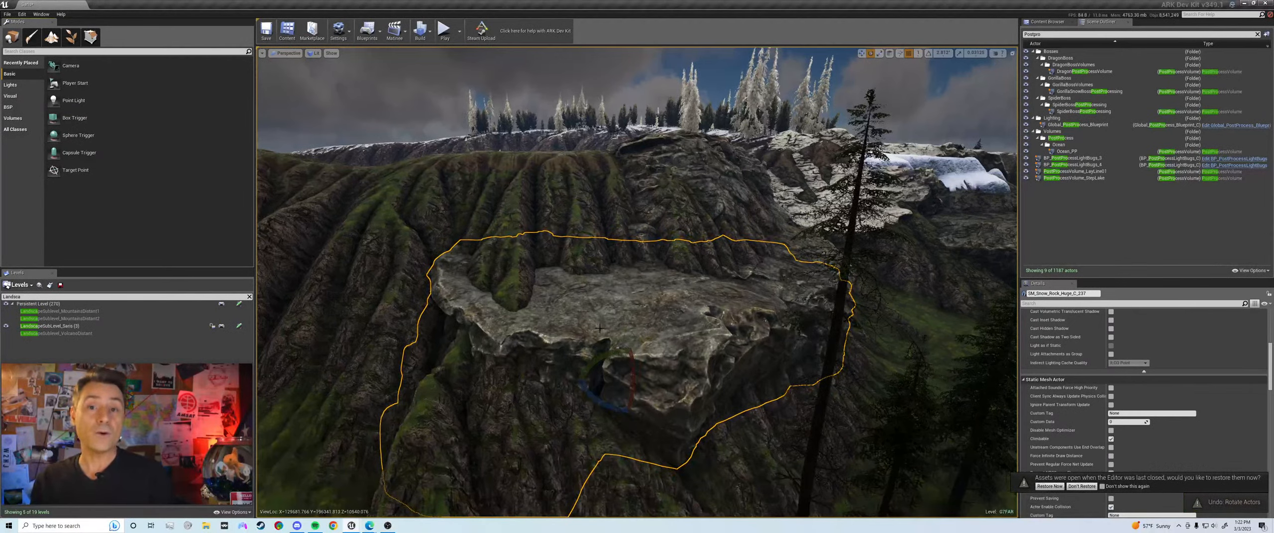
# Step: Nudge the ledge rock copy sideways along the slope
pyautogui.press('w')
pyautogui.moveTo(623, 375); pyautogui.dragTo(605, 375)
pyautogui.press('d')
pyautogui.moveTo(605, 375); pyautogui.dragTo(586, 357, button='right')
pyautogui.press('s')
pyautogui.press('a')
pyautogui.press('w')
pyautogui.press('s')
# Step: Select the huge rock above the ledge, duplicate it and move the copy across the ridged slope away from the snow
pyautogui.click(667, 279)
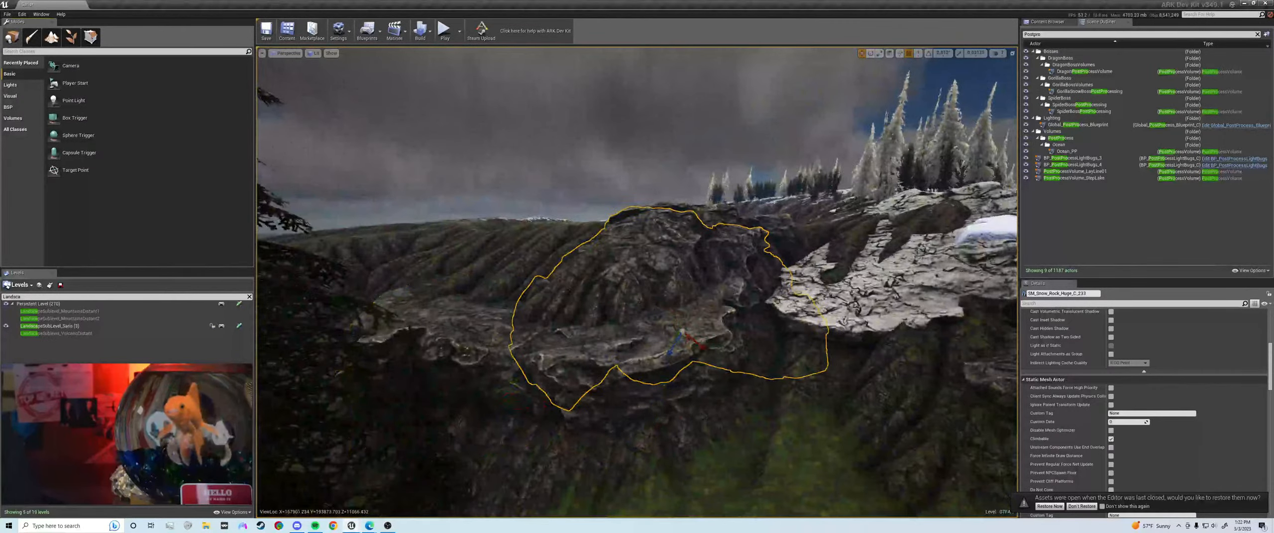
pyautogui.press('w')
pyautogui.moveTo(667, 279); pyautogui.dragTo(651, 318, button='right')
pyautogui.moveTo(662, 241); pyautogui.dragTo(684, 237, button='right')
pyautogui.press('a')
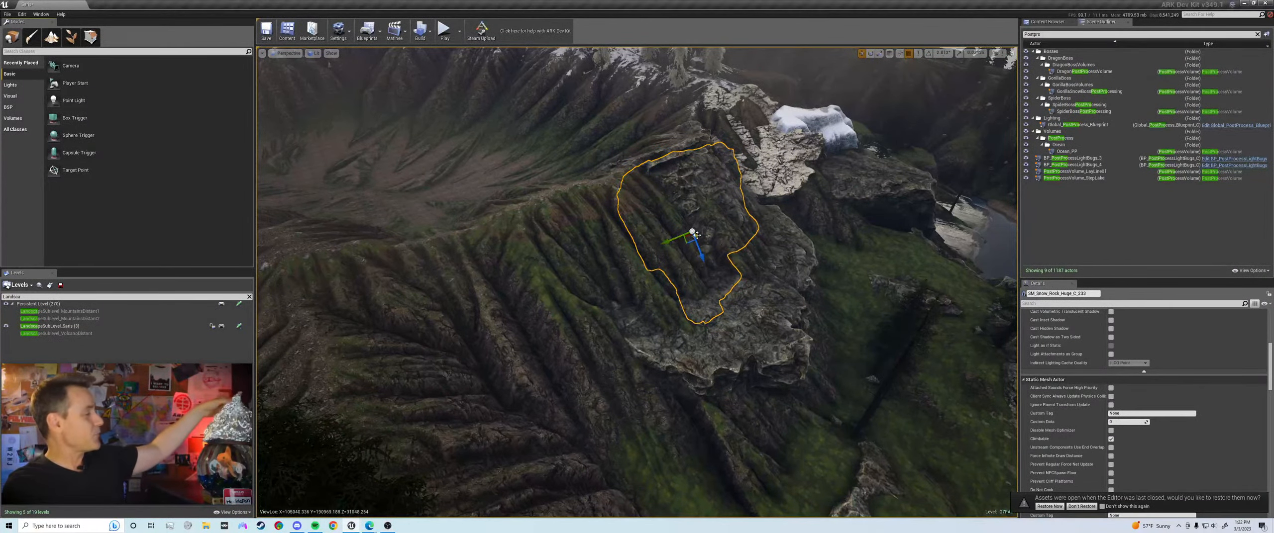
pyautogui.keyDown('alt'); pyautogui.moveTo(696, 234); pyautogui.dragTo(554, 270); pyautogui.keyUp('alt')
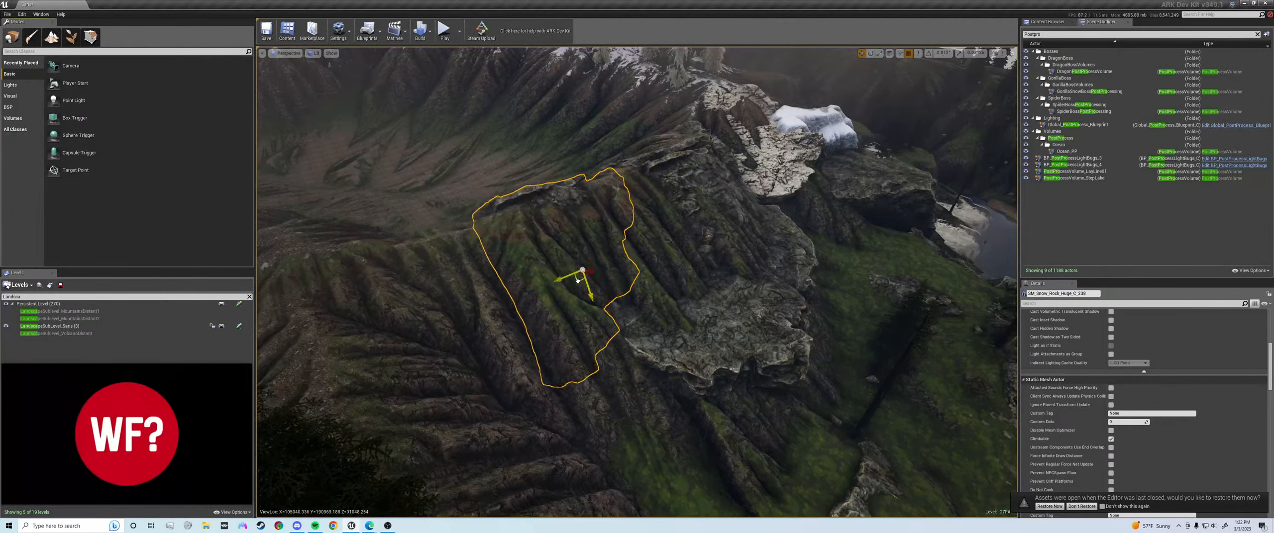
# Step: Reposition the upper rock copy so its stone surface emerges from the slope, undoing unwanted moves
pyautogui.hotkey('ctrl', 'z')
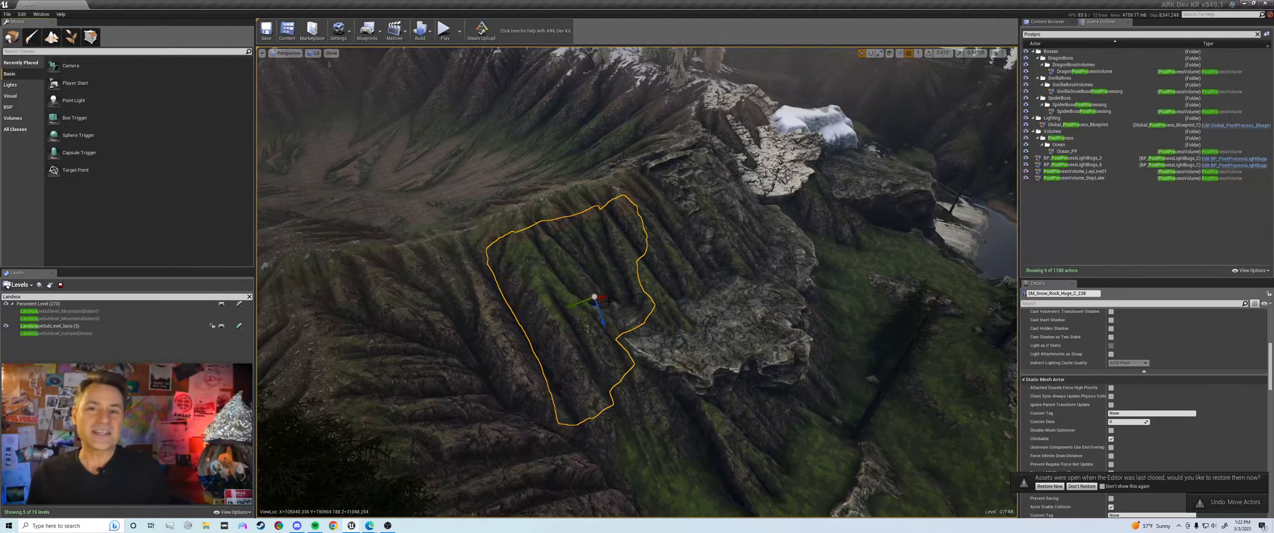
pyautogui.moveTo(608, 302)
pyautogui.mouseDown()
pyautogui.moveTo(558, 295)
pyautogui.moveTo(596, 298)
pyautogui.mouseUp()
pyautogui.press('g')
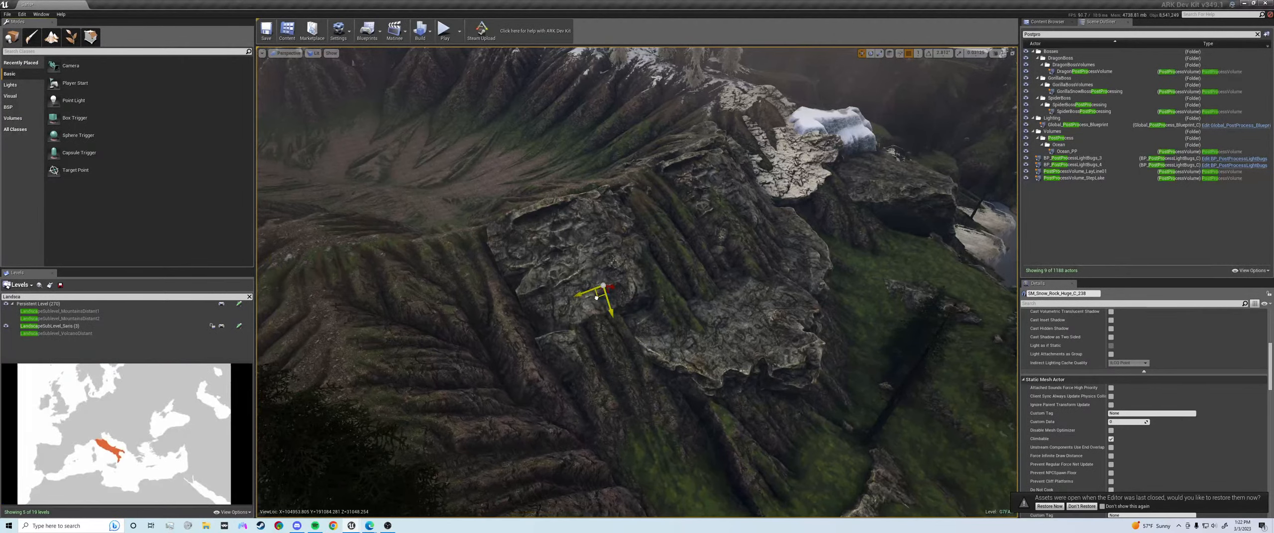
pyautogui.hotkey('ctrl', 'z')
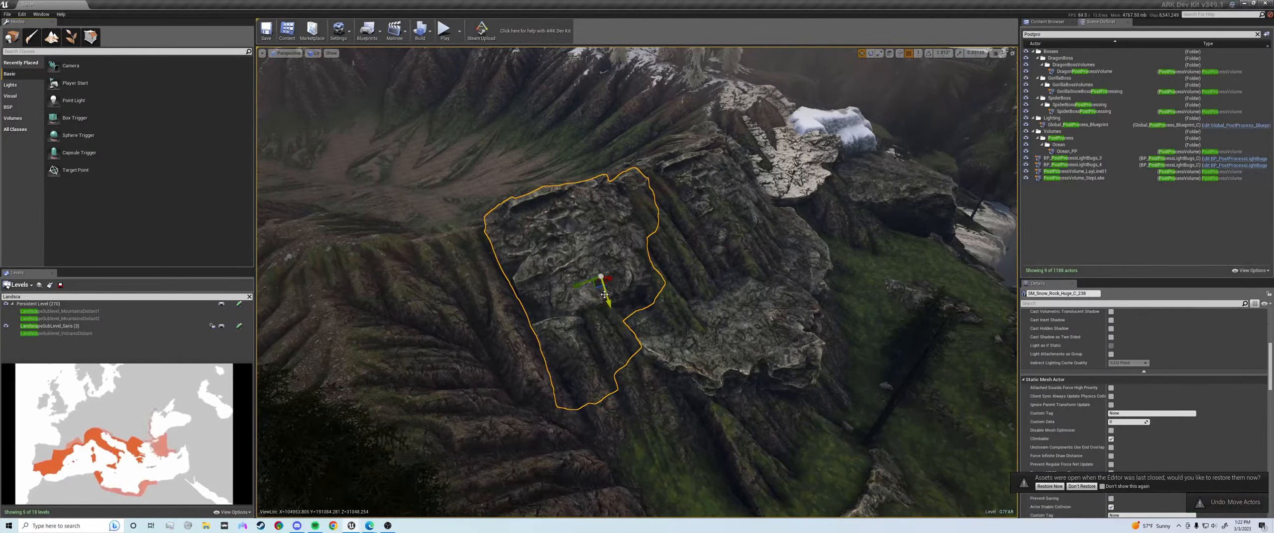
# Step: Try nudging the upper rock copy from a closer view and undo the move
pyautogui.moveTo(596, 298); pyautogui.dragTo(597, 268, button='right')
pyautogui.press('w')
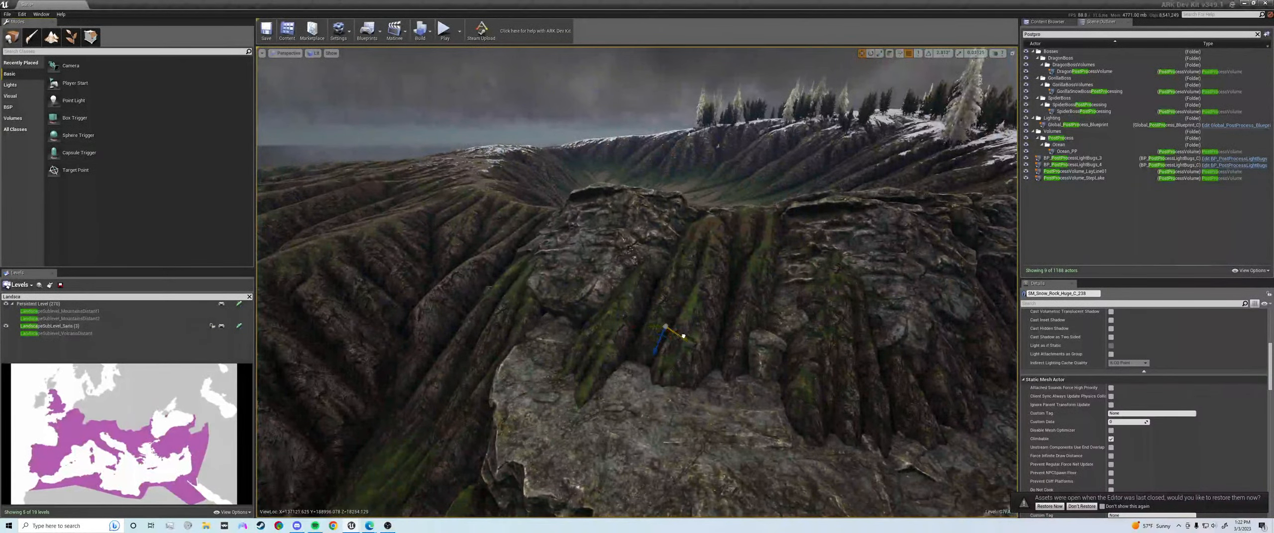
pyautogui.moveTo(657, 328); pyautogui.dragTo(654, 329)
pyautogui.hotkey('ctrl', 'z')
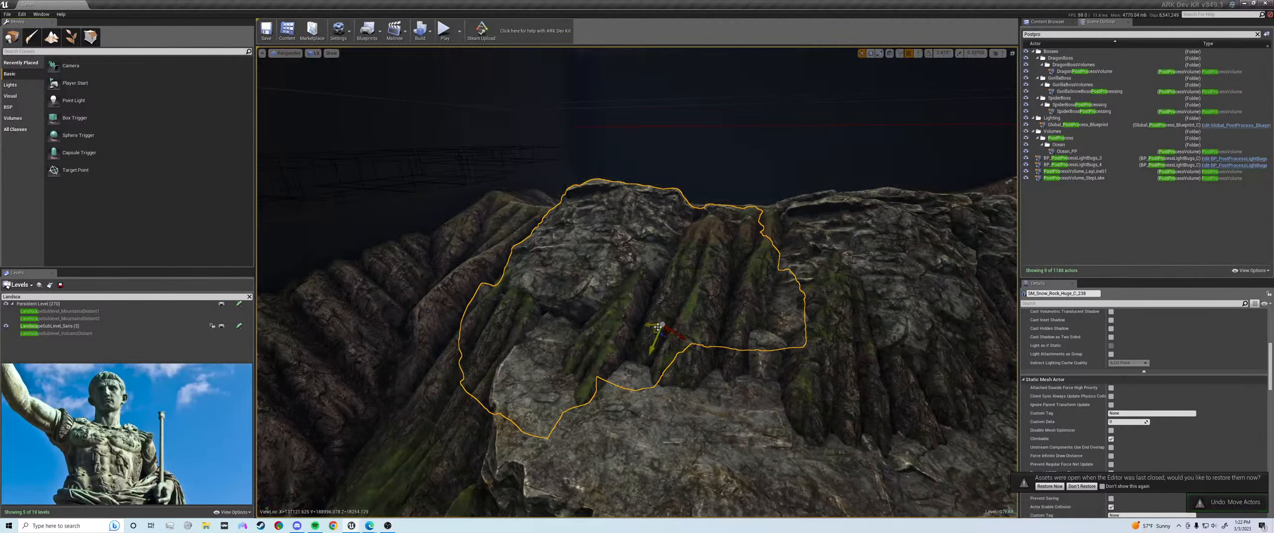
# Step: Examine how the duplicated rocks blend into the slope and check the grassy valley below them
pyautogui.press('a')
pyautogui.moveTo(657, 329); pyautogui.dragTo(767, 340, button='right')
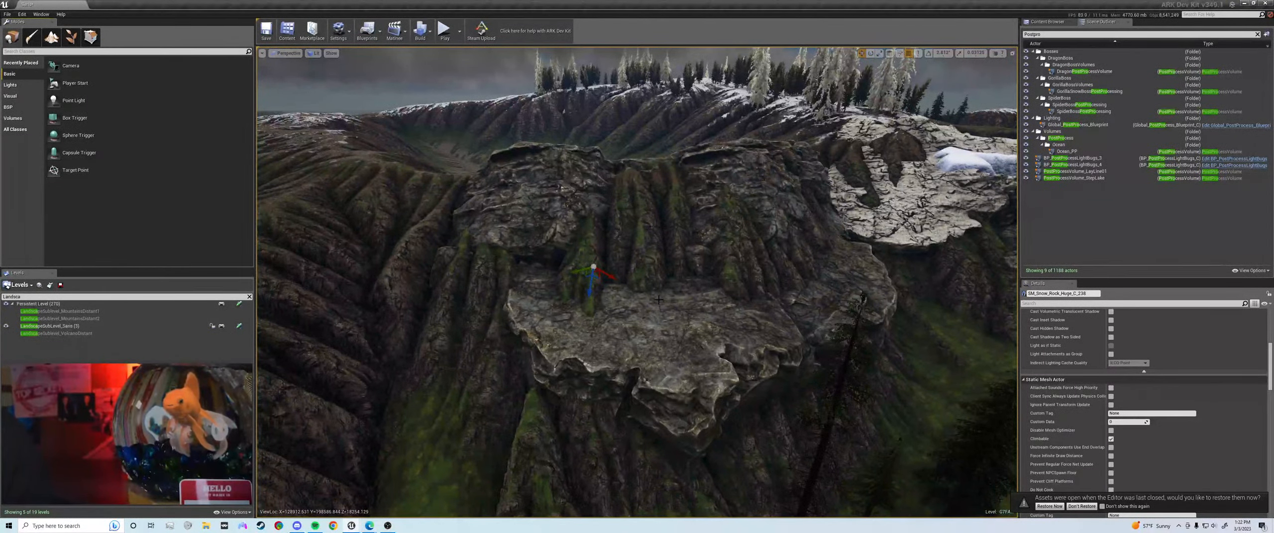
pyautogui.moveTo(657, 315)
pyautogui.mouseDown(button='right')
pyautogui.moveTo(659, 286)
pyautogui.moveTo(643, 303)
pyautogui.moveTo(667, 313)
pyautogui.moveTo(659, 301)
pyautogui.mouseUp(button='right')
pyautogui.press('w')
pyautogui.press('s')
pyautogui.press('a')
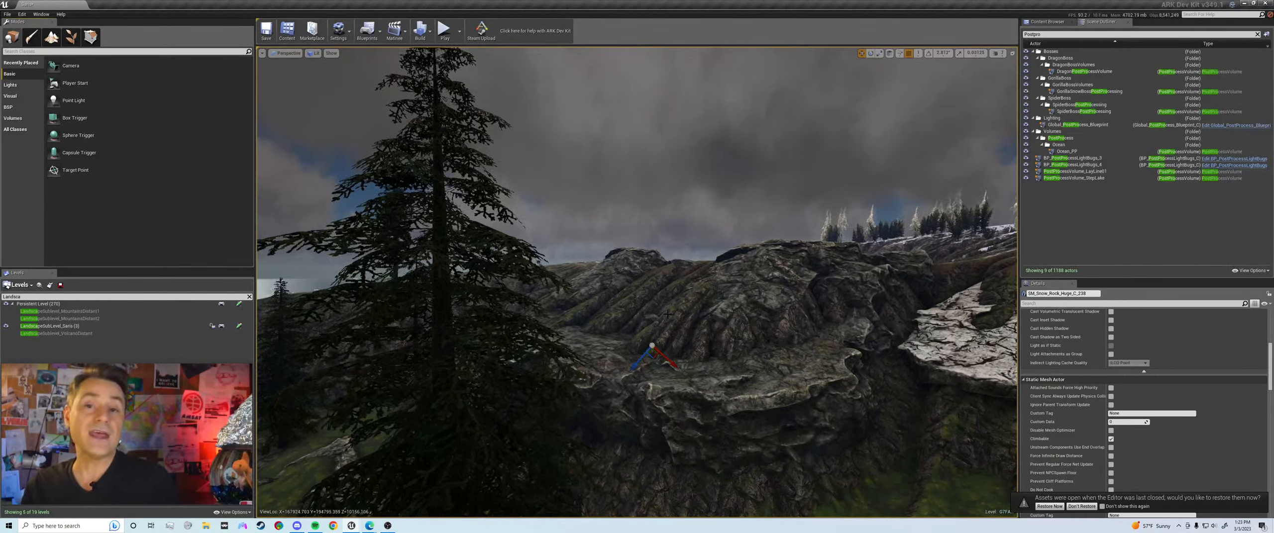
pyautogui.press('s')
pyautogui.moveTo(637, 283)
pyautogui.mouseDown(button='right')
pyautogui.moveTo(662, 293)
pyautogui.moveTo(612, 298)
pyautogui.moveTo(712, 295)
pyautogui.moveTo(684, 311)
pyautogui.moveTo(587, 304)
pyautogui.moveTo(689, 306)
pyautogui.moveTo(632, 300)
pyautogui.mouseUp(button='right')
pyautogui.press('w')
pyautogui.press('s')
pyautogui.press('s')
pyautogui.press('w')
pyautogui.press('w')
# Step: Switch to landscape sculpting, reduce the Flatten brush size and flatten the narrow gully along the foot of the cliff
pyautogui.click(51, 36)
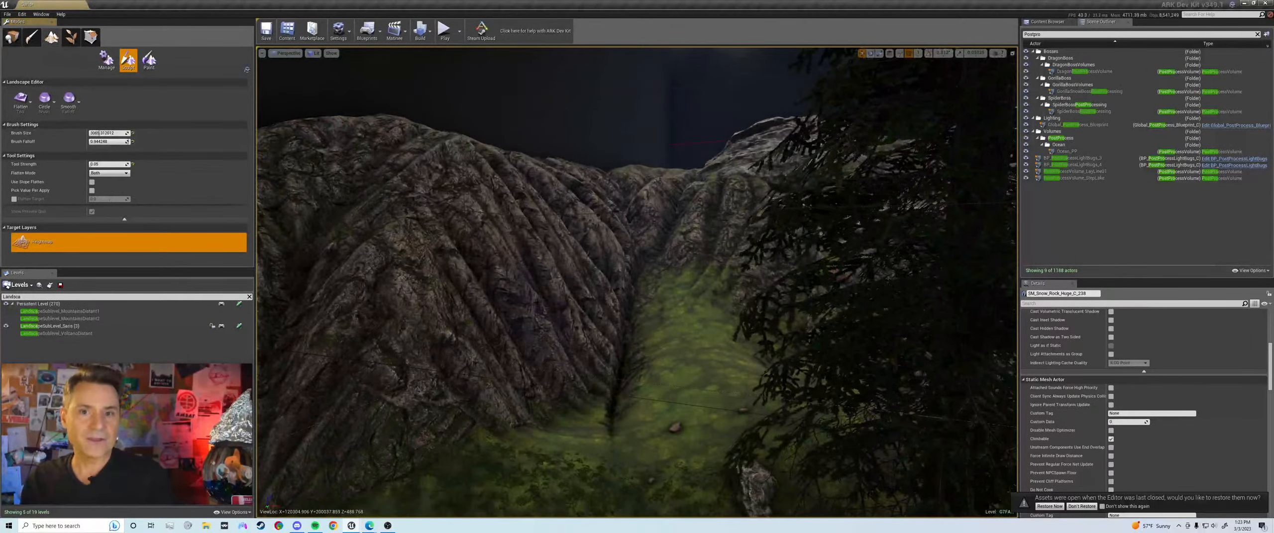
pyautogui.moveTo(109, 133); pyautogui.dragTo(94, 133)
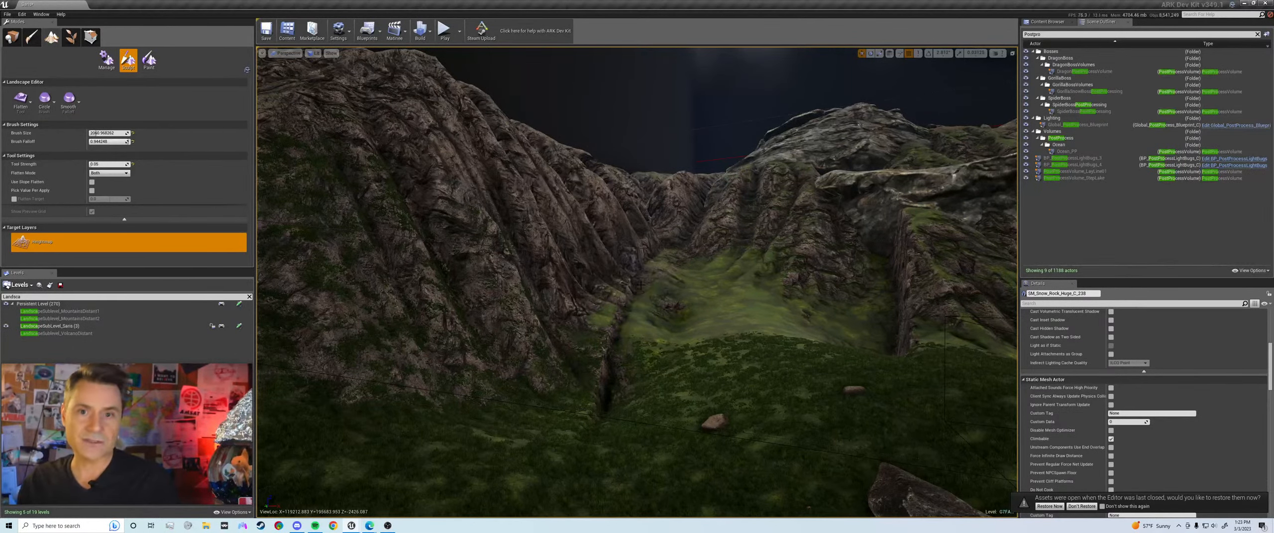
pyautogui.moveTo(641, 285)
pyautogui.mouseDown()
pyautogui.moveTo(570, 415)
pyautogui.moveTo(608, 450)
pyautogui.mouseUp()
# Step: Inspect the grassy ground along the foot of the cliffs around the flattened gully
pyautogui.press('s')
pyautogui.moveTo(644, 274); pyautogui.dragTo(587, 275, button='right')
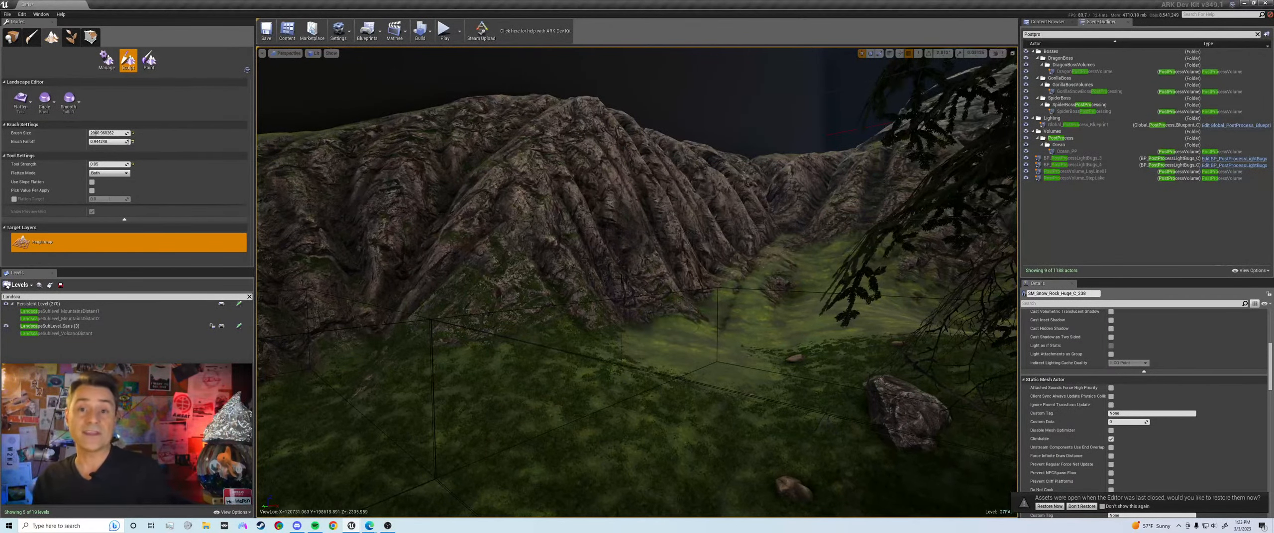
pyautogui.press('d')
pyautogui.moveTo(629, 345); pyautogui.dragTo(408, 338, button='right')
pyautogui.rightClick(662, 318)
pyautogui.press('w')
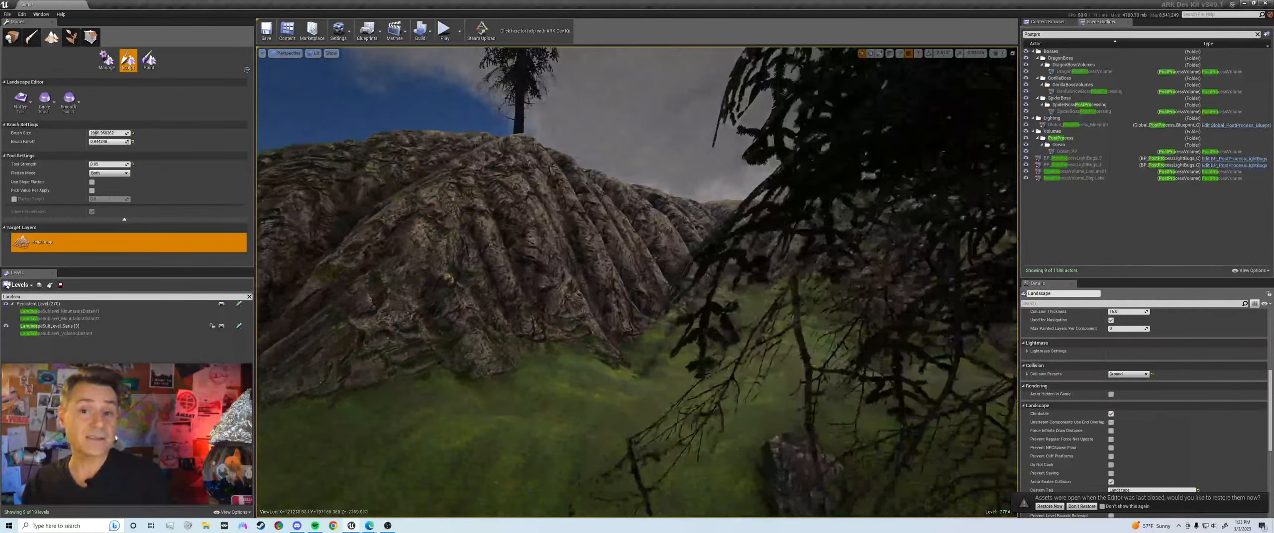
pyautogui.press('d')
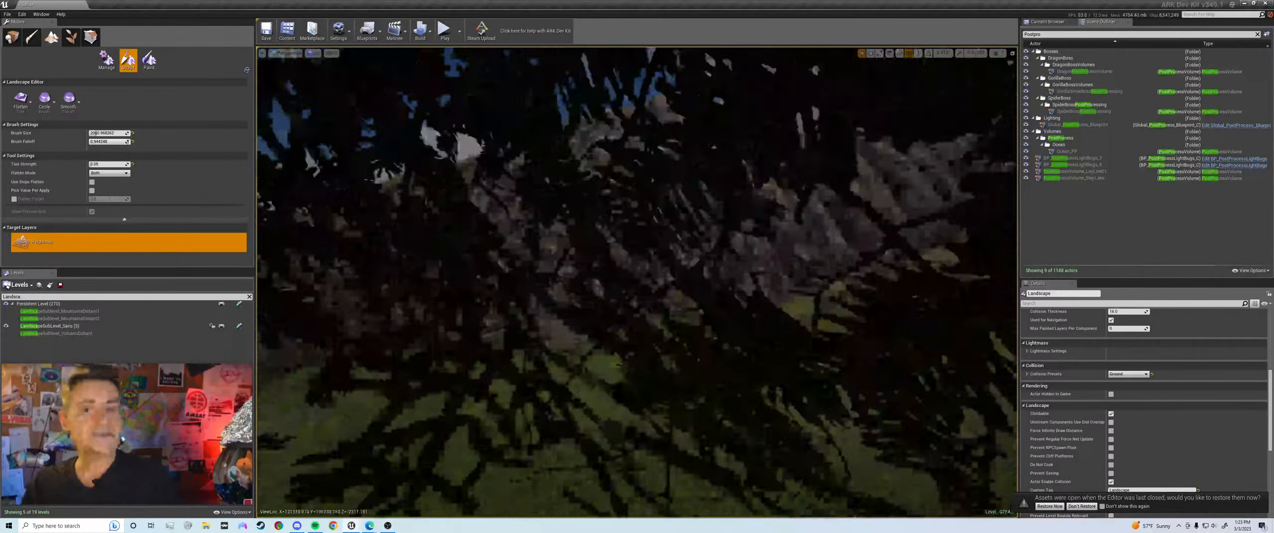